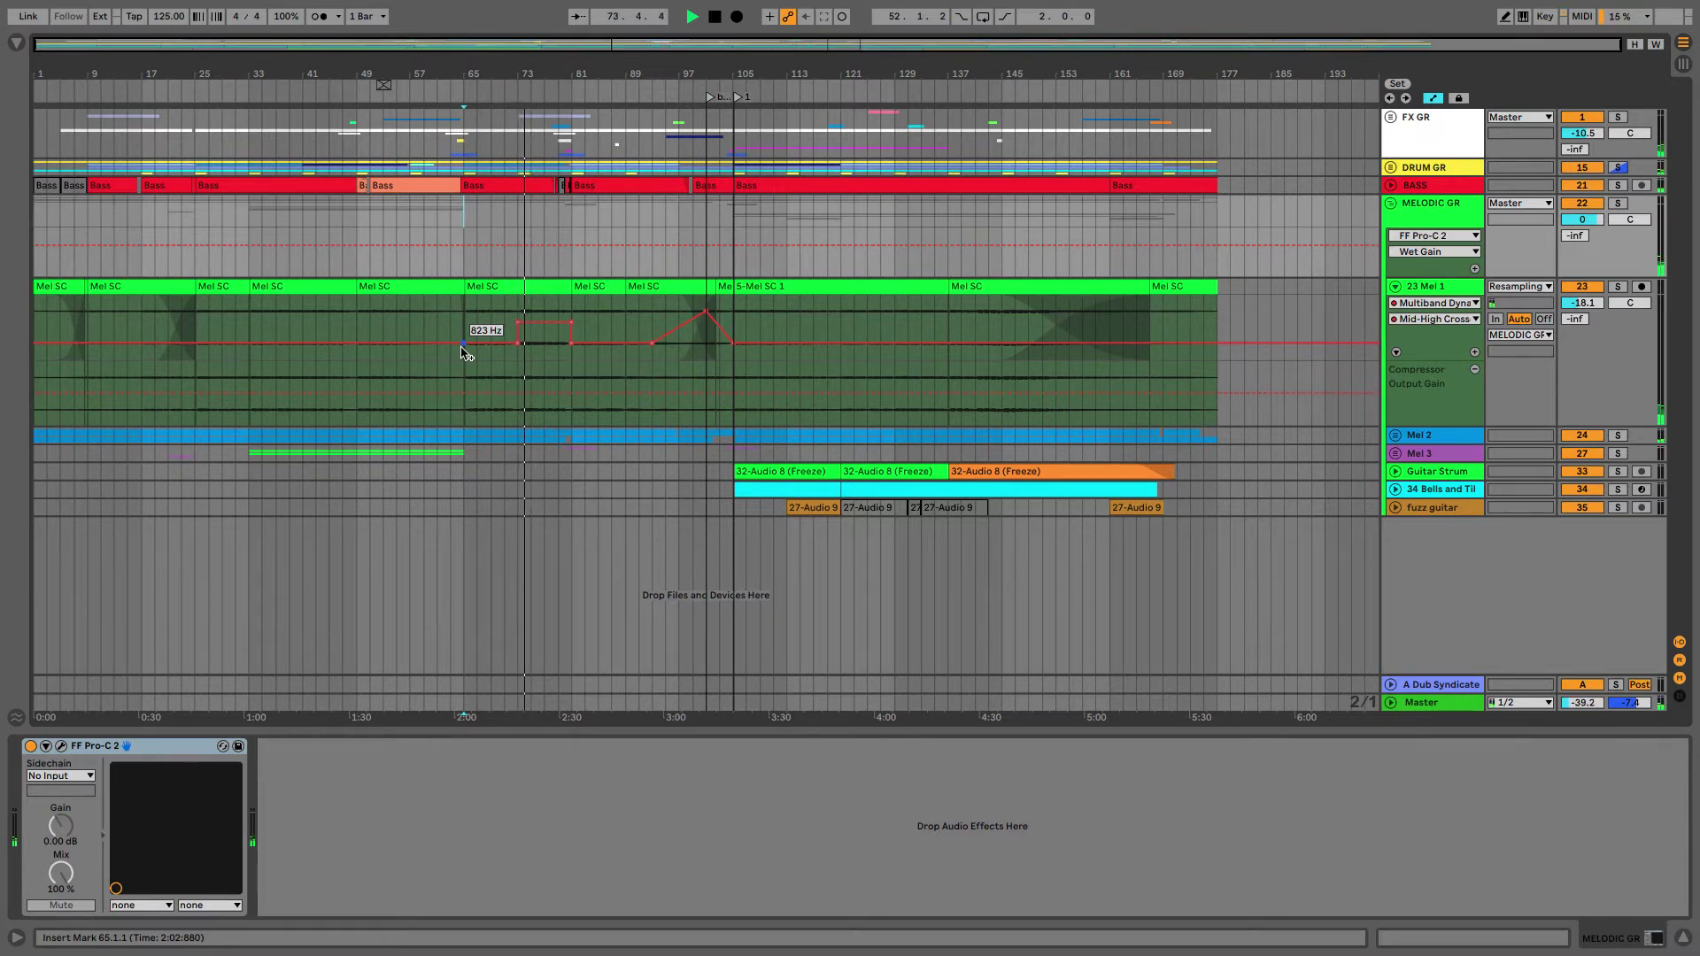
Stop playback, review the devices on MELODIC GR and 23 Mel 1, and unfold the Mel 2 group
key("space")
left_click(1452, 140)
left_click(1455, 215)
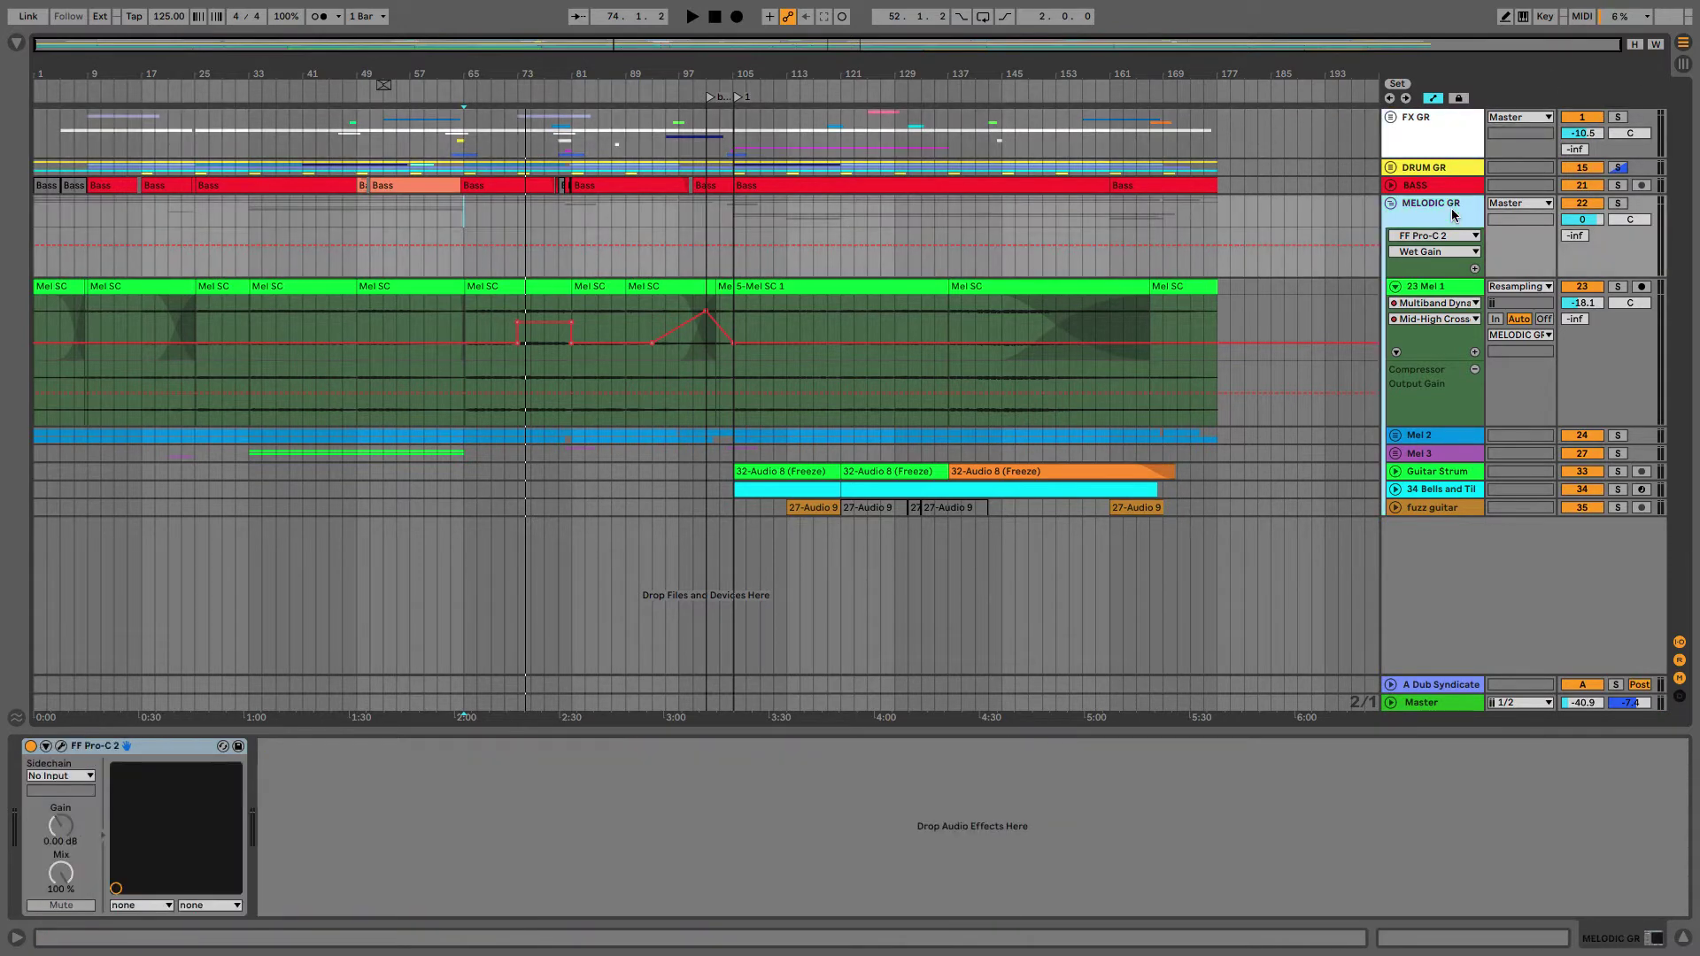
left_click(1459, 288)
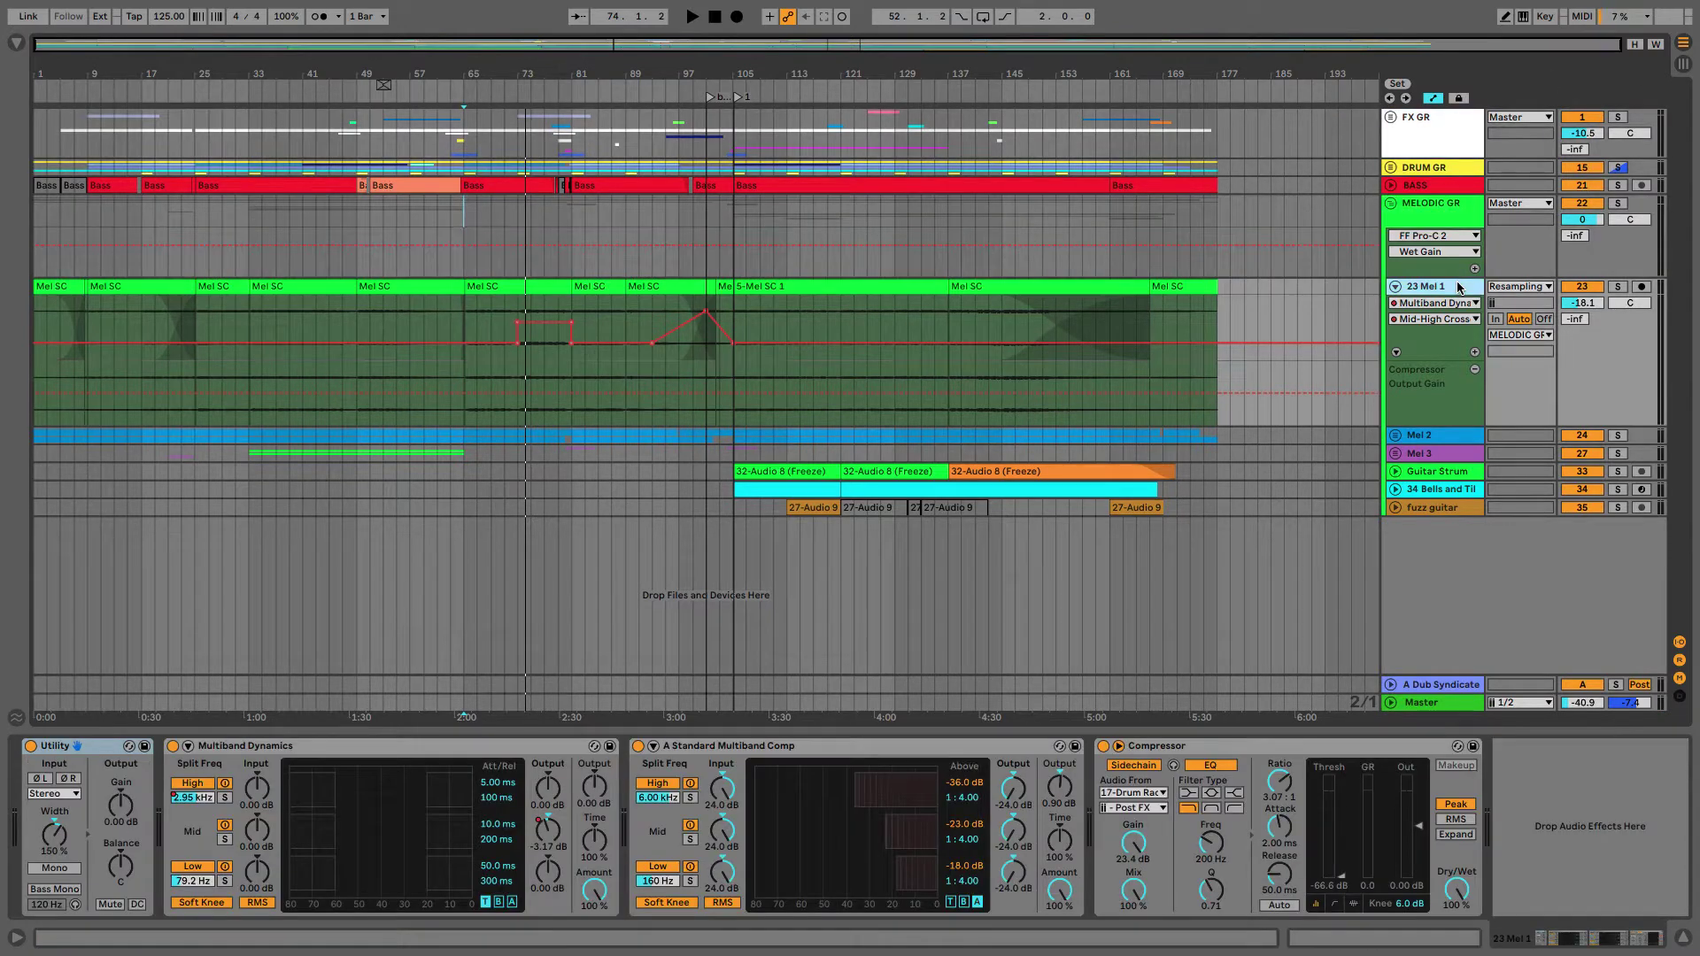
left_click(1117, 312)
left_click(1395, 435)
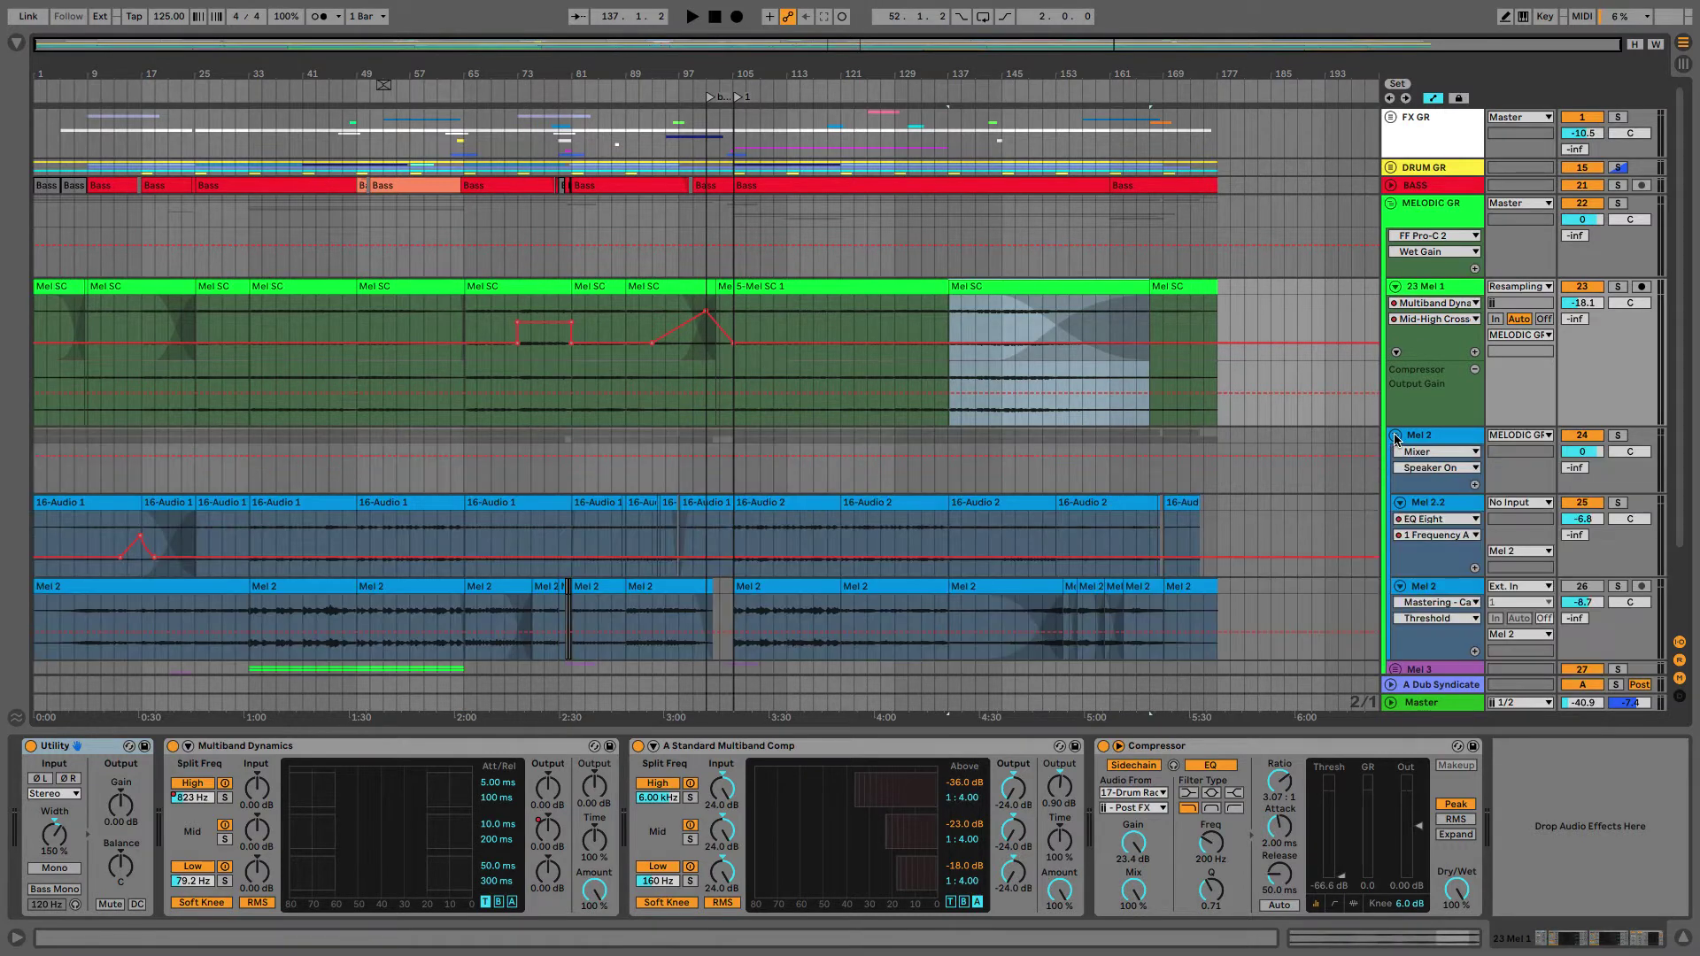
scroll(431, 476, "down", 2)
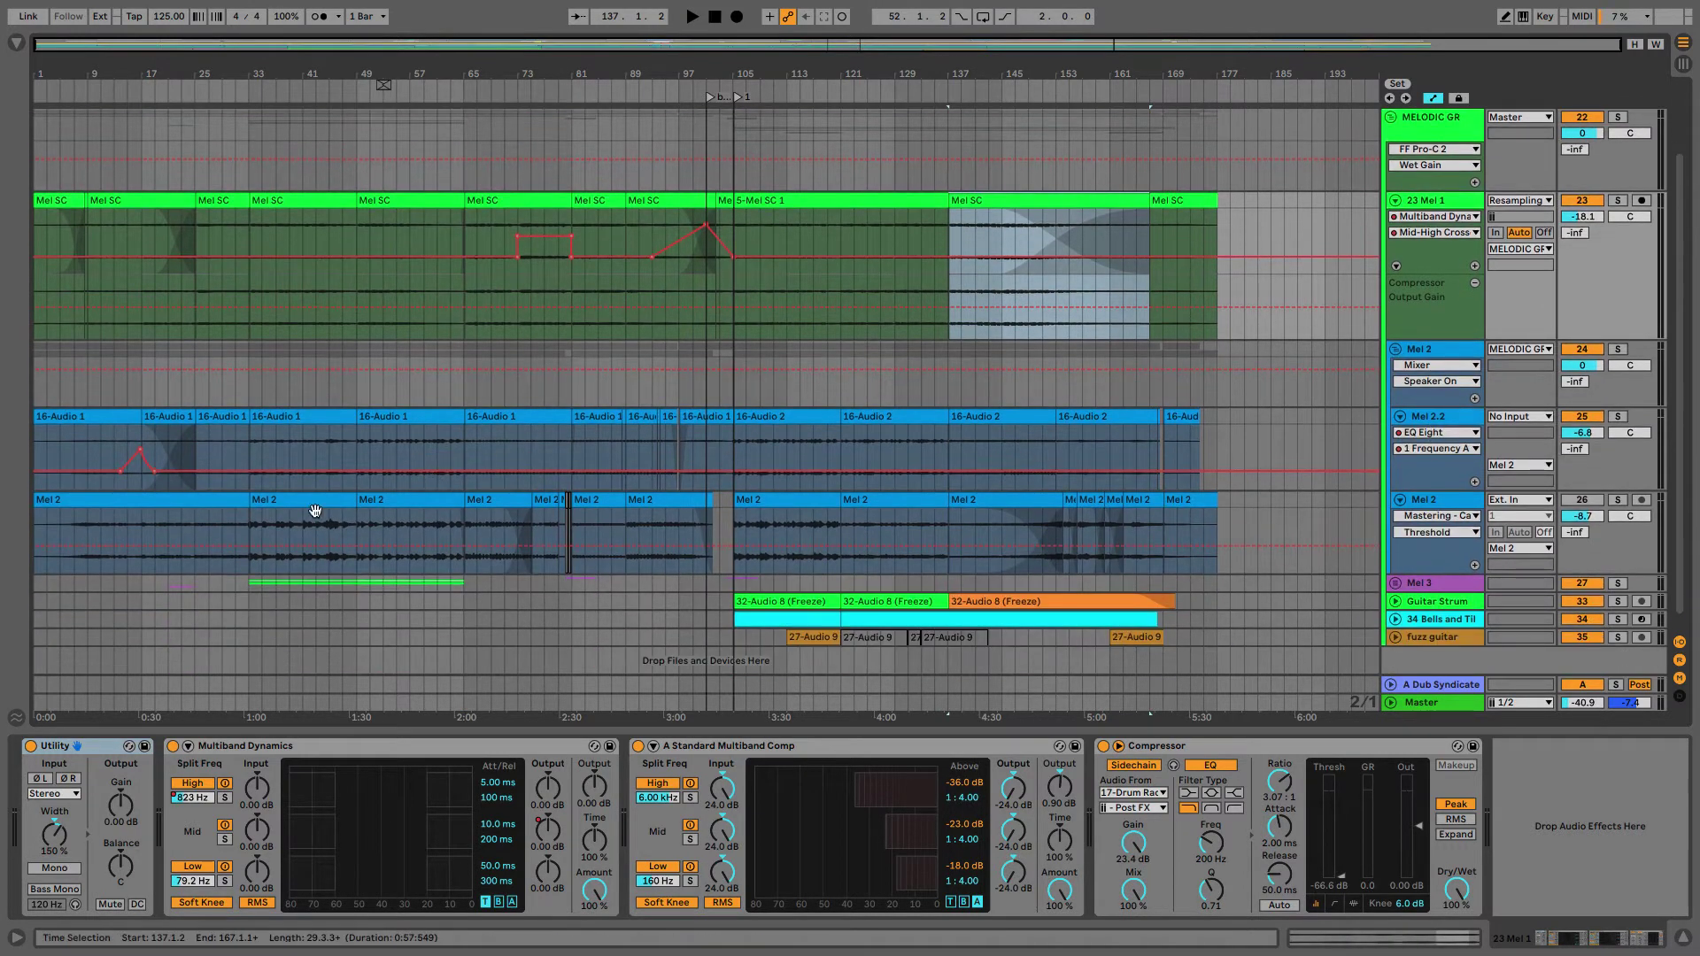
scroll(1460, 351, "up", 2)
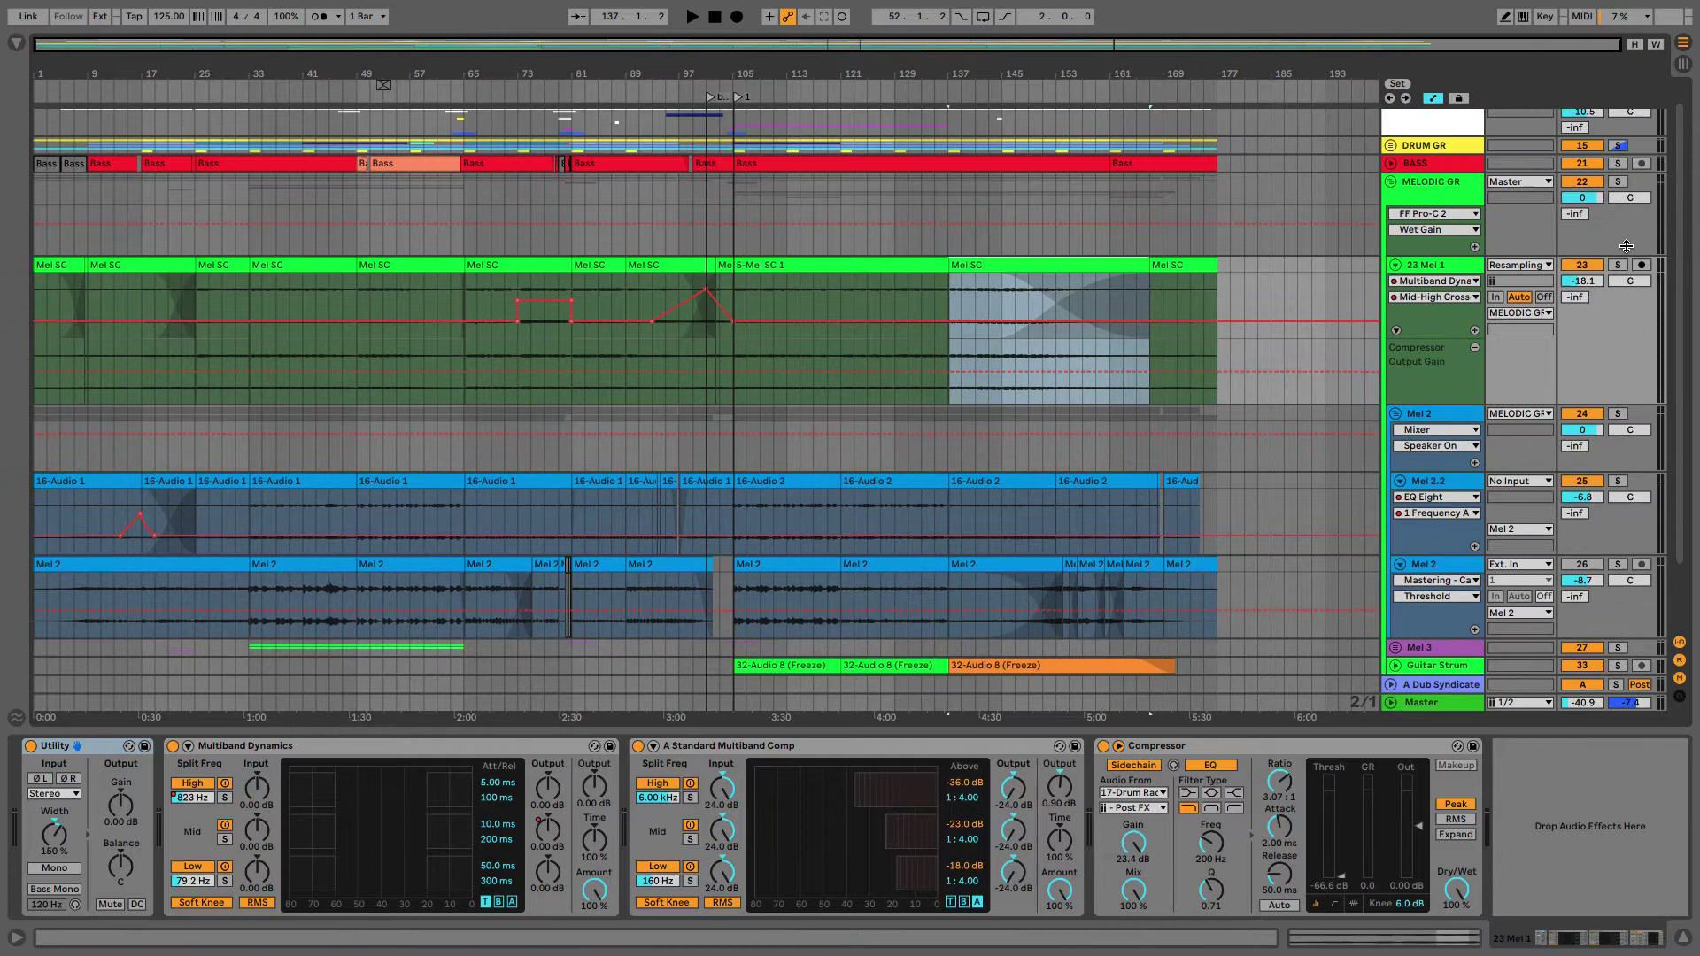
Solo the MELODIC GR group and play the arrangement from bar 51
left_click(1617, 181)
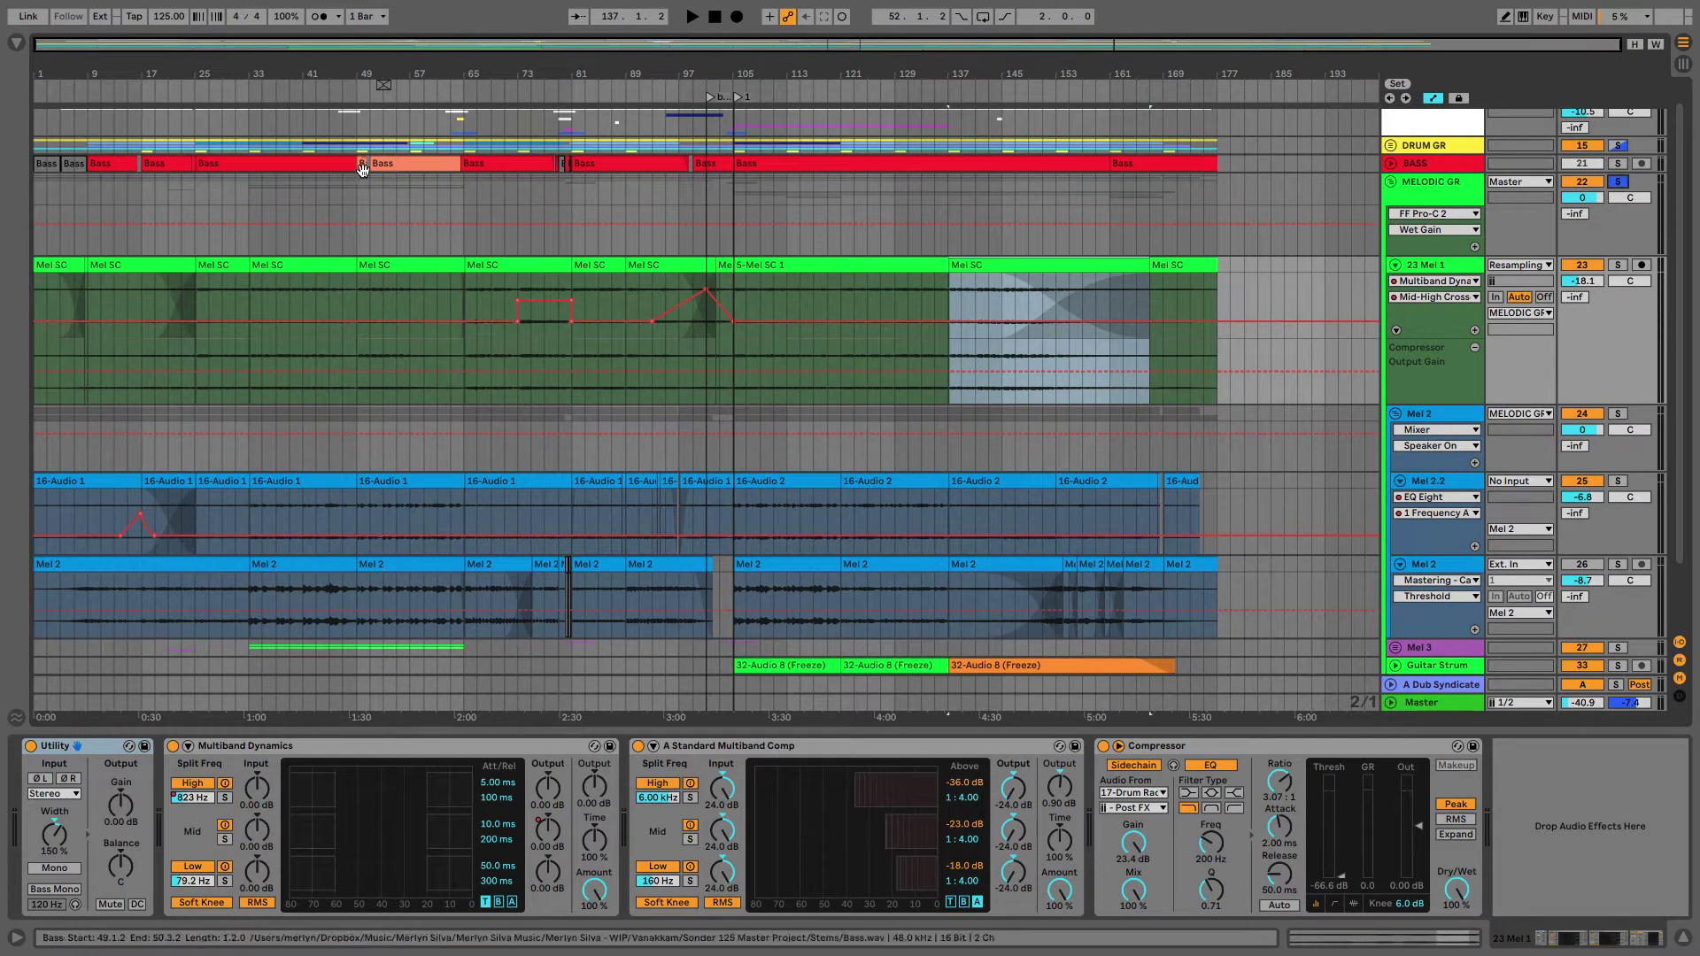
left_click(374, 193)
key("space")
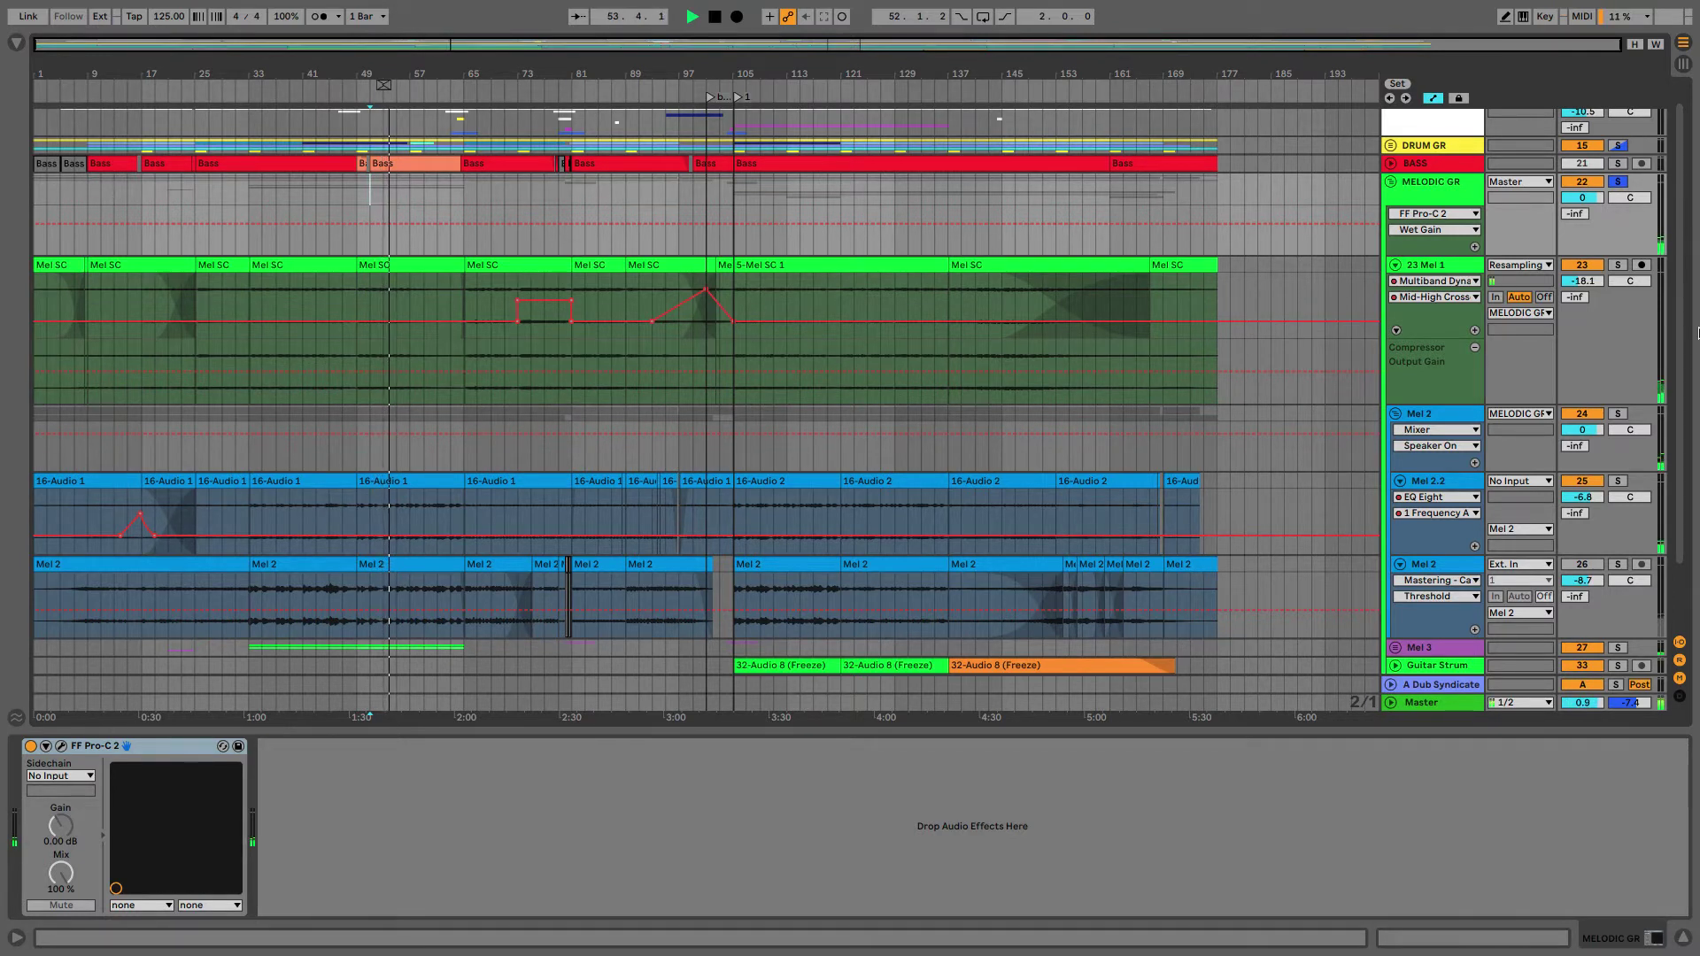
Audition 23 Mel 1, Mel 2 and Mel 3 by soloing them in turn, and stop playback with the Mel 3 solo cleared
left_click(1617, 265)
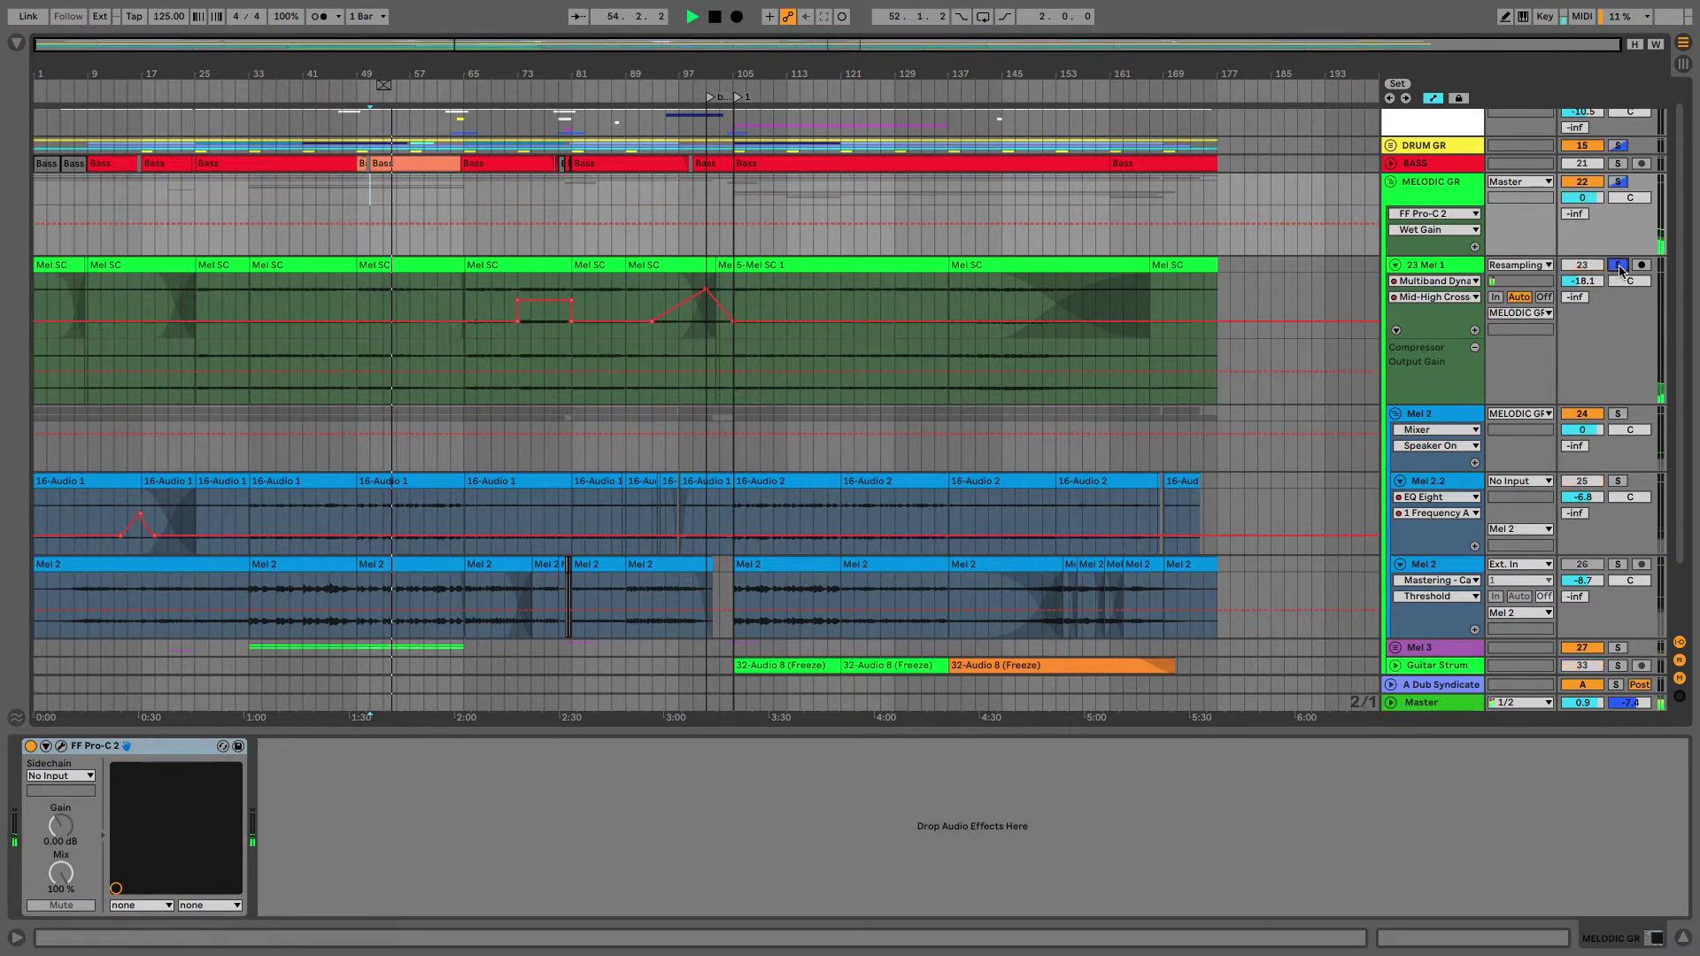
left_click(1618, 413)
scroll(1623, 512, "down", 2)
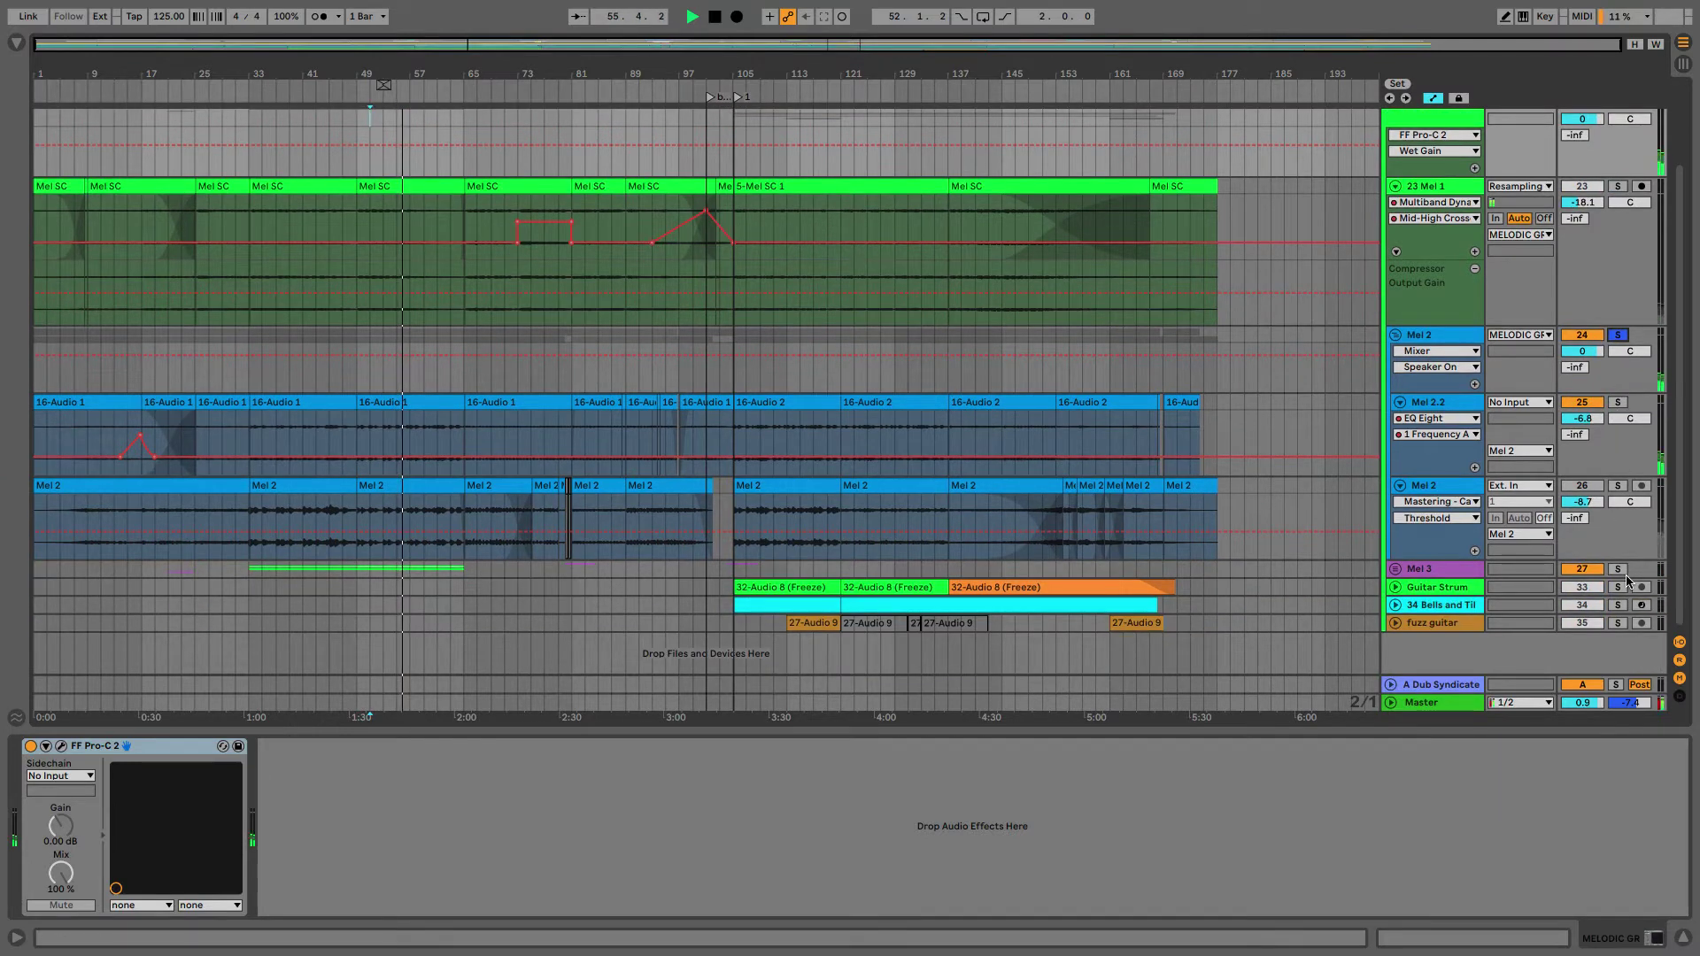
left_click(1618, 569)
key("space")
left_click(1618, 570)
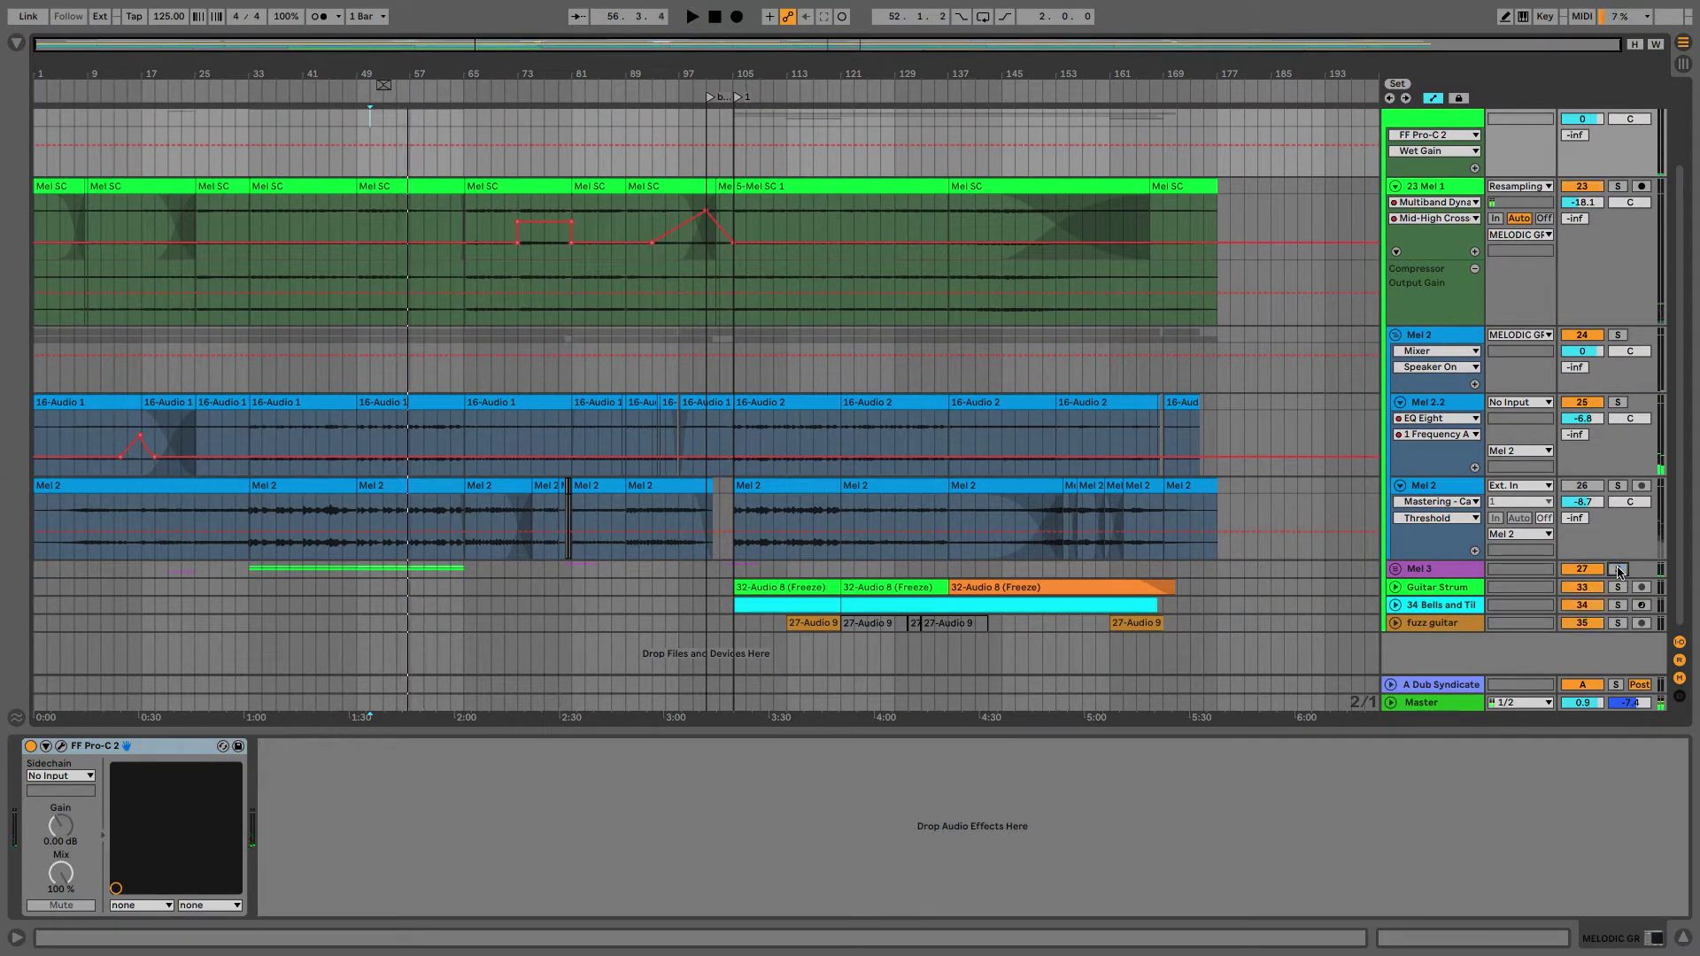
Select the MELODIC GR group and leave it folded after reviewing its contents
scroll(1618, 569, "up", 3)
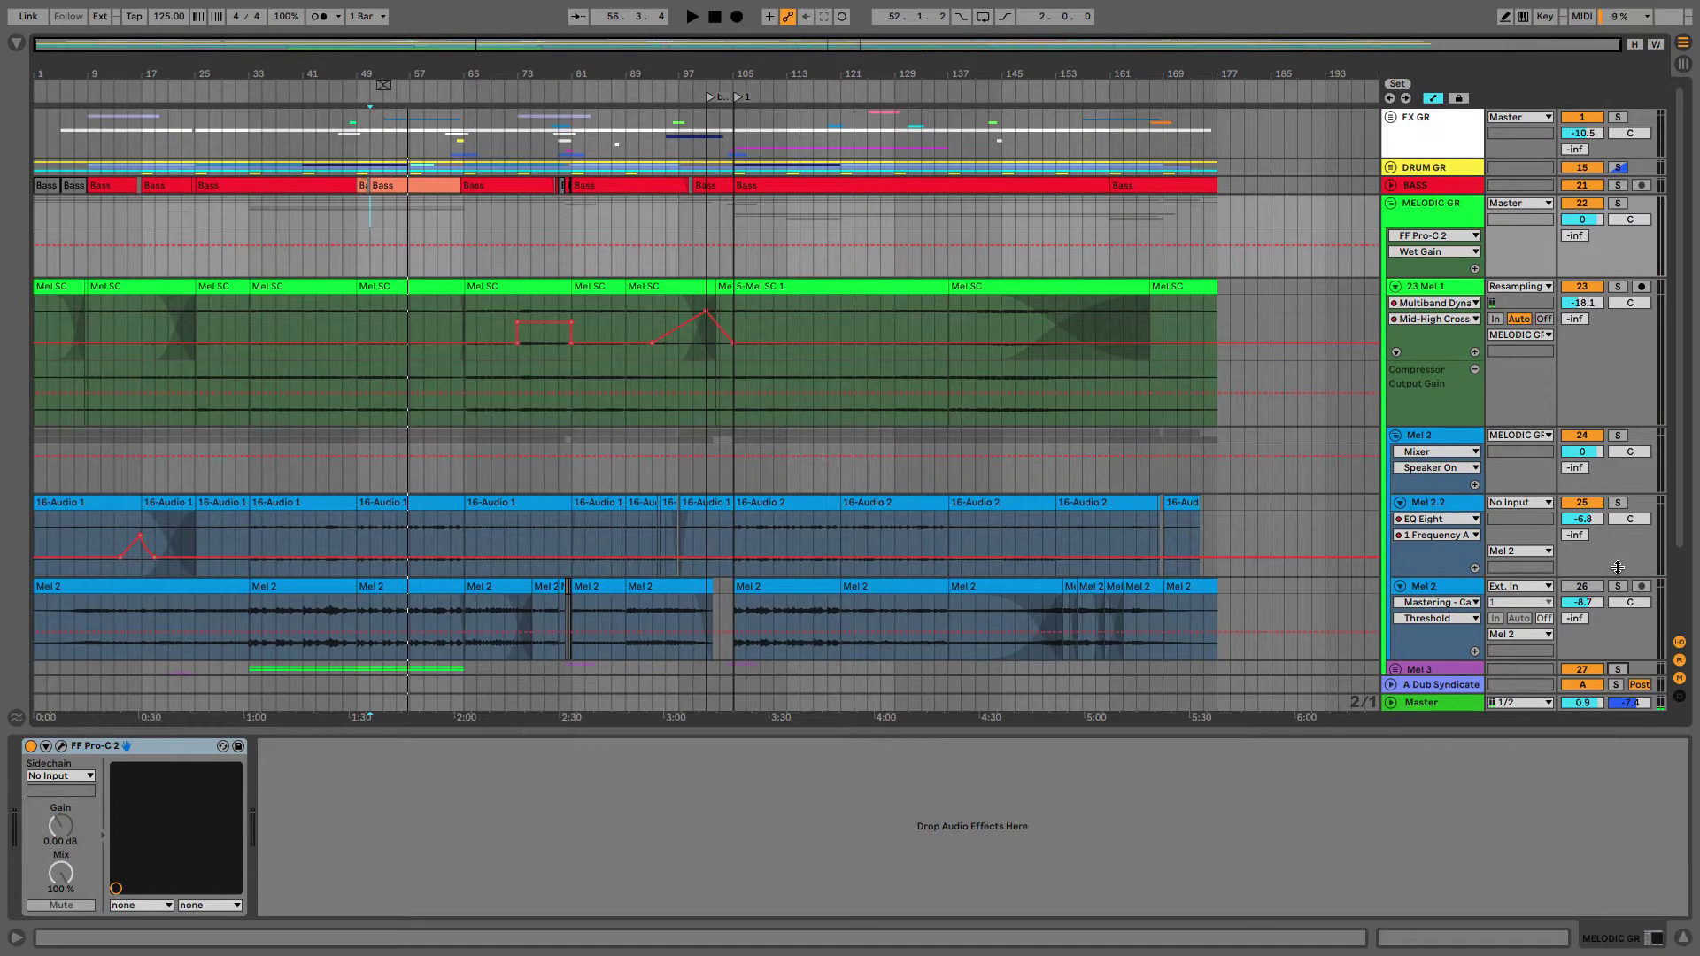
left_click(1457, 213)
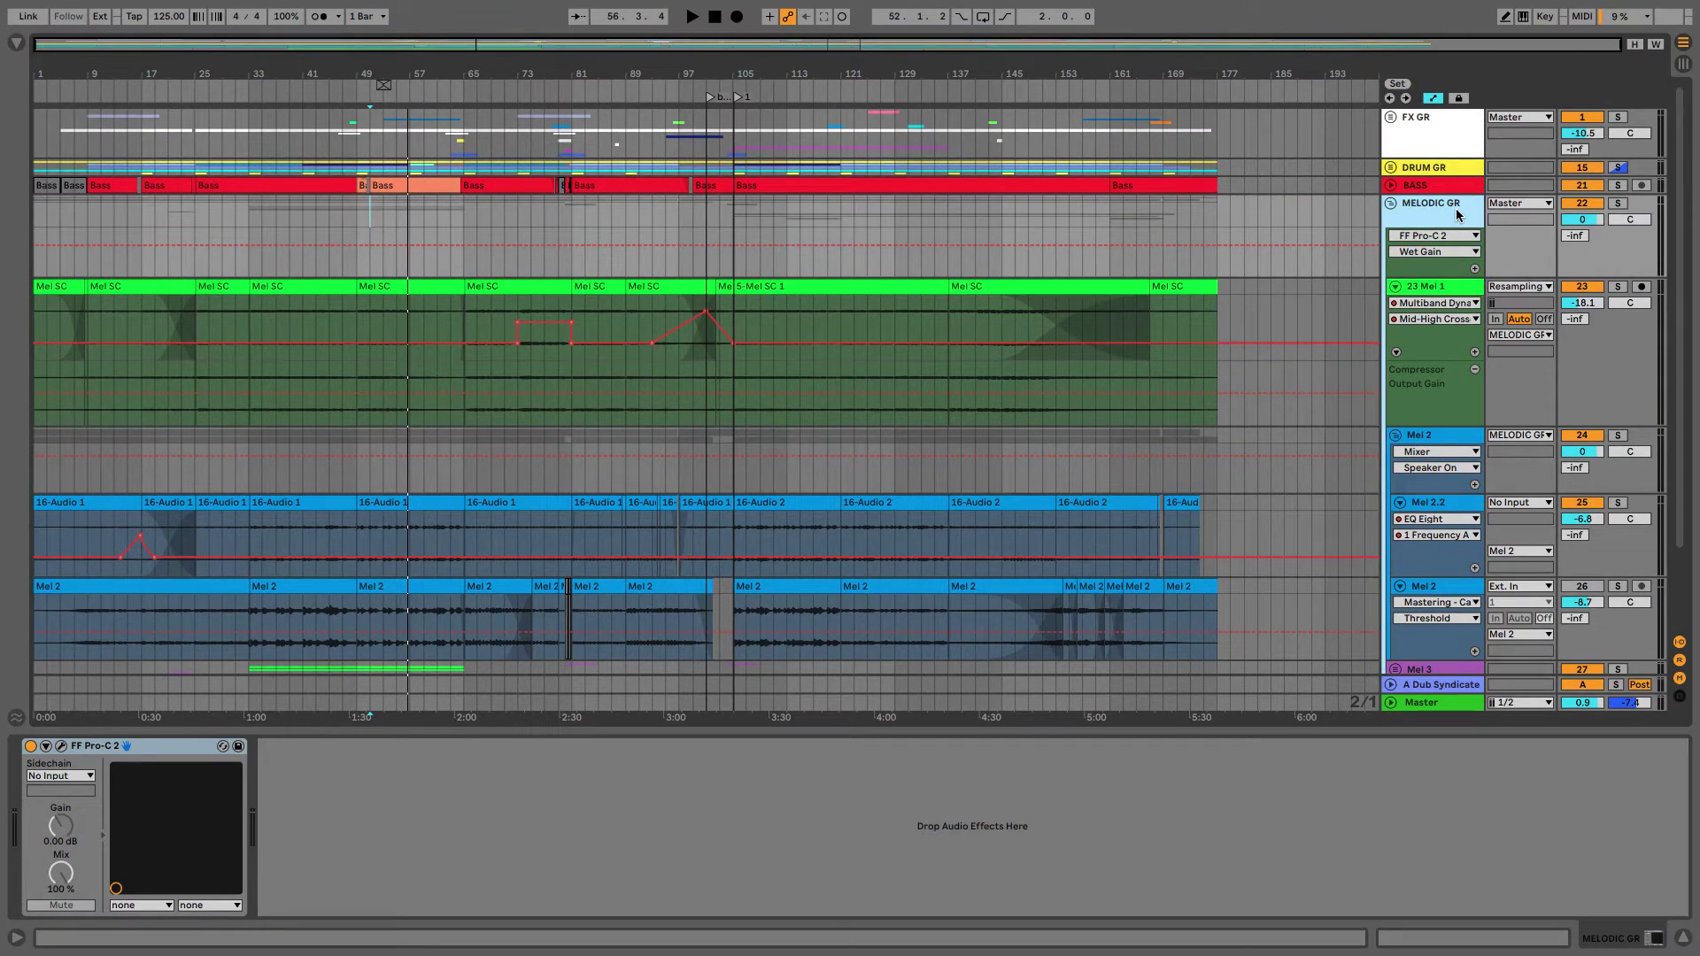
left_click(1391, 205)
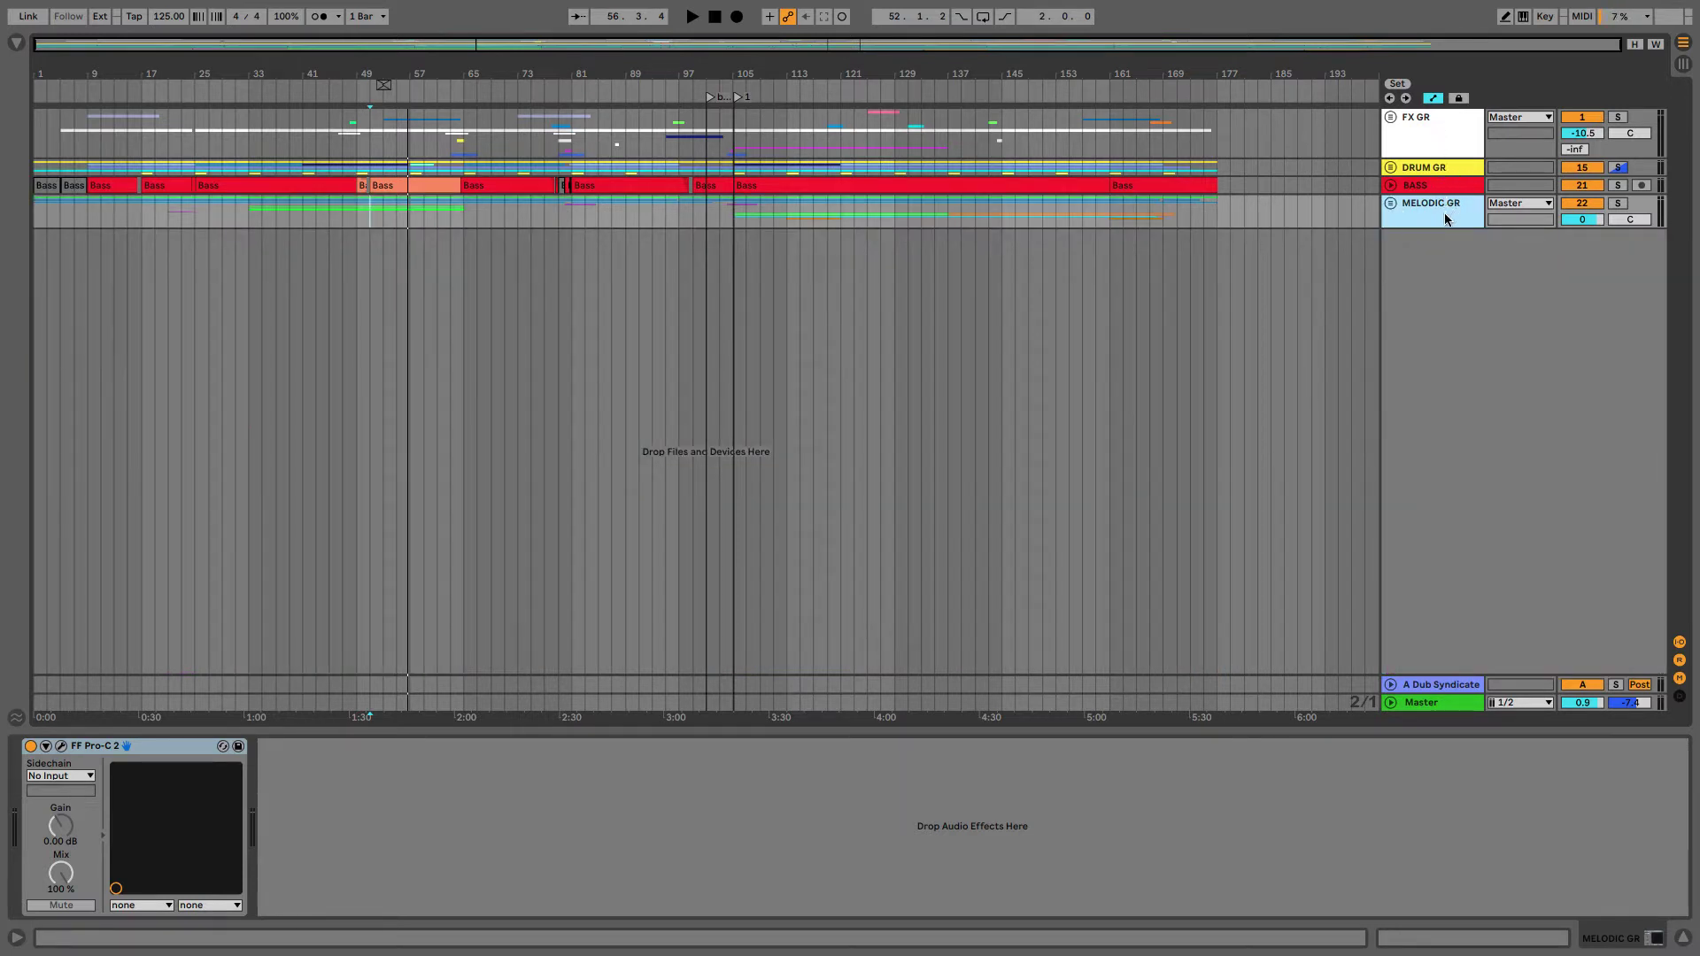
left_click(1390, 205)
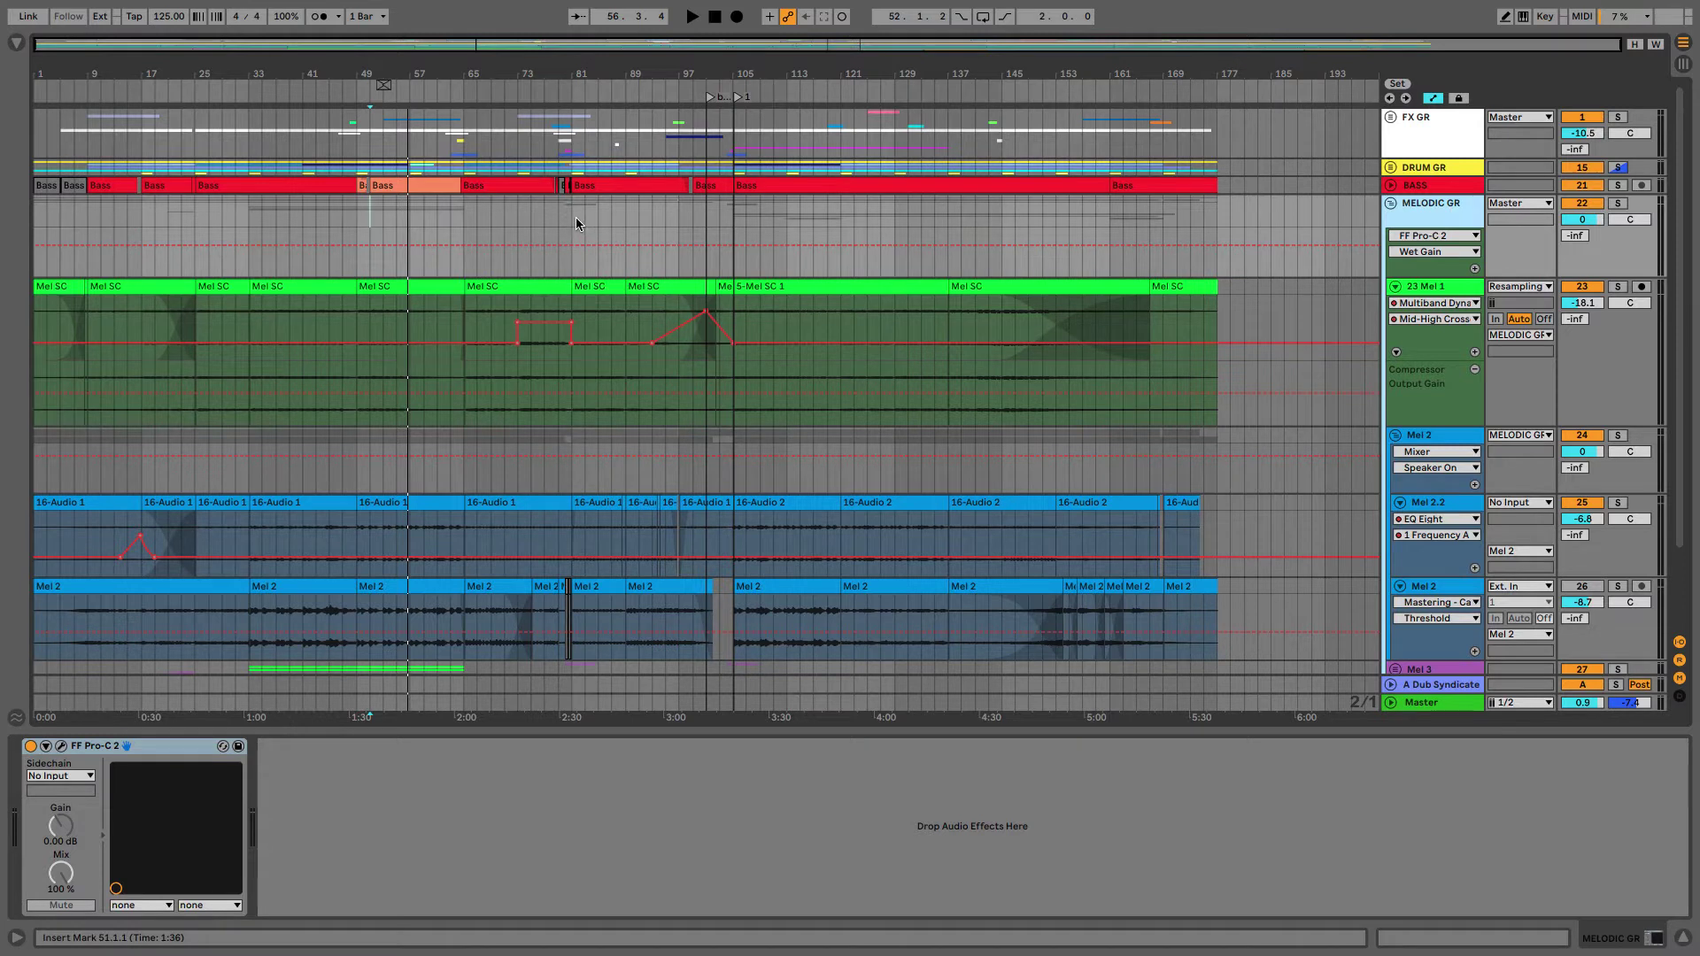
left_click(1391, 203)
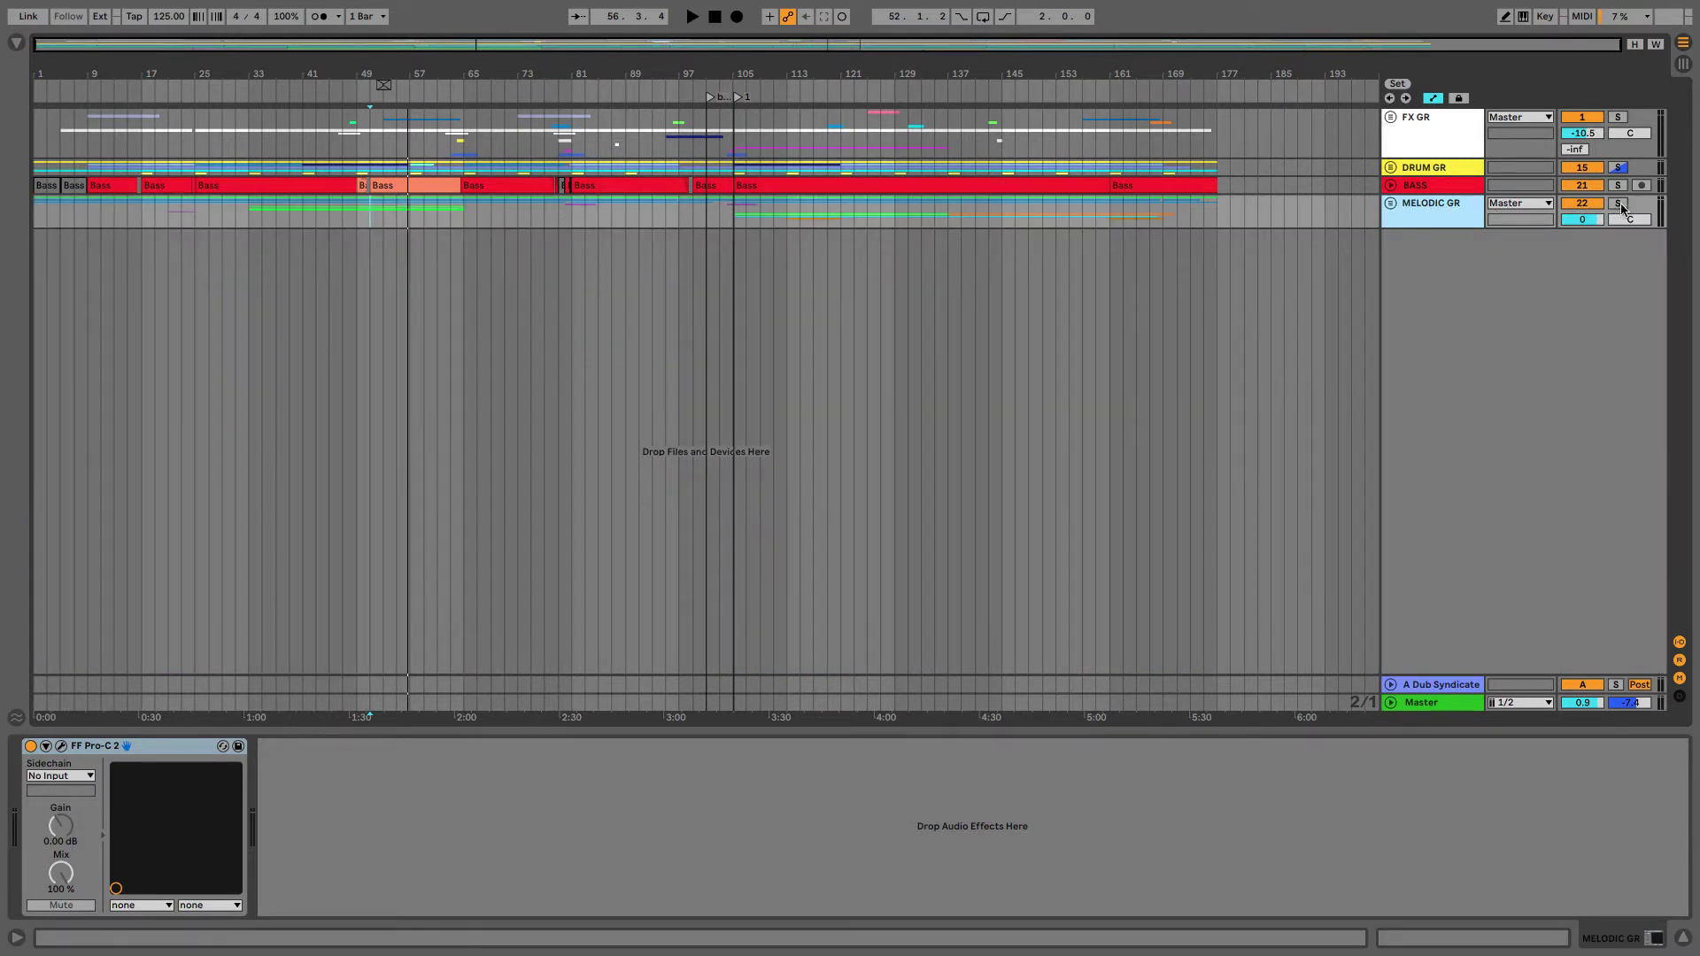
Audition MELODIC GR and BASS soloed in turn from bar 51, continuing the bass playback from bar 71
left_click(1619, 205)
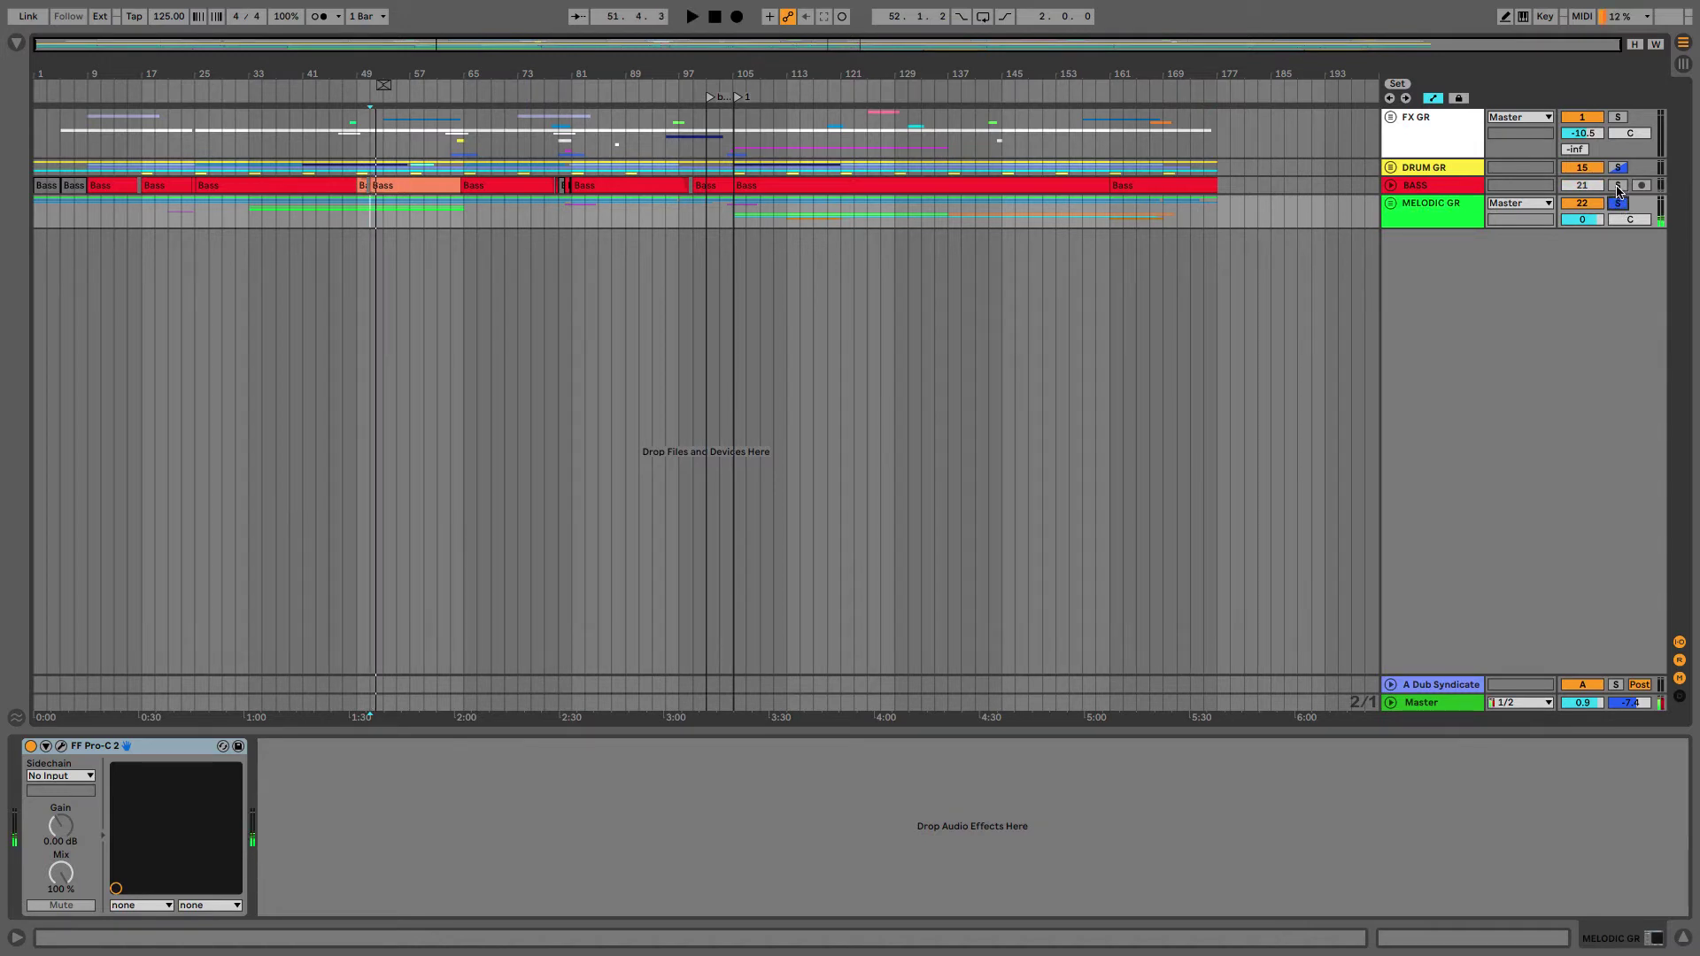
left_click(1619, 187)
key("space")
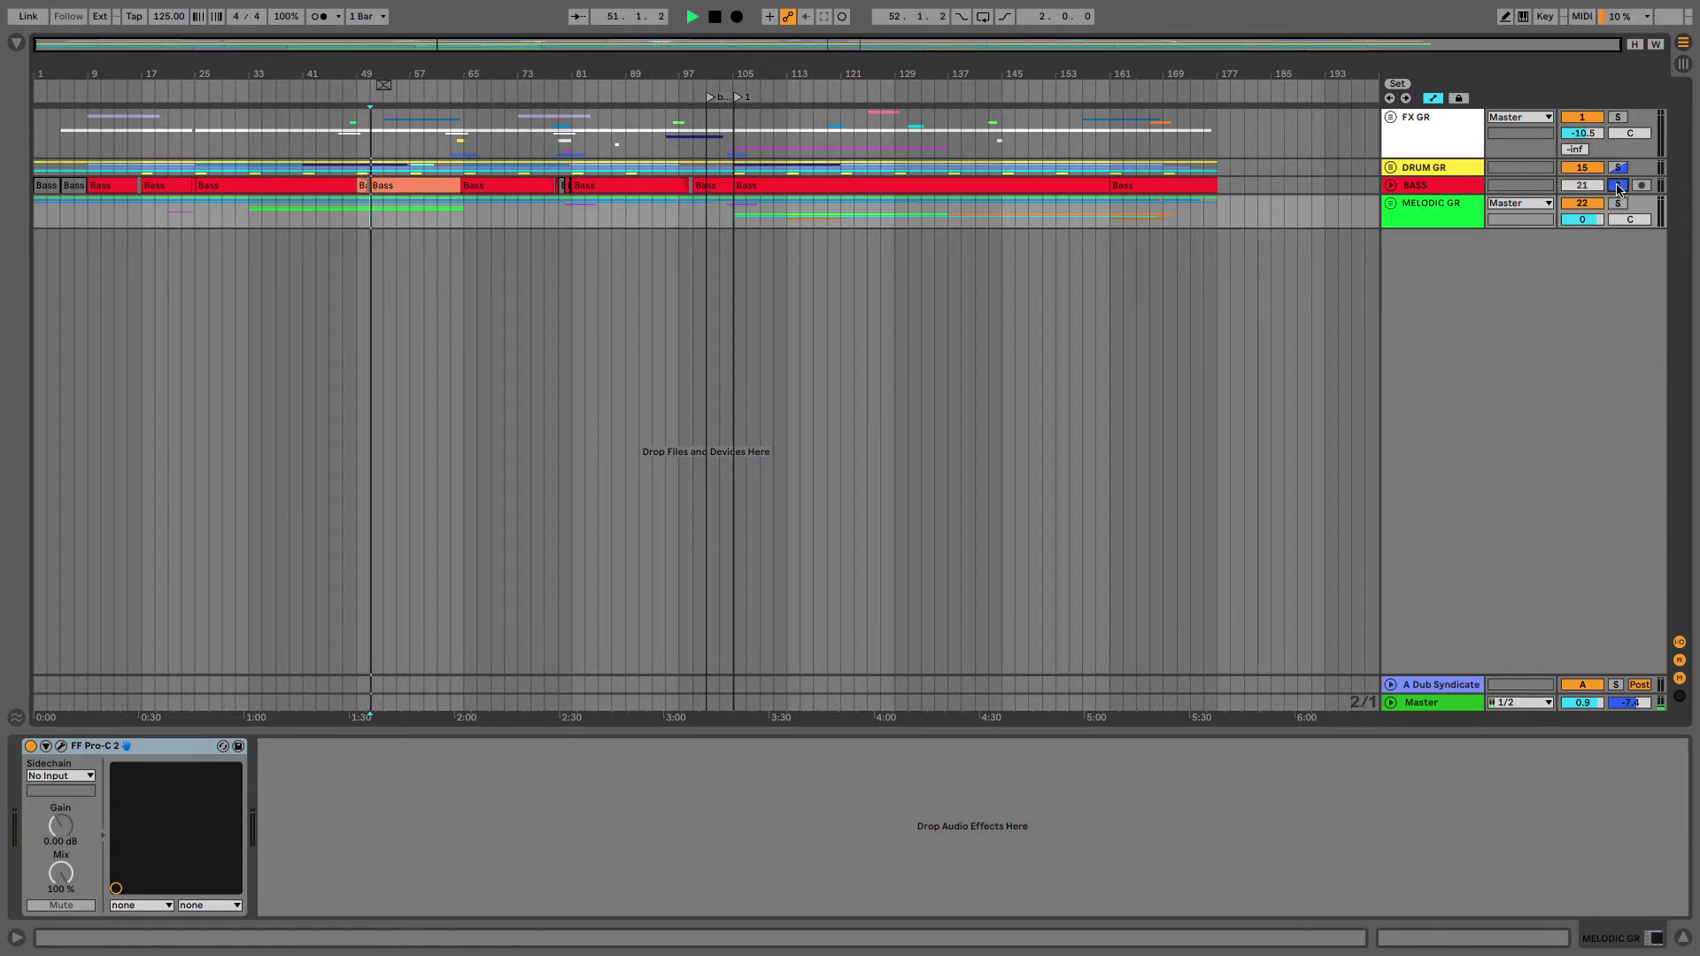
left_click(506, 133)
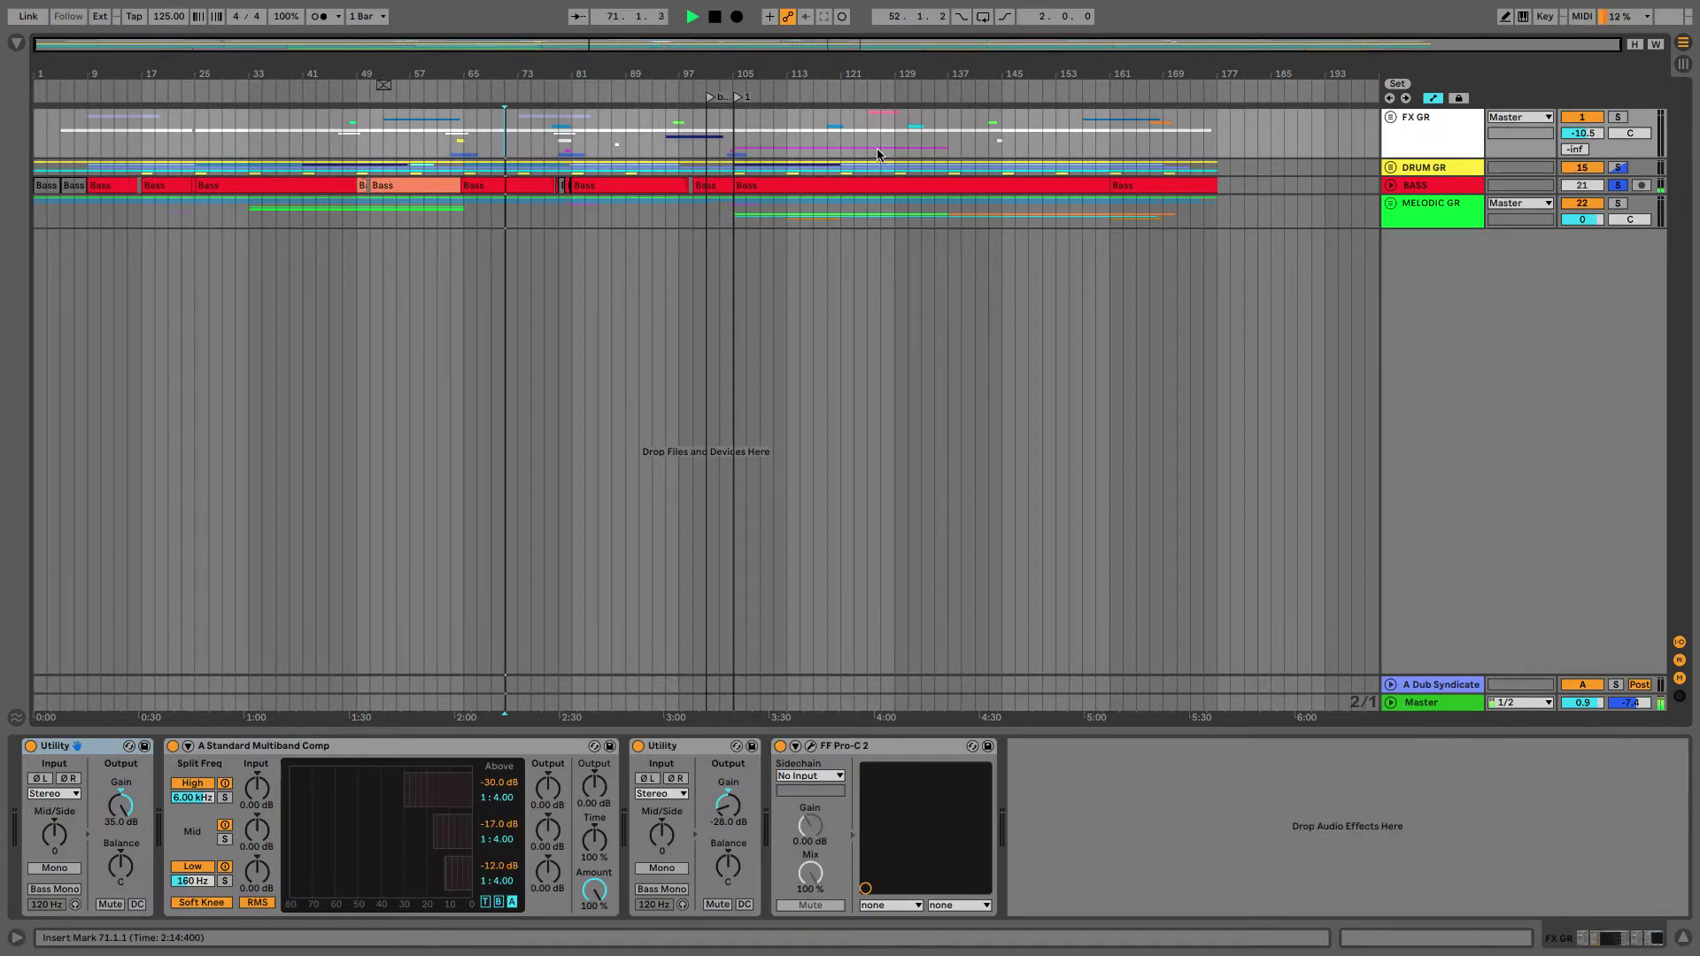
key("space")
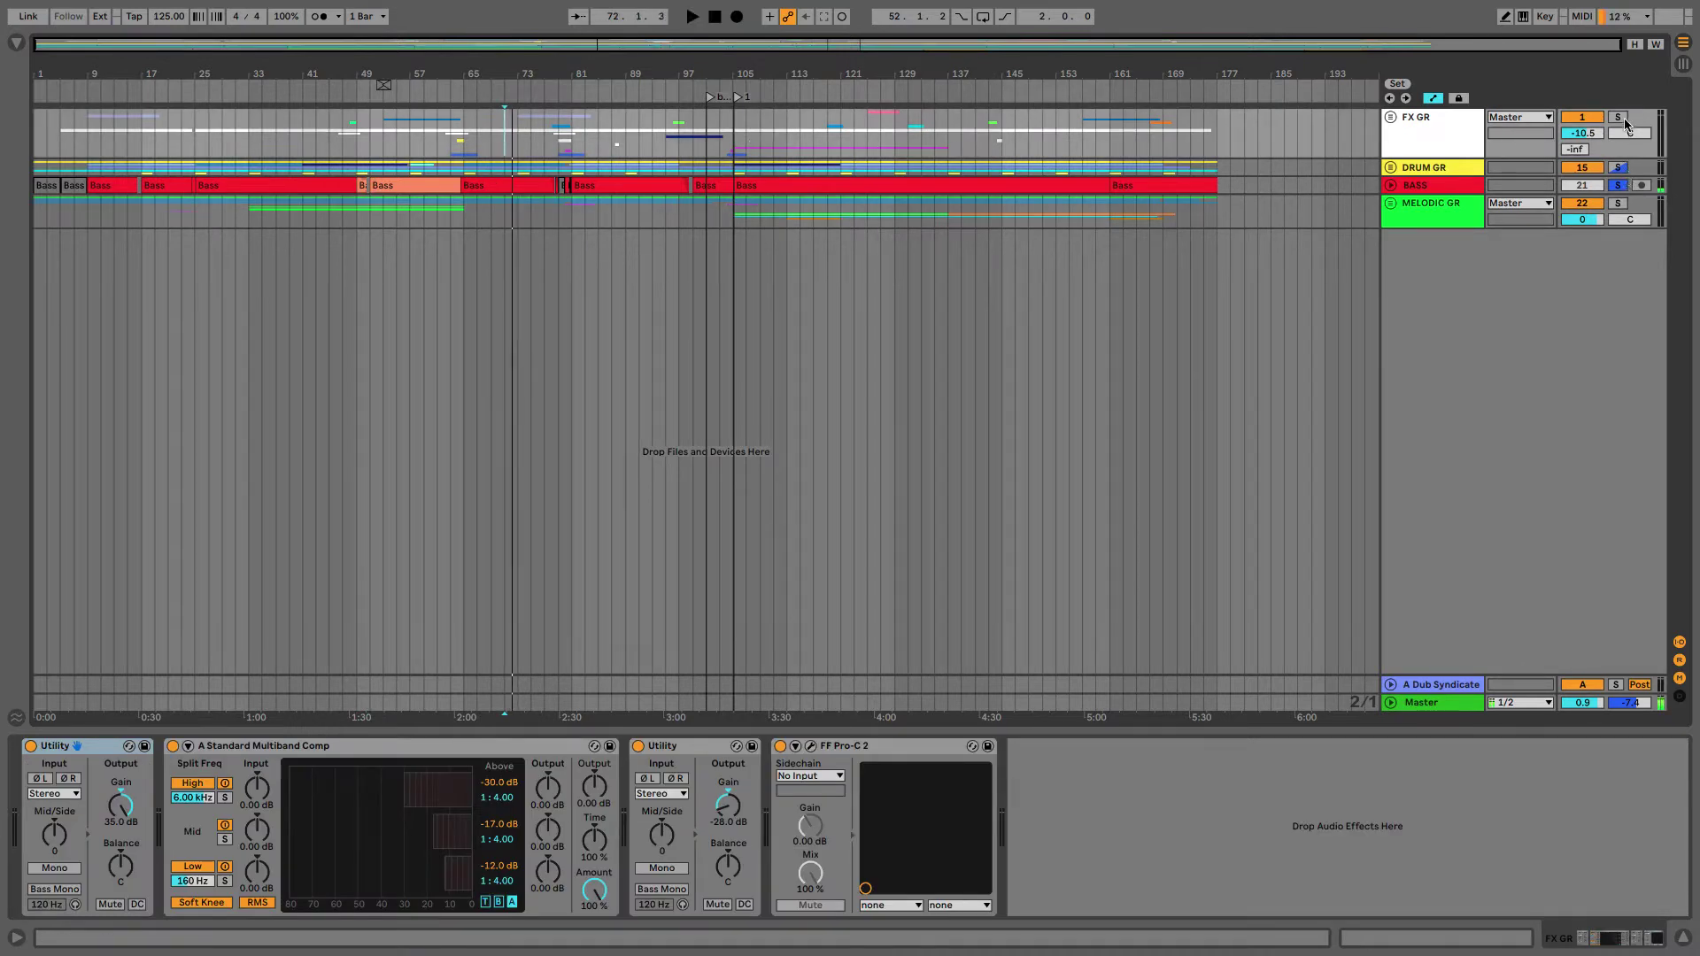
Solo FX GR, look through its unfolded tracks, and play the folded group from bar 71
left_click(1618, 117)
left_click(1390, 118)
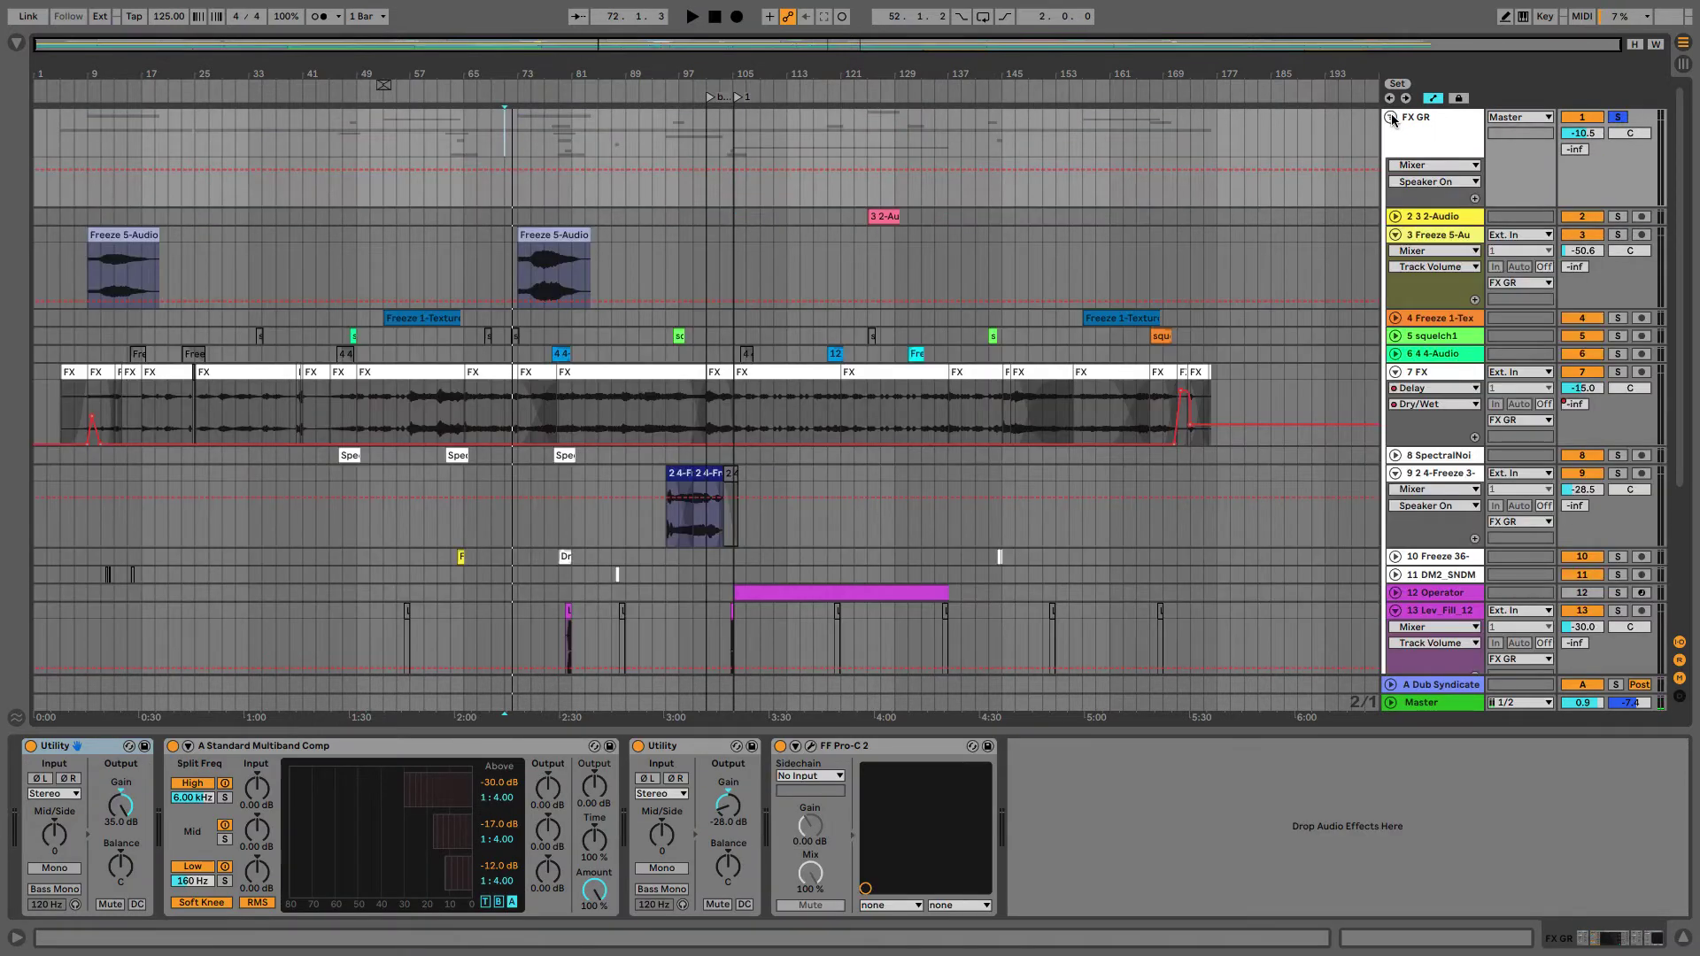
left_click(1393, 118)
key("space")
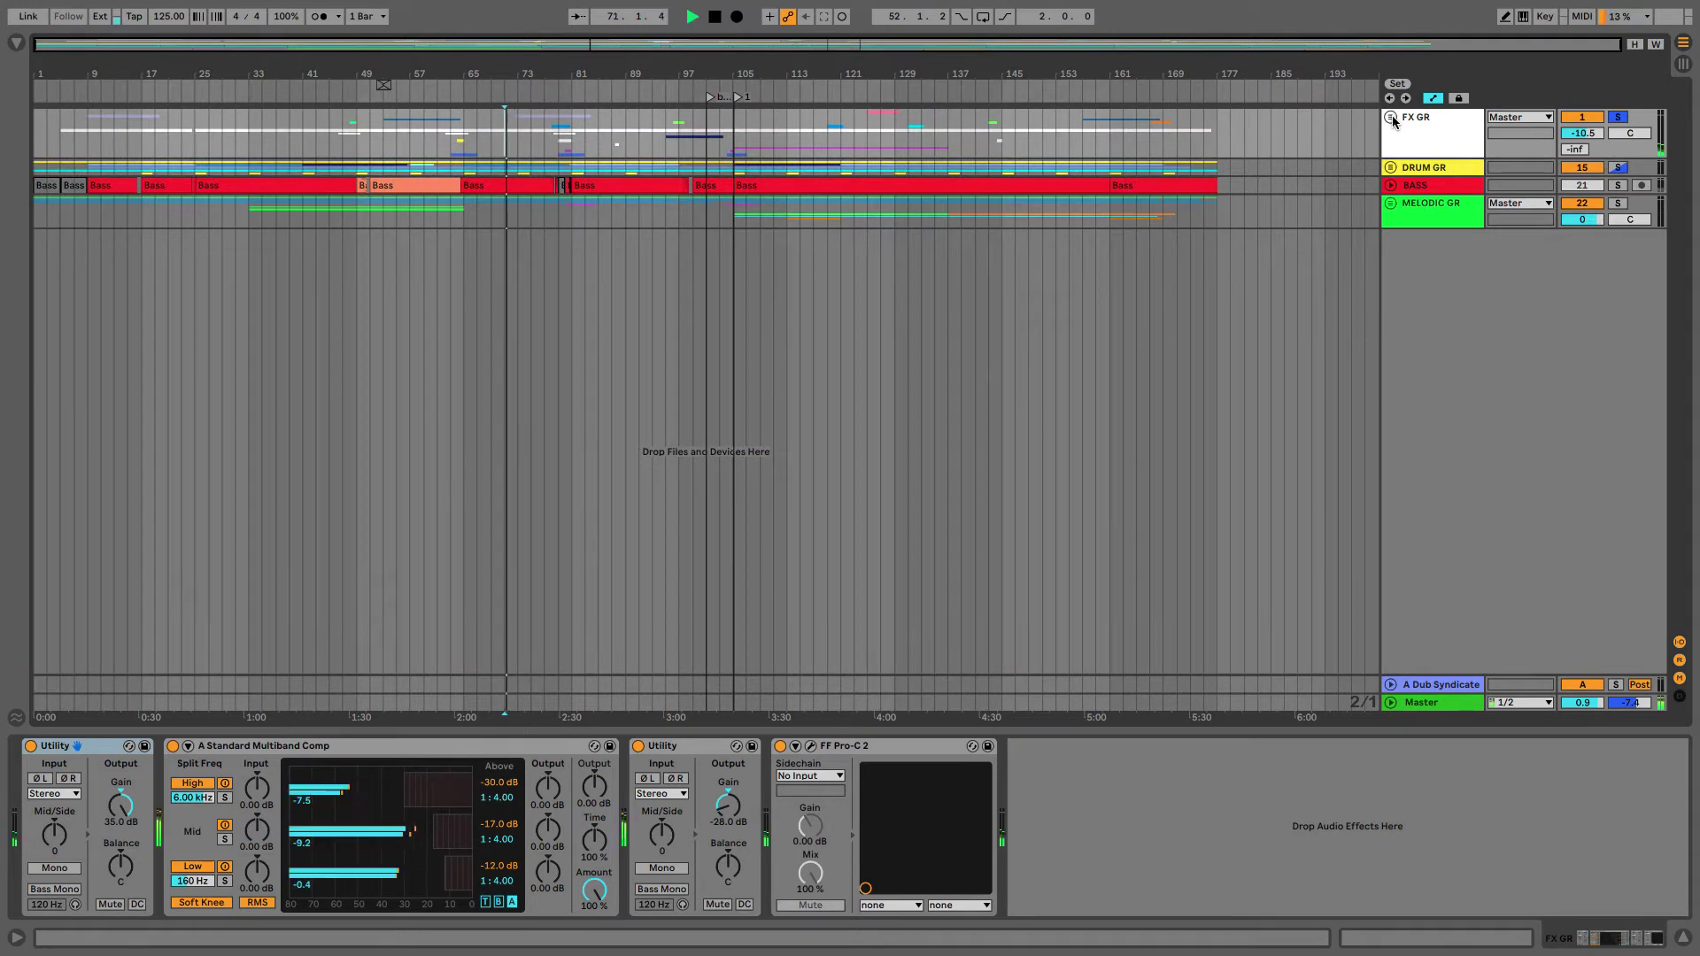
key("space")
Solo and unfold DRUM GR, and show the devices of the group and its 16 Drums track
left_click(1619, 173)
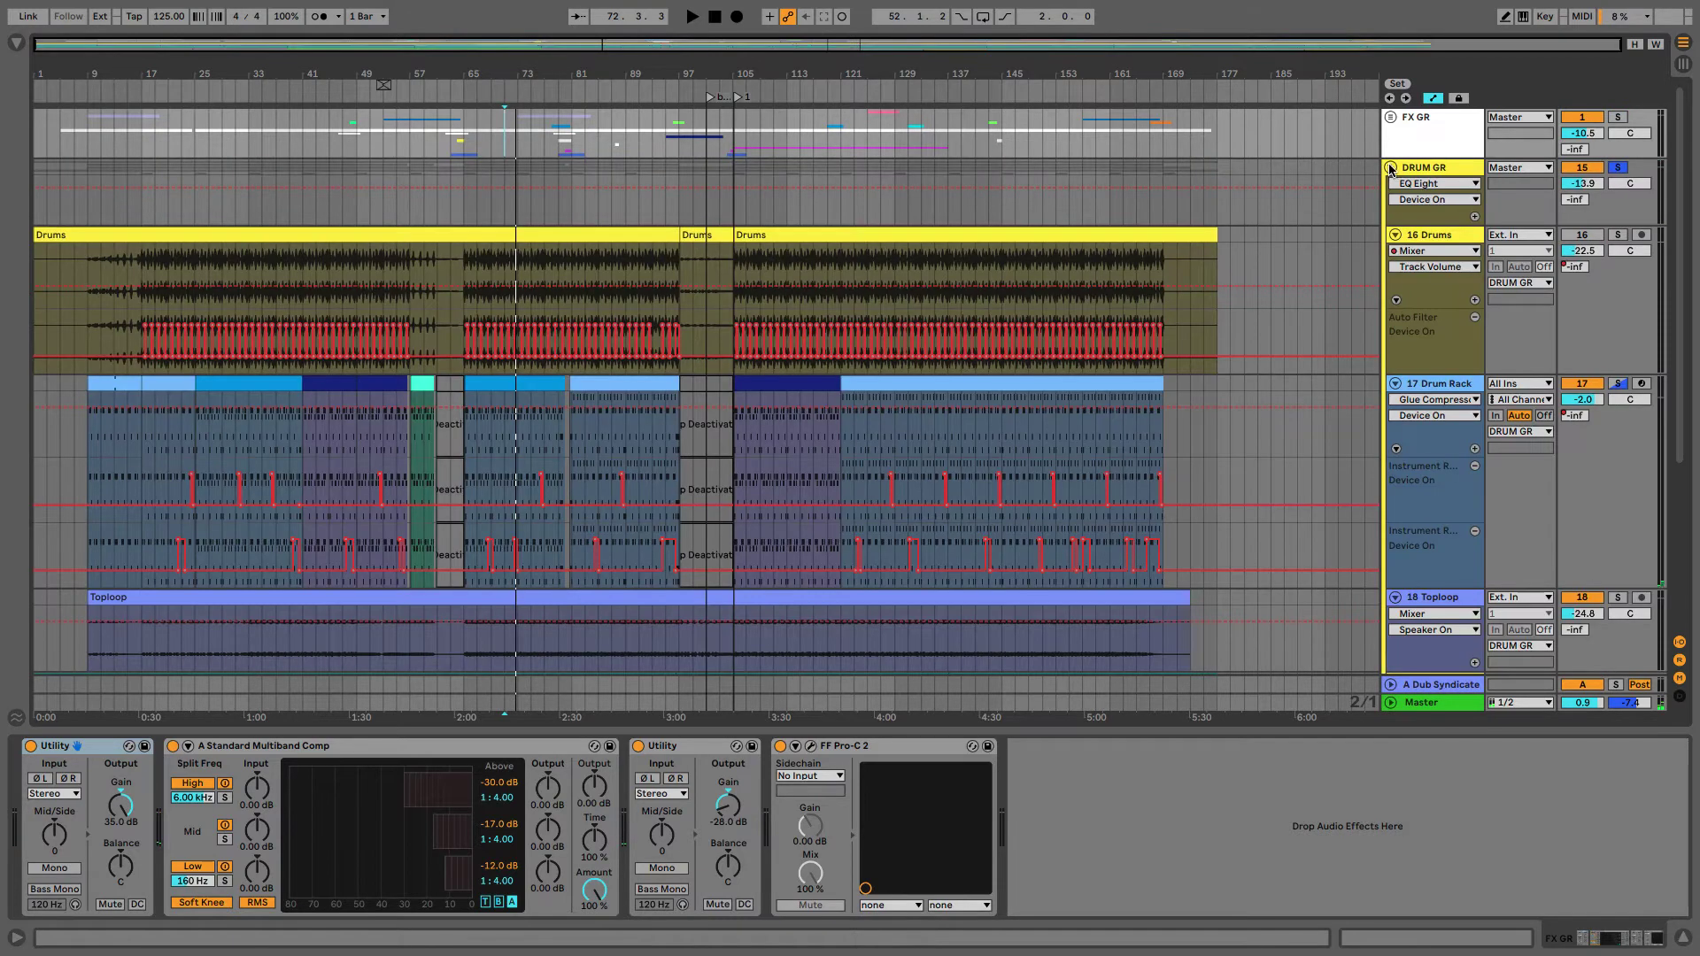
left_click(1390, 168)
left_click(1414, 176)
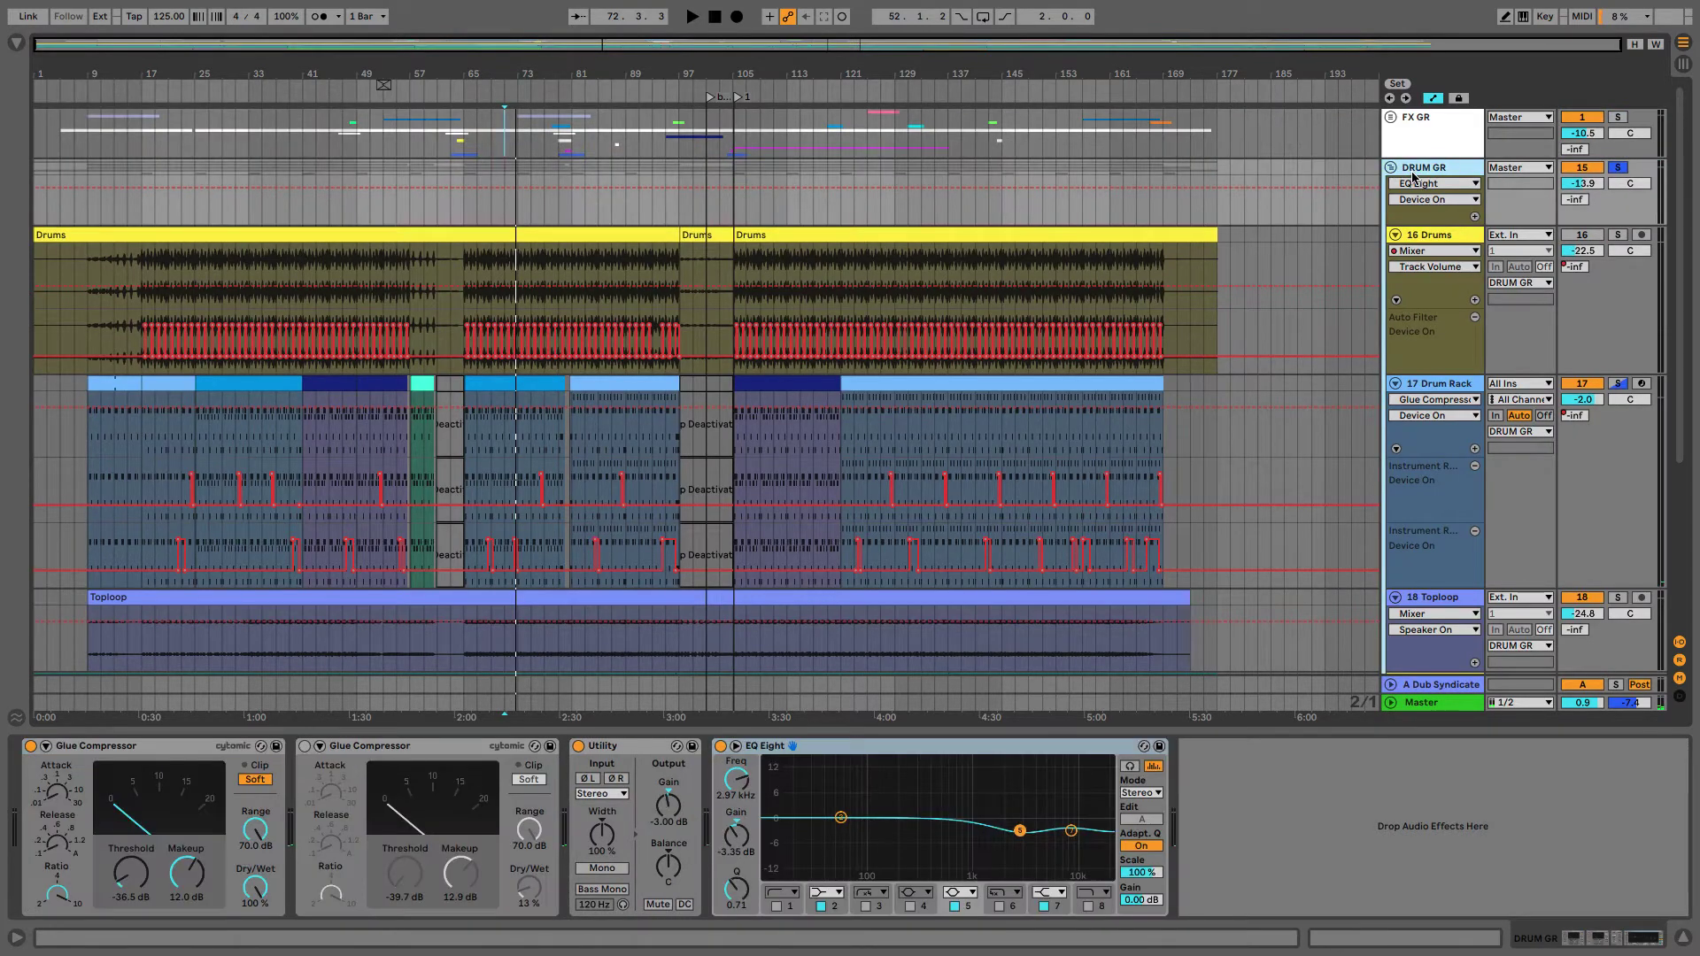
left_click(1445, 241)
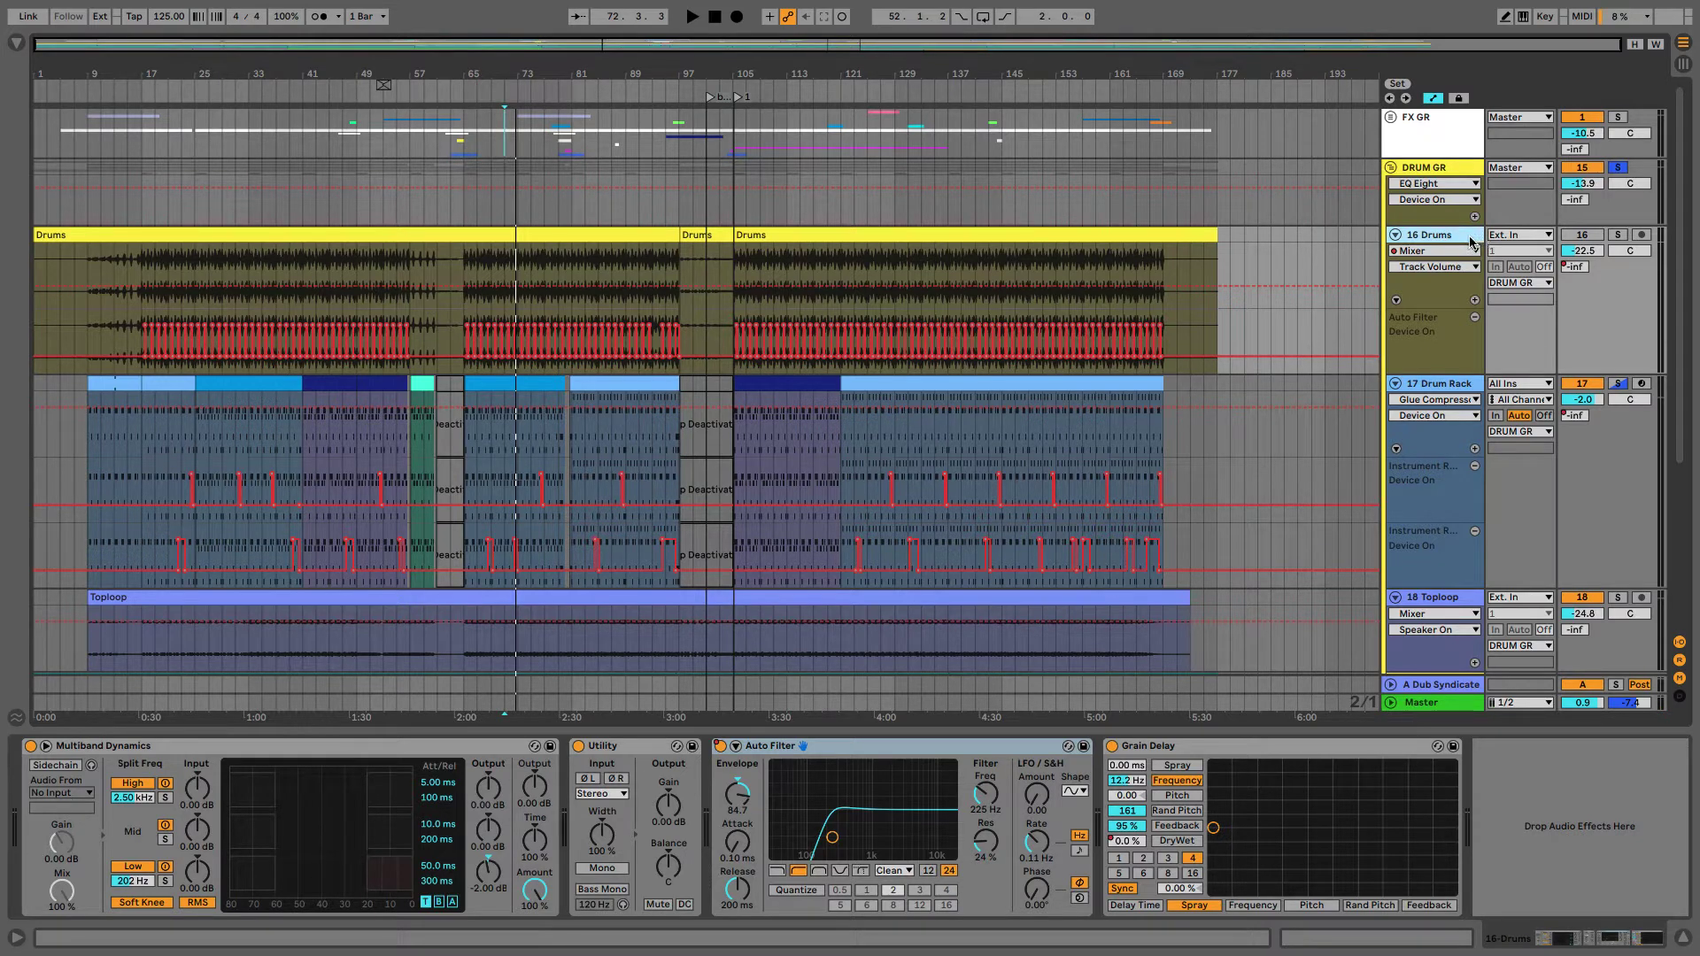
Examine the 16 Drums clip from bar 65 to 97 and the remaining tracks in the drum group, with the start position at bar 71
left_click(519, 258)
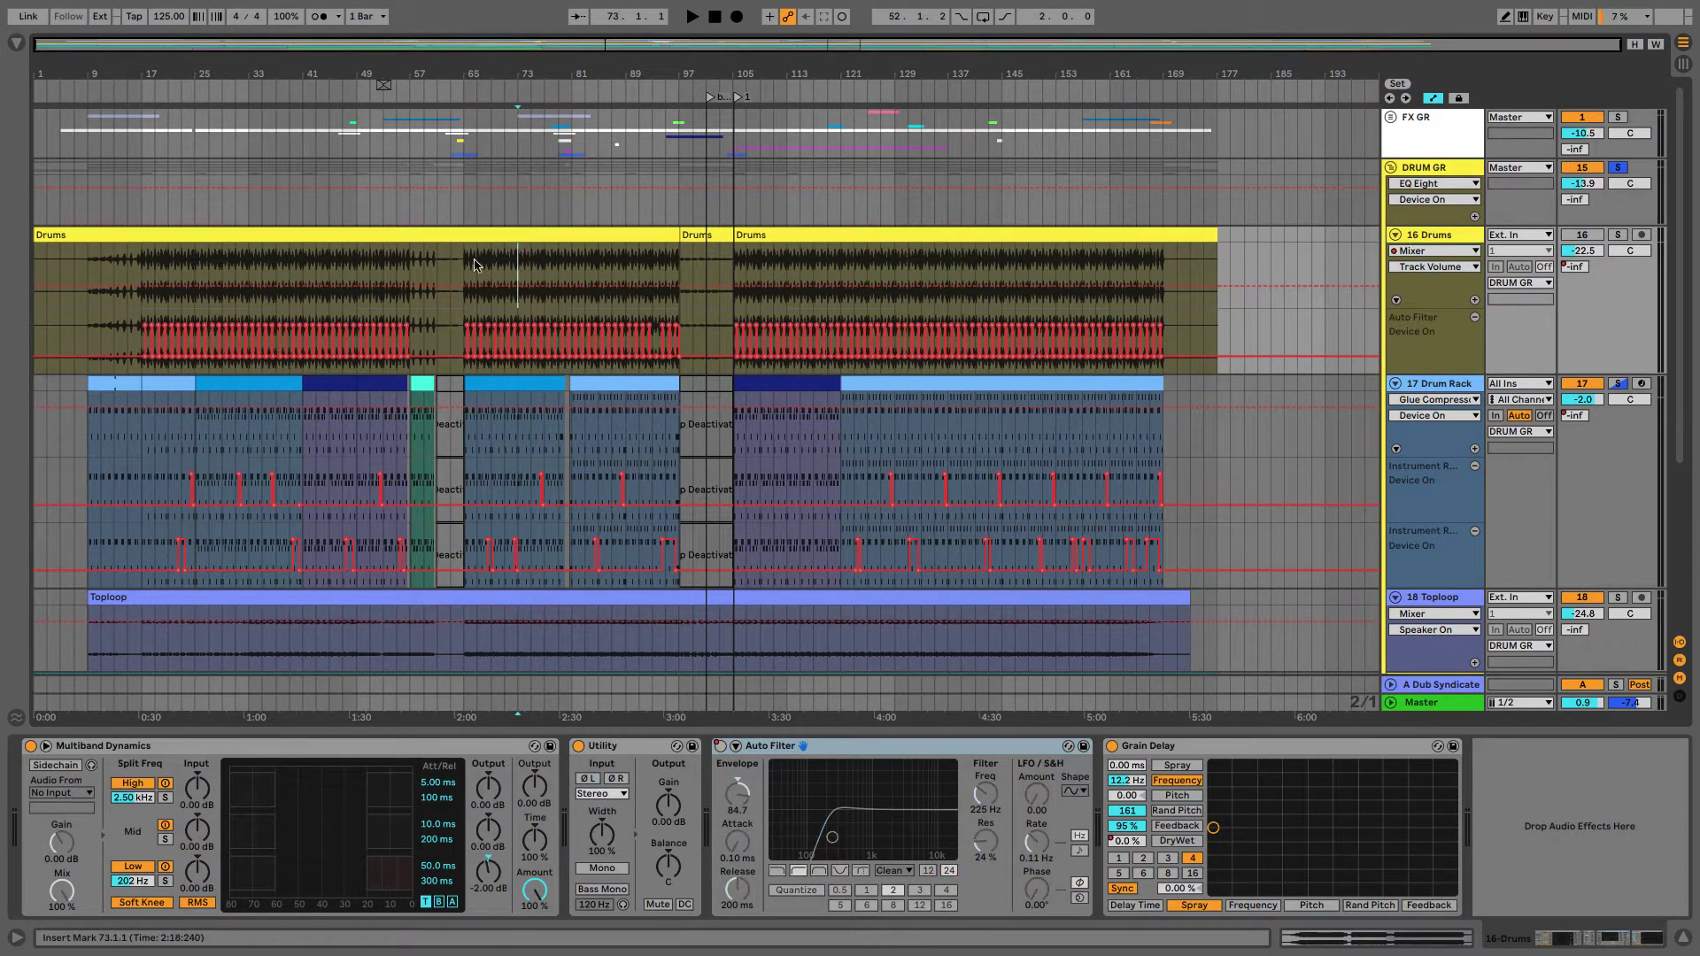
left_click_drag(458, 274, 684, 272)
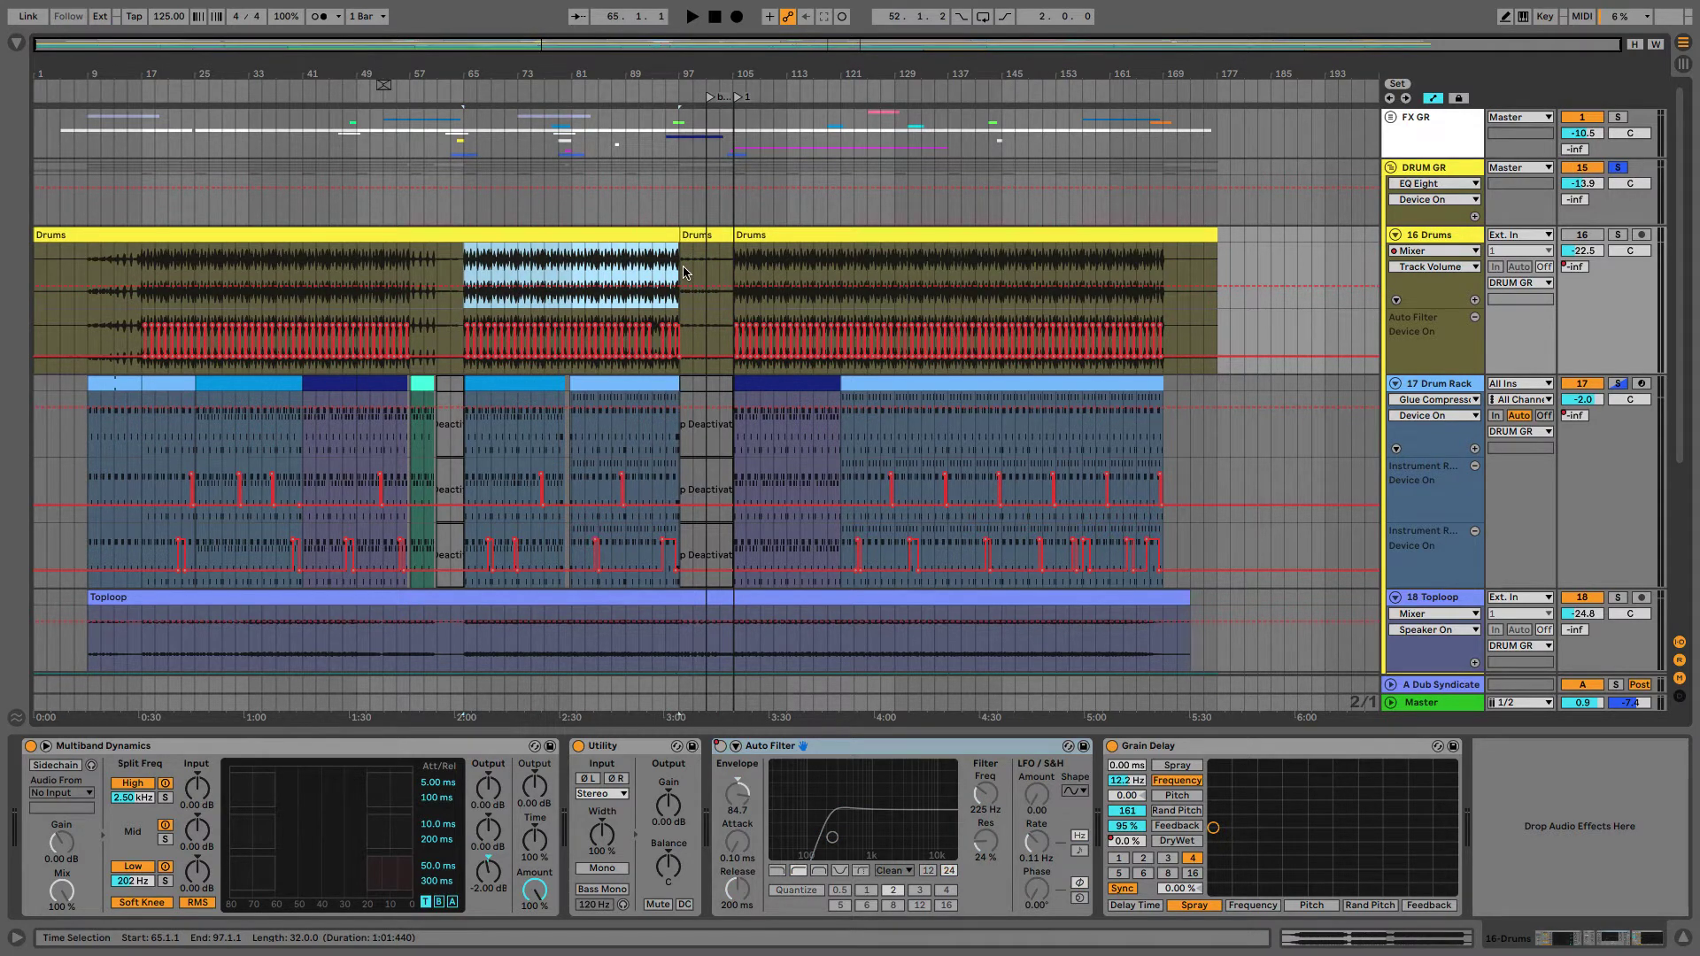
left_click(733, 263)
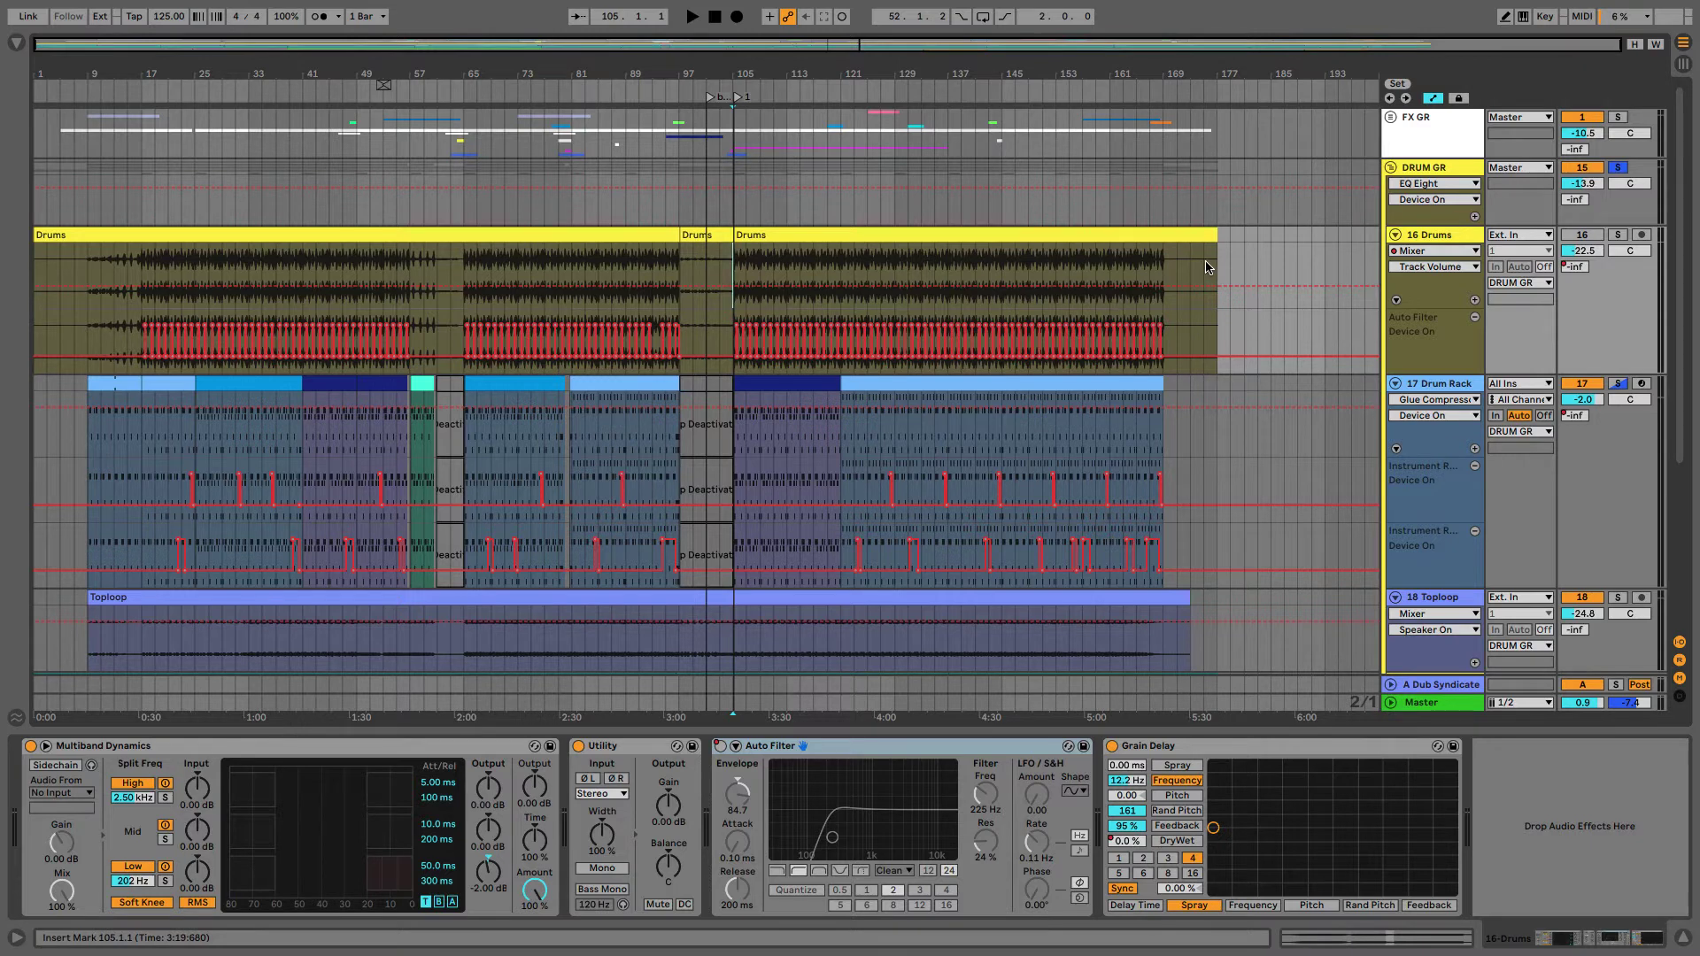
left_click(506, 258)
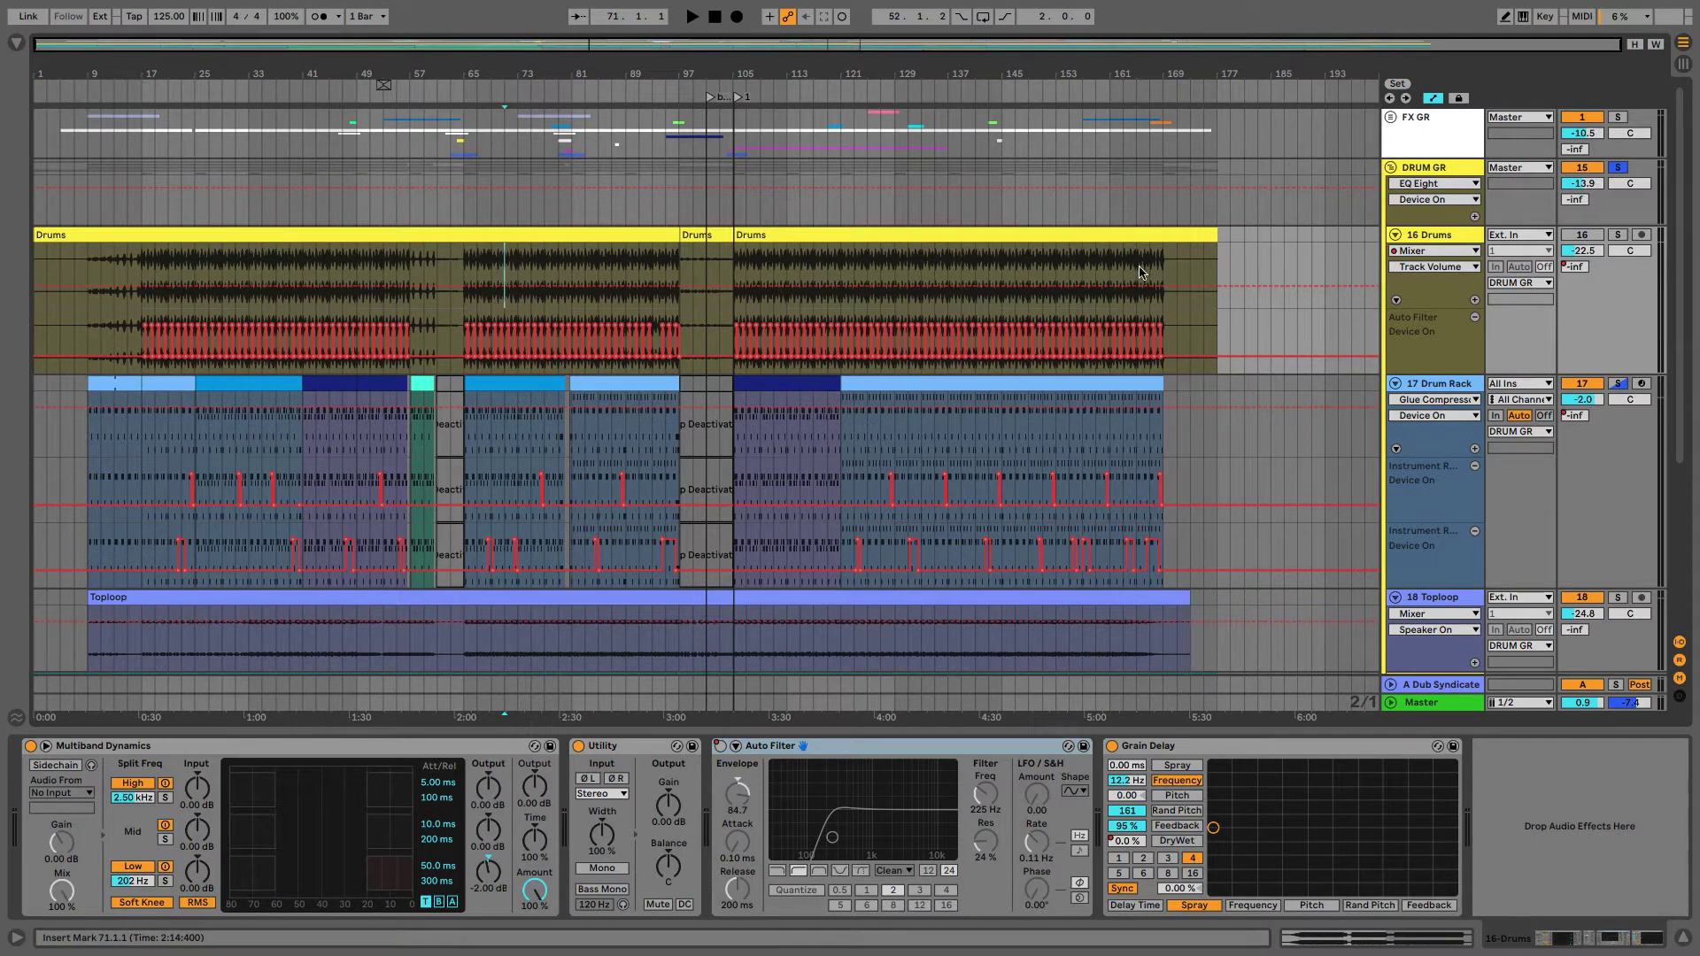
scroll(1618, 239, "down", 5)
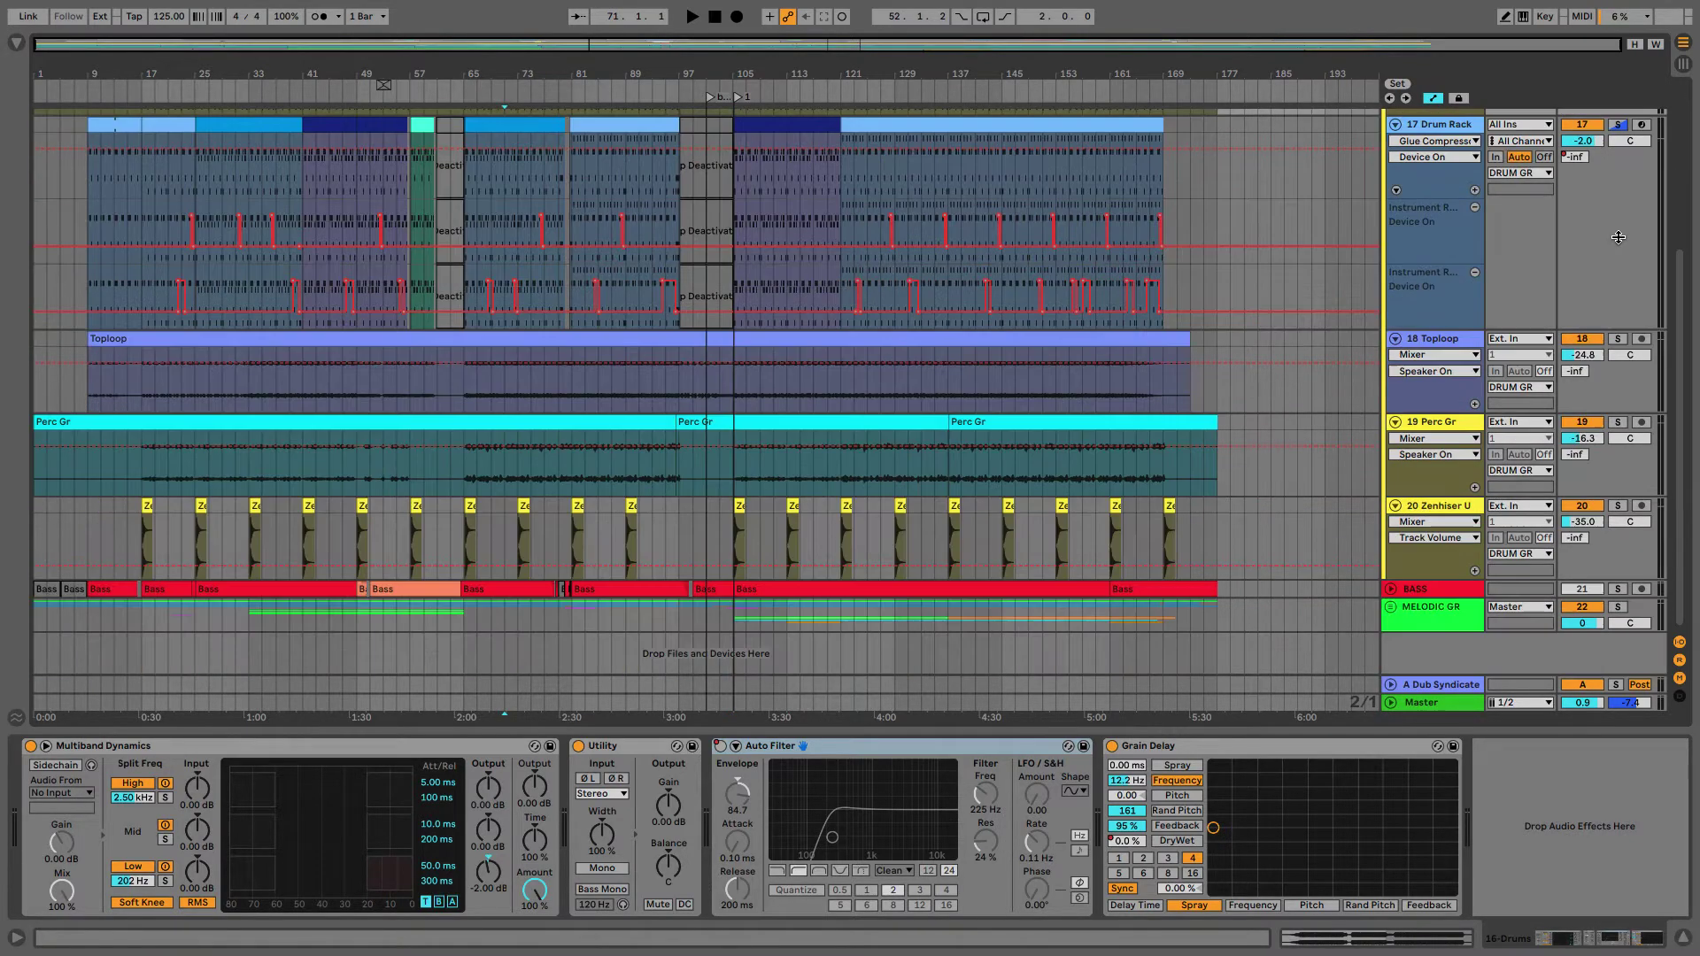
scroll(1619, 237, "up", 5)
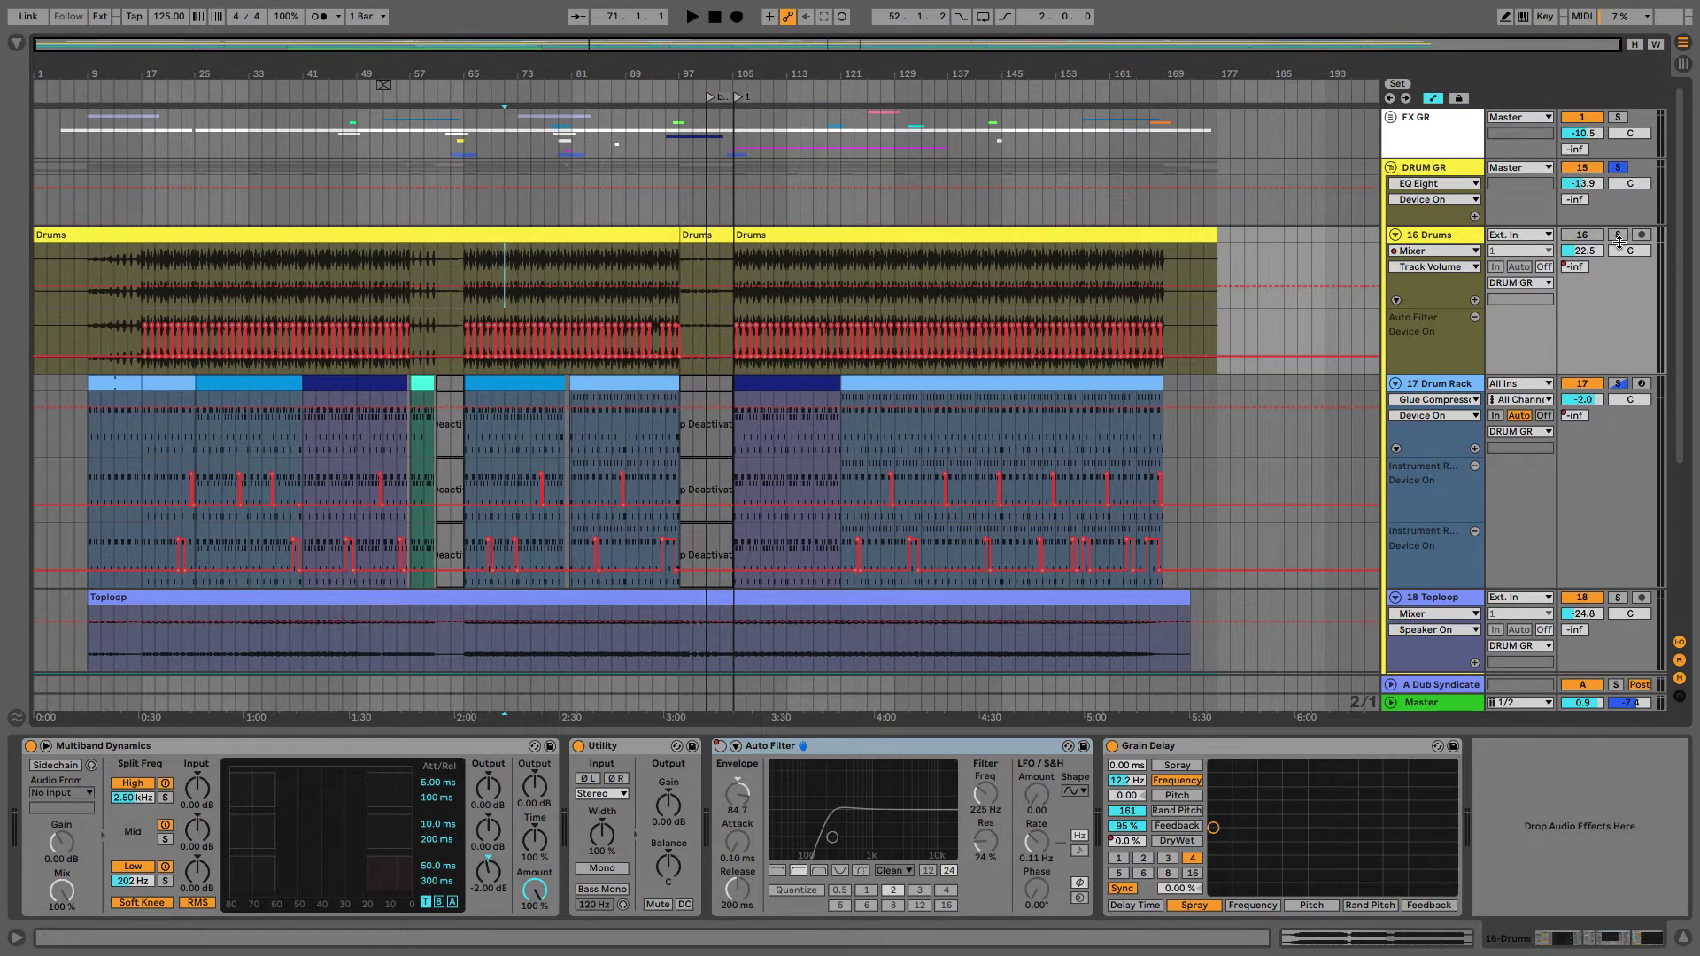
Solo the 16 Drums track and audition it from bar 71
left_click(1618, 236)
key("space")
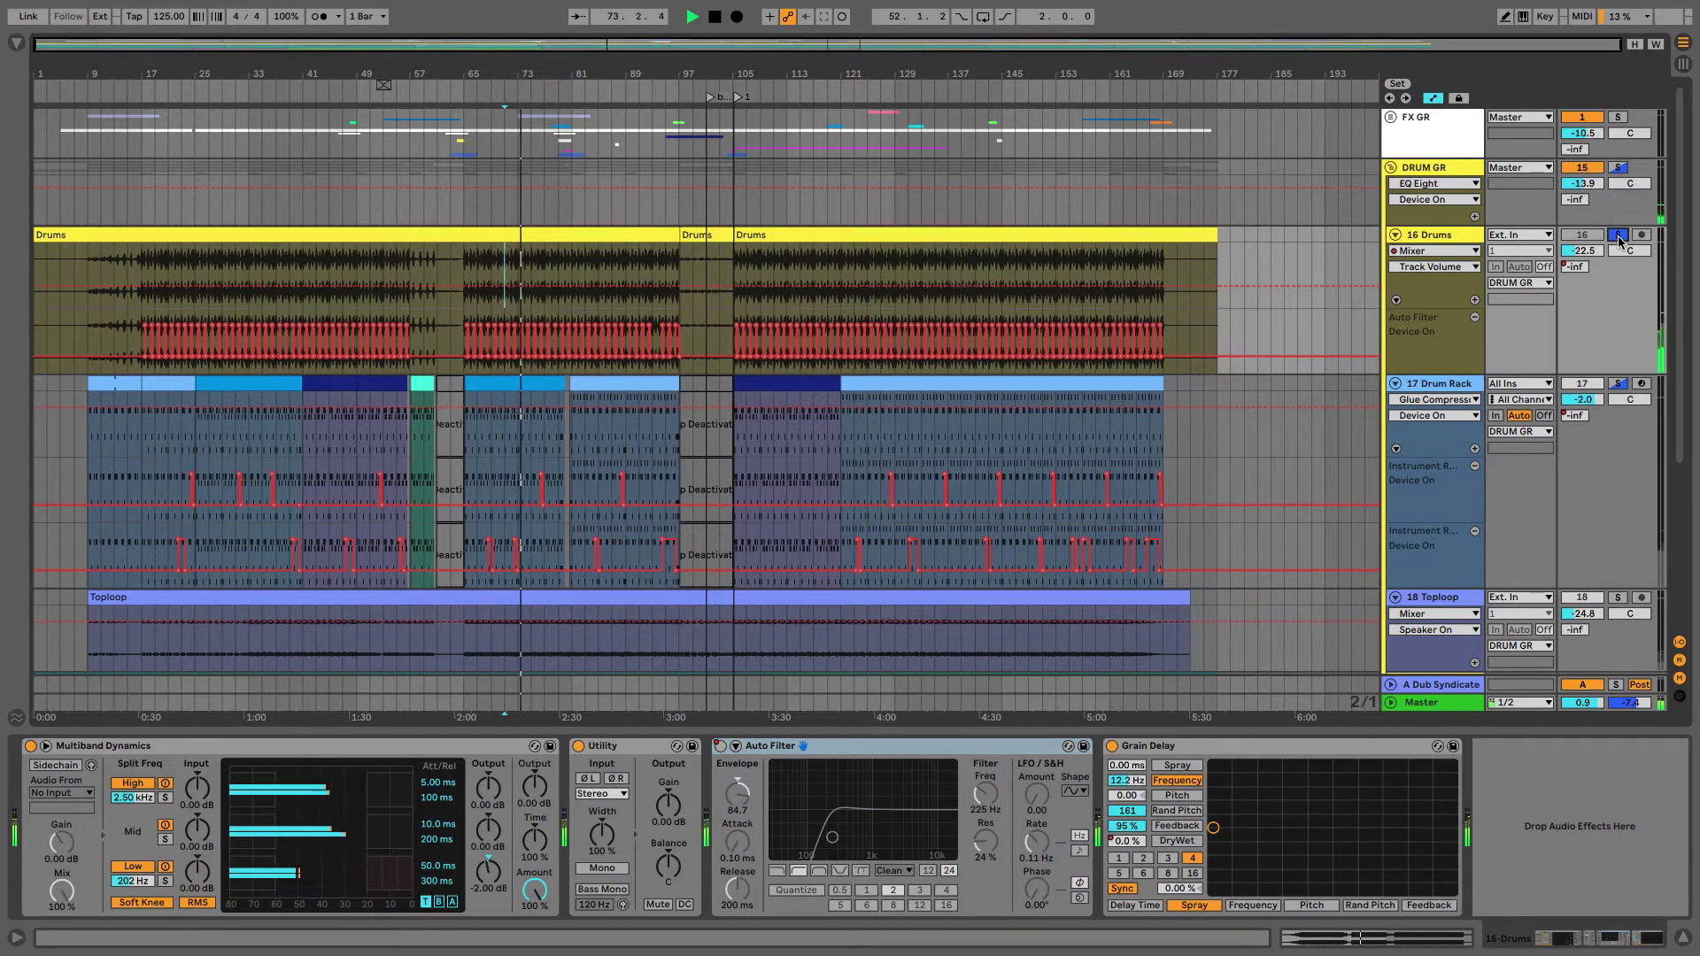
key("space")
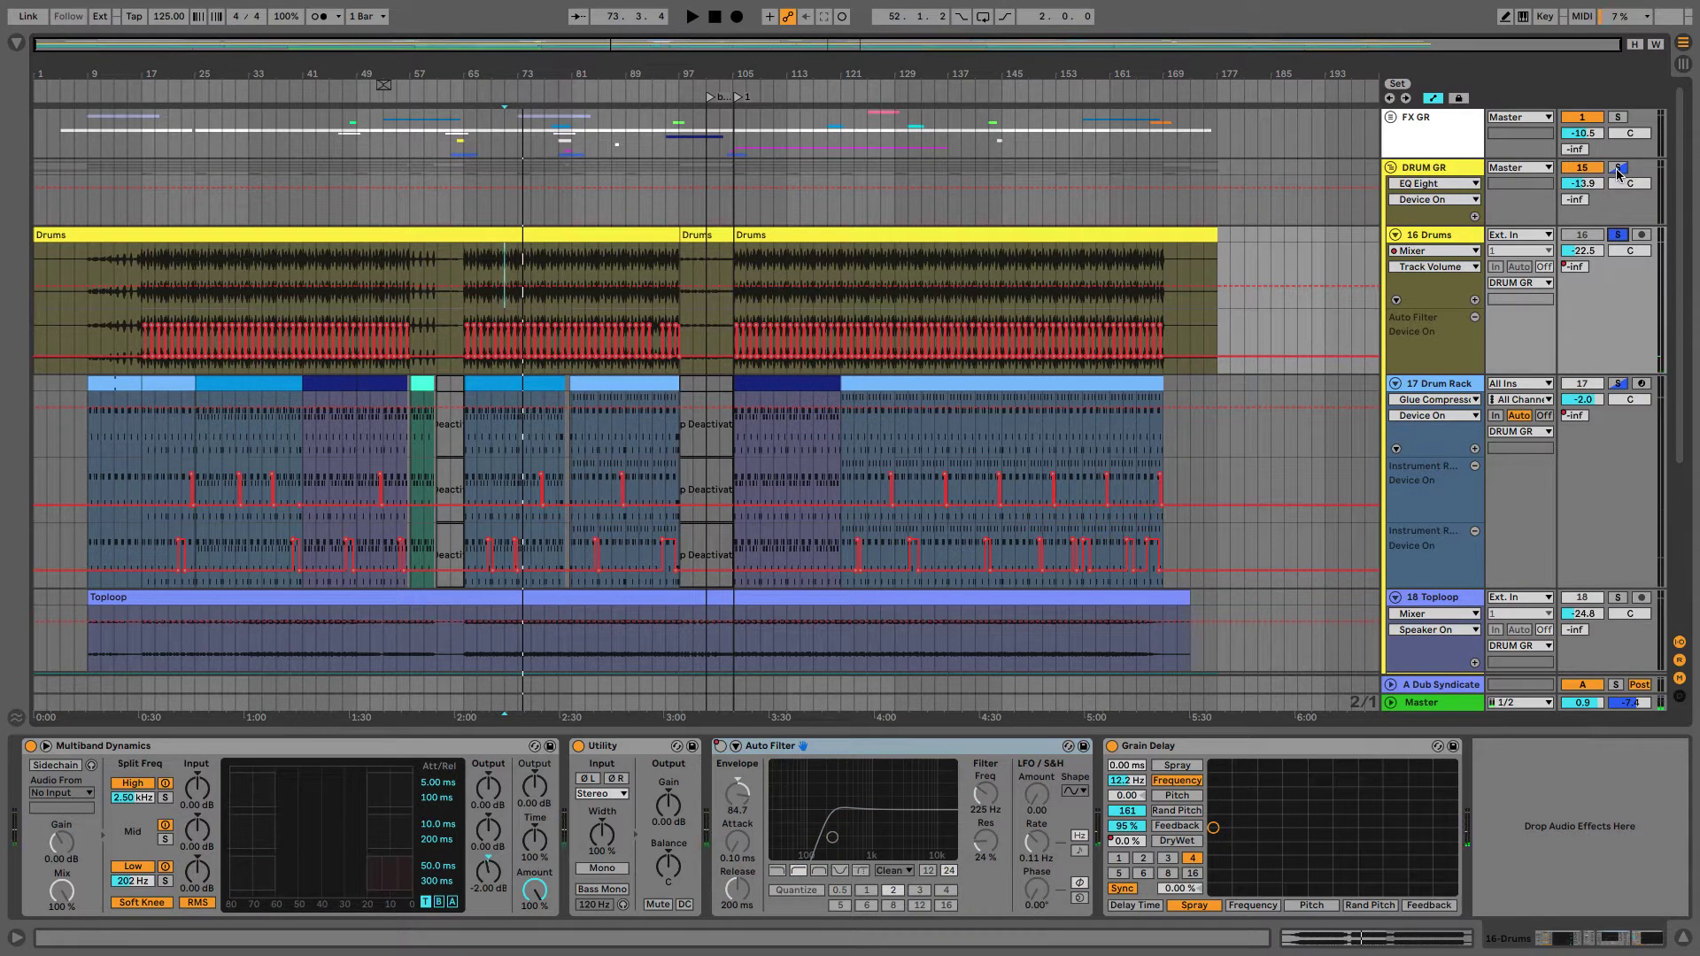
Audition the whole DRUM GR soloed from bar 71, and switch the solo back to 16 Drums
left_click(1616, 168)
key("space")
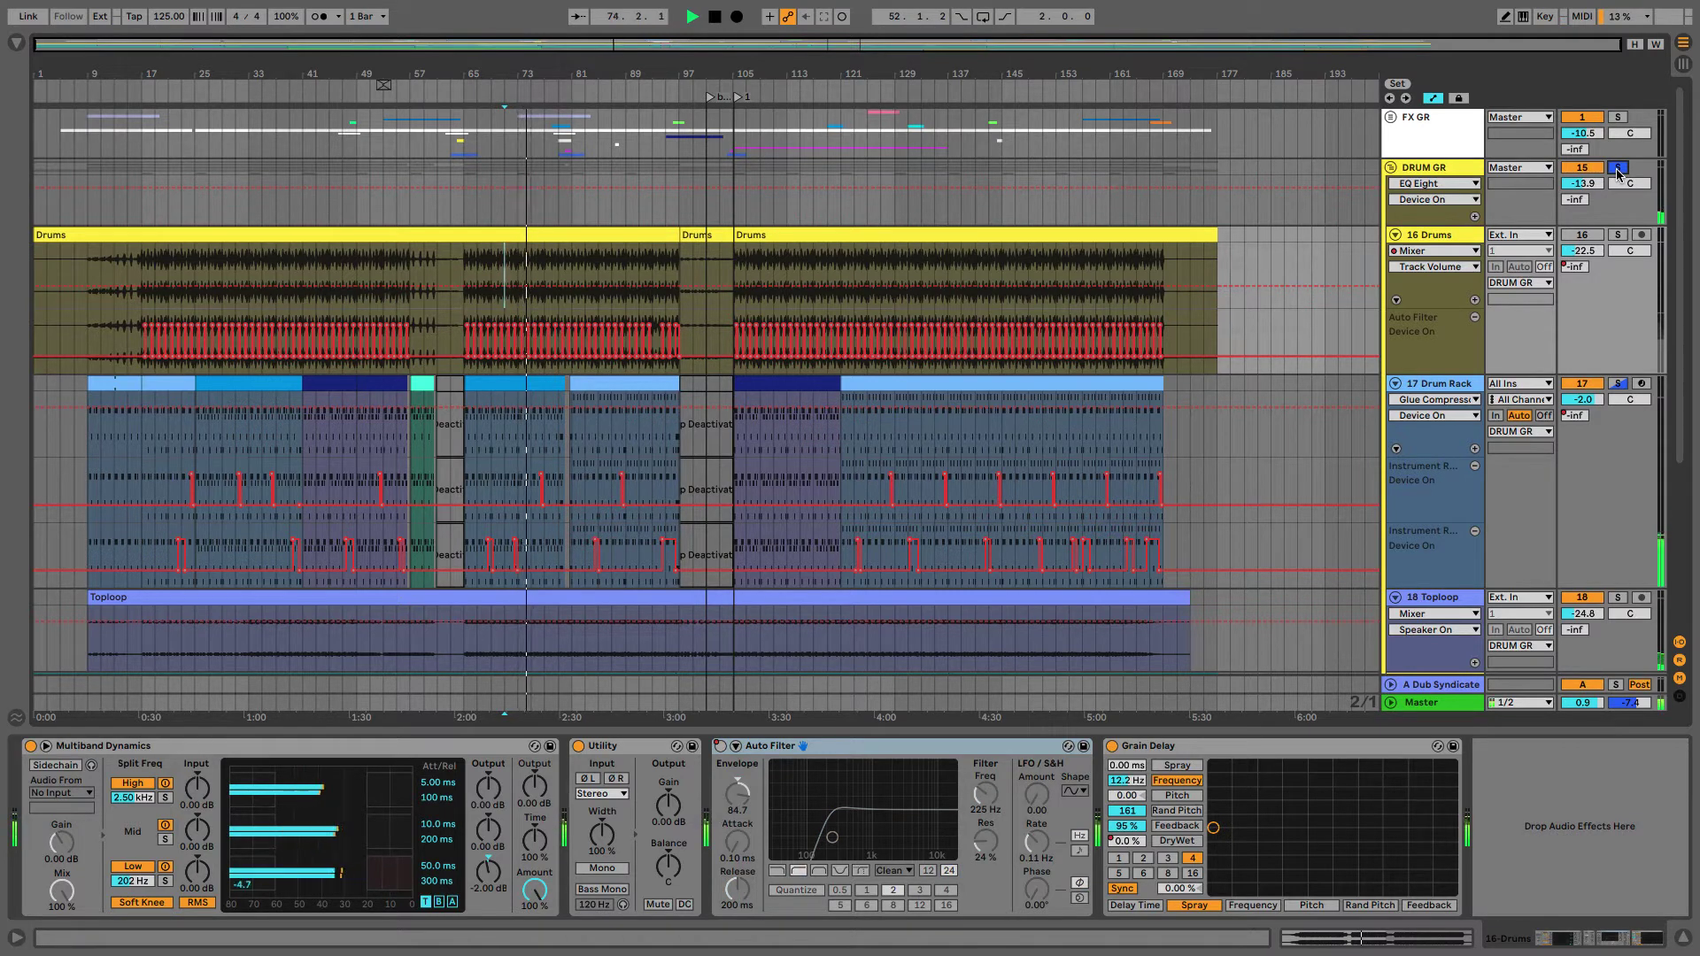
key("space")
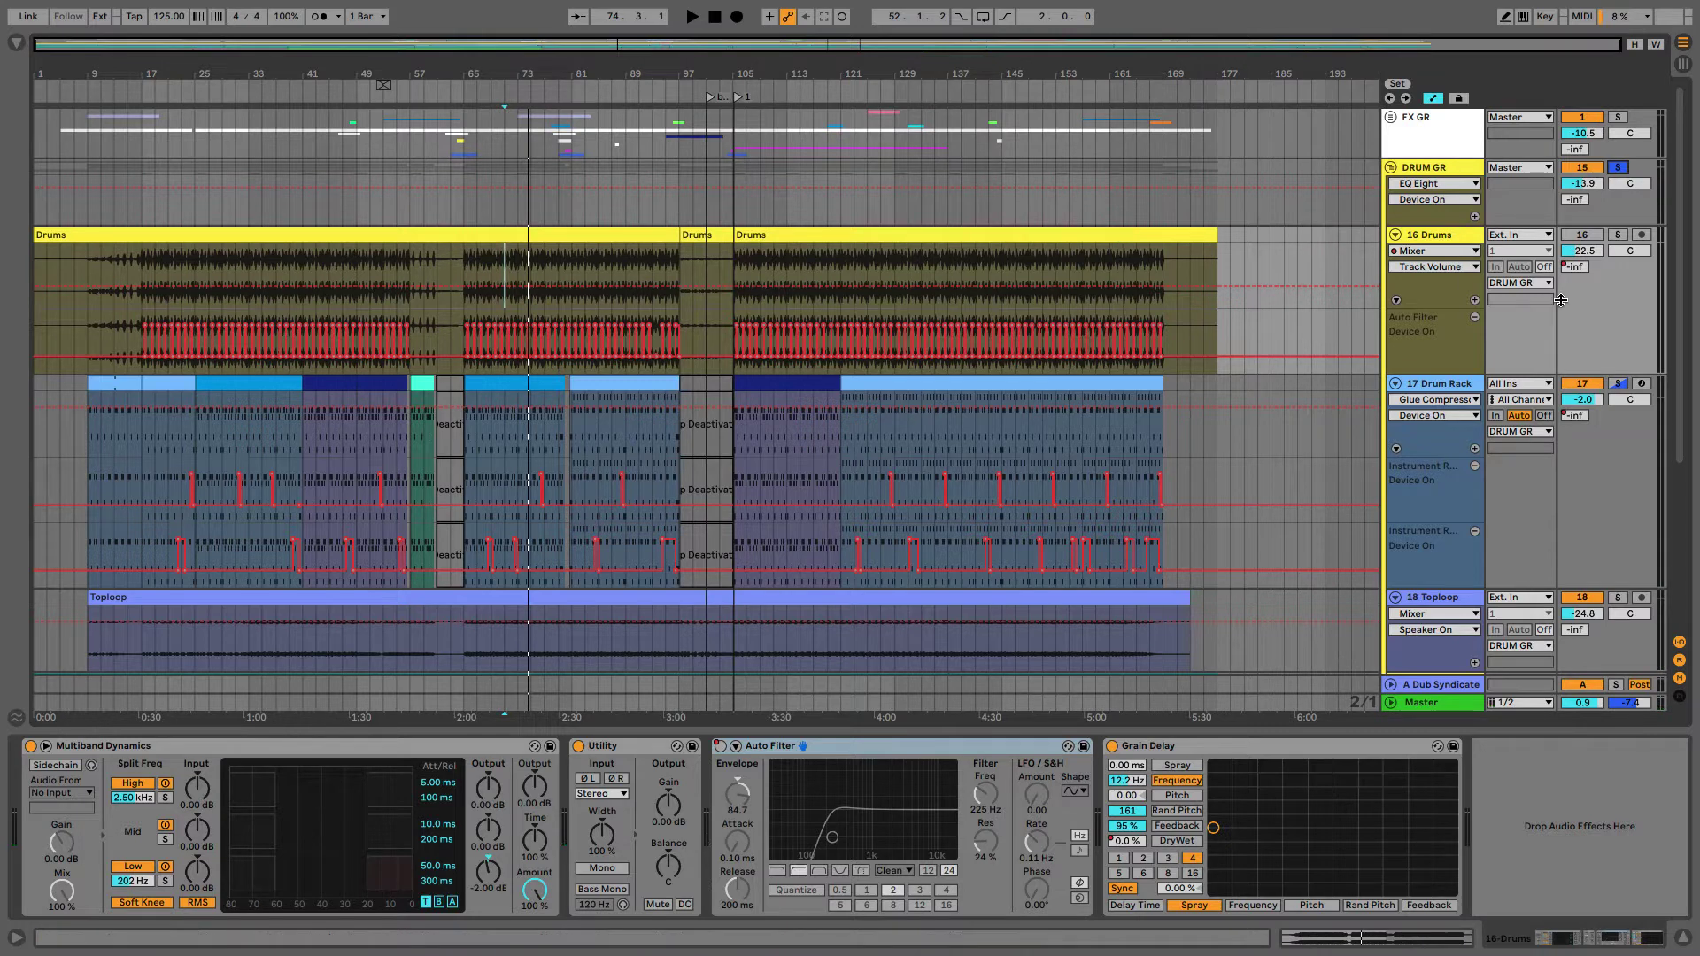
left_click(1618, 235)
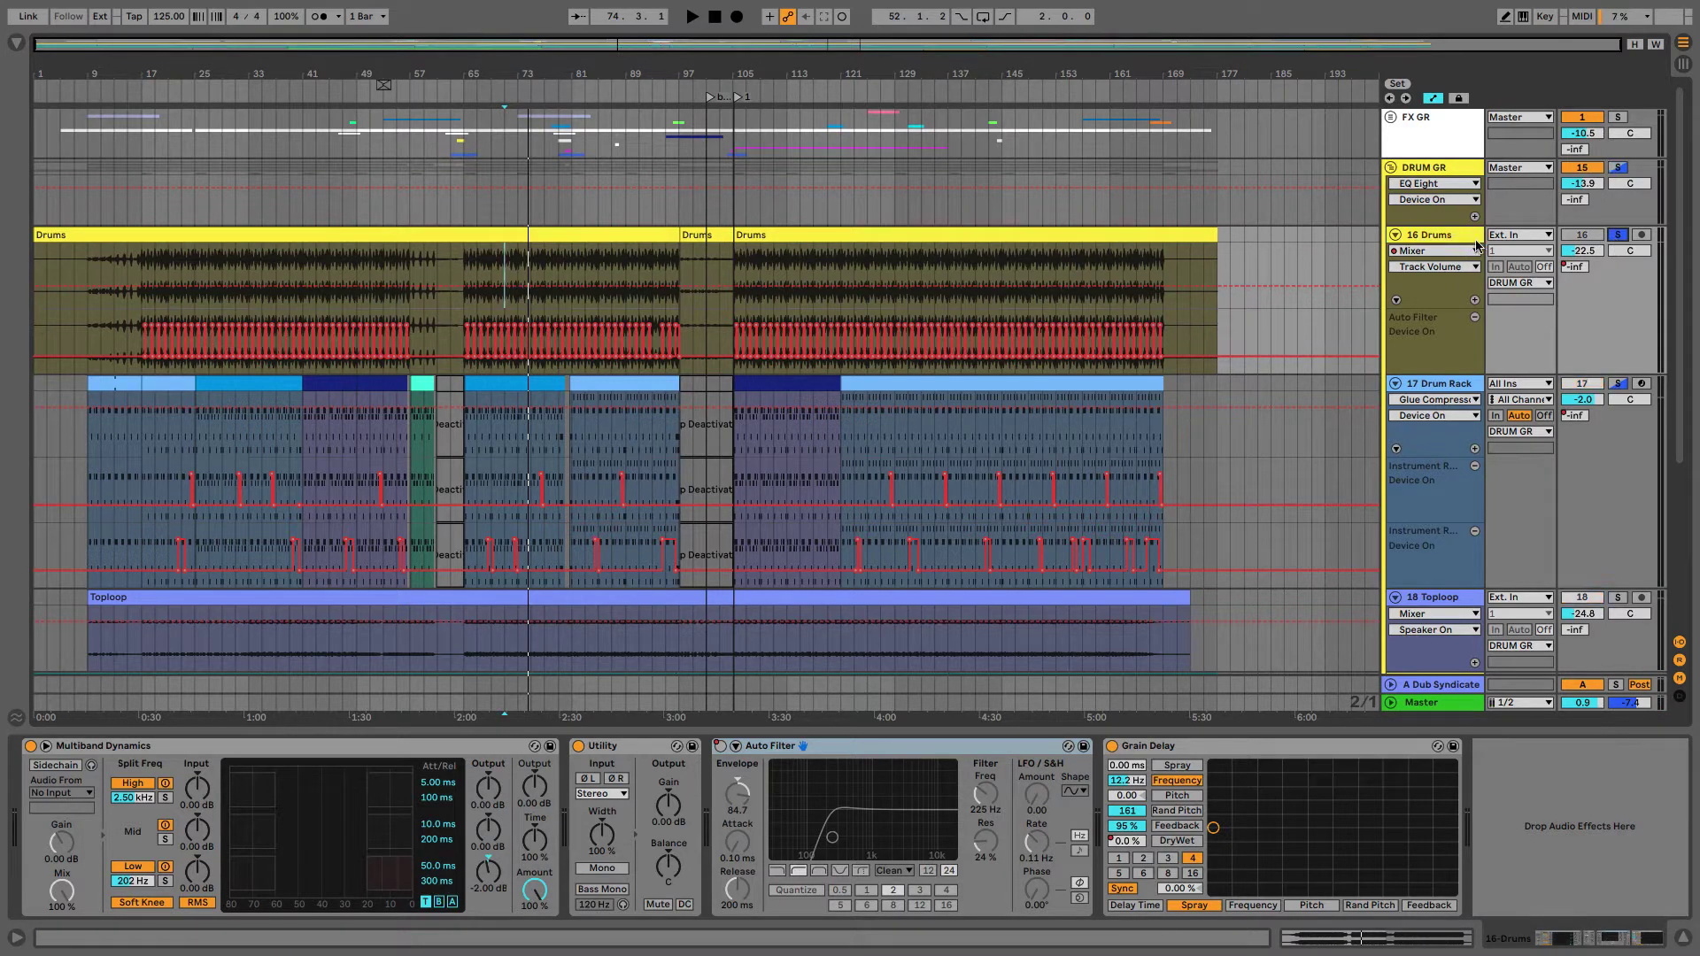
Audition the soloed 16 Drums track from bar 71 once more and turn its solo off
key("space")
key("space")
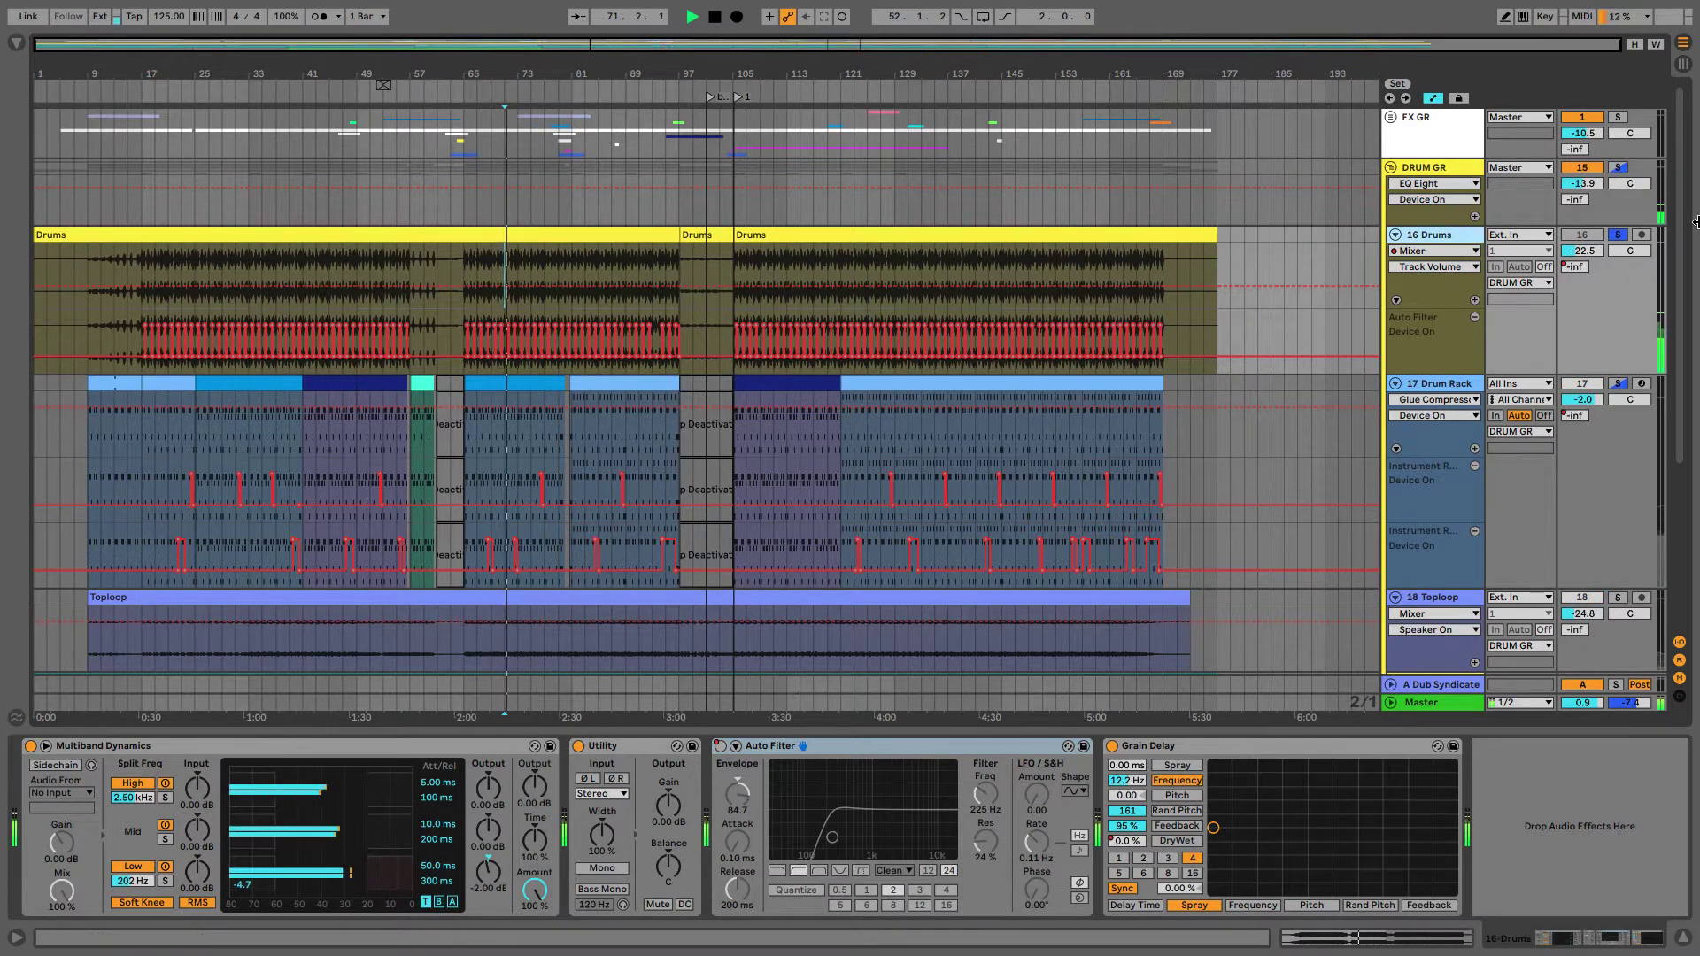
key("space")
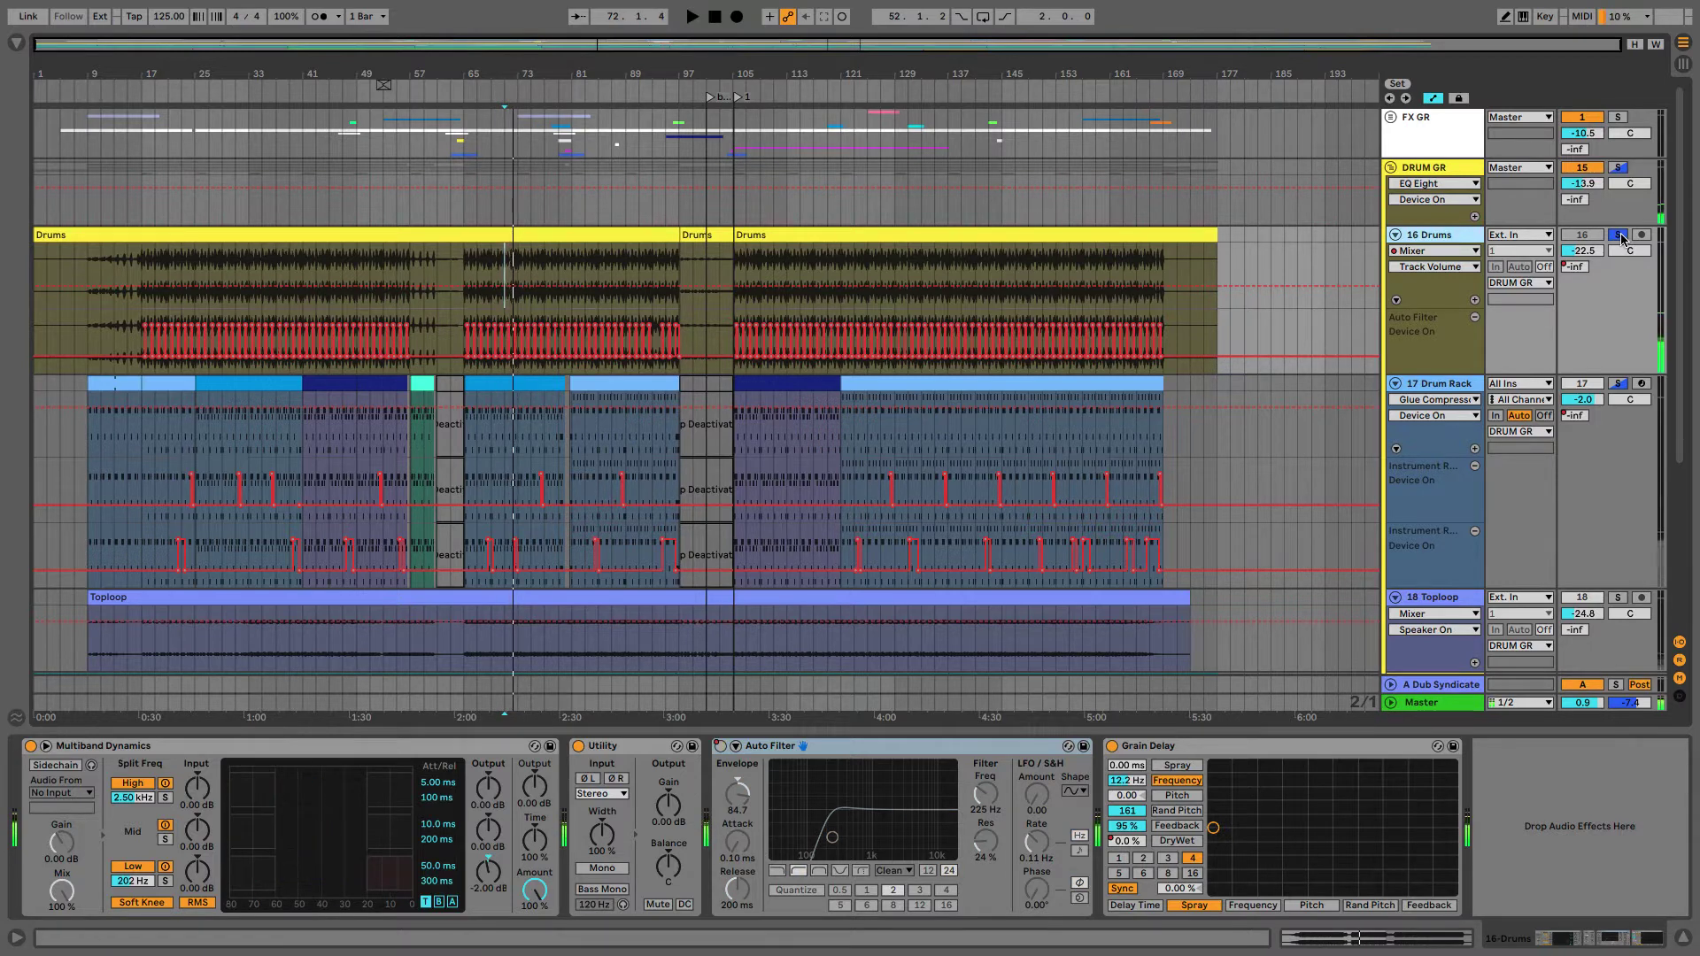
left_click(1620, 234)
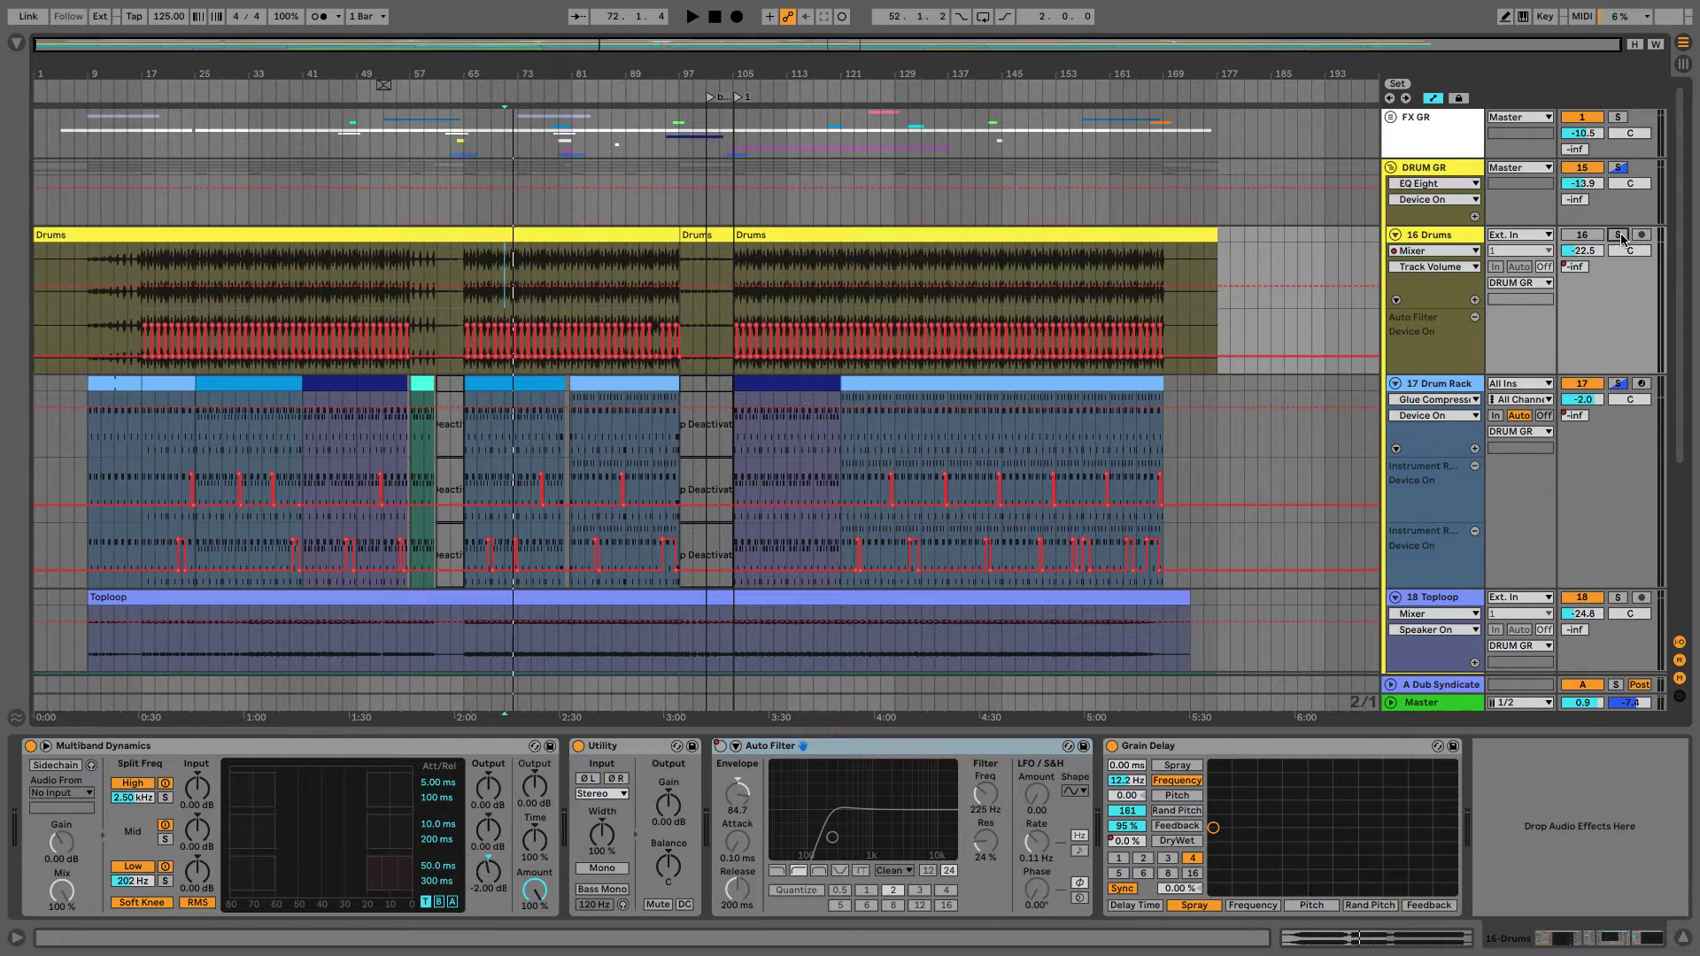
Examine the 16 Drums device chain: Multiband Dynamics, Utility, Auto Filter and Grain Delay
left_click(743, 888)
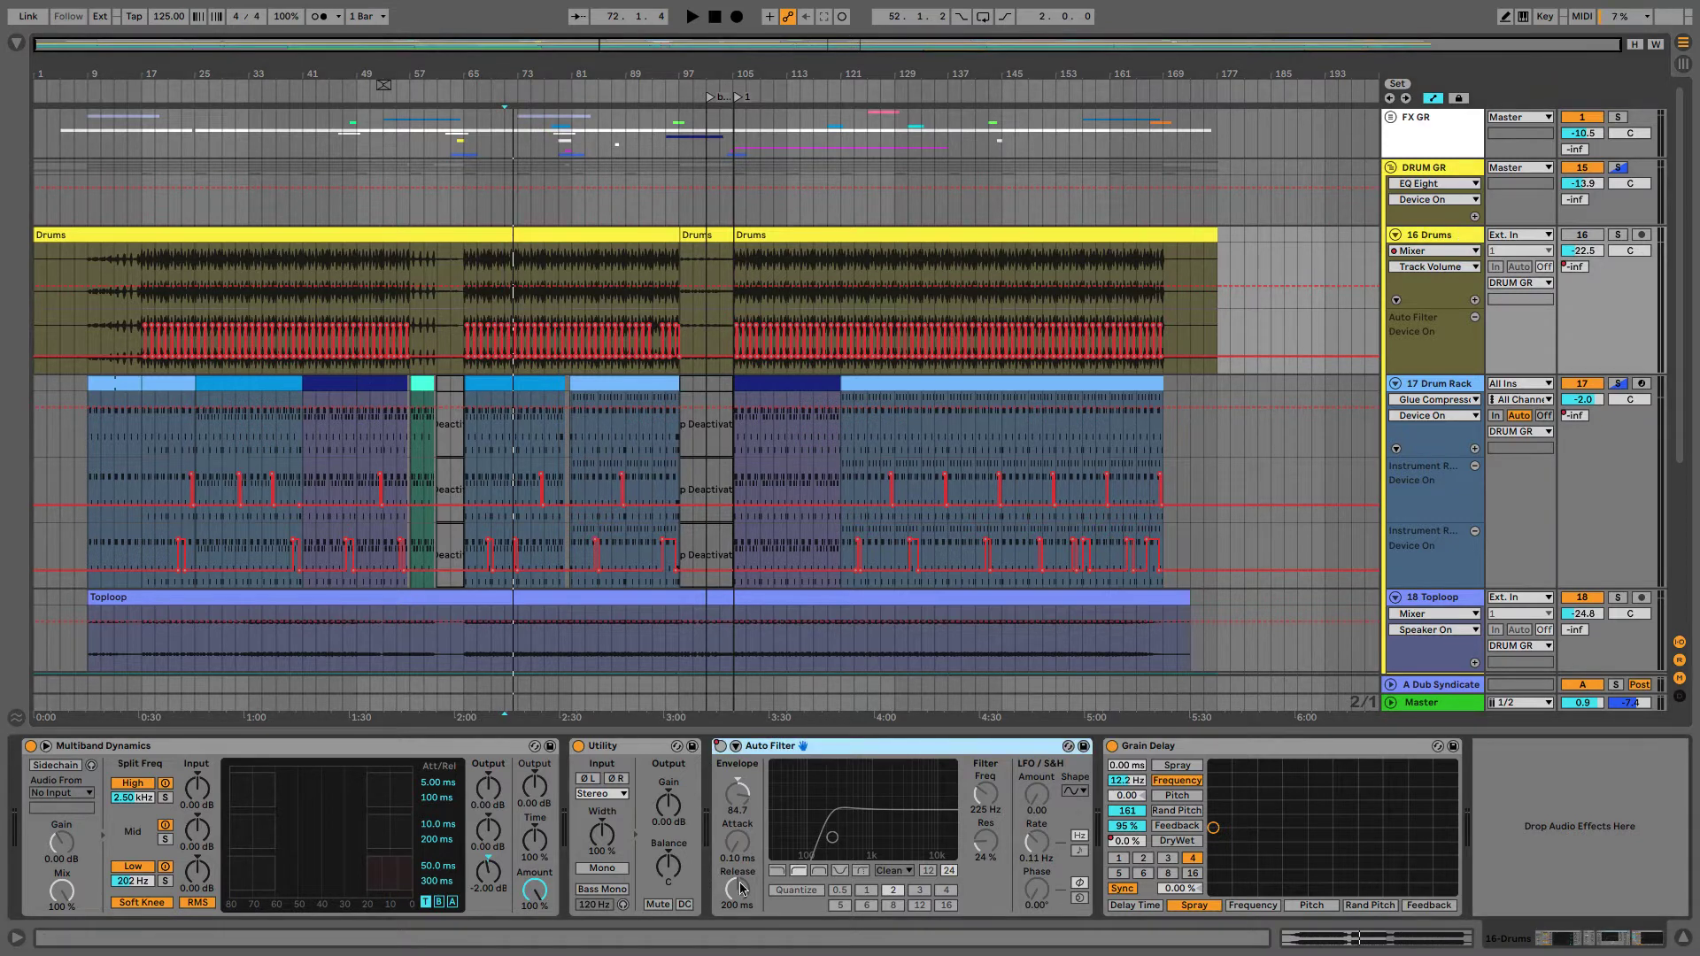
left_click(457, 746)
left_click(609, 750)
left_click(464, 756)
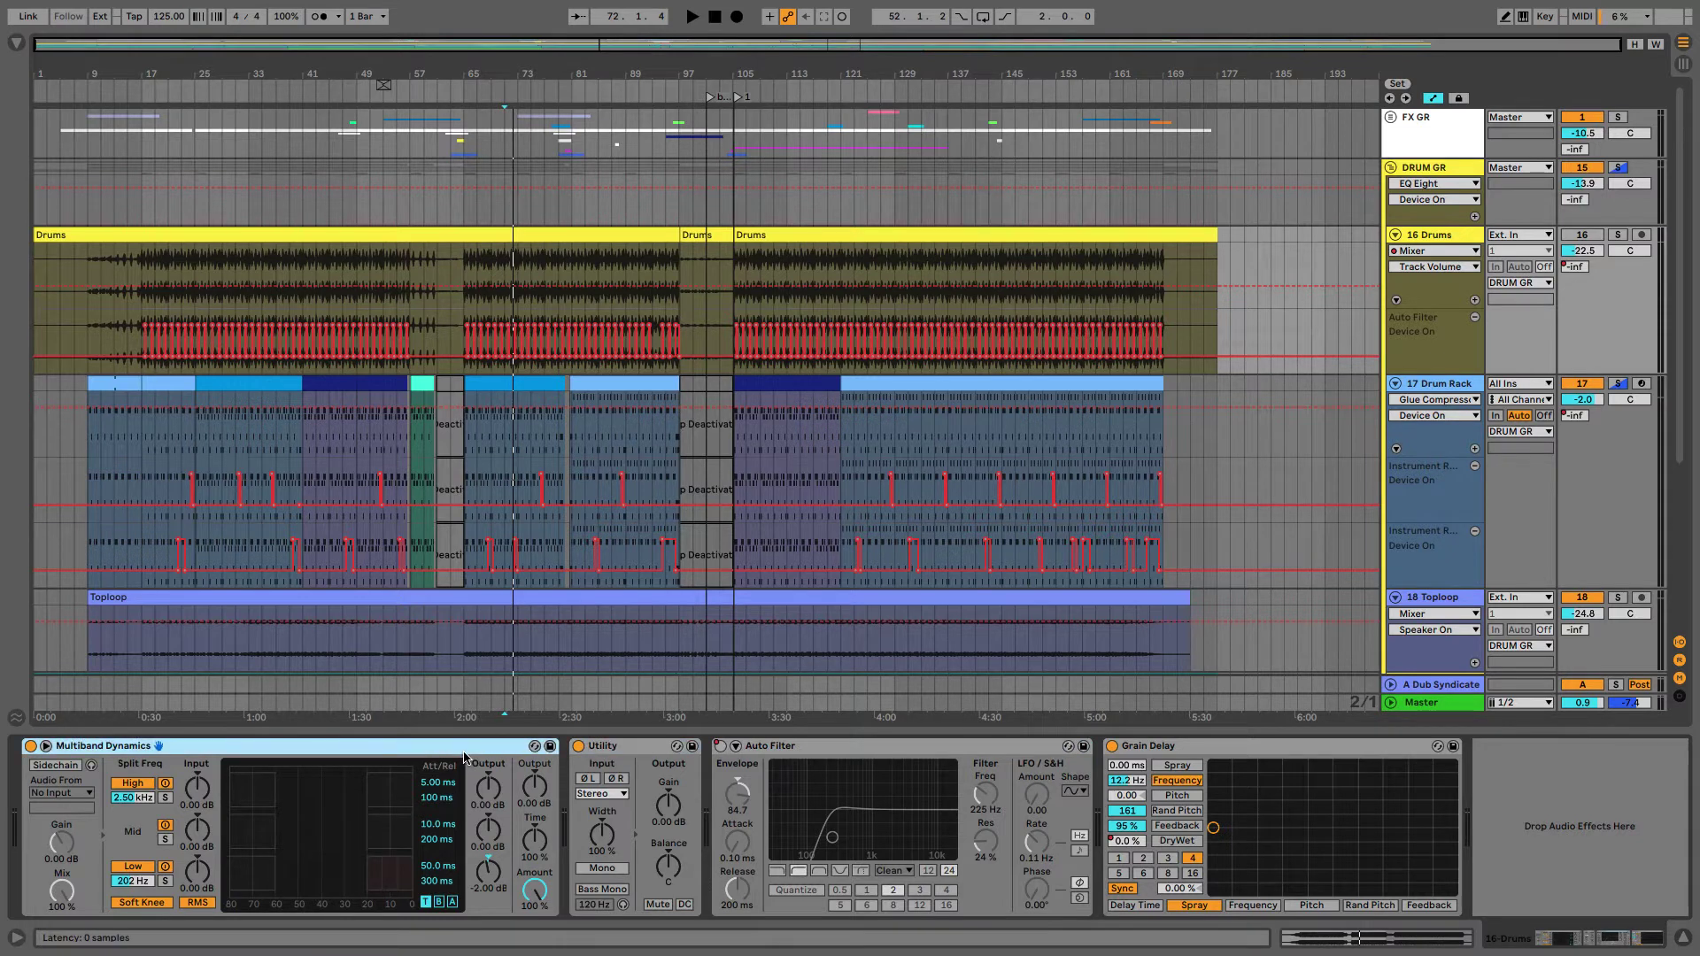
left_click(824, 762)
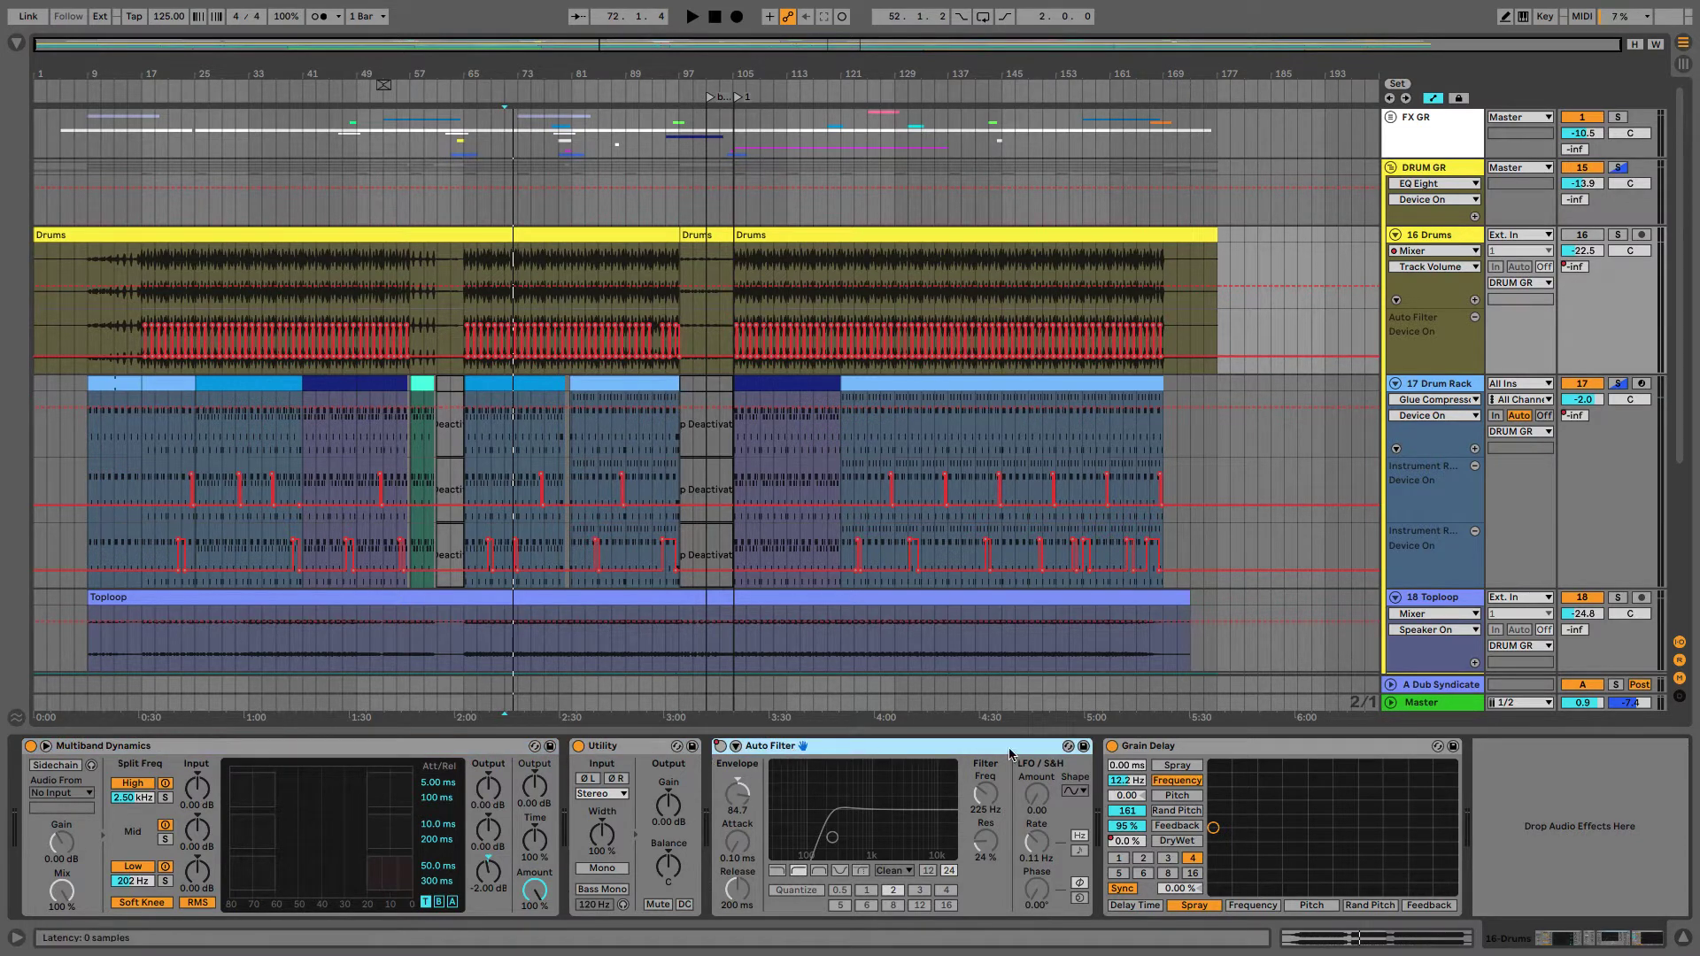
left_click(1189, 748)
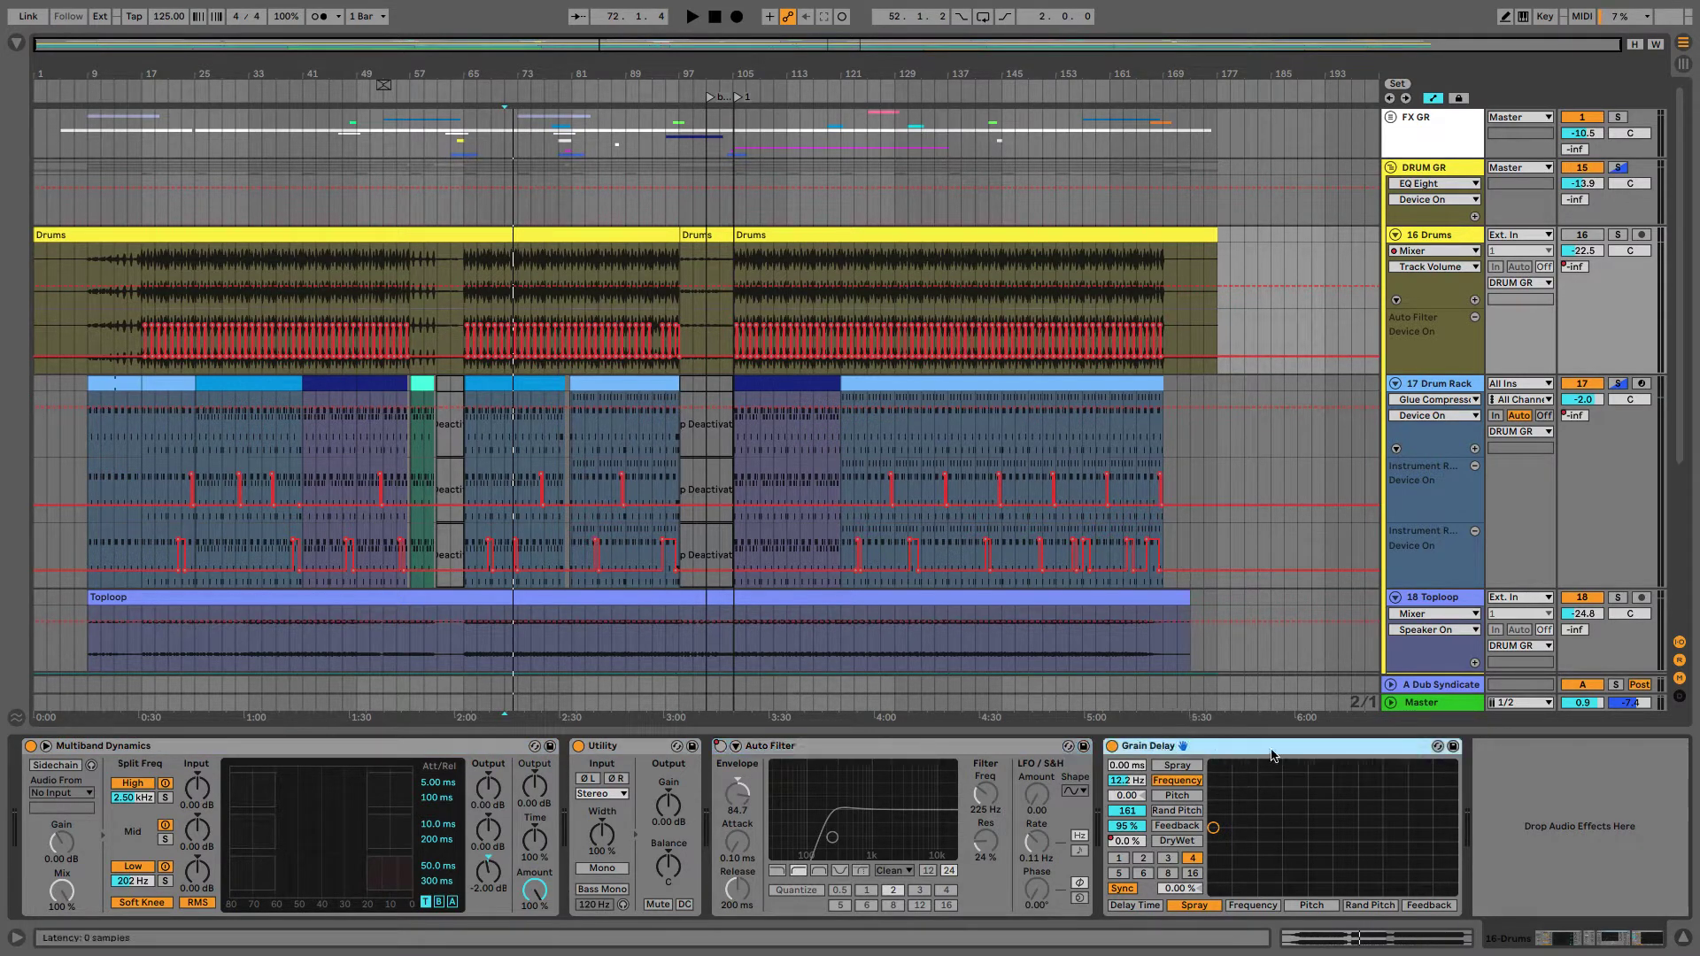
left_click(724, 767)
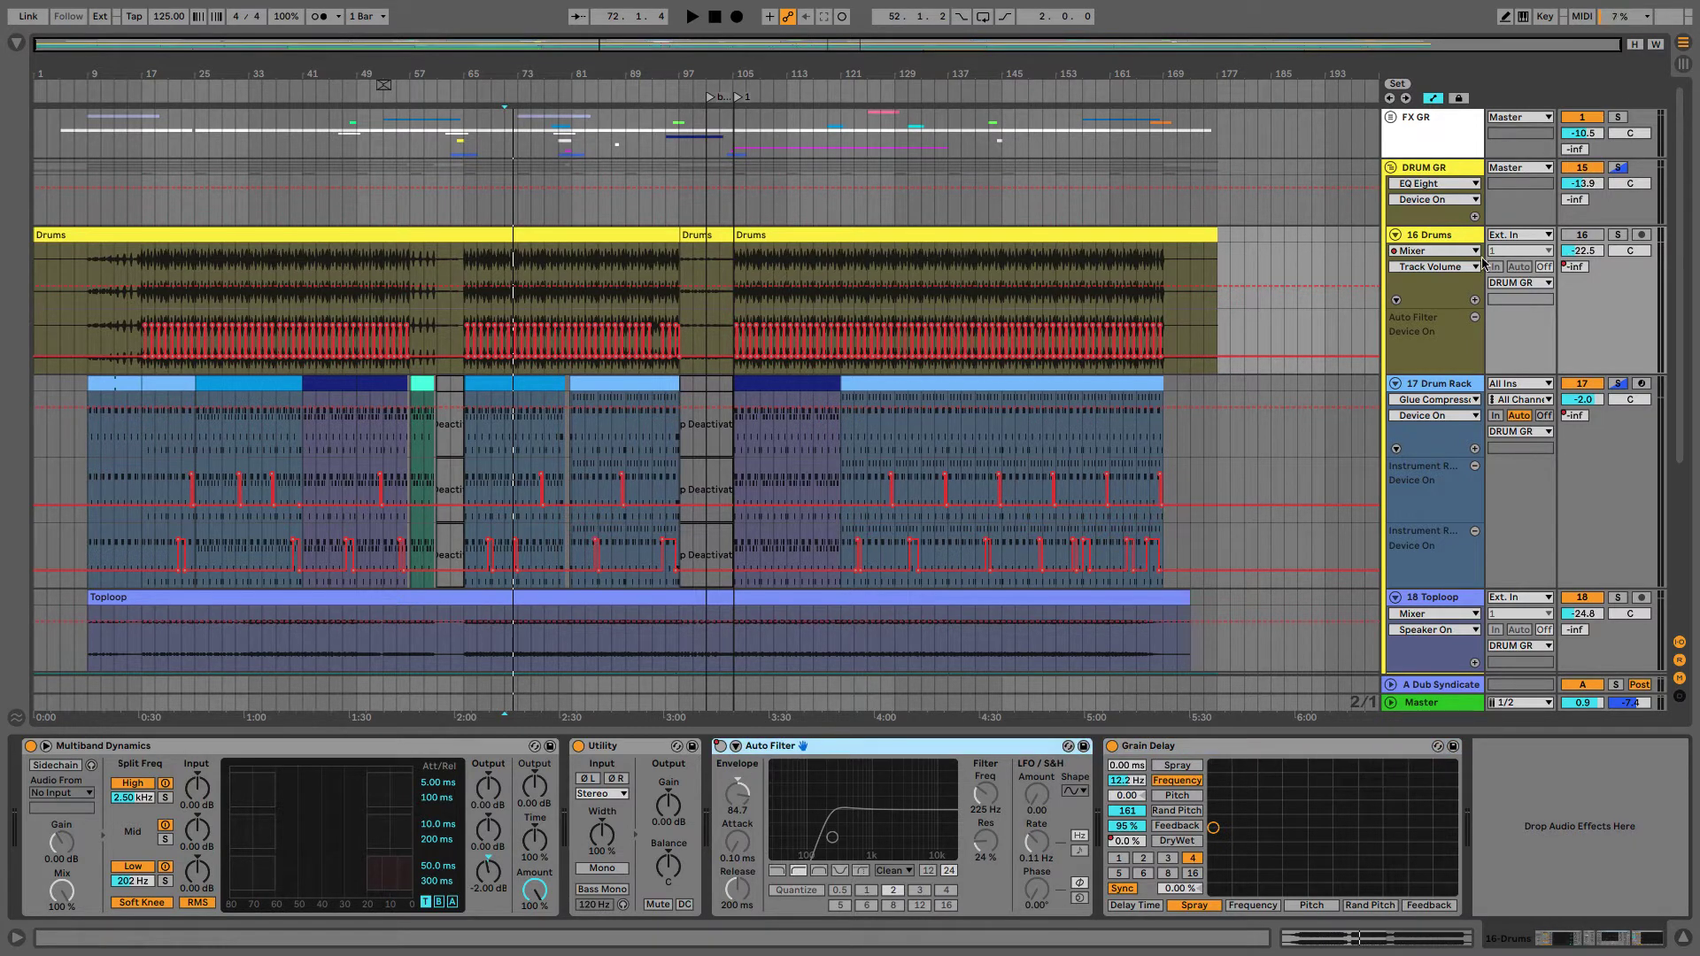
Solo the 17 Drum Rack track and select its clip starting at bar 65
left_click(1471, 244)
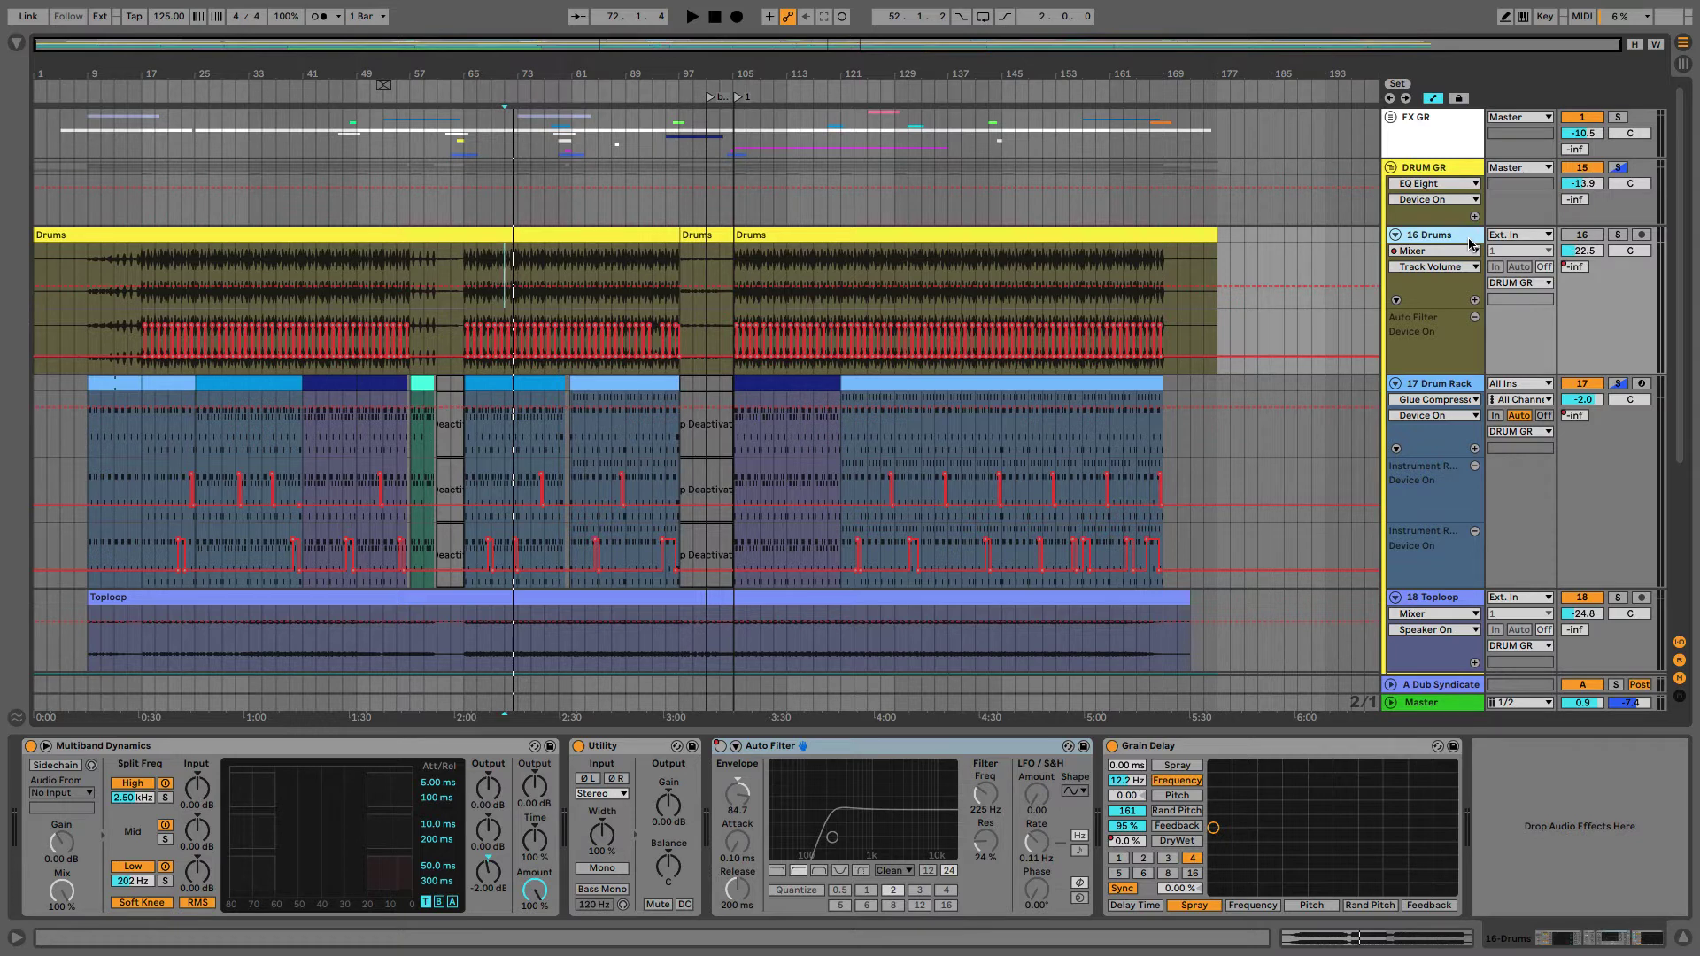
left_click(1459, 383)
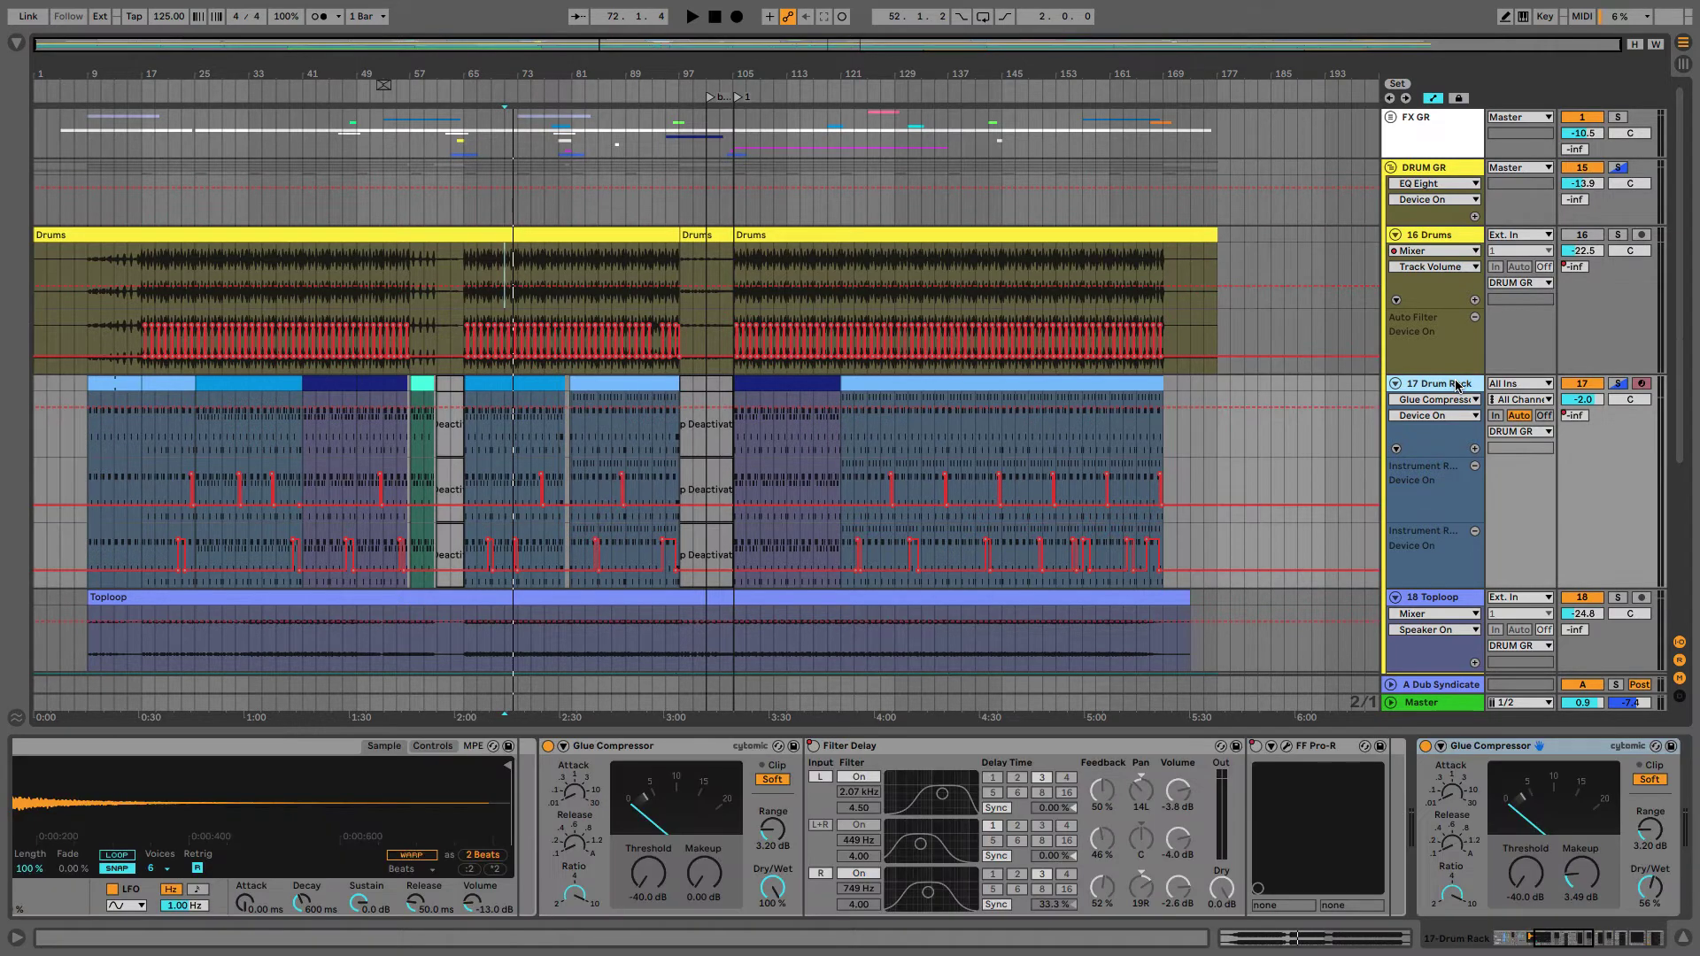
left_click(1619, 383)
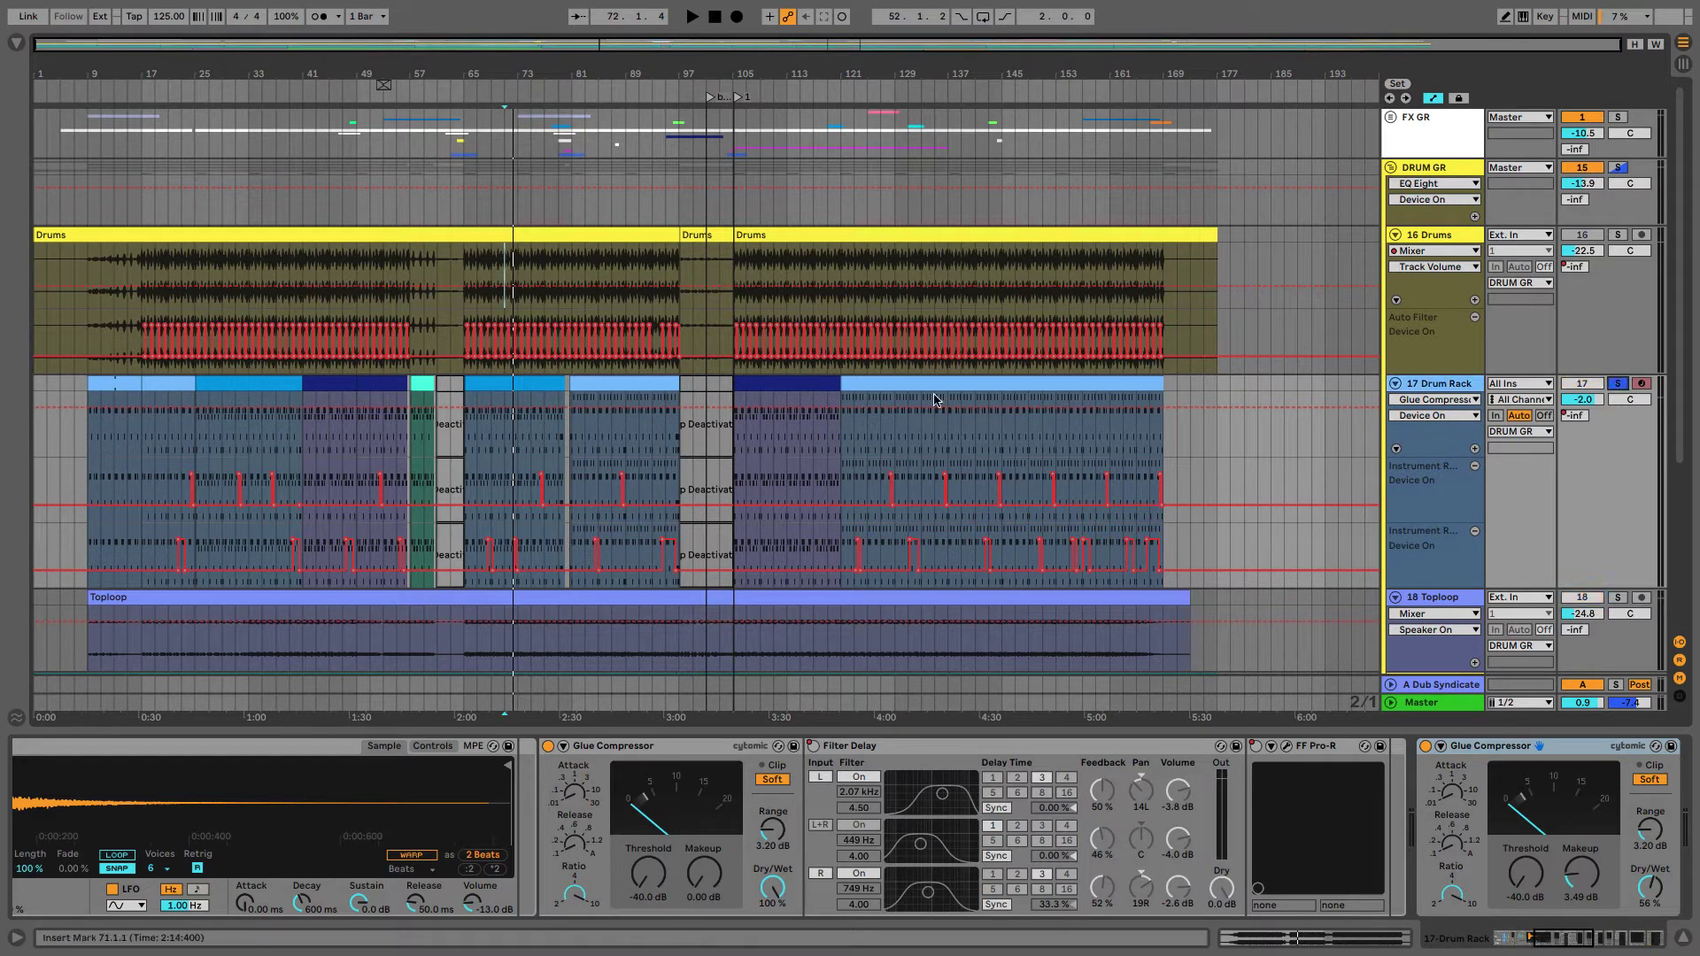
left_click(524, 386)
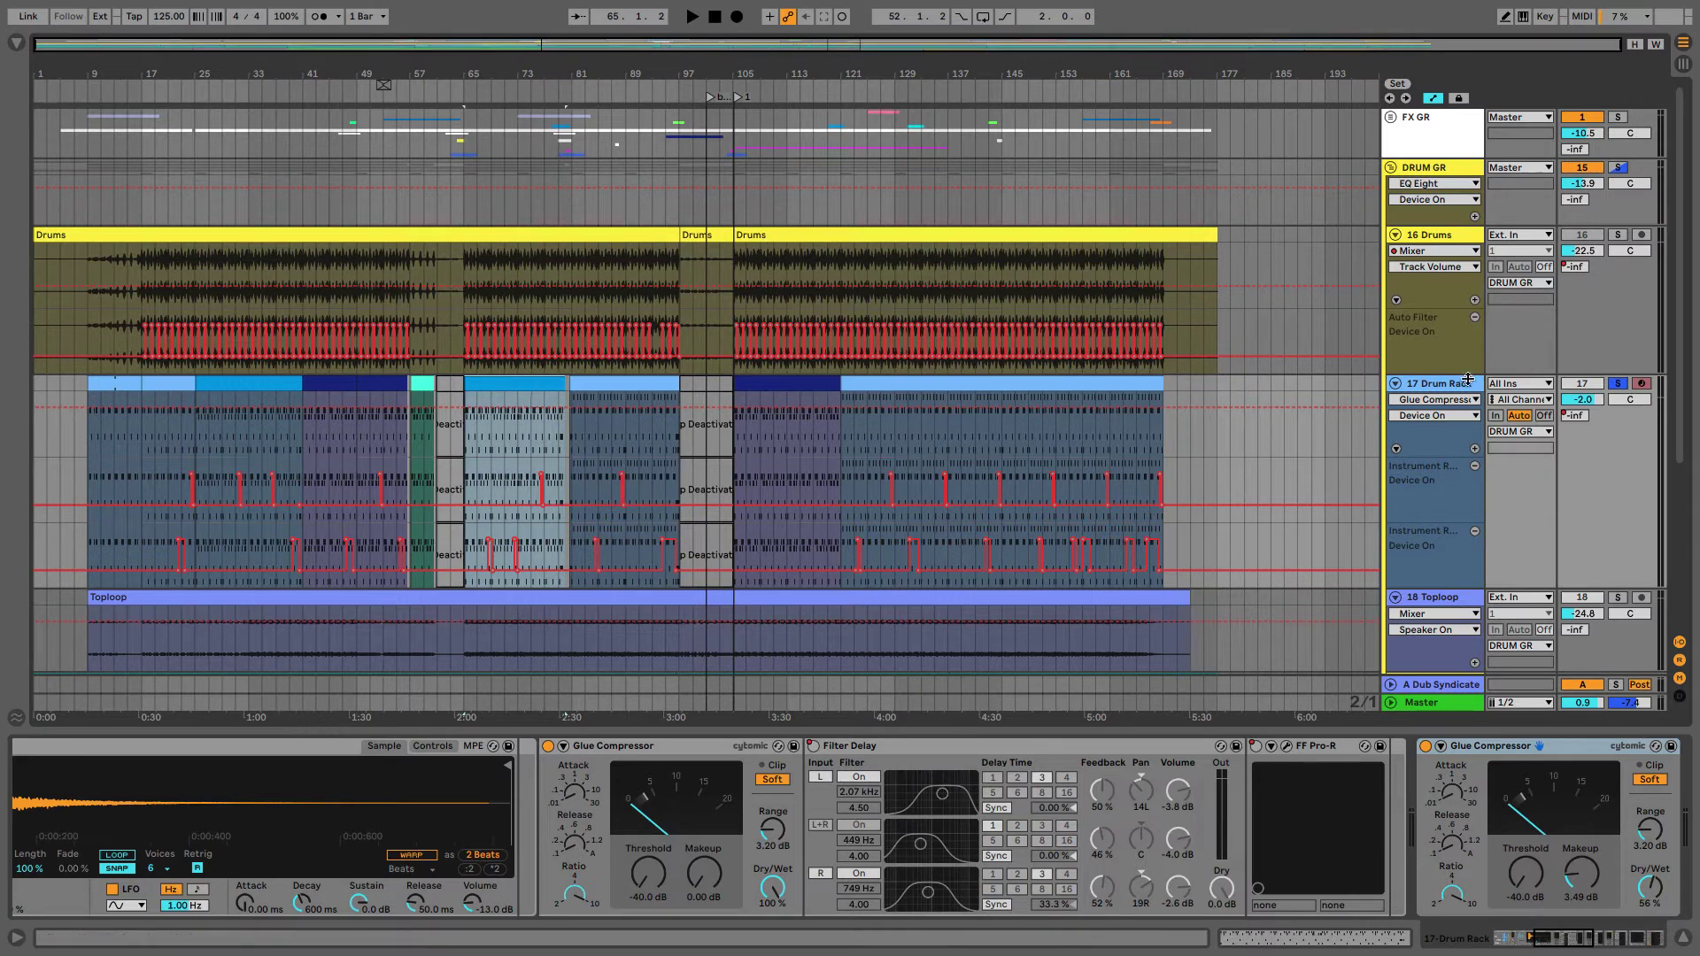
Show the Drum Rack at the start of the device chain and audition the track from bar 65
scroll(643, 770, "left", 5)
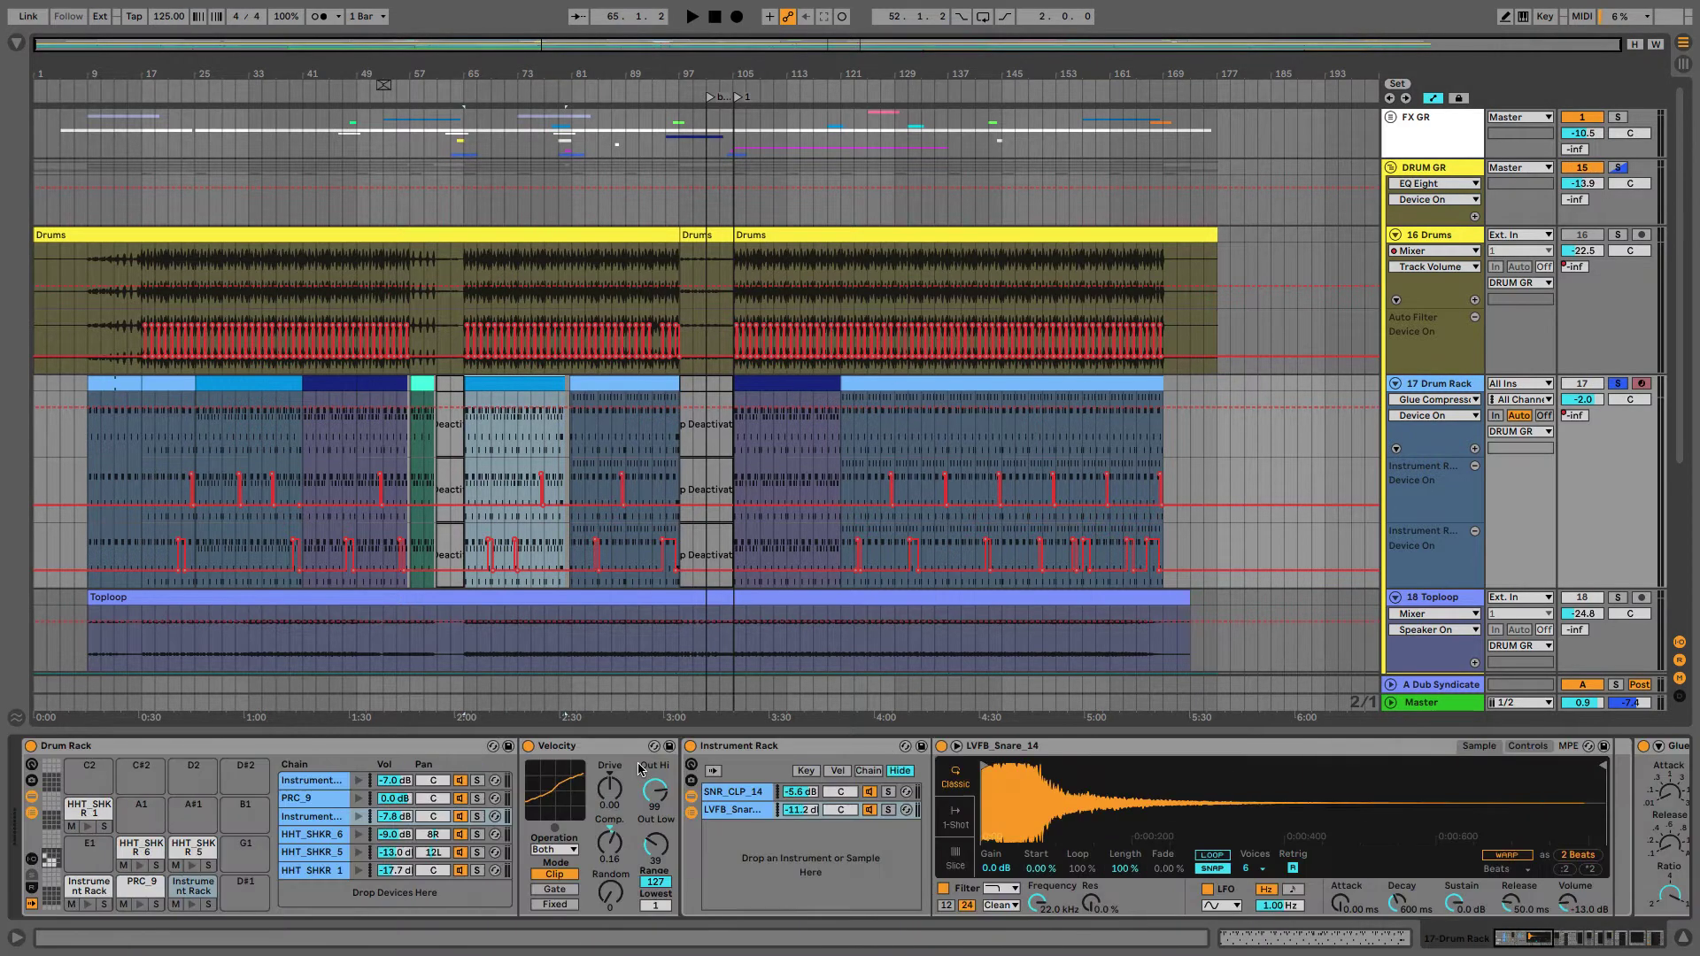
left_click(334, 749)
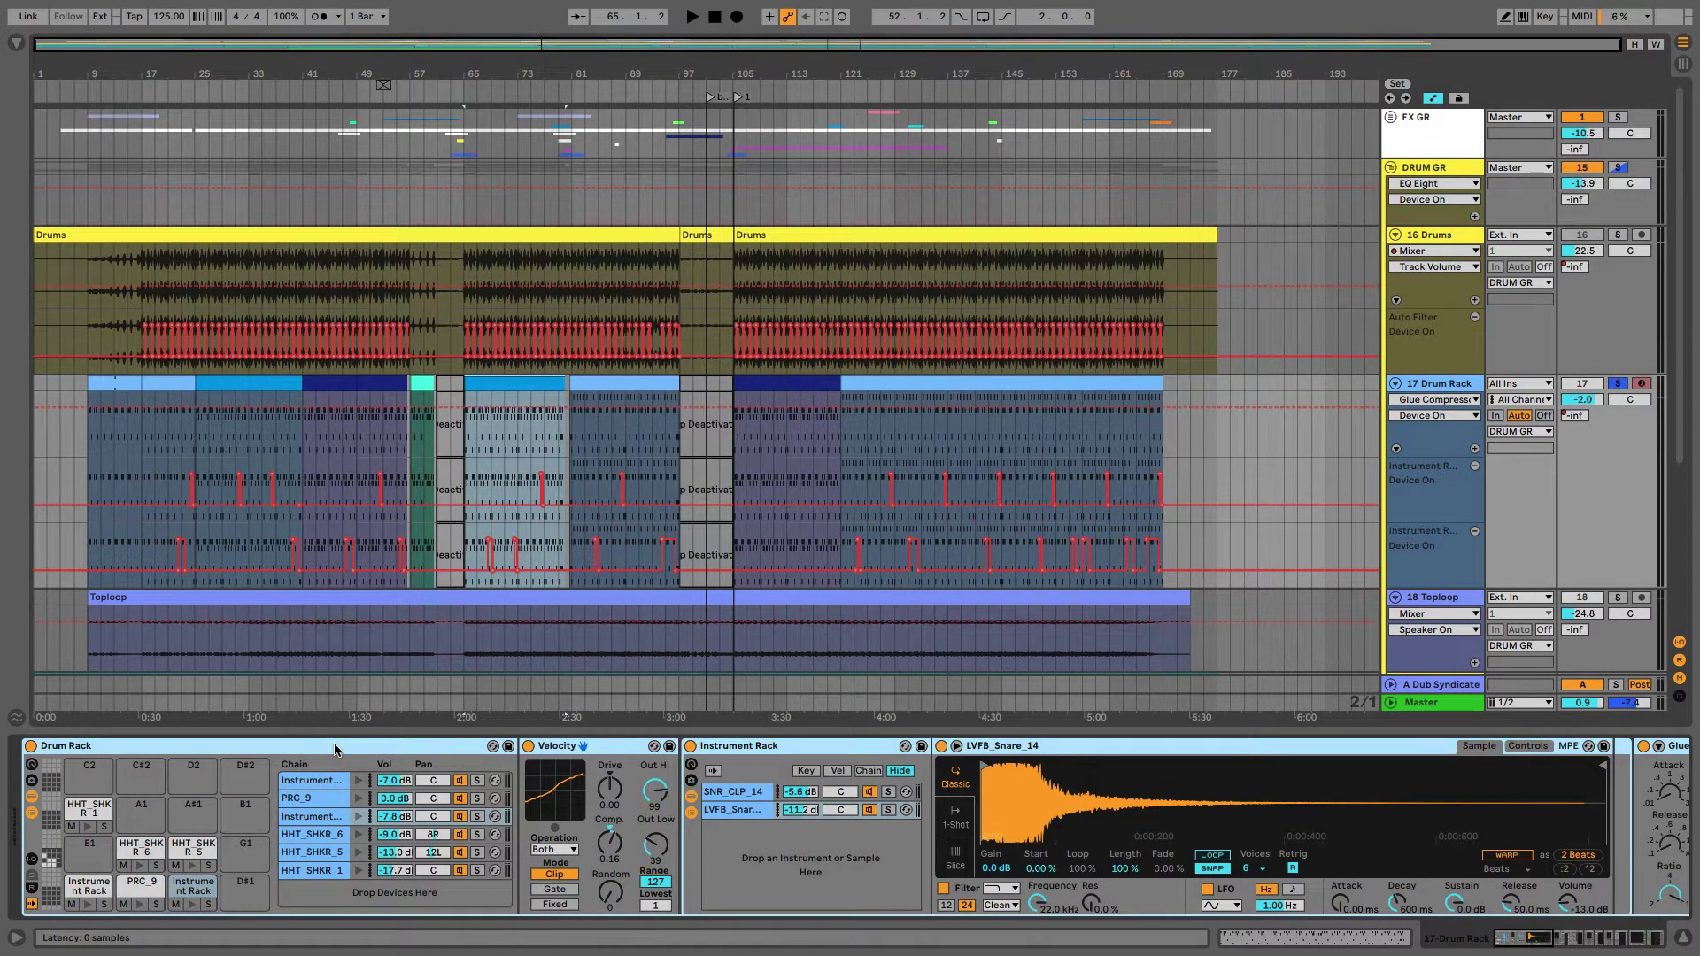
key("space")
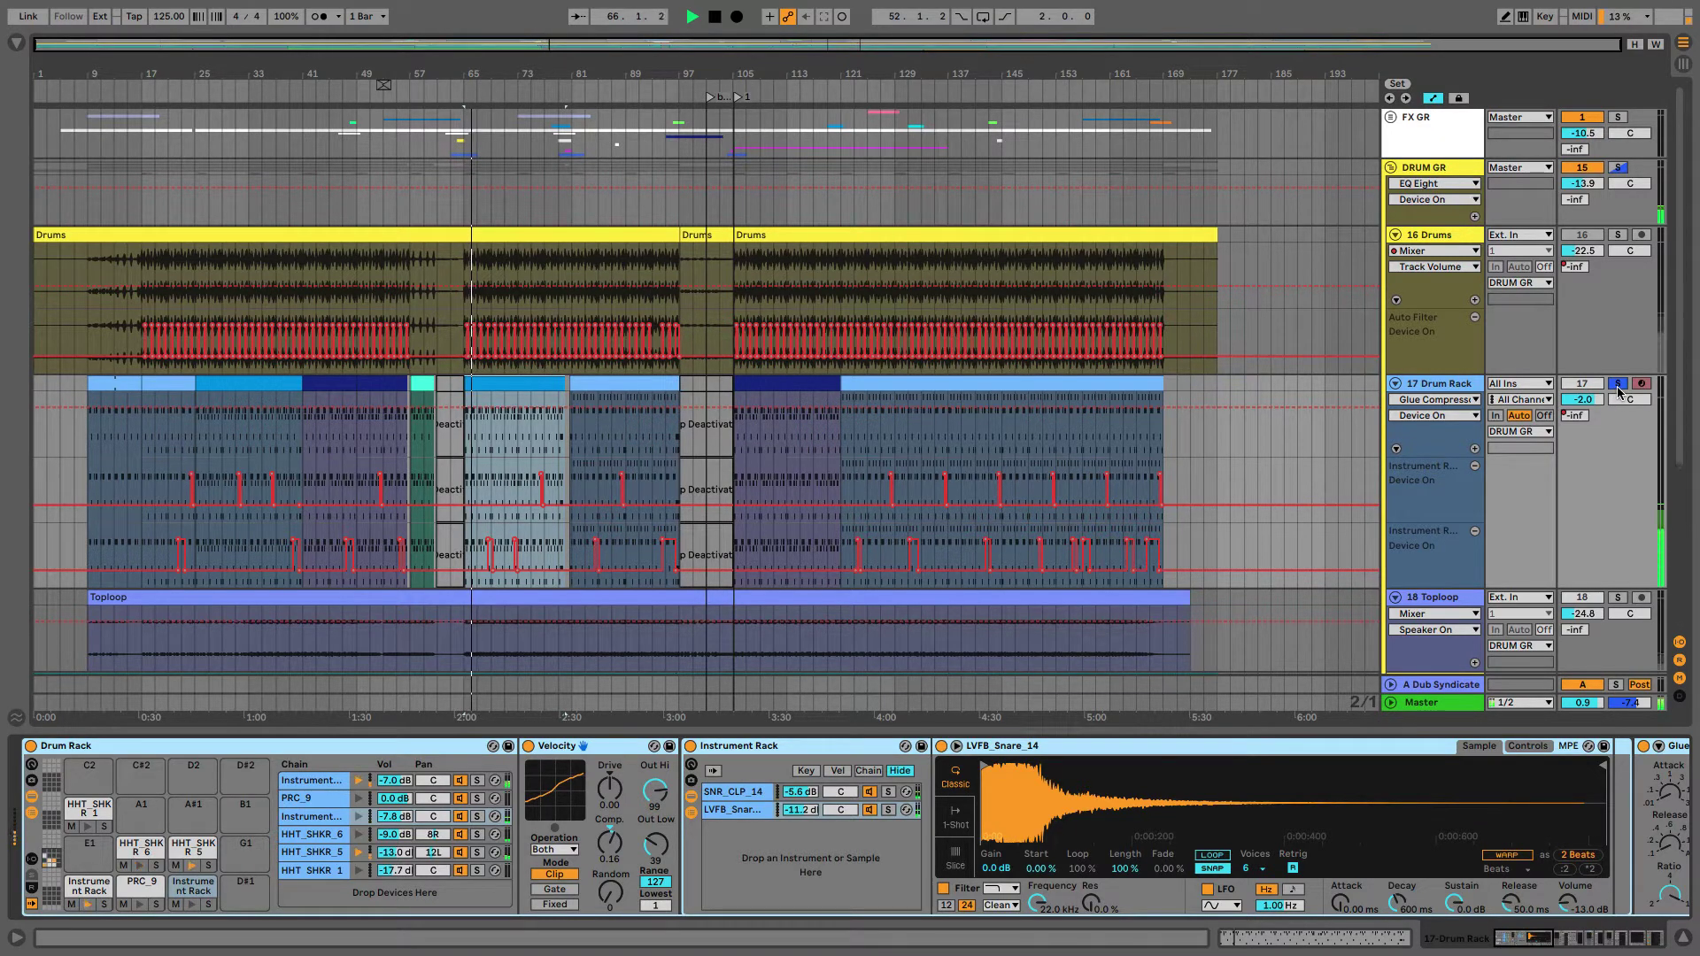
key("space")
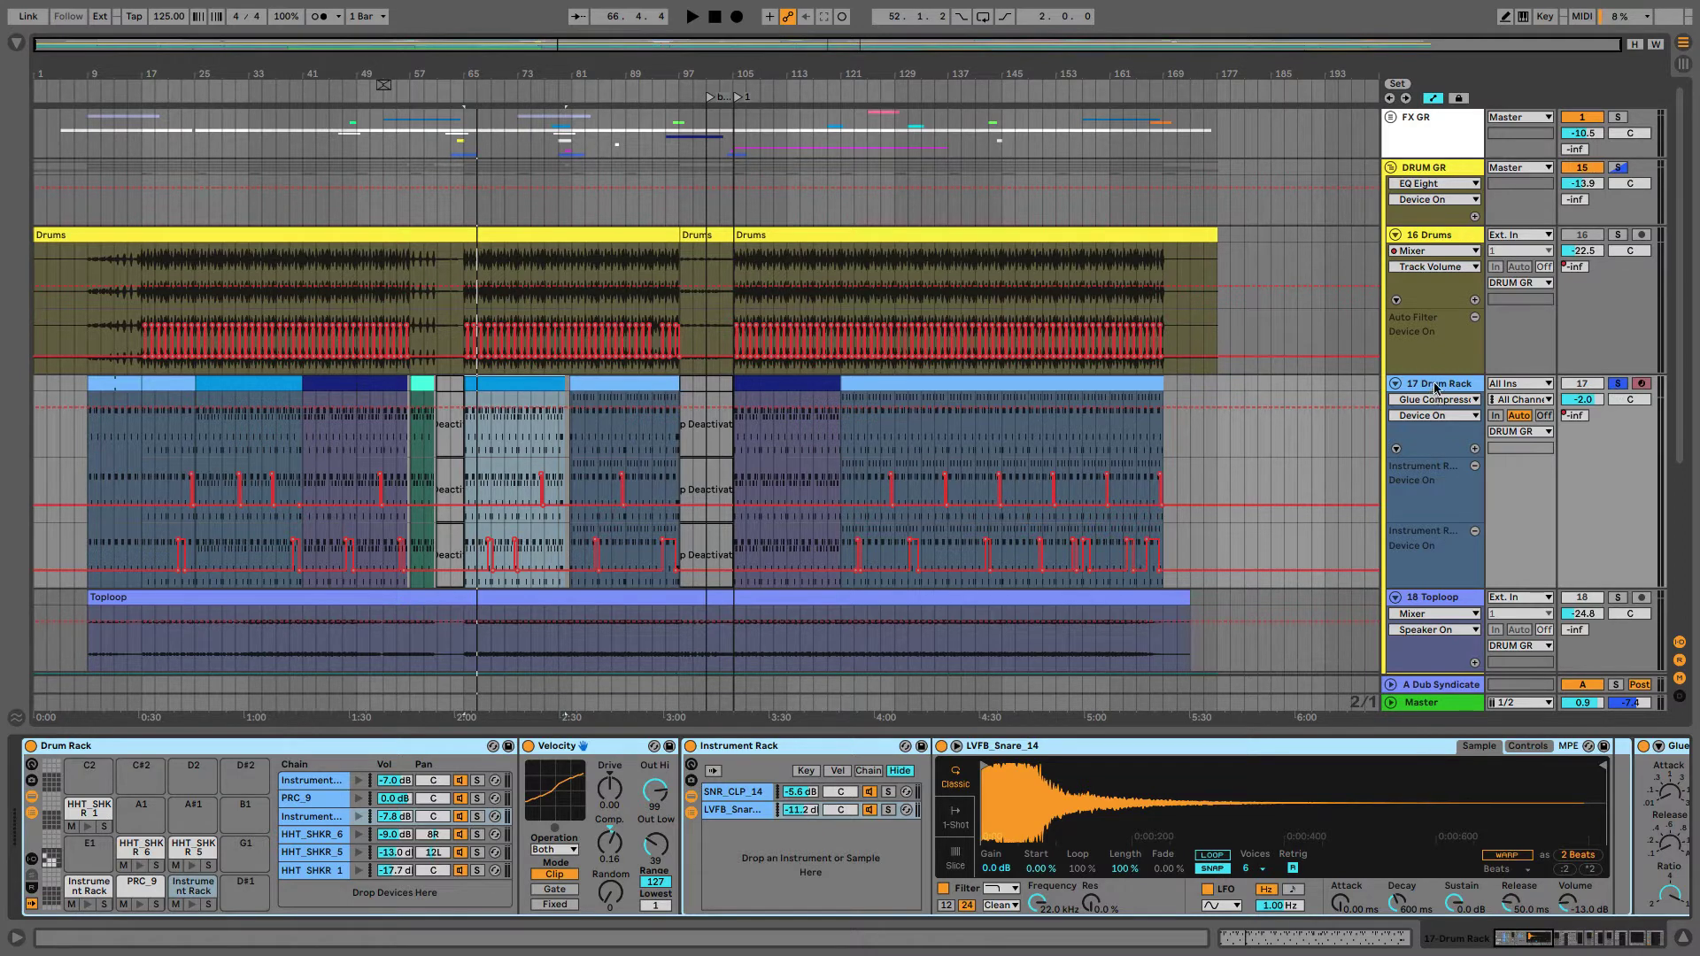
Open the C1 kick pad's Instrument Rack and examine its 99 Mindex_JustaGoodKick sample layer
left_click(85, 889)
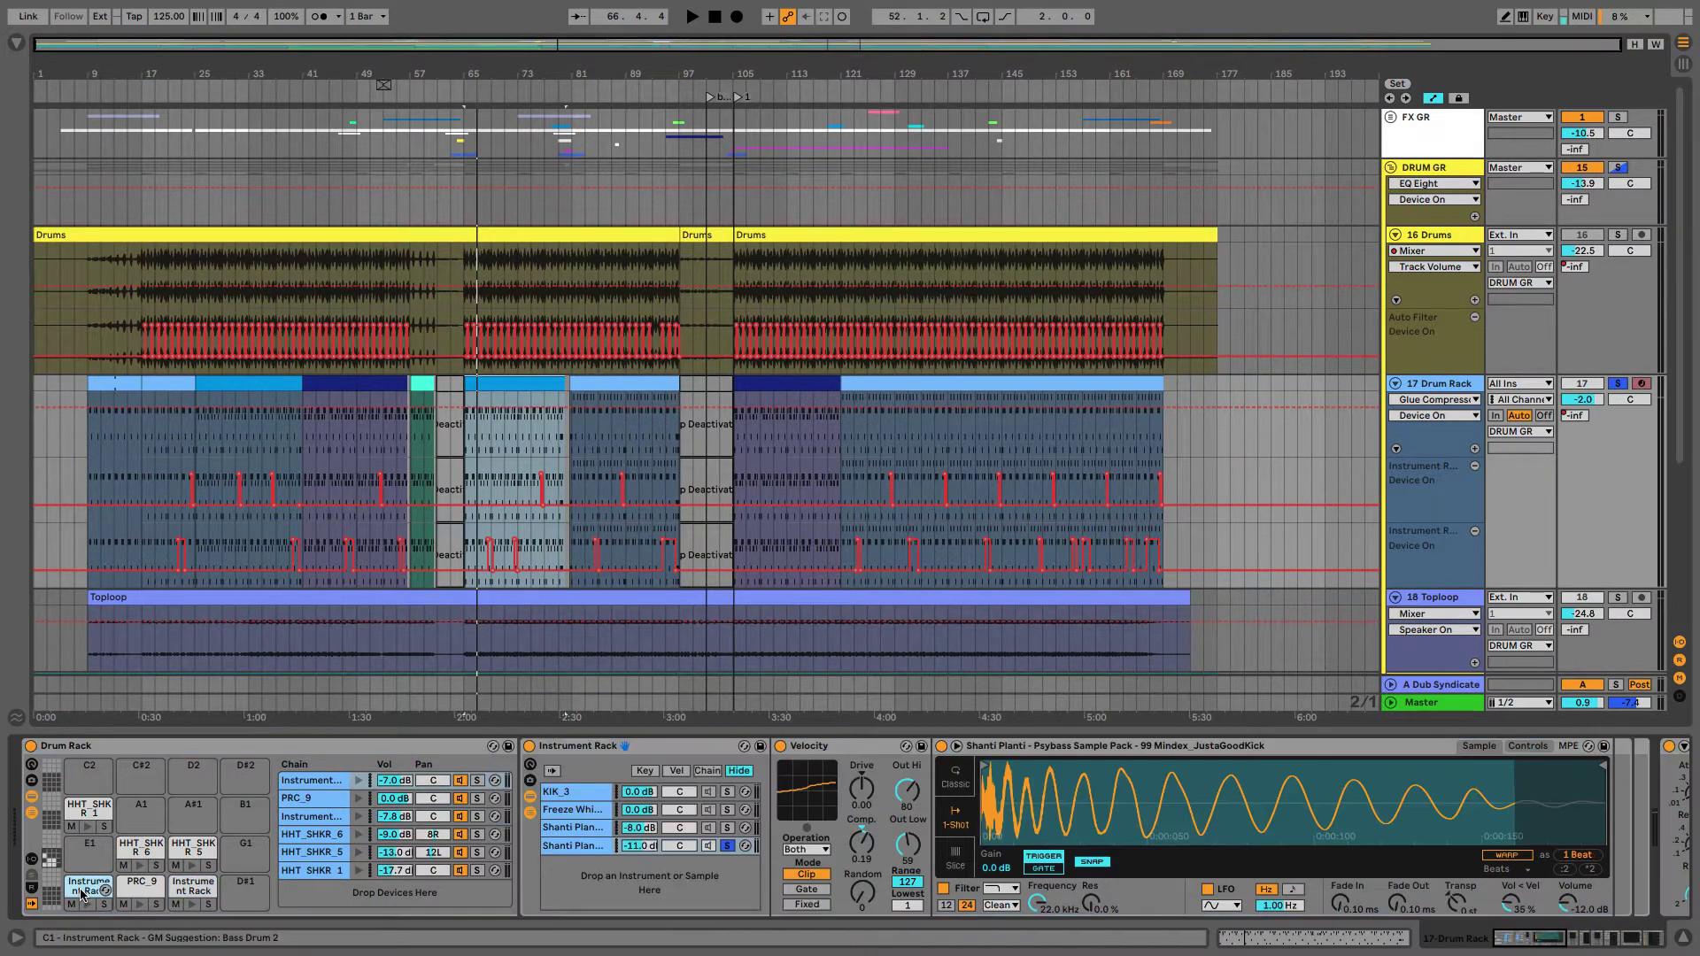
left_click(82, 891)
left_click(82, 891)
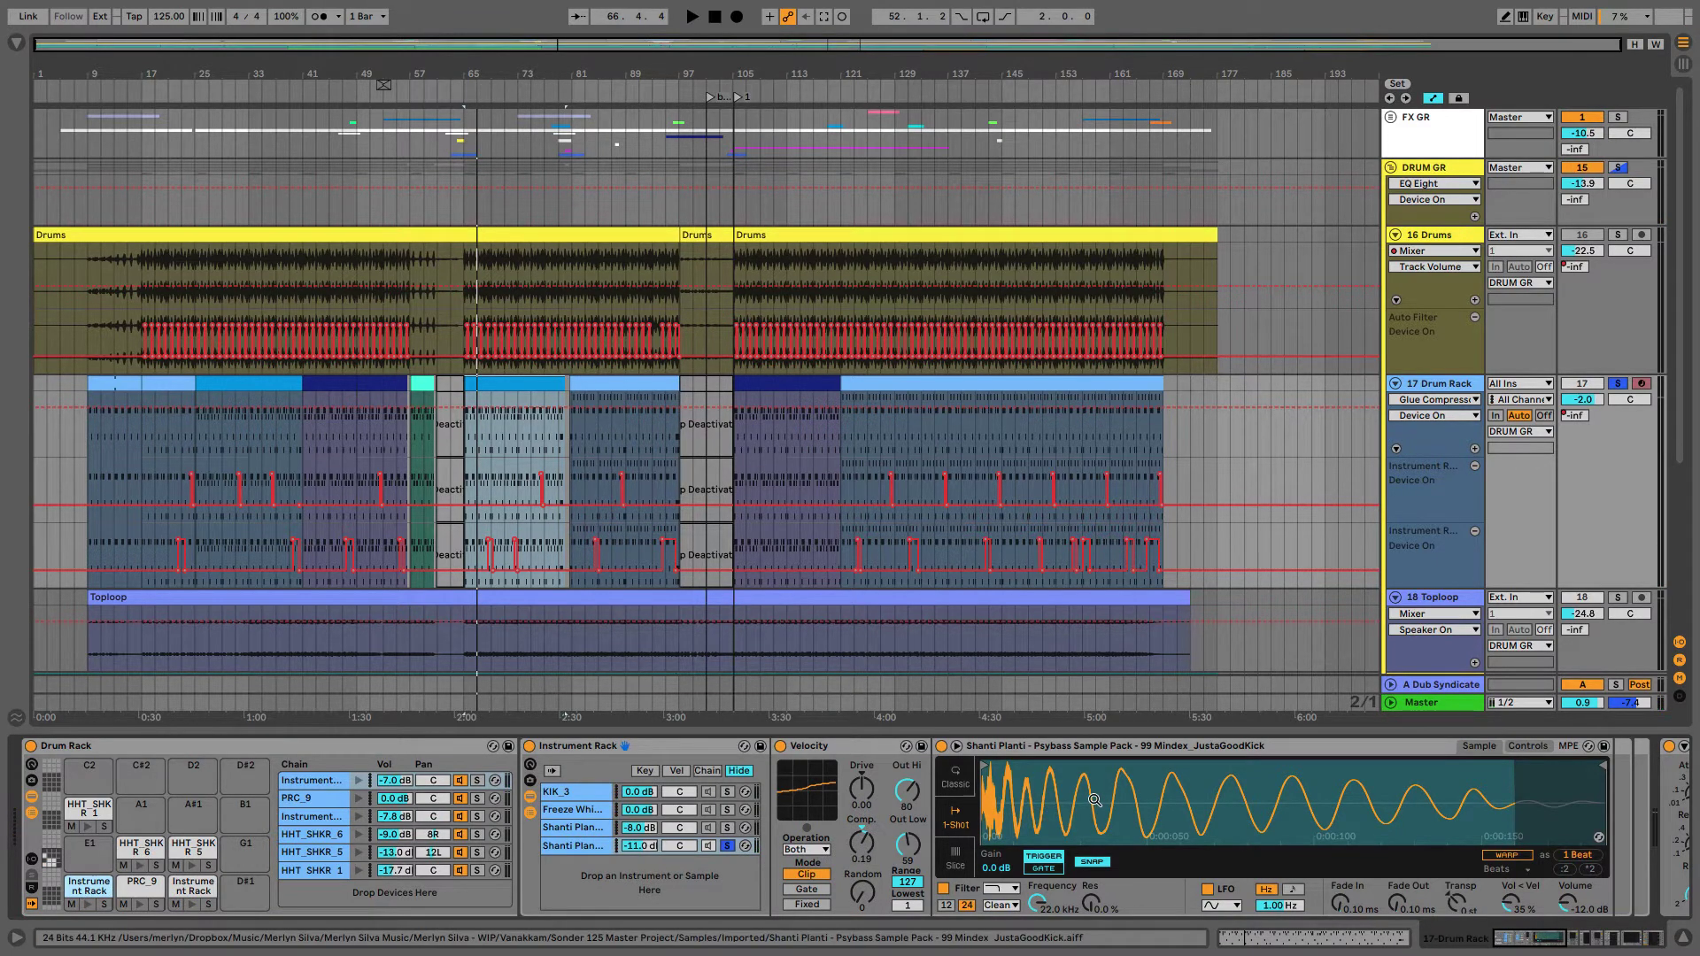
left_click(1110, 746)
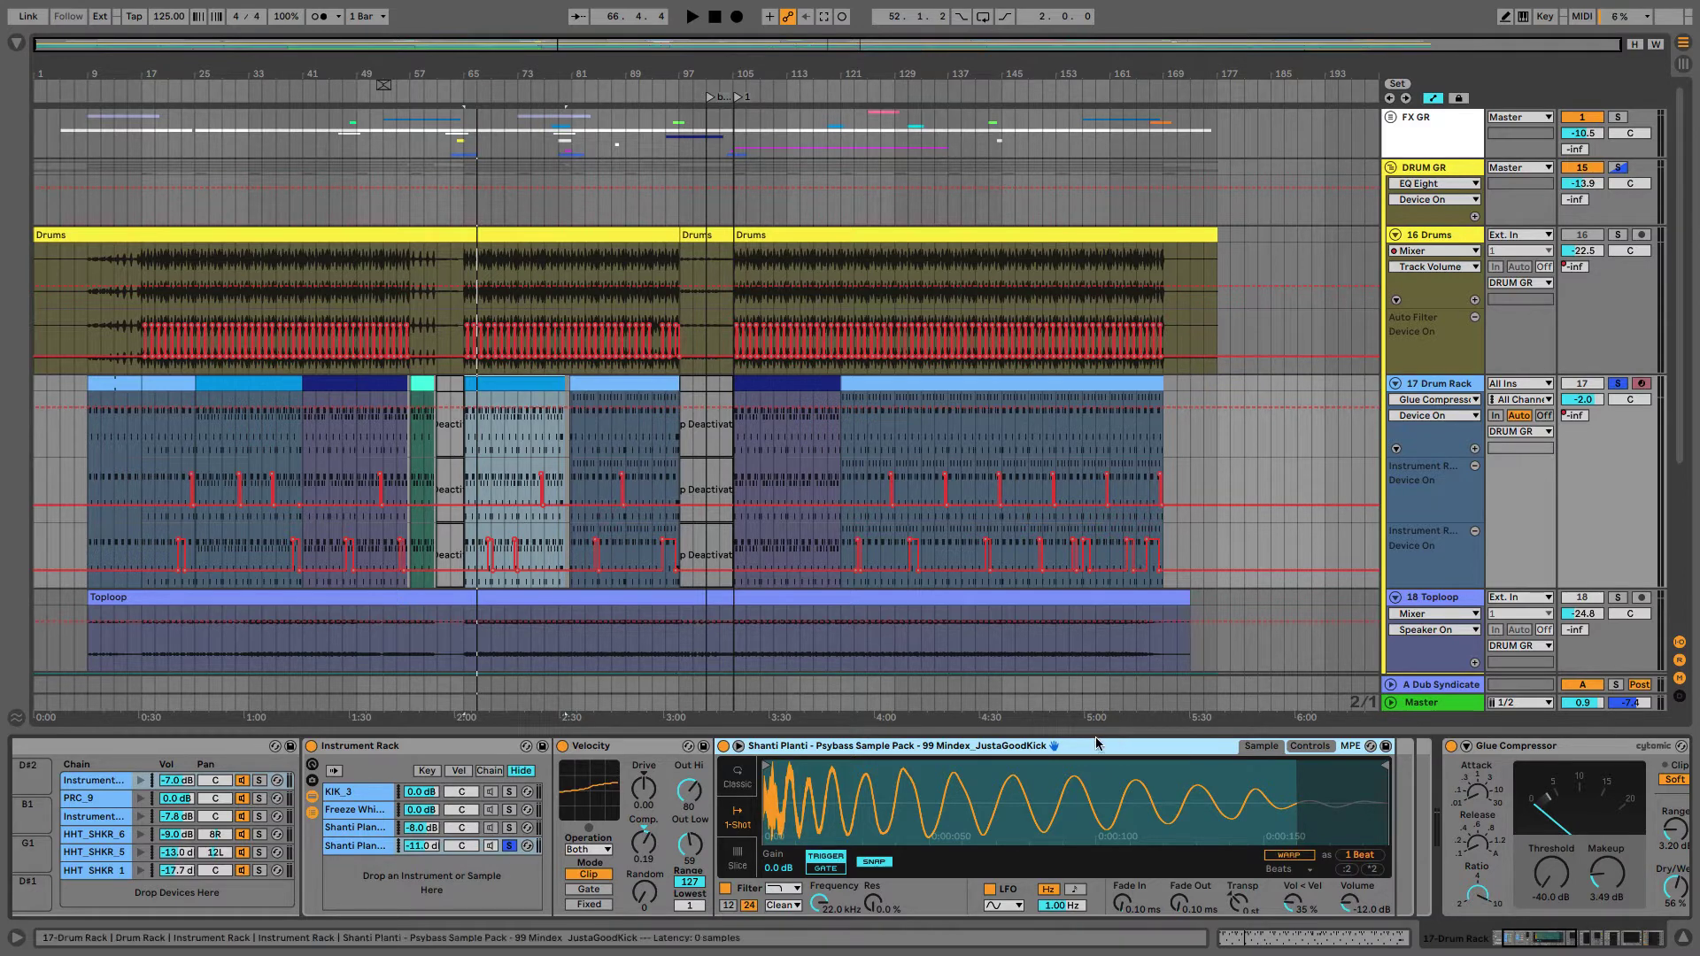
scroll(1100, 747, "up", 3)
scroll(1097, 748, "up", 1)
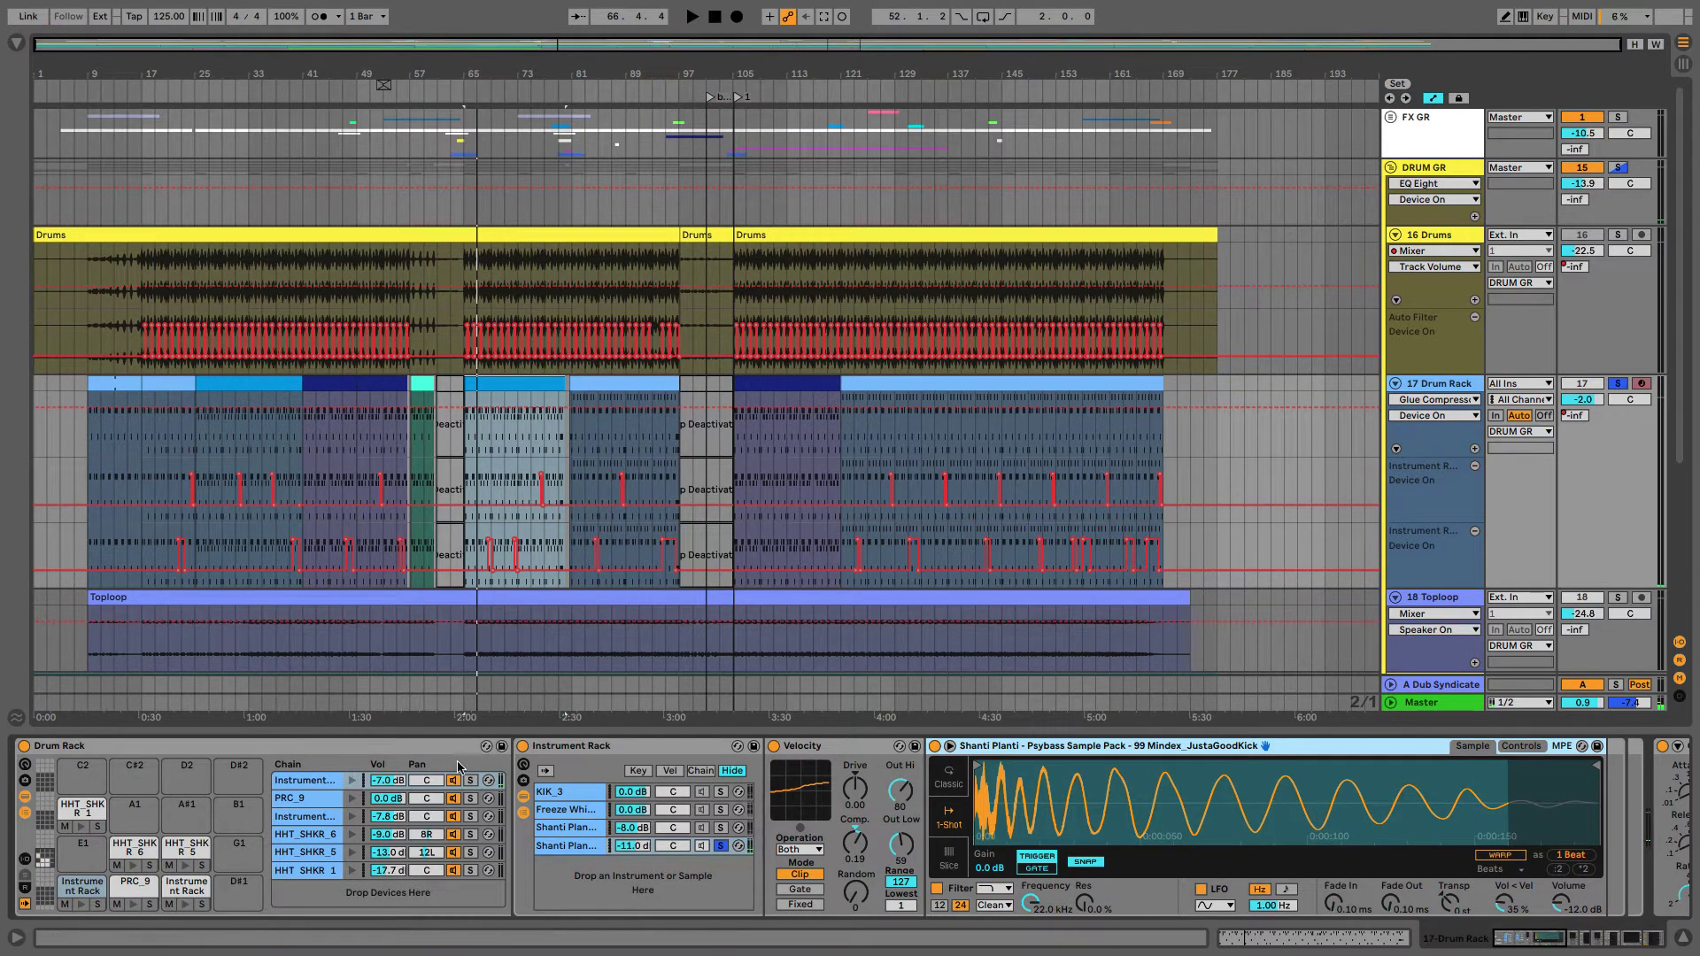
Solo the kick layers KIK_3, 07 Animatronix_Kick and 99 Mindex_JustaGoodKick one after another to compare them
left_click(643, 793)
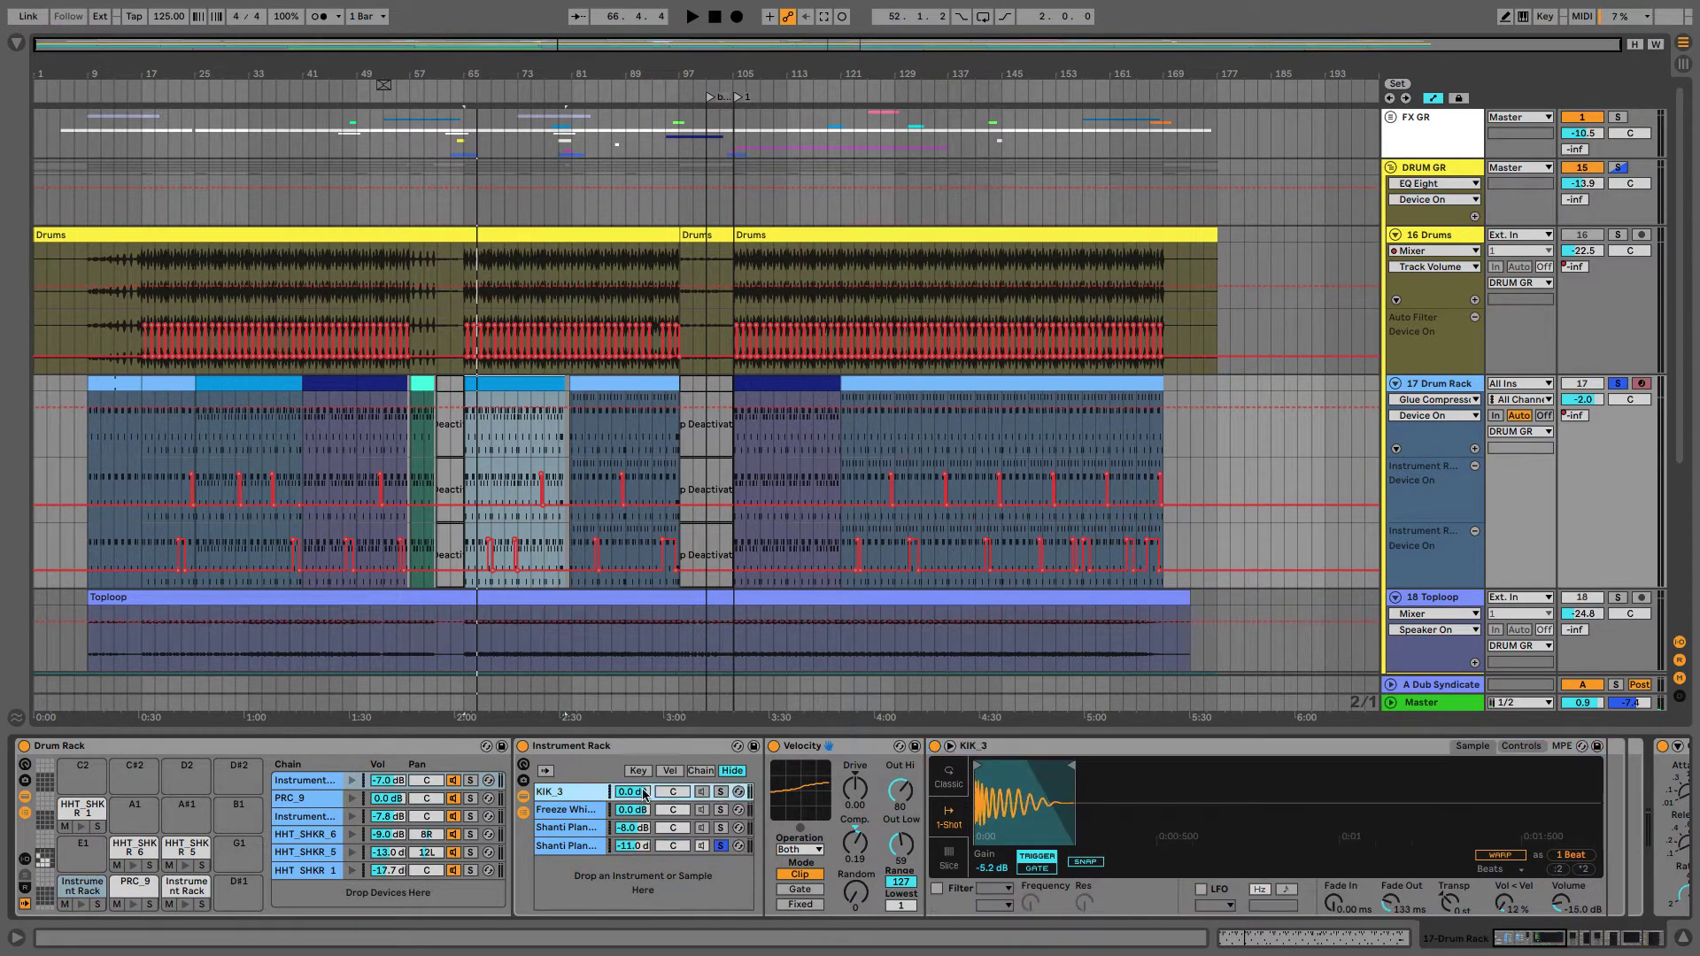
left_click(721, 791)
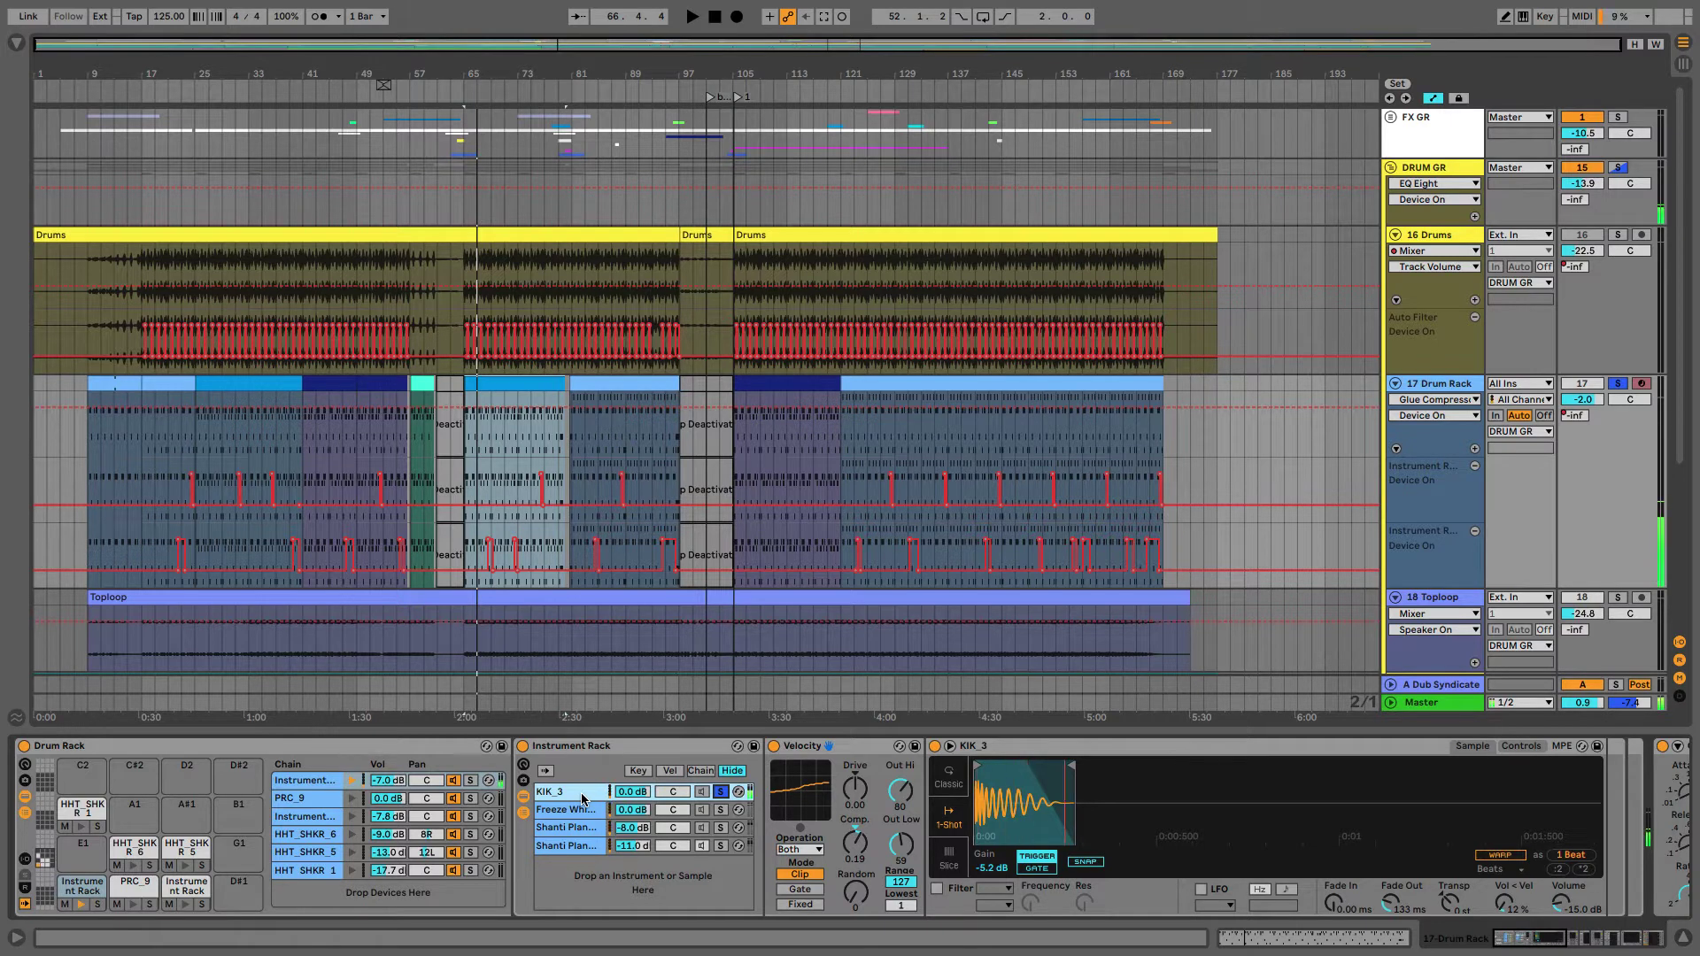
left_click(720, 828)
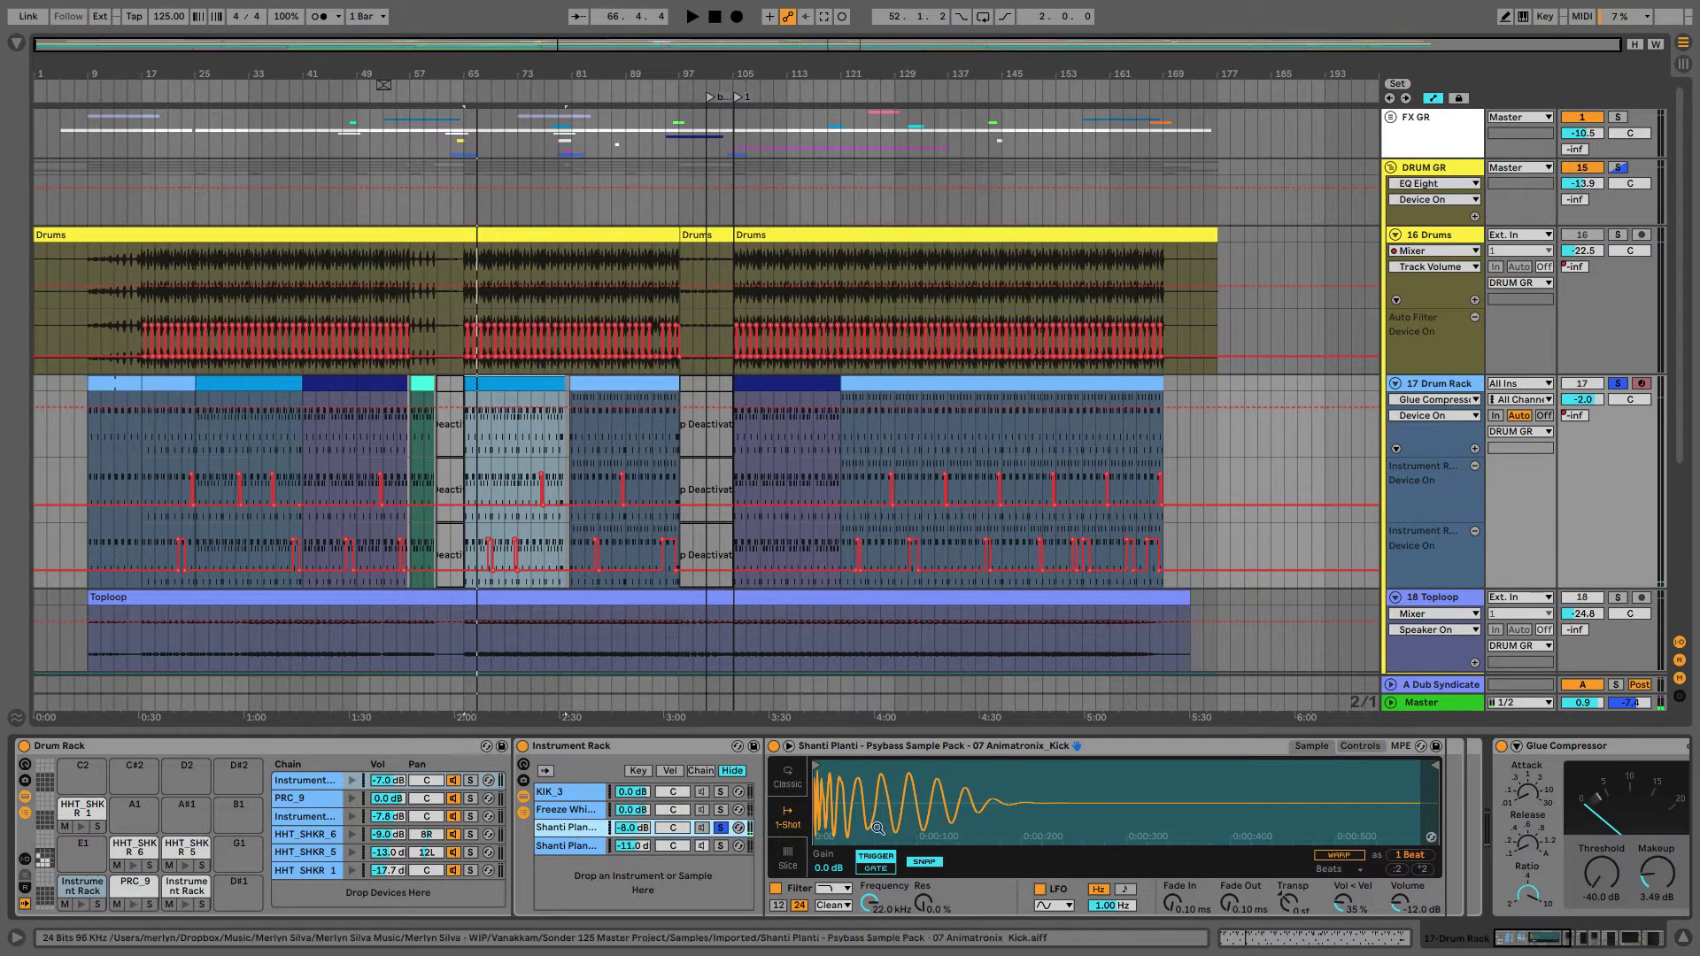
left_click(721, 846)
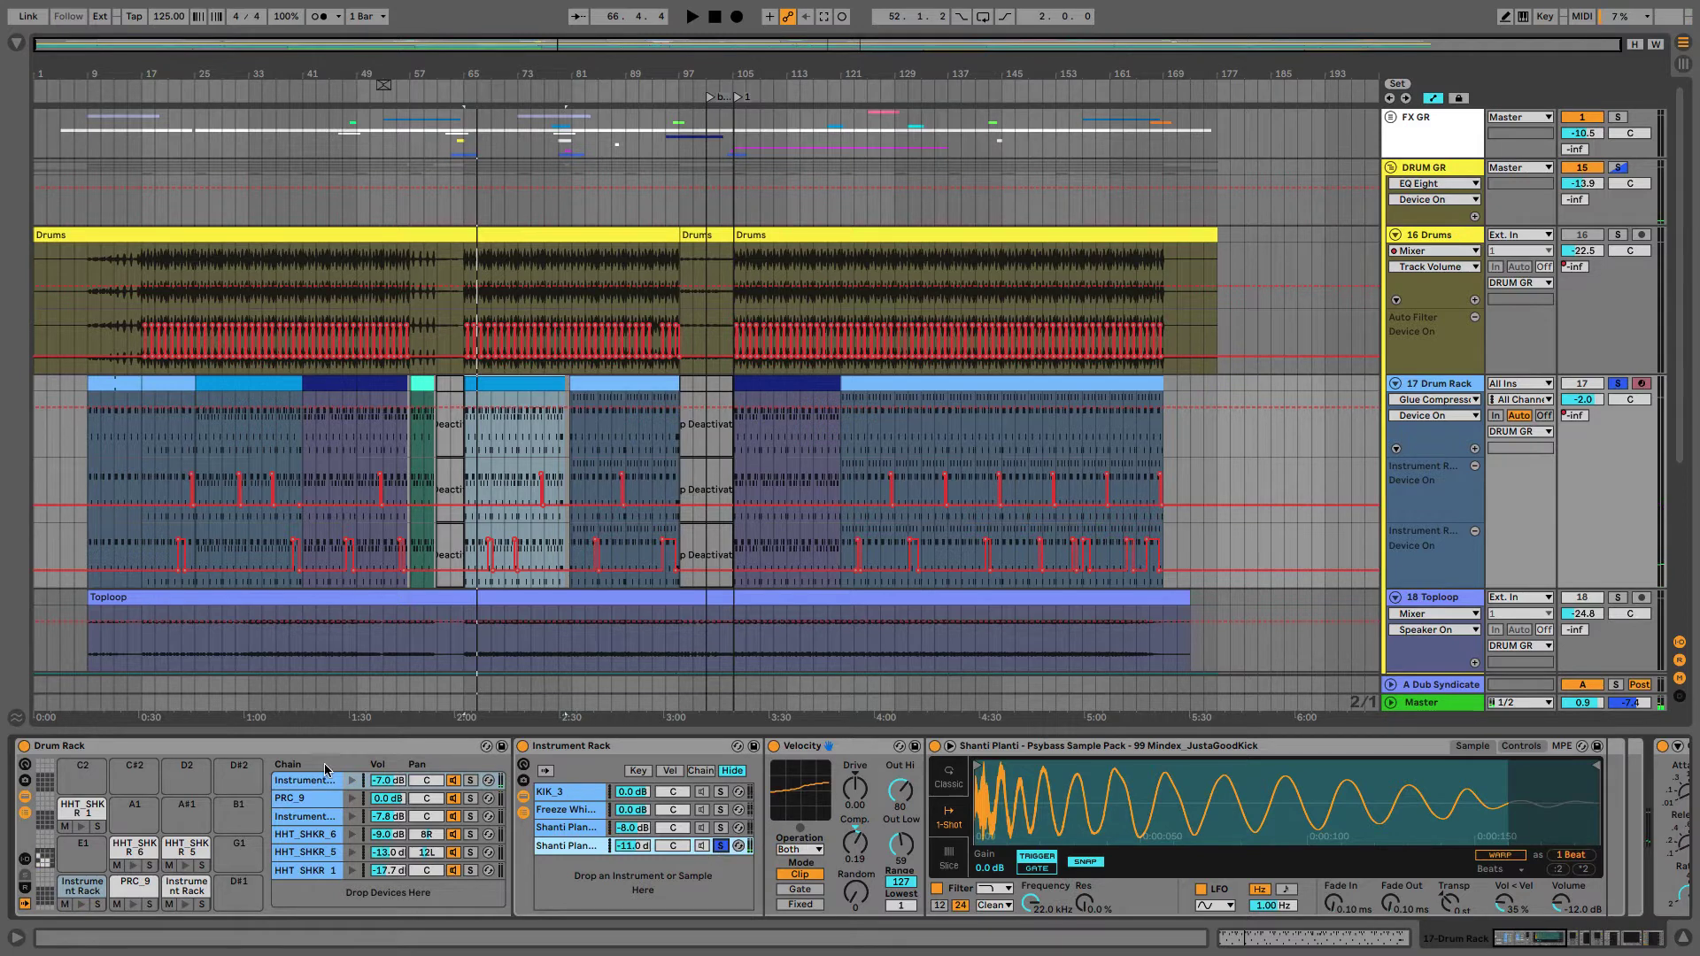
Check the PRC_9 and HHT_SHKR_5 pads, and show the snare pad's Instrument Rack
left_click(124, 892)
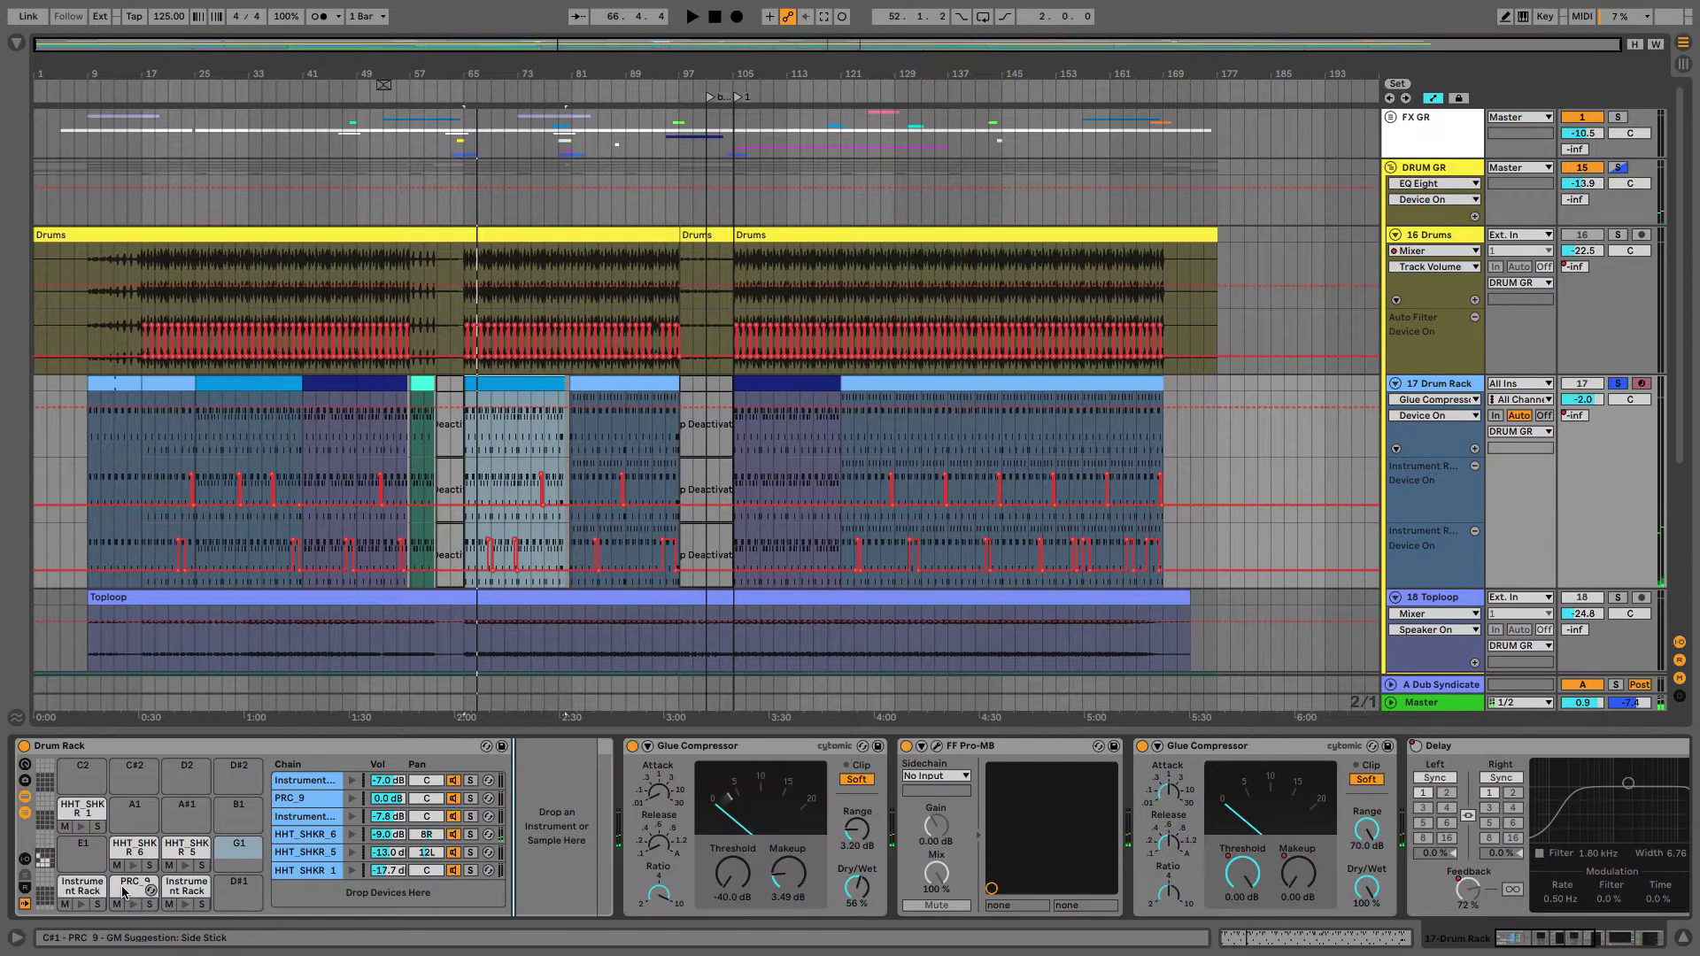
left_click(177, 855)
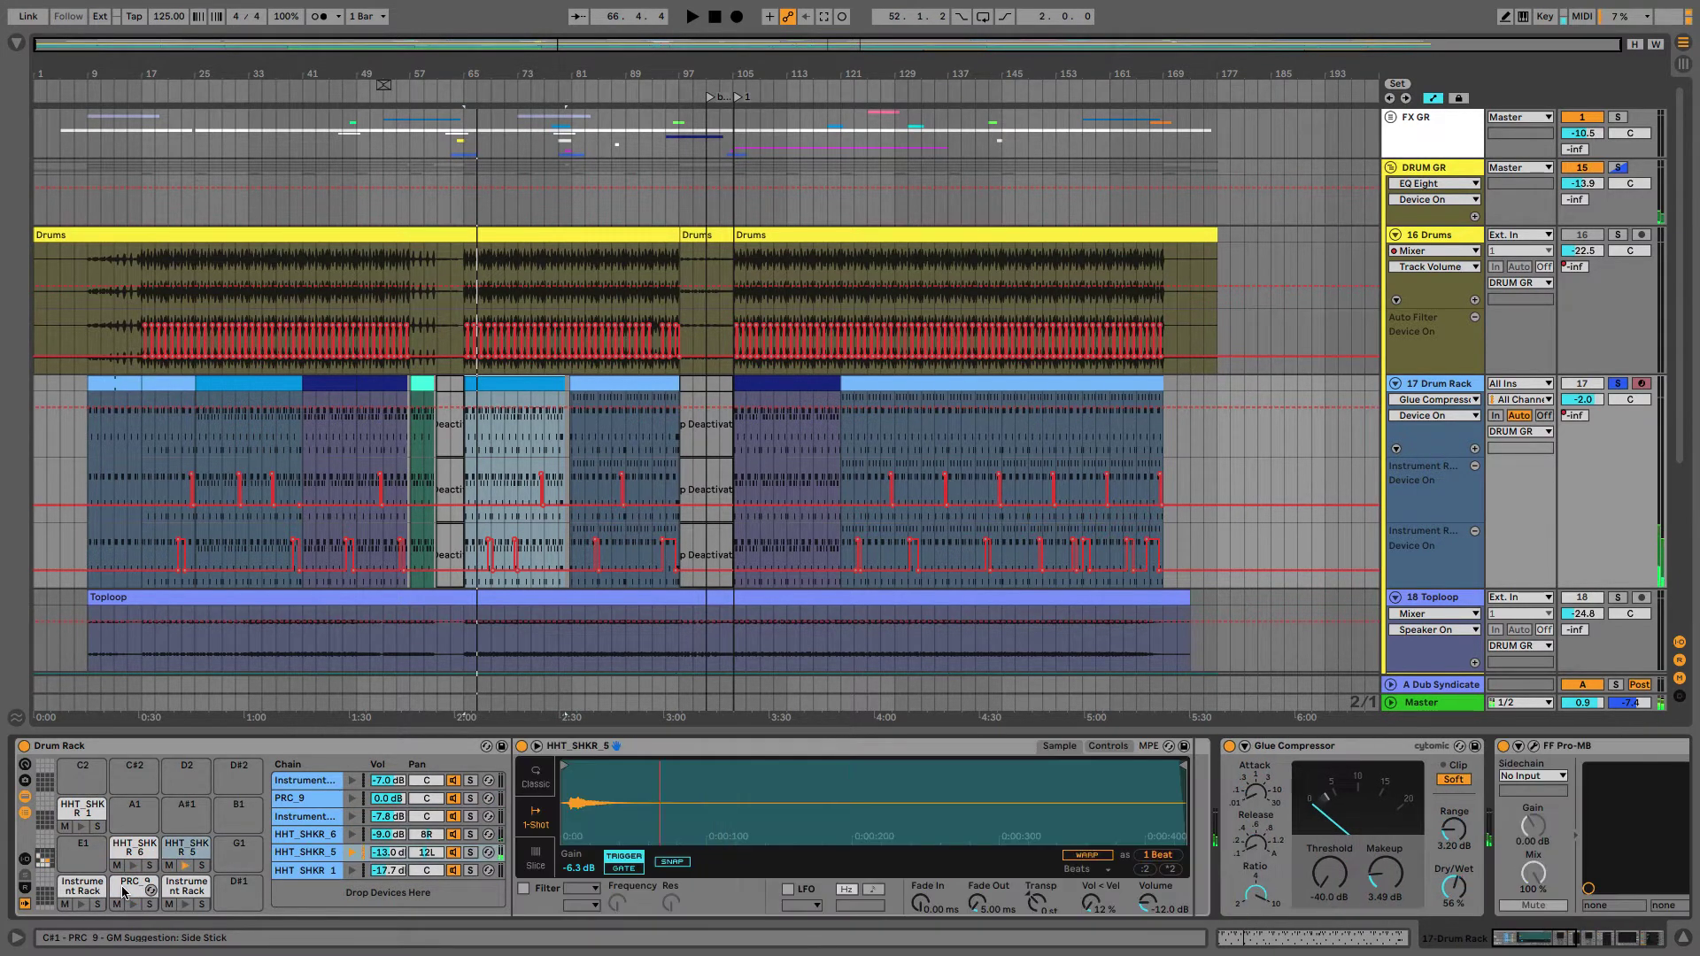
left_click(201, 895)
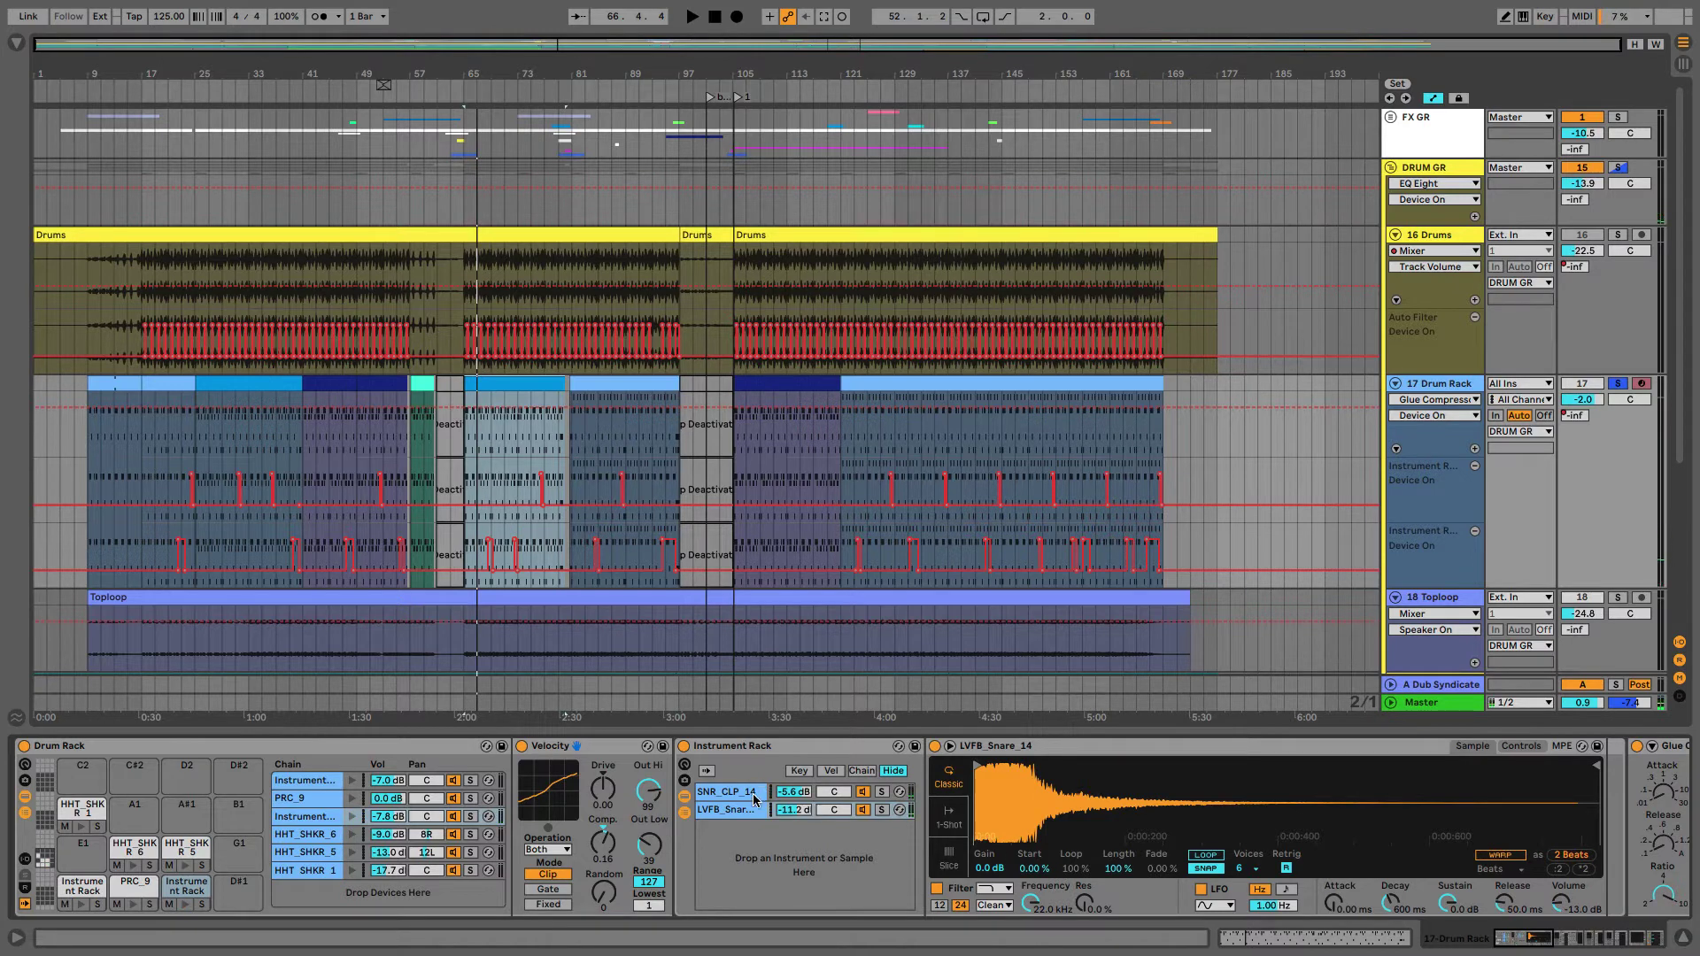
Solo the snare layers LVFB_Snare_14 and SNR_CLP_14 in turn, and clear the solo so both layers sound together
scroll(751, 796, "right", 2)
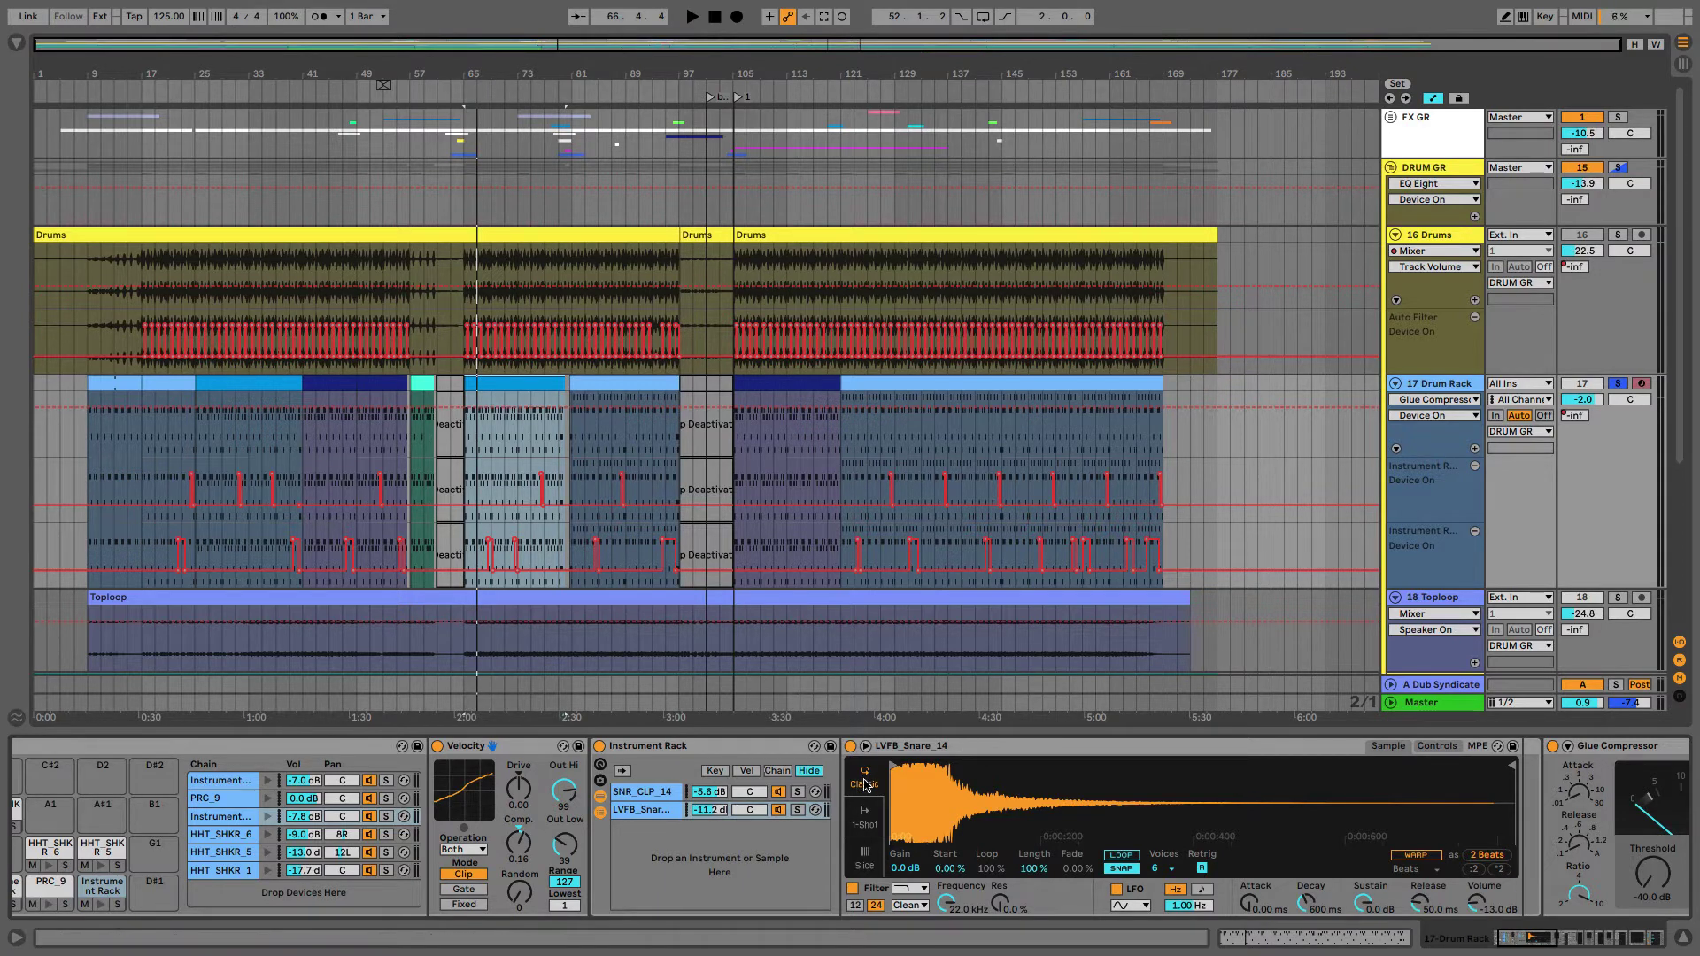
left_click(619, 815)
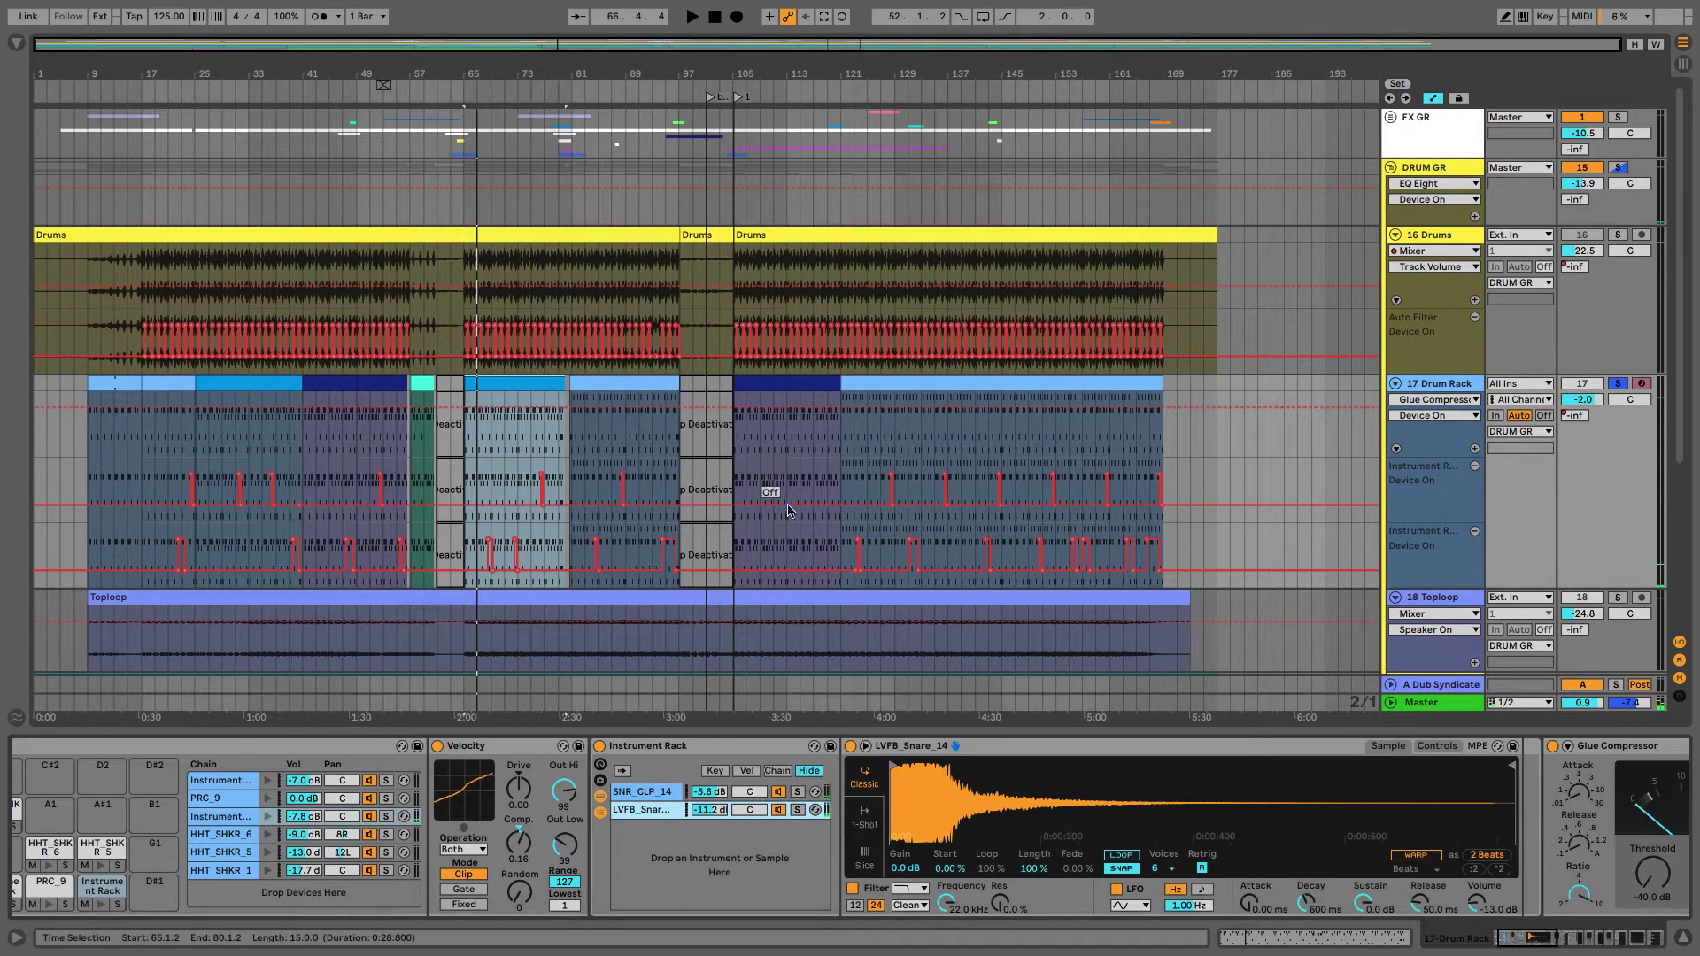
left_click_drag(980, 74, 980, 195)
key("w")
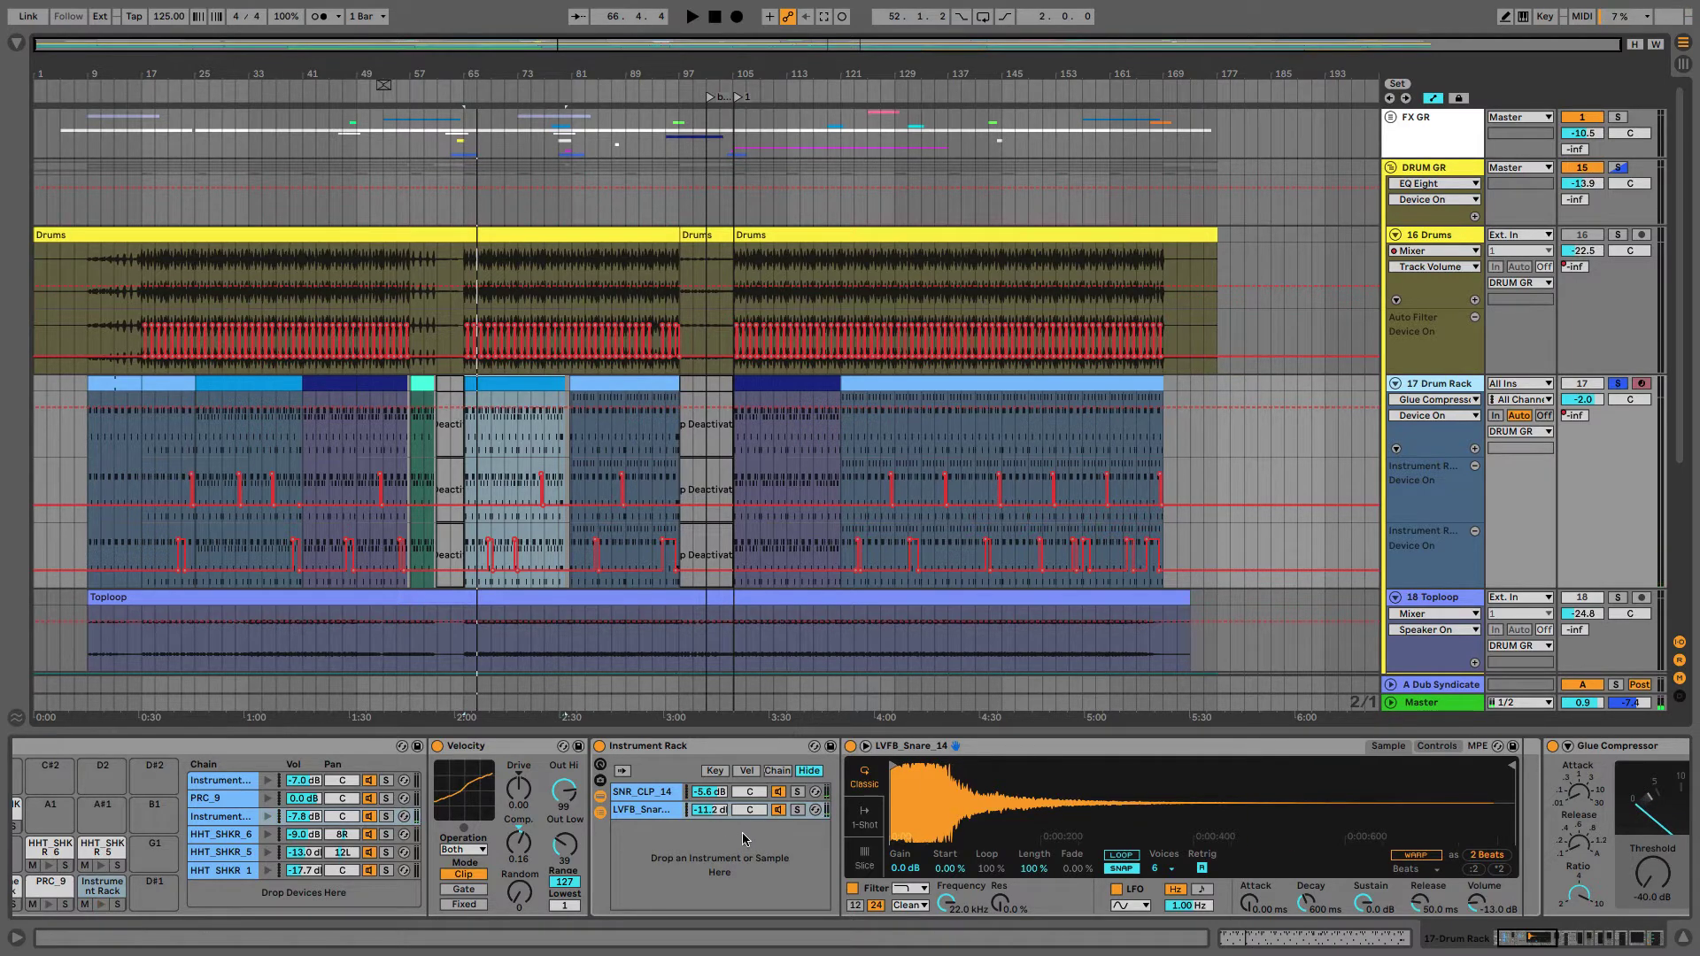
left_click(798, 810)
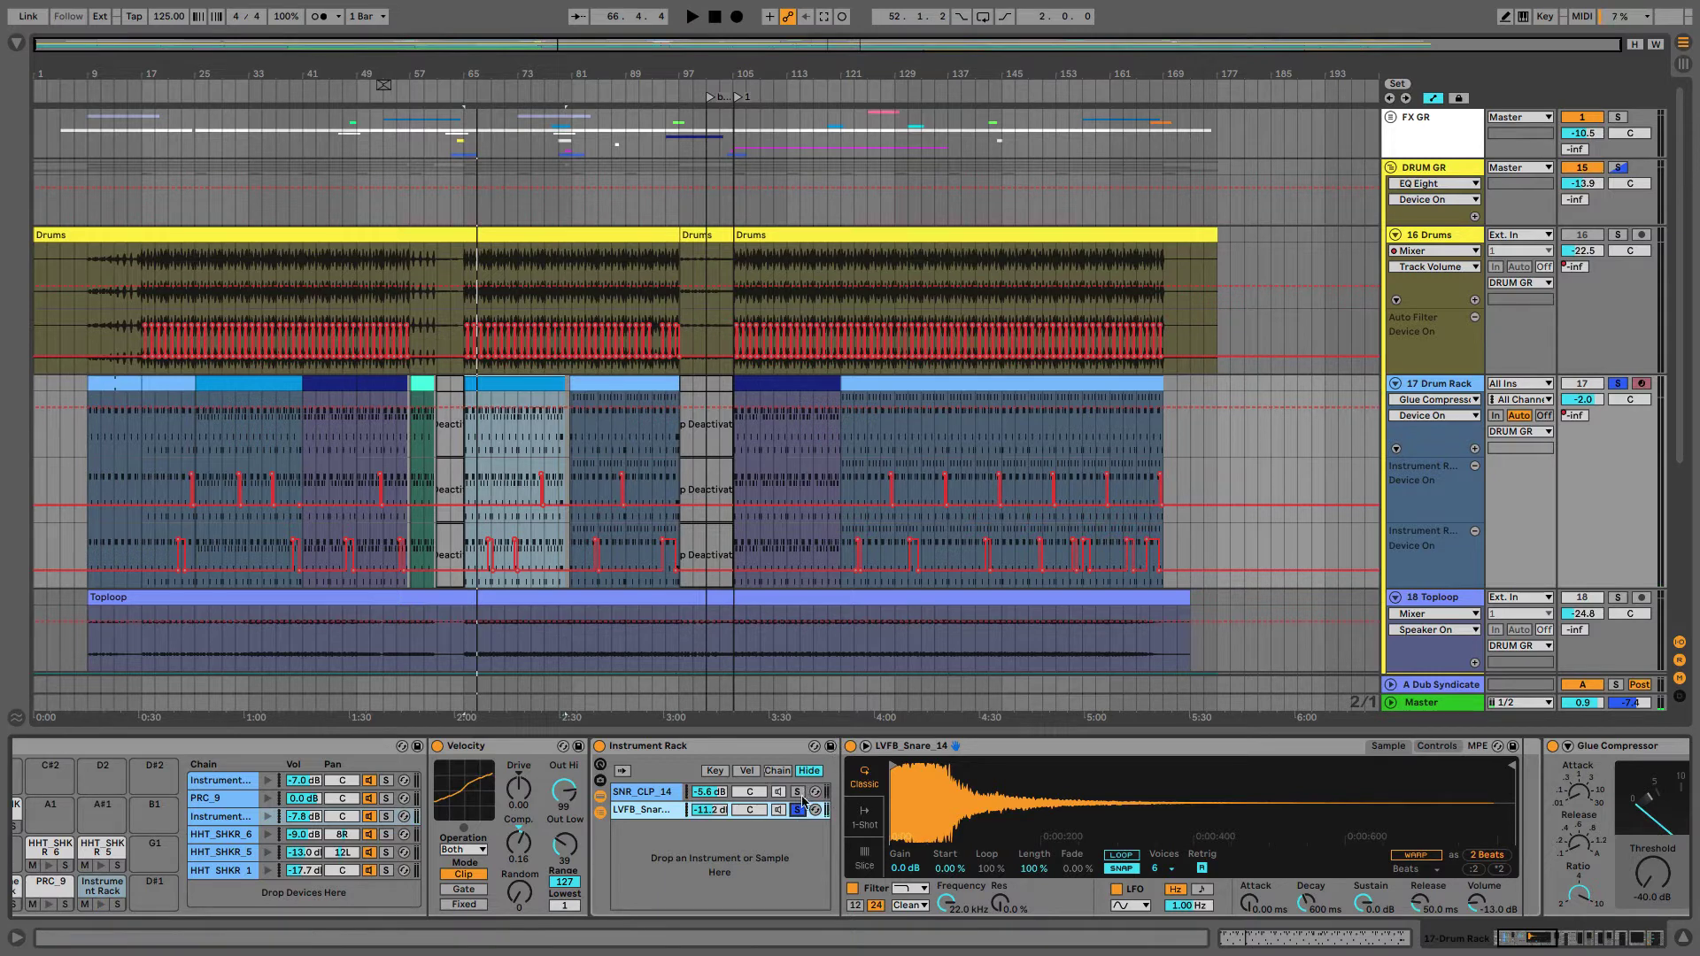
left_click(798, 792)
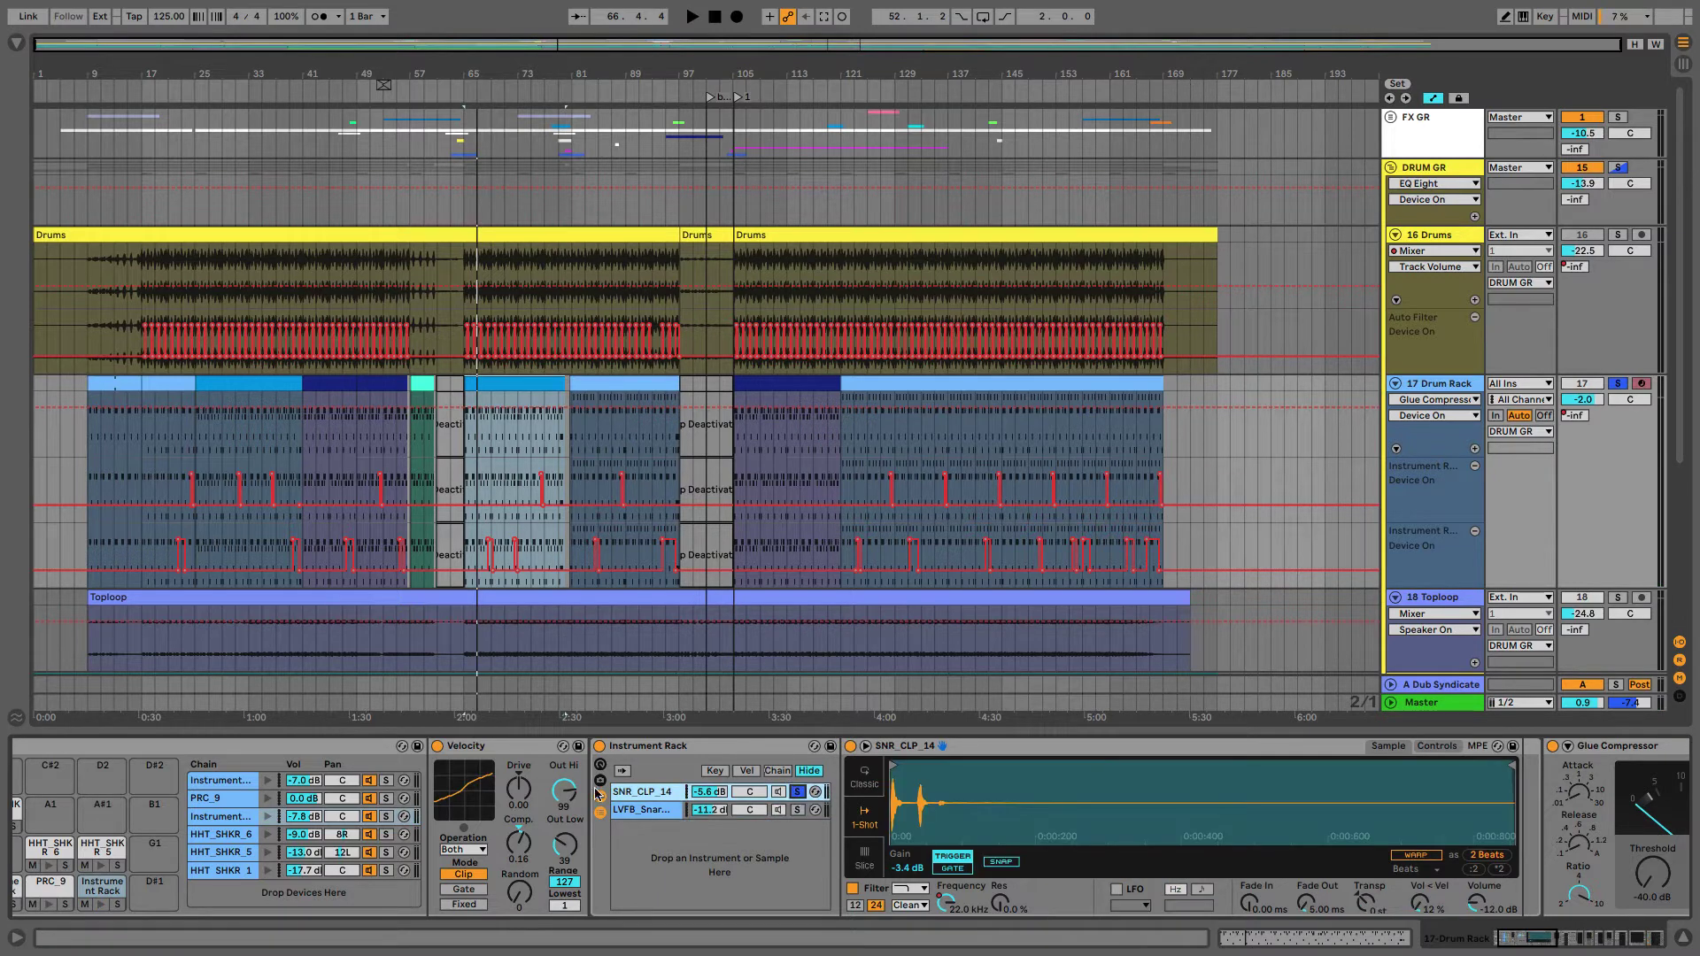
left_click(797, 791)
left_click(780, 795)
left_click(797, 791)
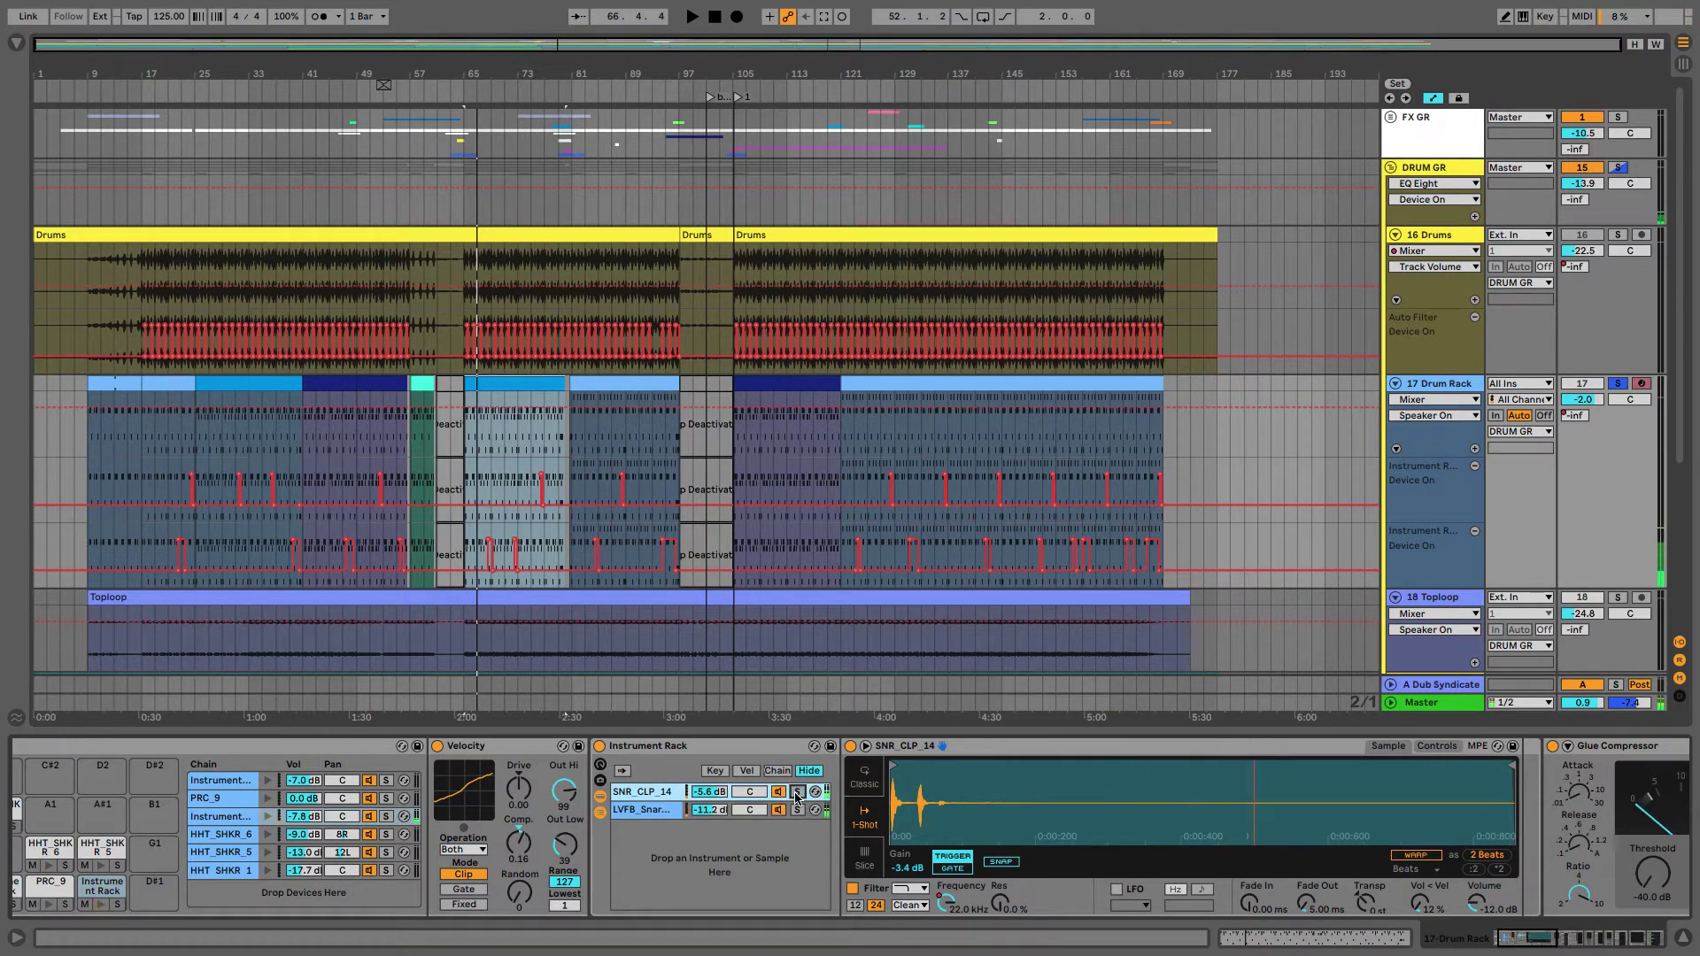
Examine the snare pad's effects after the sampler: Glue Compressor, Filter Delay and FF Pro-R
scroll(1076, 773, "right", 5)
left_click(1076, 772)
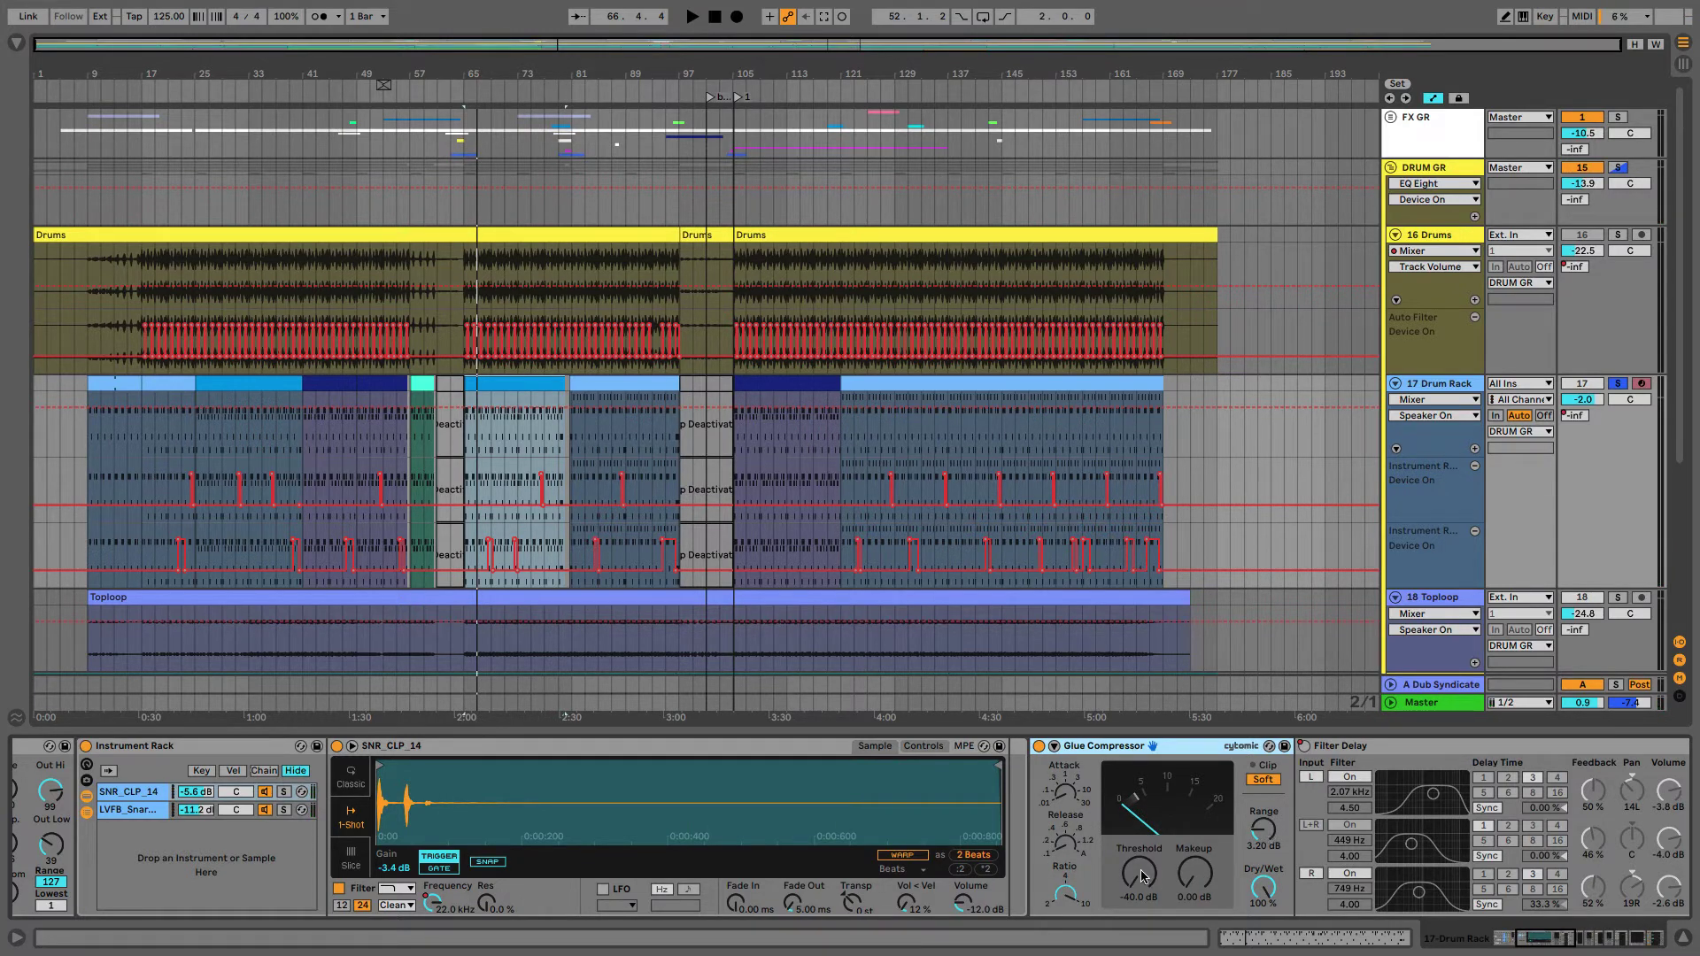
scroll(1149, 888, "right", 3)
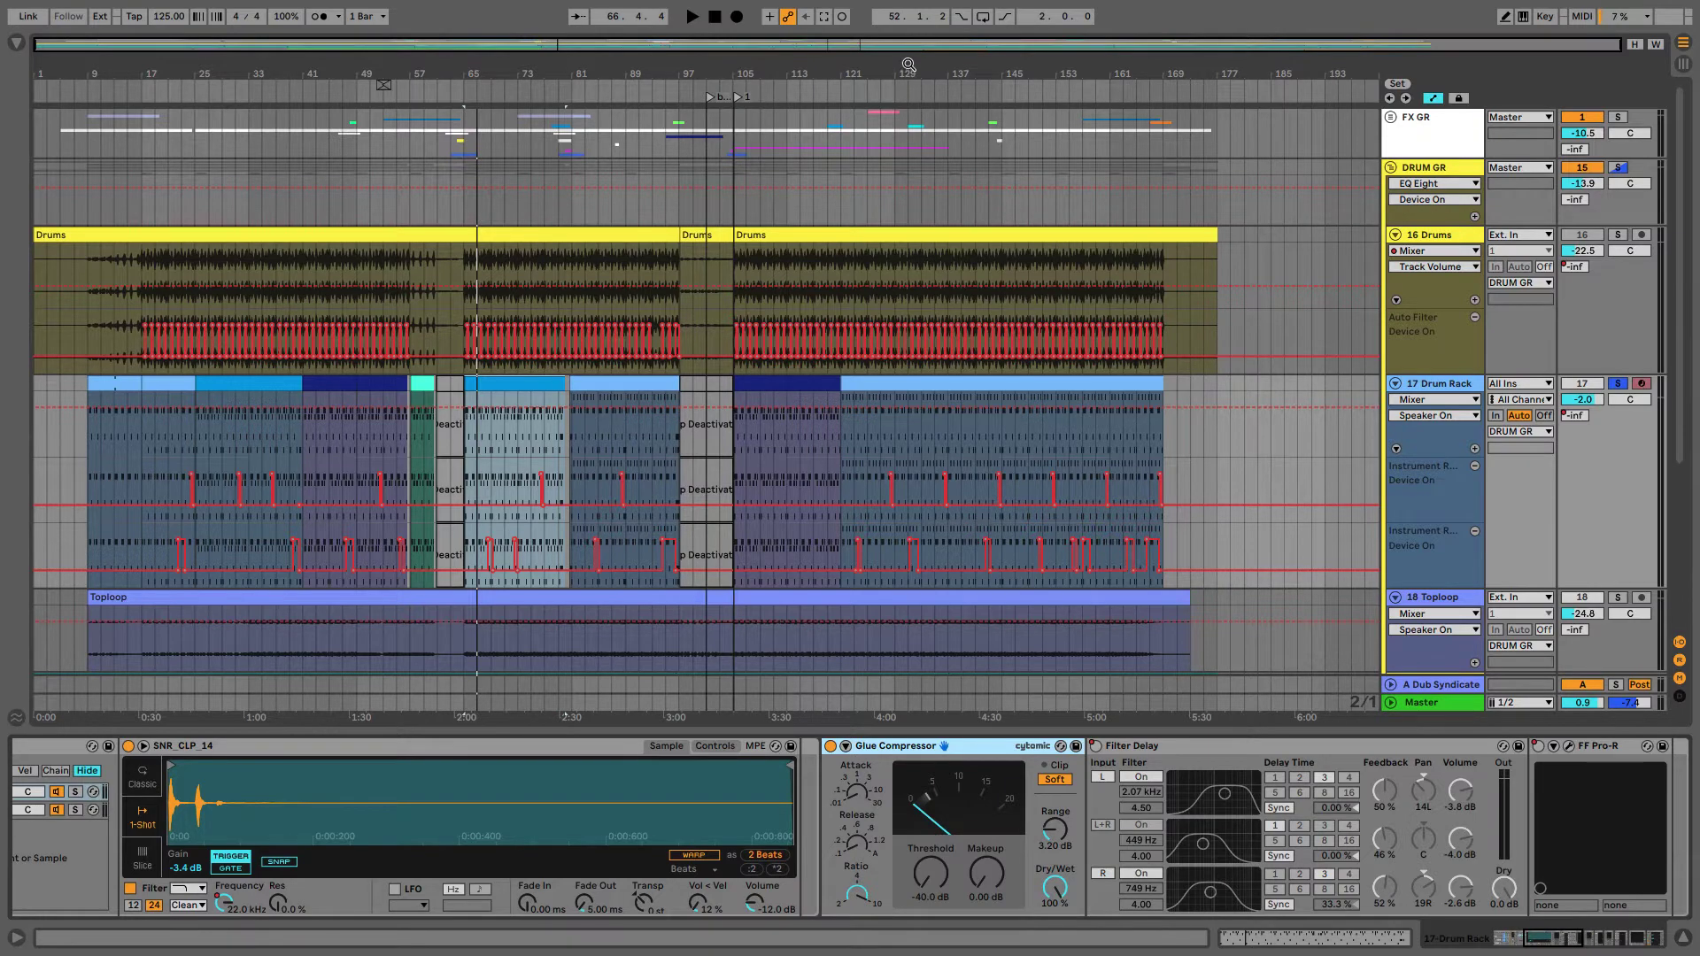
Play the Drum Rack track from the snare hits at 128.3.2, 129.3.2 and 130.3.2 in turn to compare them
left_click_drag(908, 64, 908, 318)
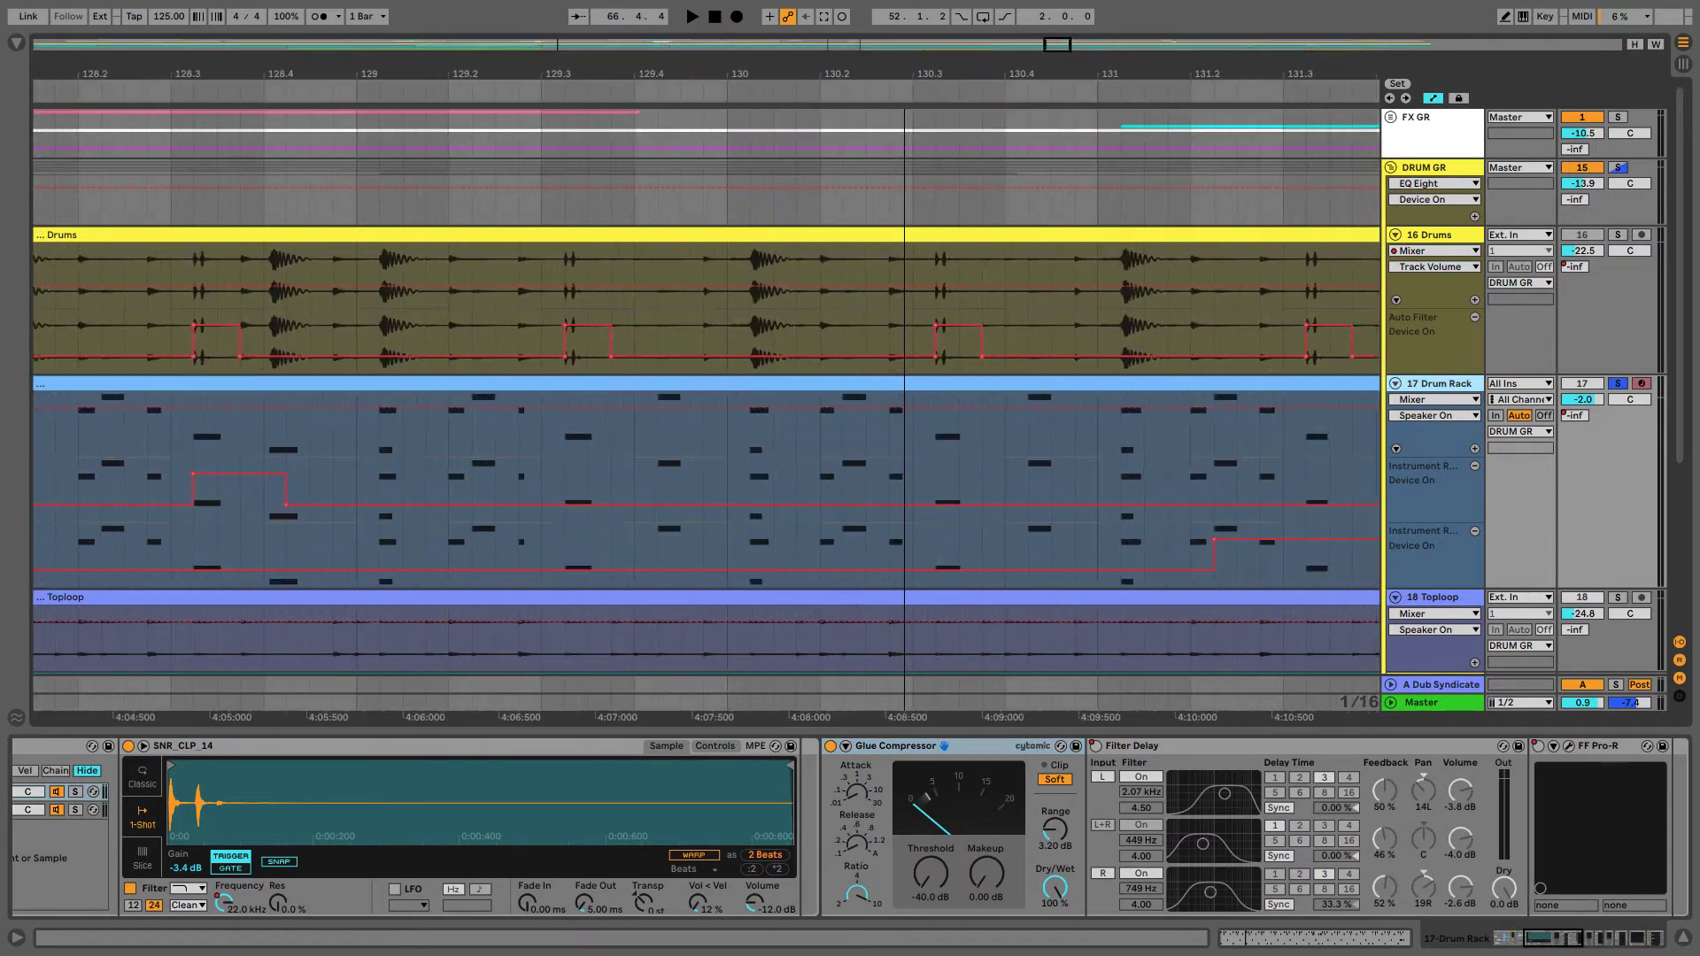
left_click(196, 440)
key("space")
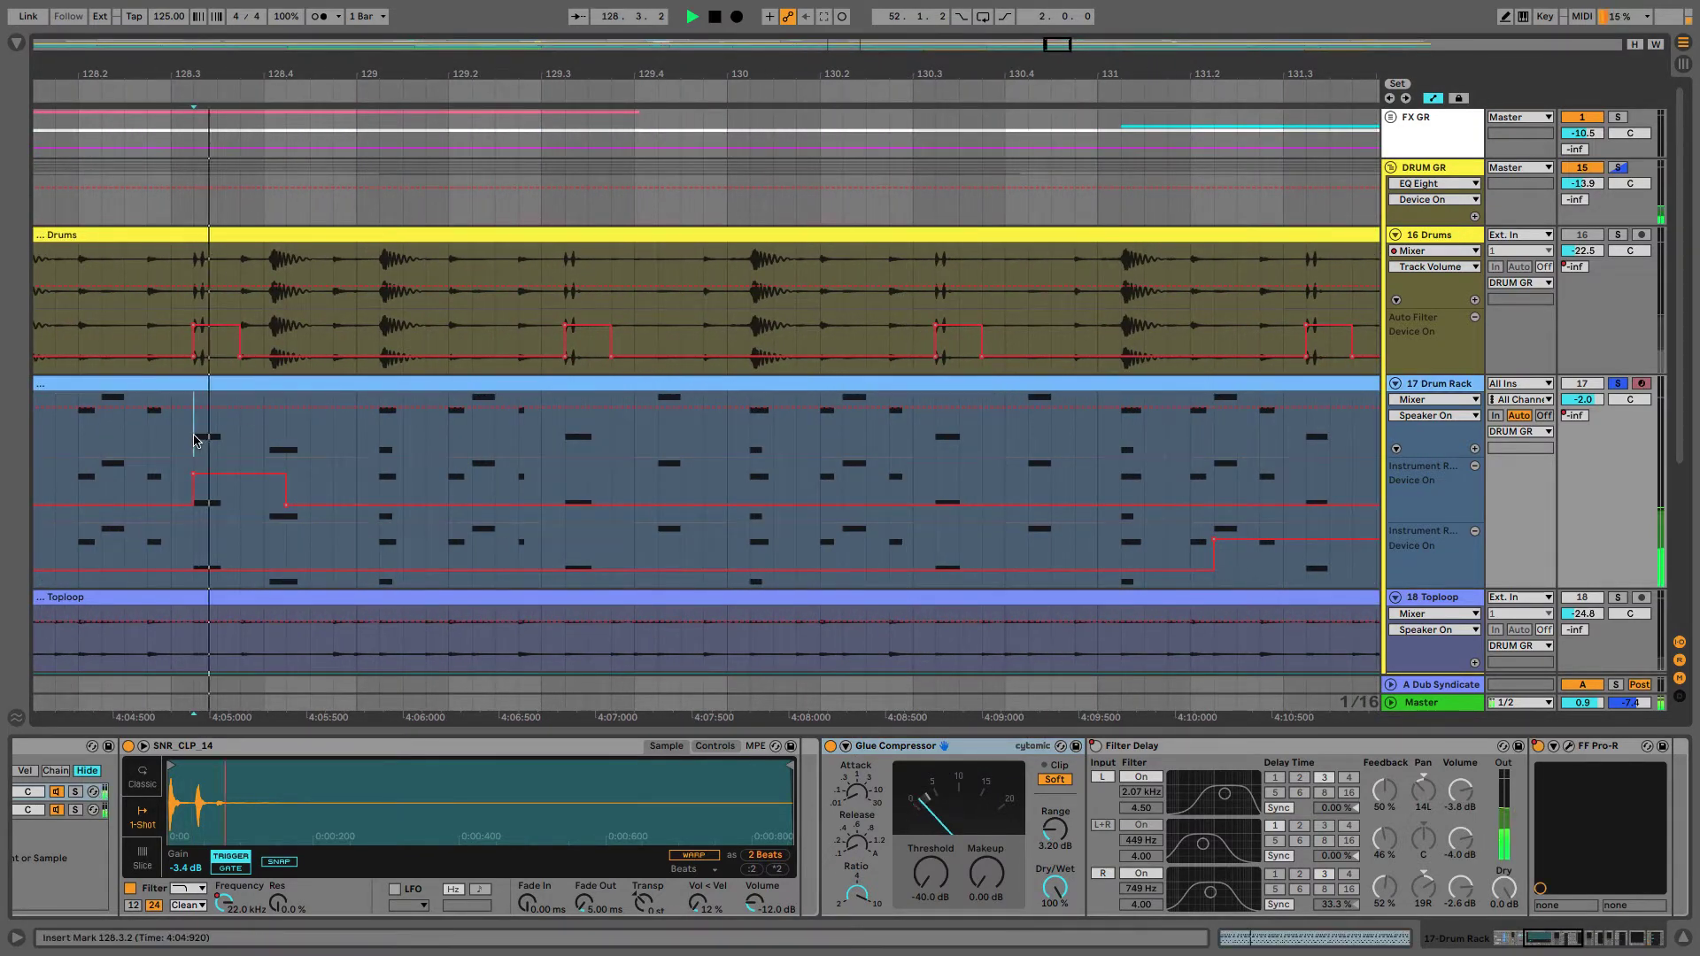
key("space")
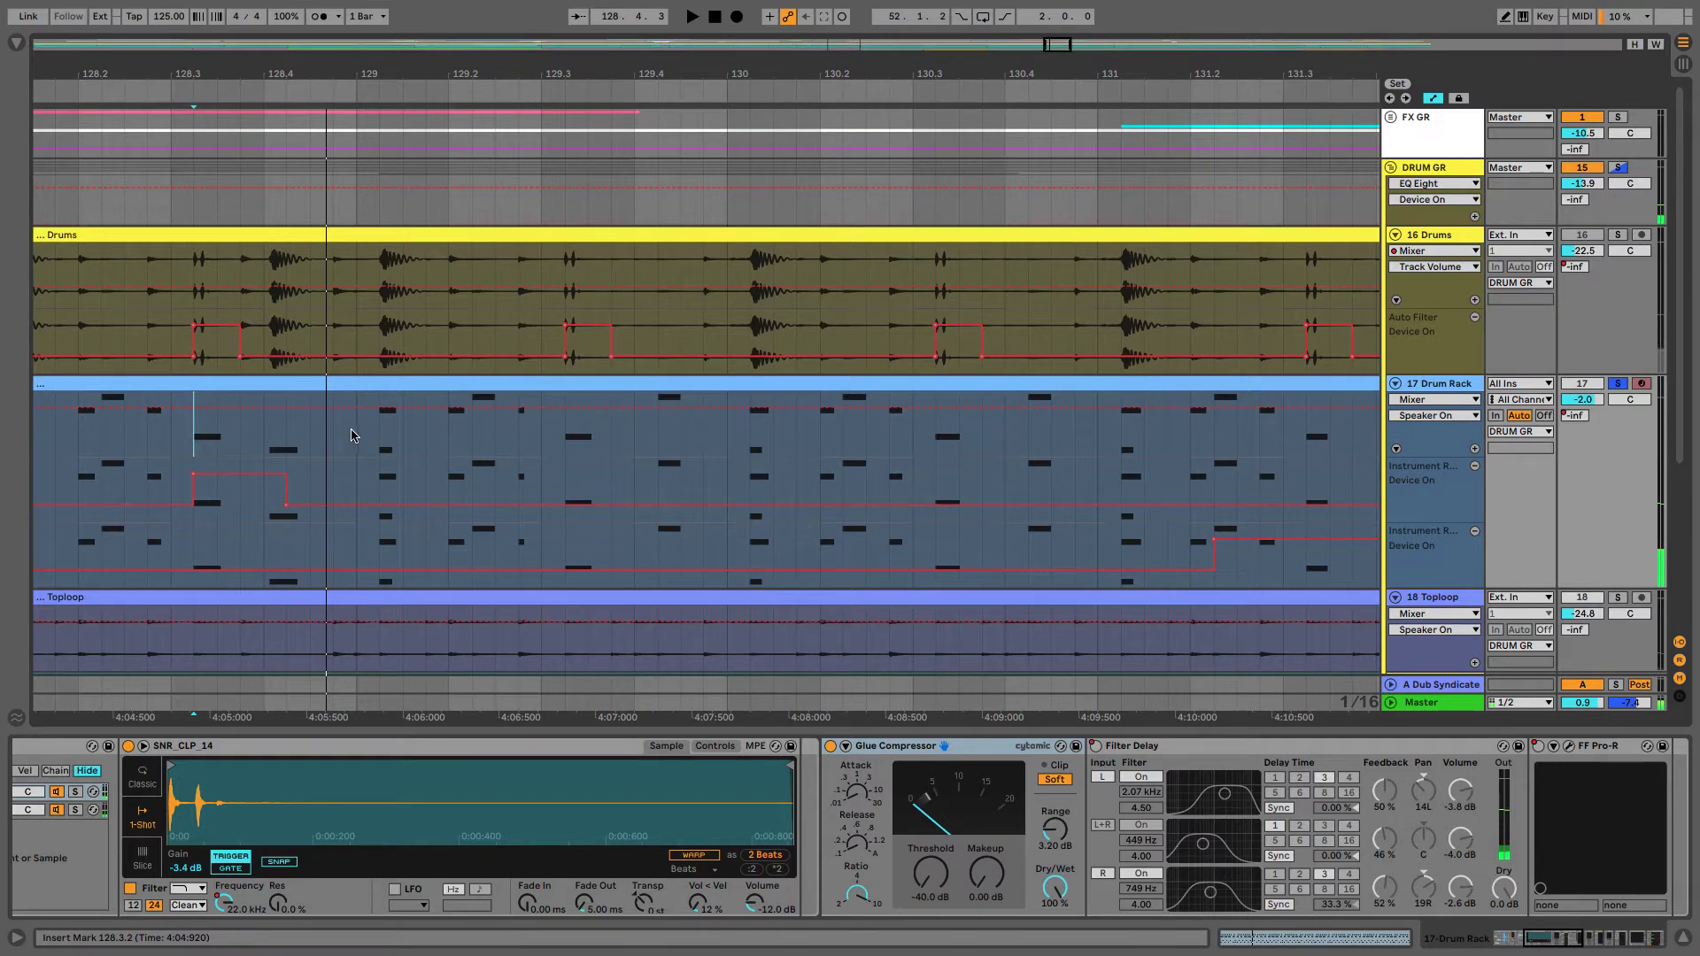
left_click(566, 446)
key("space")
key("space")
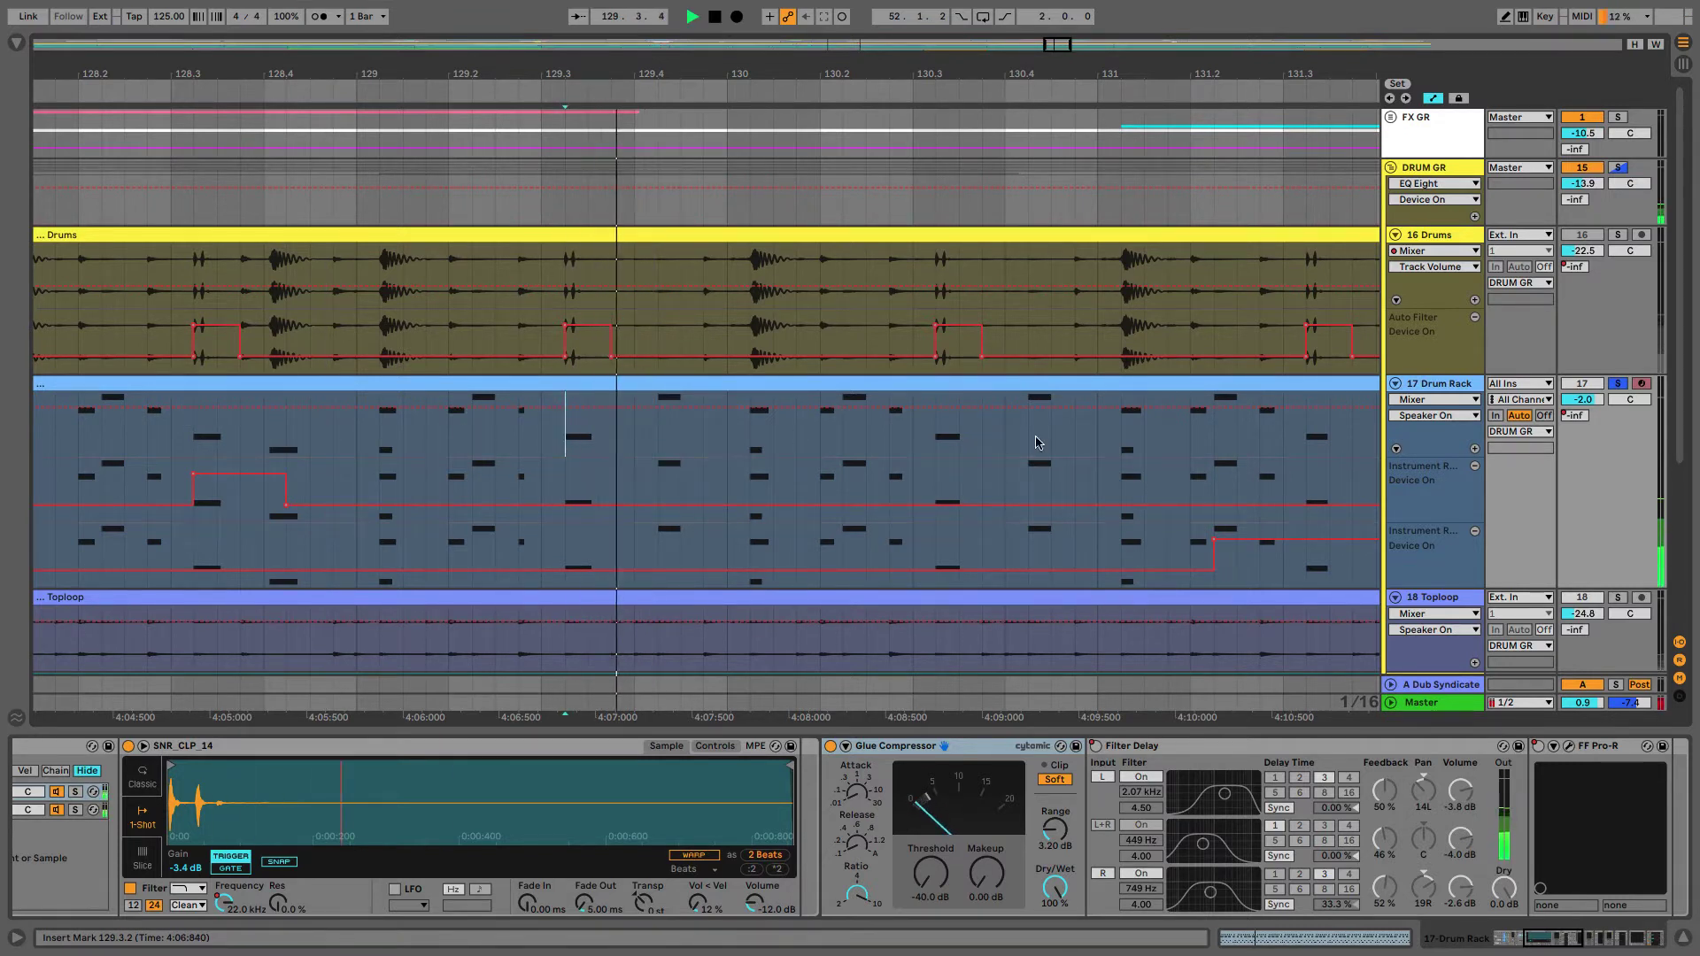
left_click(935, 440)
key("space")
key("space")
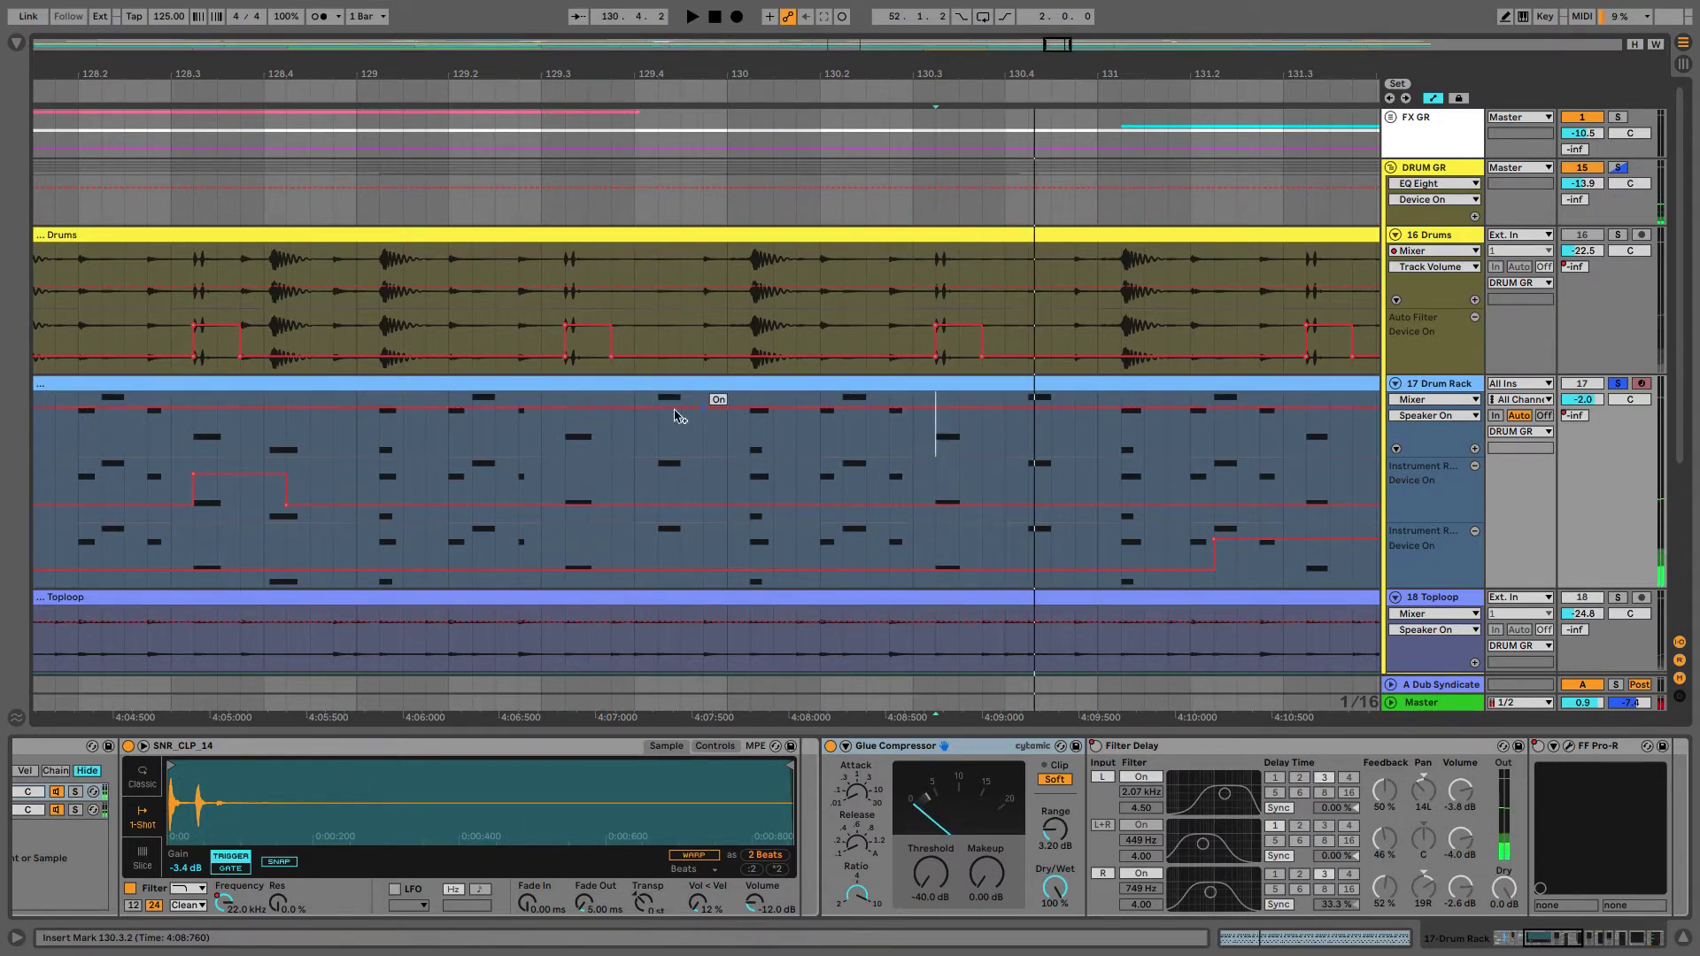
Examine the Drum Rack's snare note at 129.3.2 up close and select its time range to compare with the Drums audio above
left_click(570, 436)
scroll(589, 402, "up", 5)
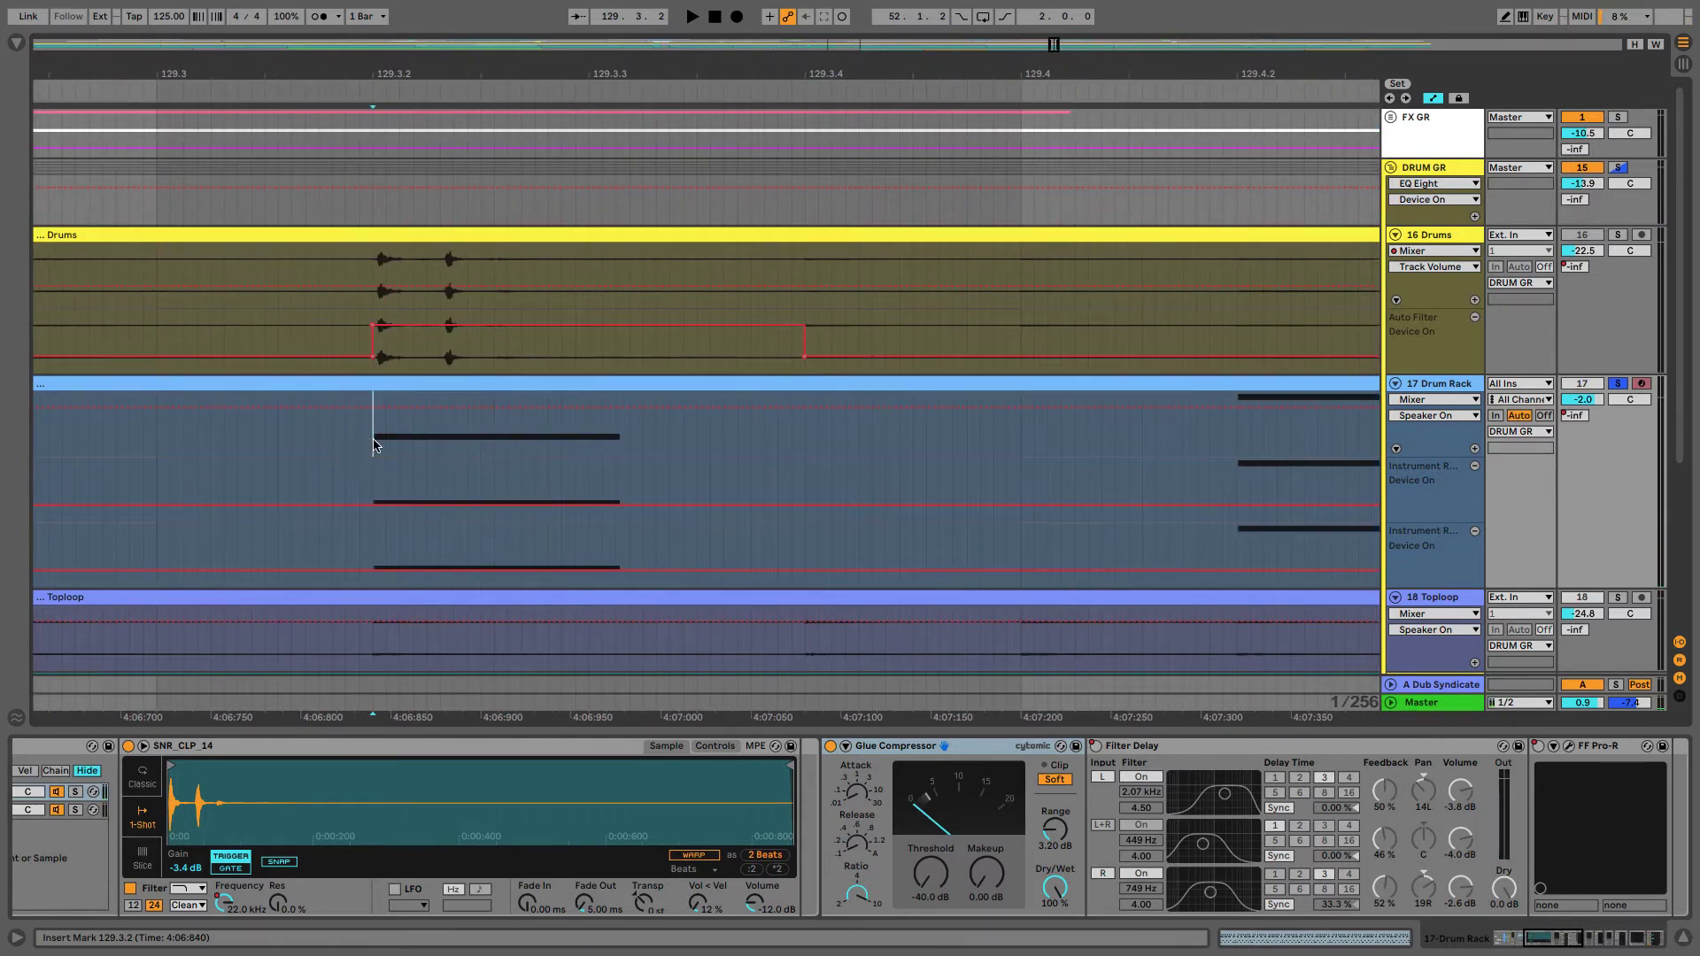
left_click_drag(372, 447, 624, 455)
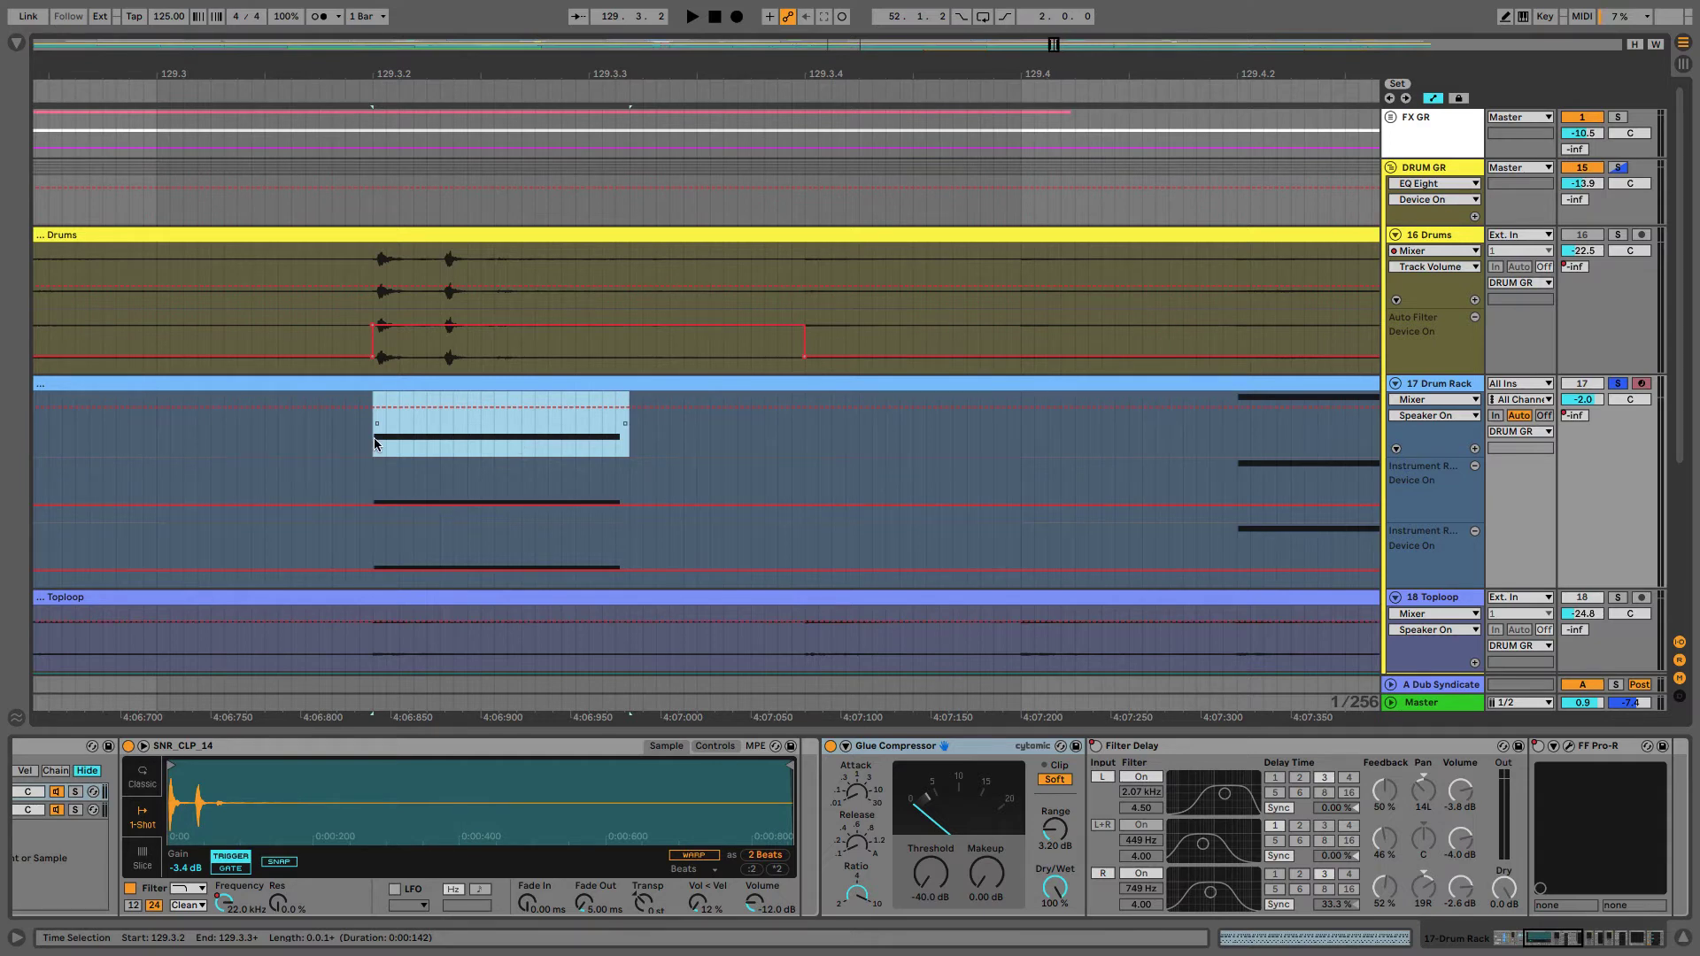
scroll(371, 442, "down", 6)
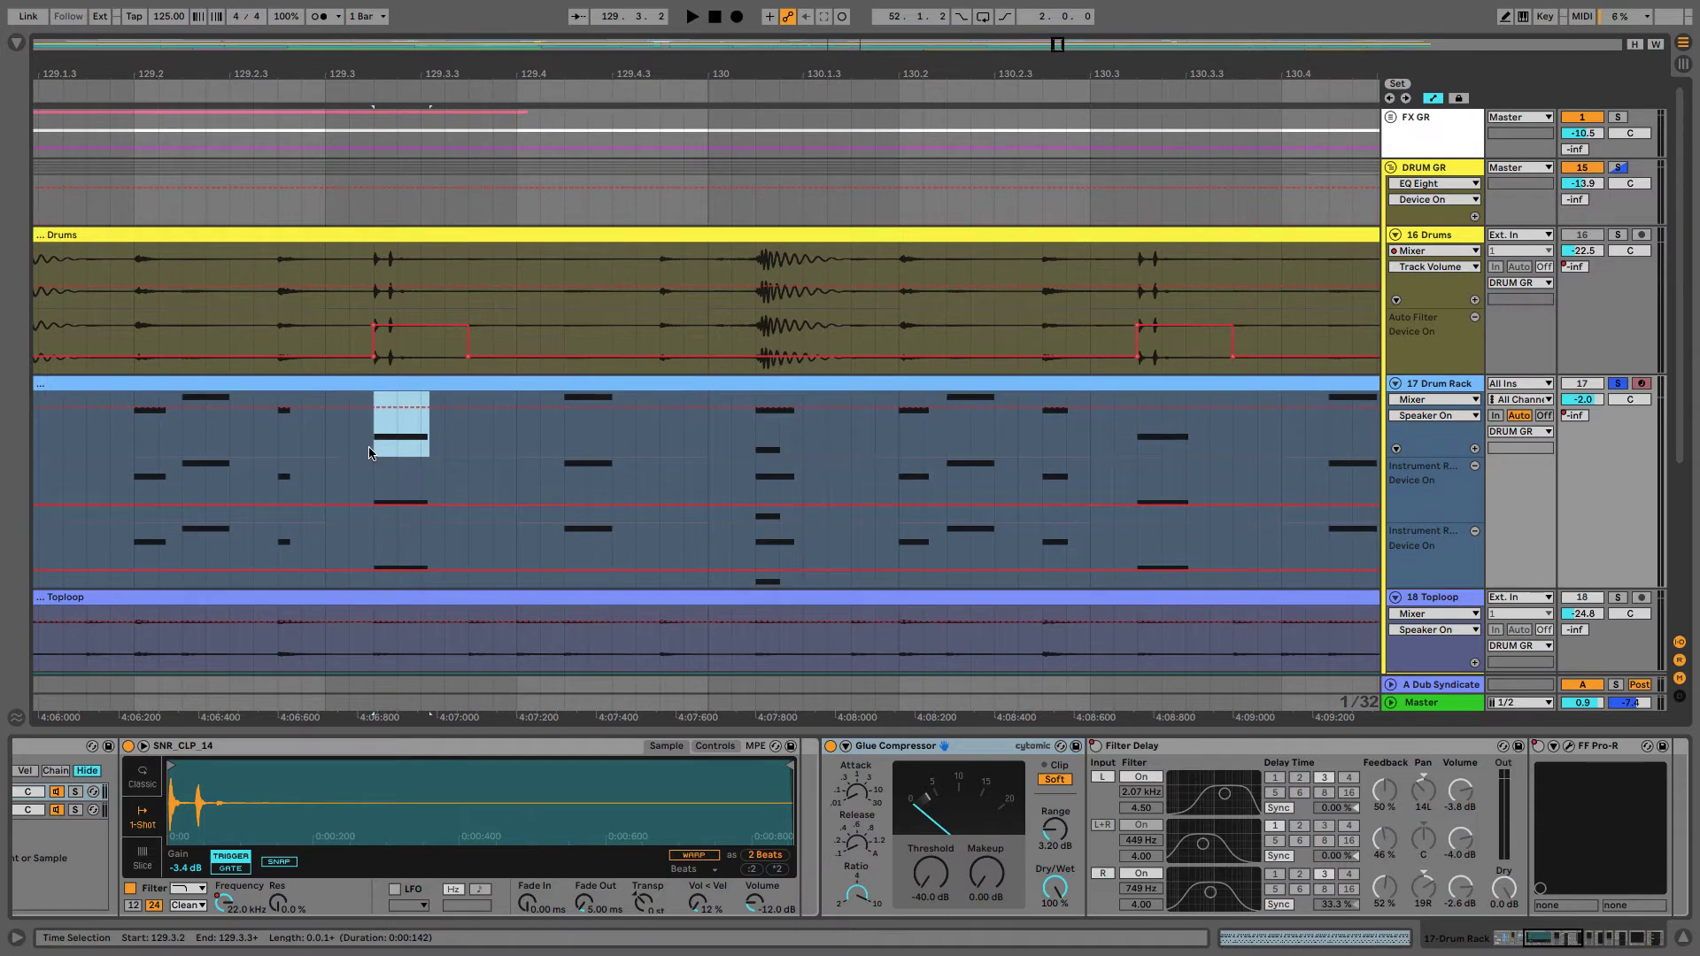
scroll(372, 452, "down", 2)
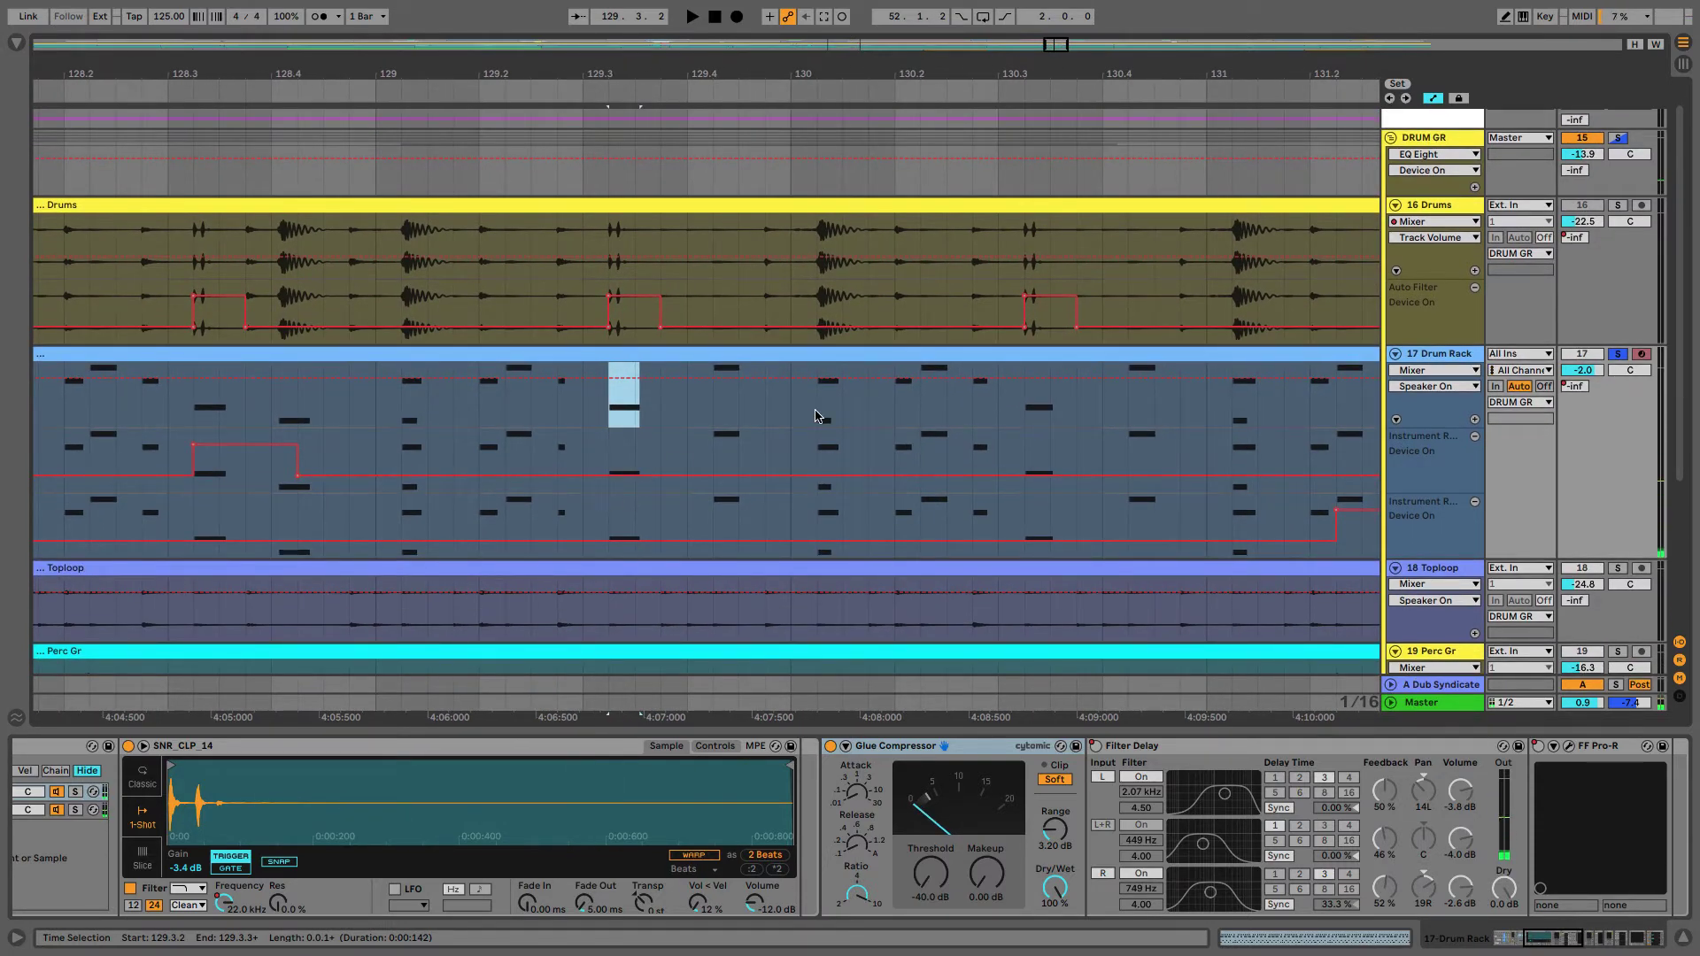
Locate the snare's Filter Delay and FF Pro-R, and play the Drum Rack's effect automation passages from bars 128 and 131
scroll(815, 416, "down", 4)
scroll(967, 754, "down", 6)
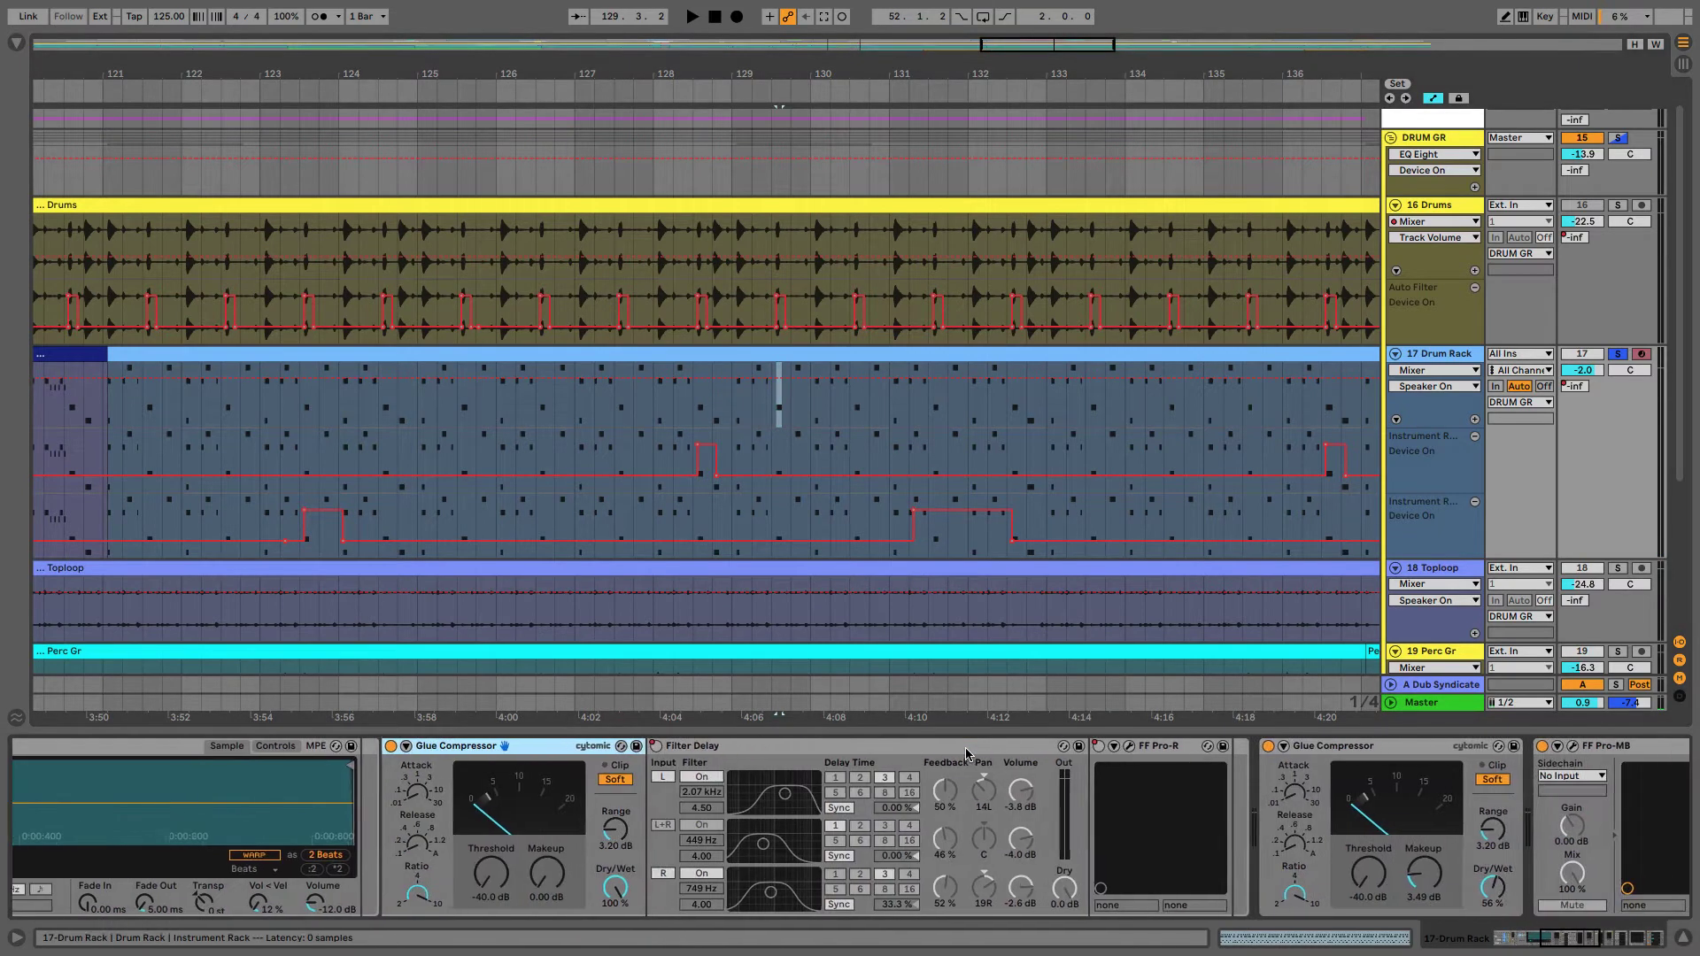
scroll(967, 753, "down", 3)
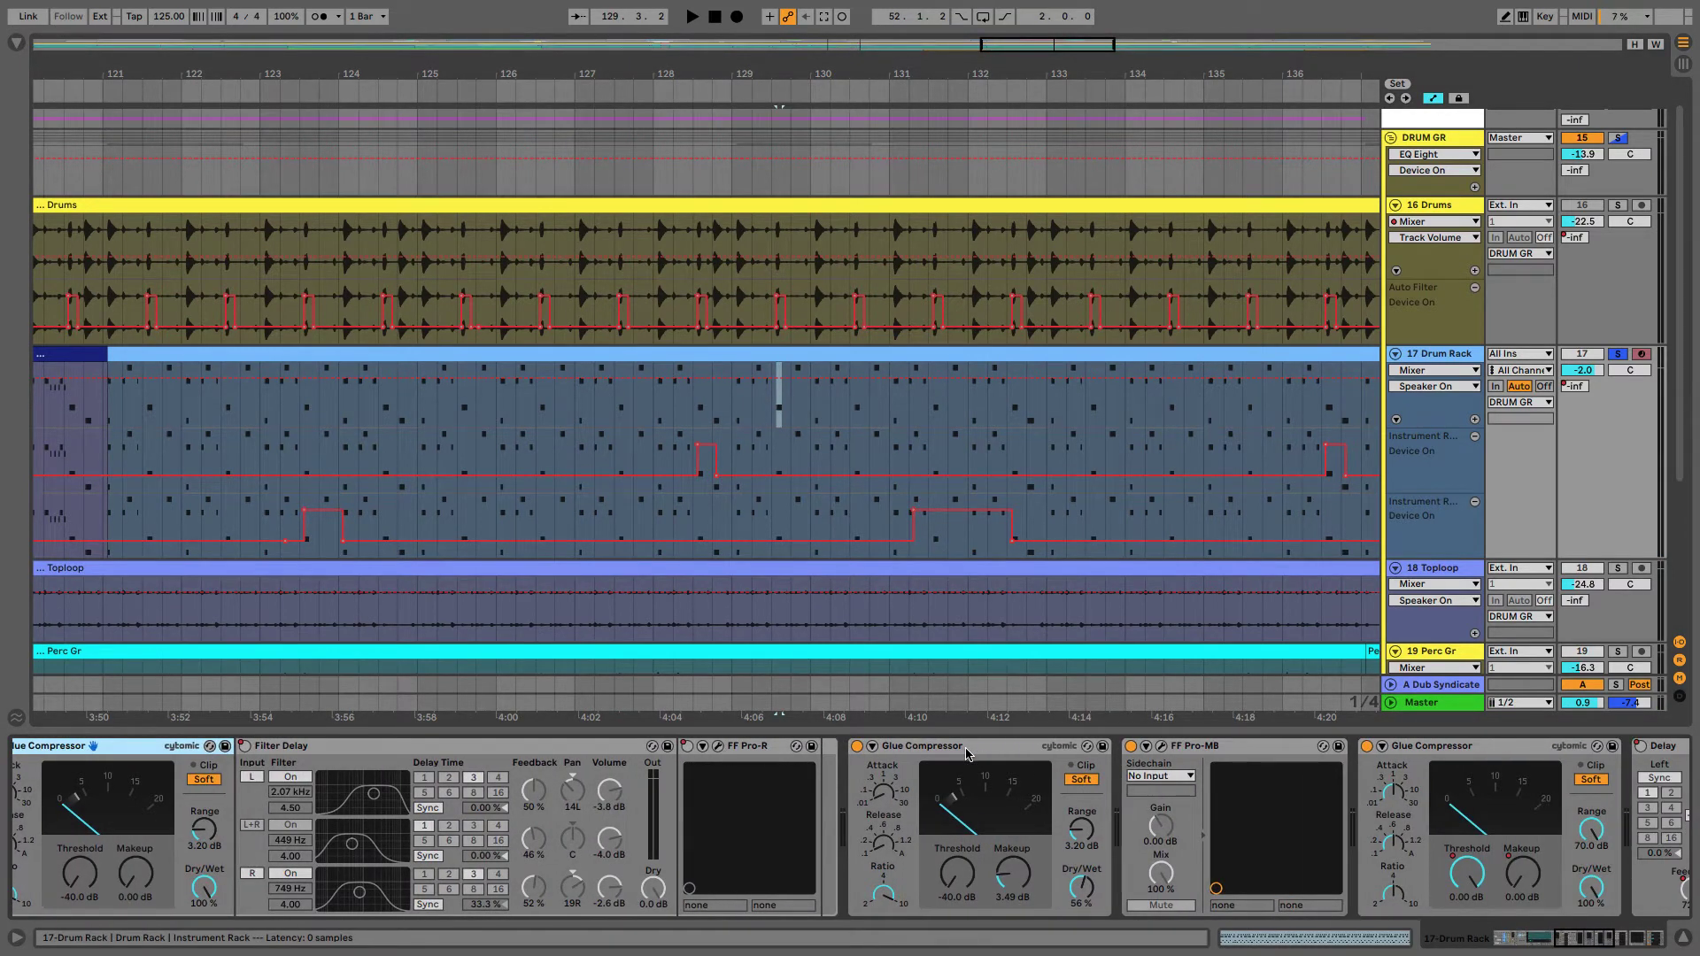
scroll(966, 753, "up", 3)
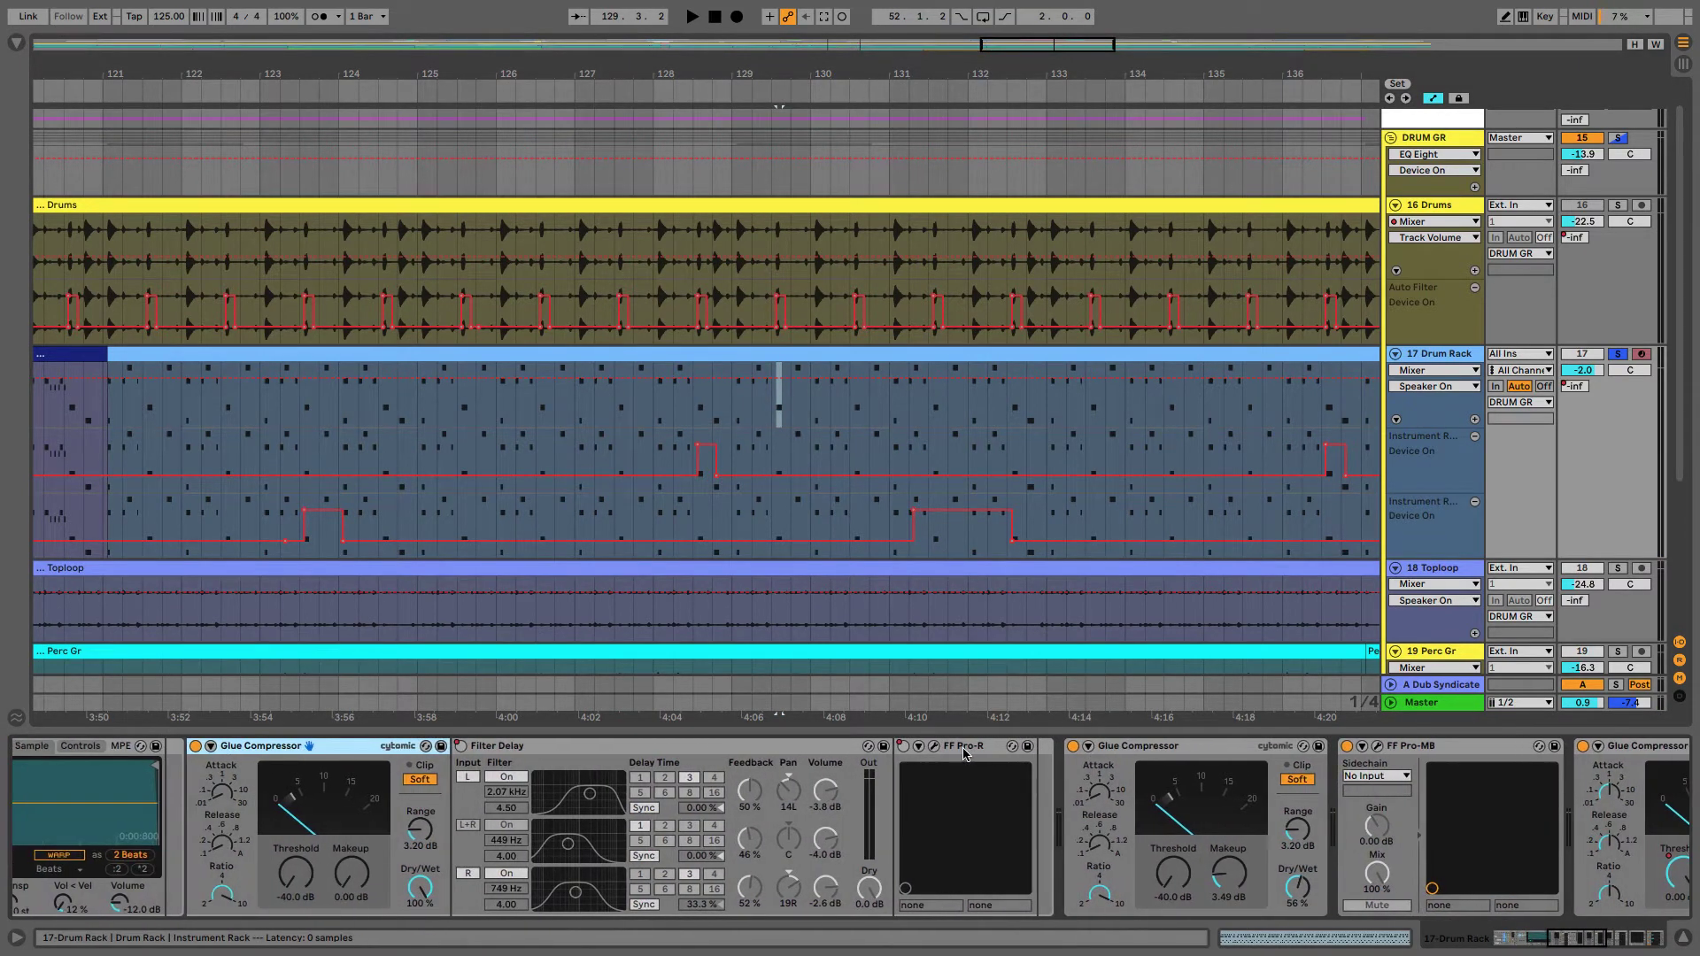
left_click(680, 455)
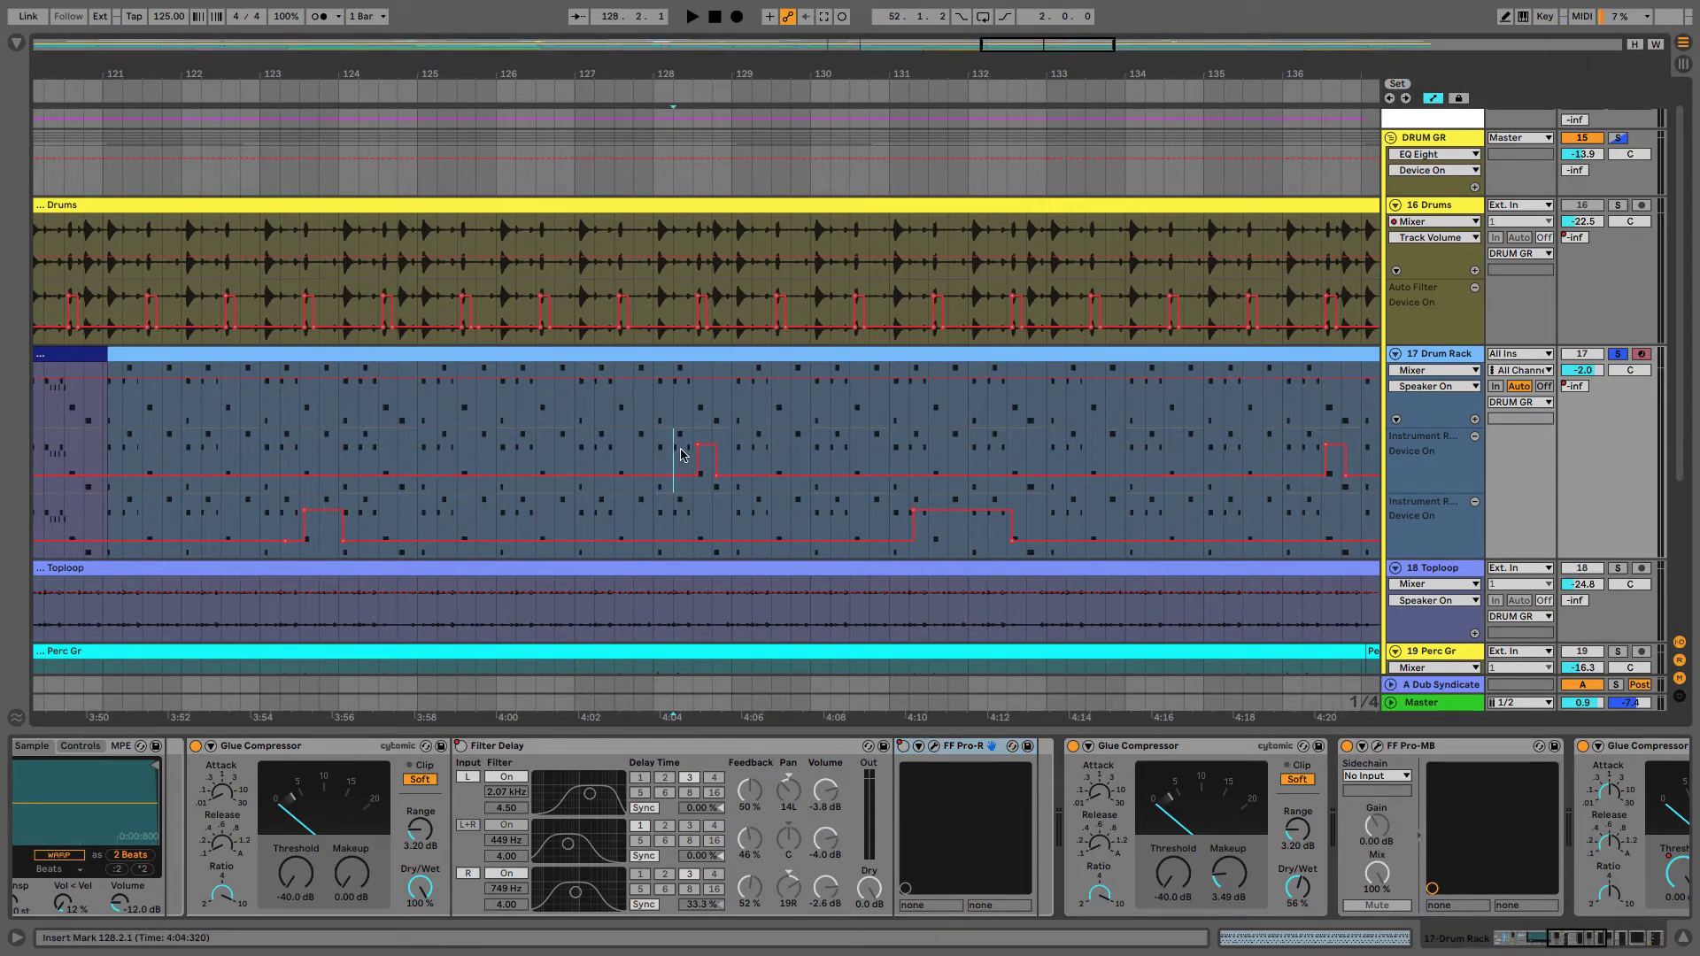
left_click(684, 441)
key("space")
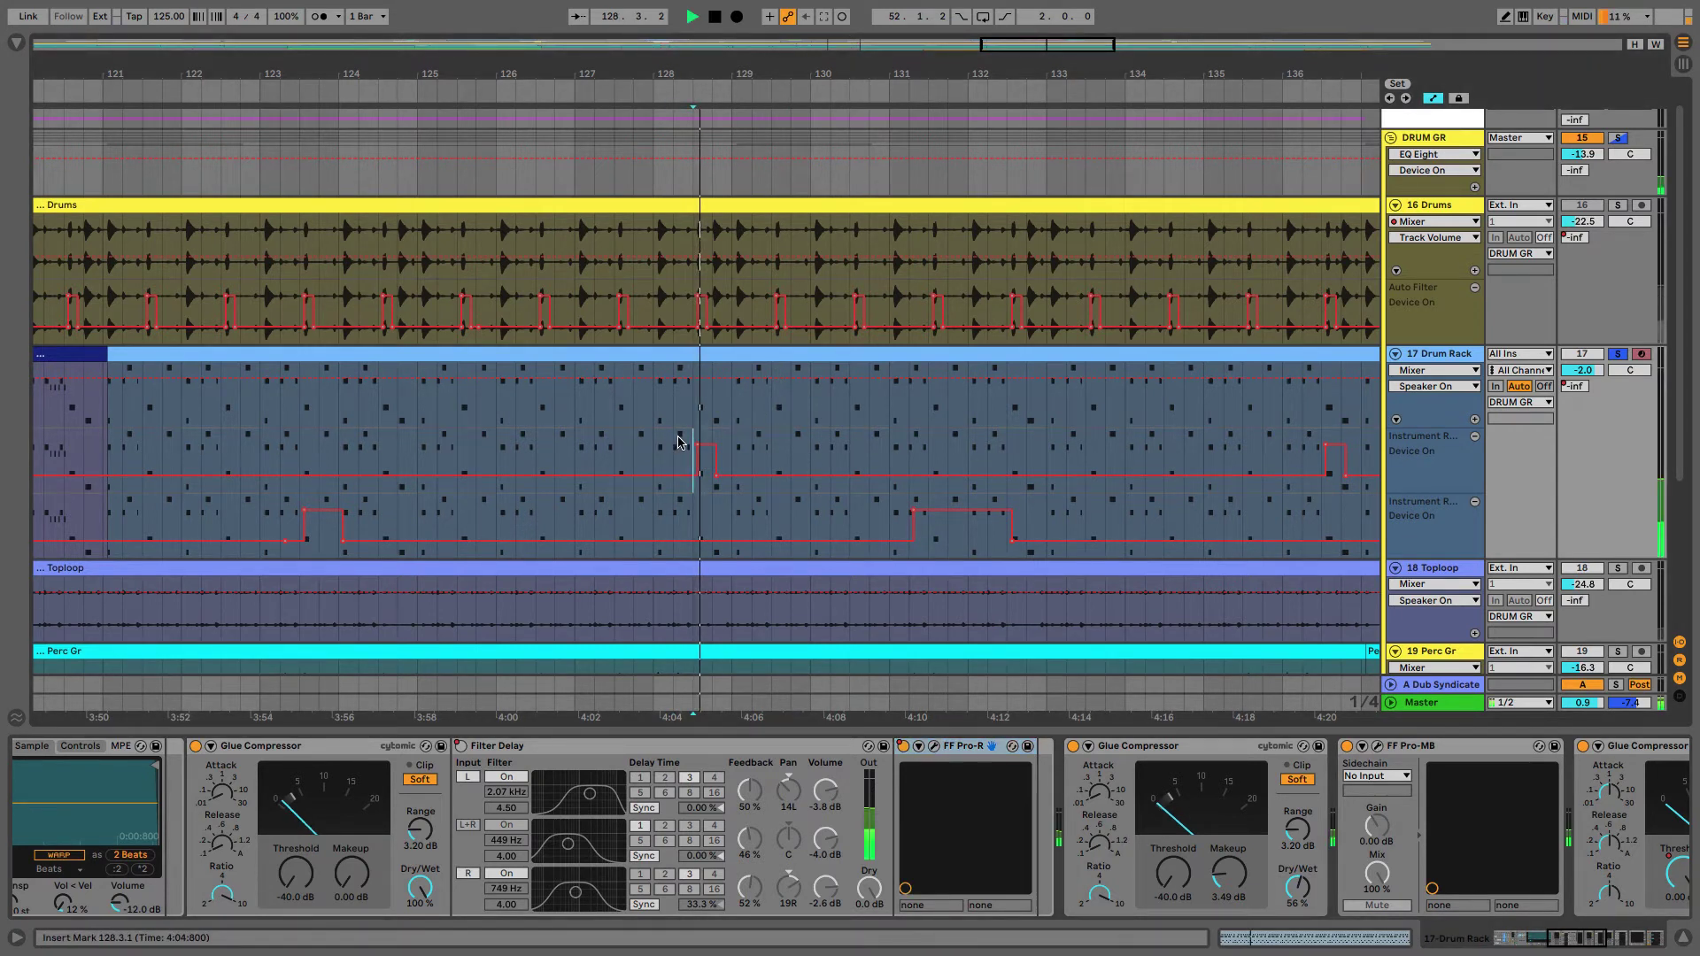
left_click(896, 530)
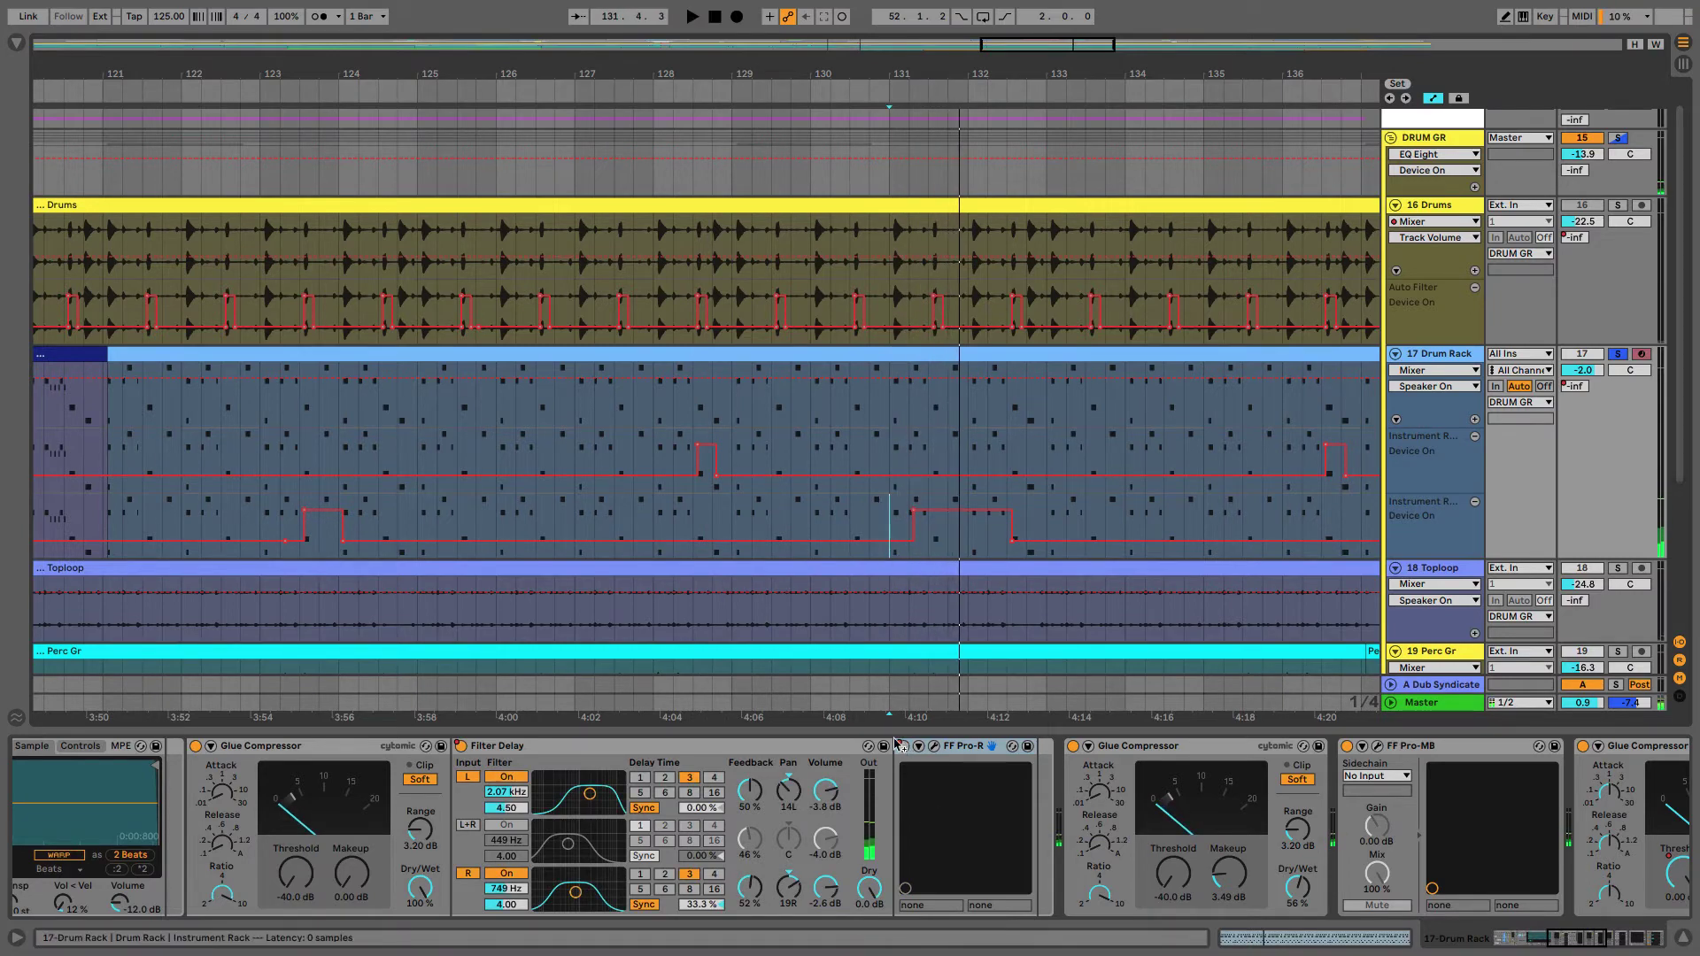
key("space")
Review the Device On automation lanes across the Drum Rack track's full arrangement, including the passage from bar 157
left_click(520, 443)
key("minus")
key("minus")
key("minus")
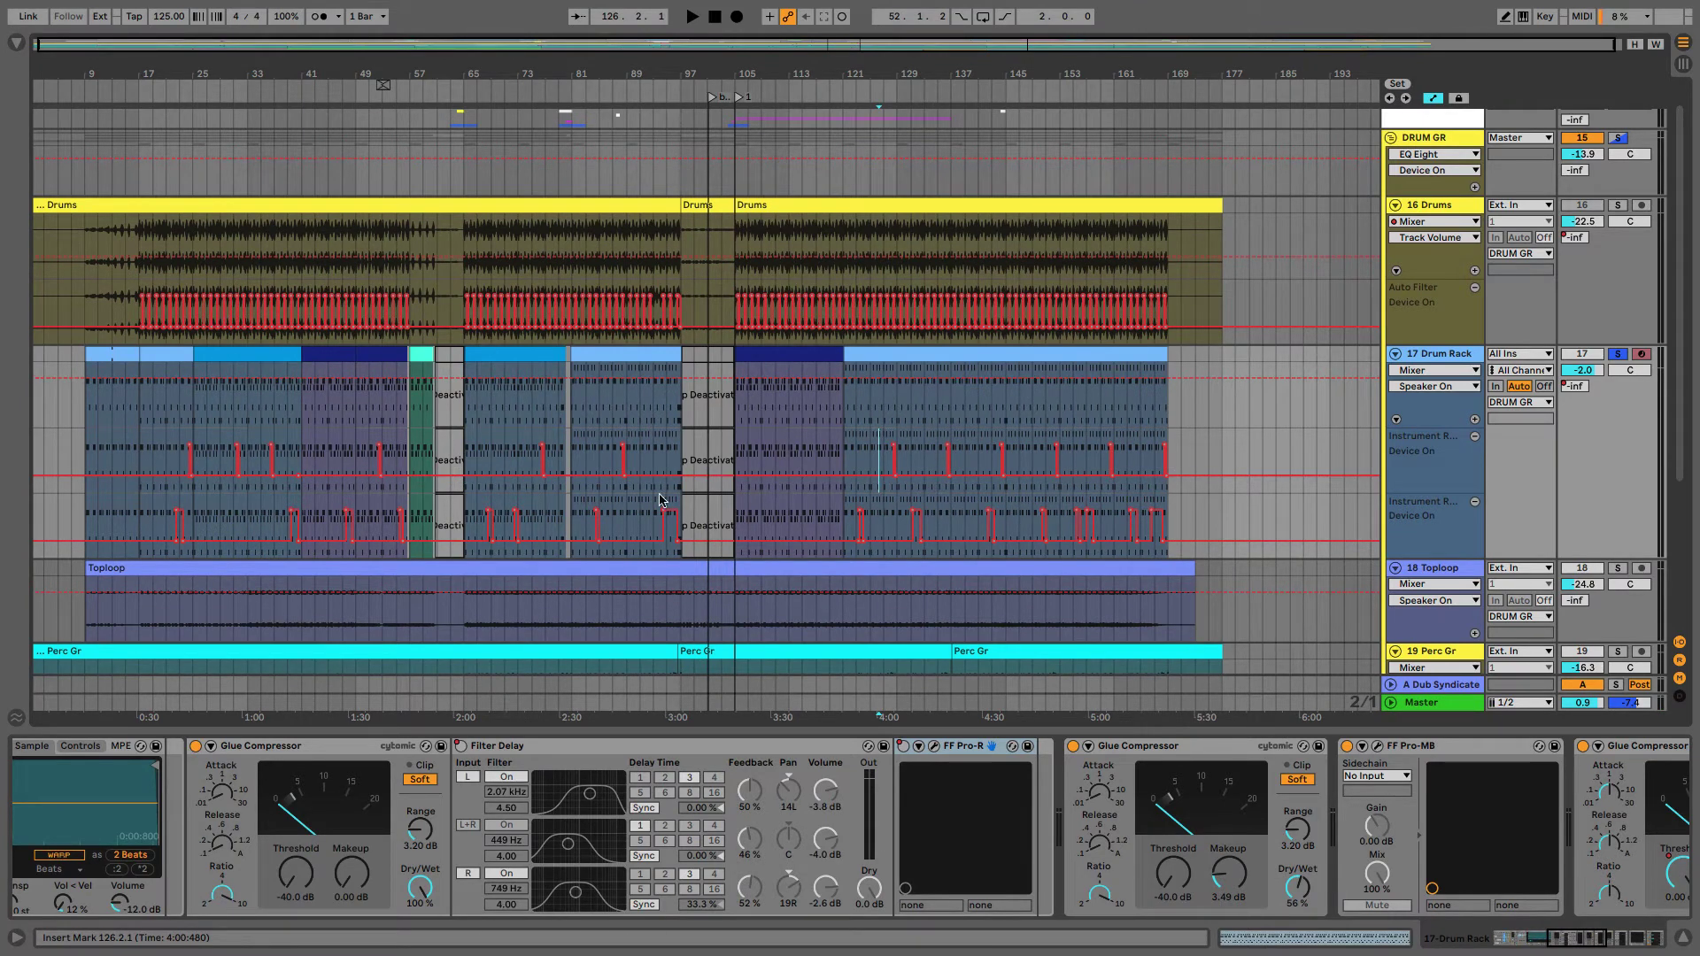
left_click_drag(1032, 462, 1185, 467)
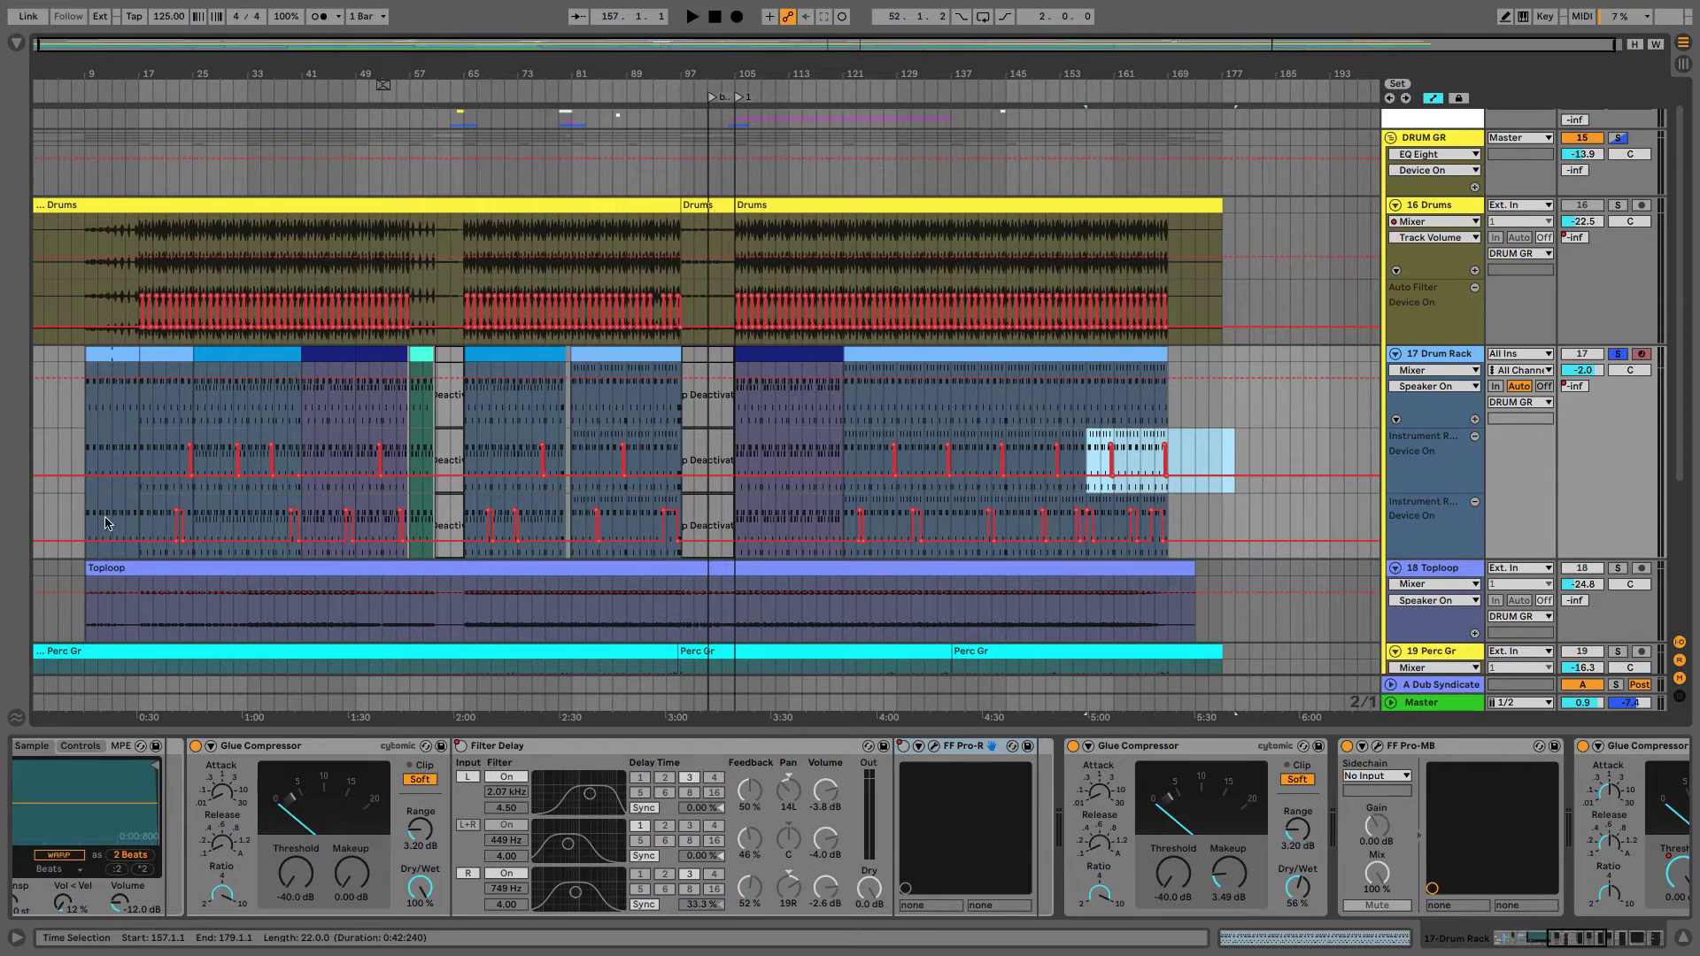
left_click_drag(106, 523, 237, 508)
left_click(237, 507)
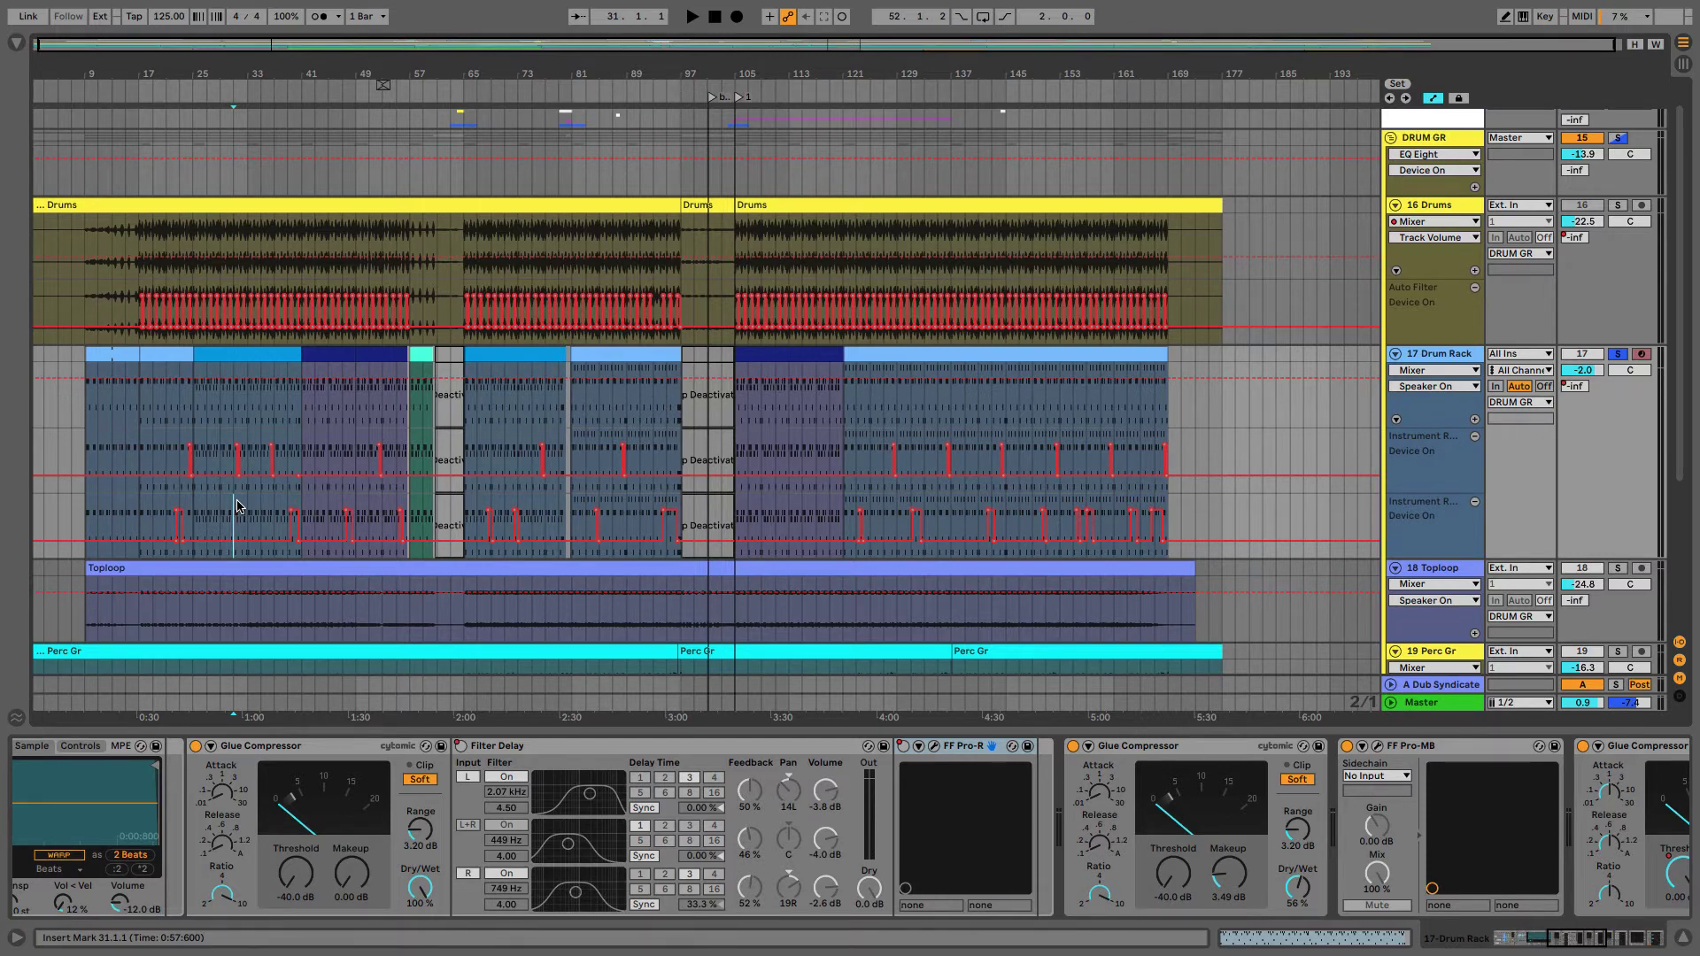
Play the Drum Rack track from bar 128 to hear the automated effect on the snare
left_click(895, 393)
key("plus")
key("plus")
left_click(877, 400)
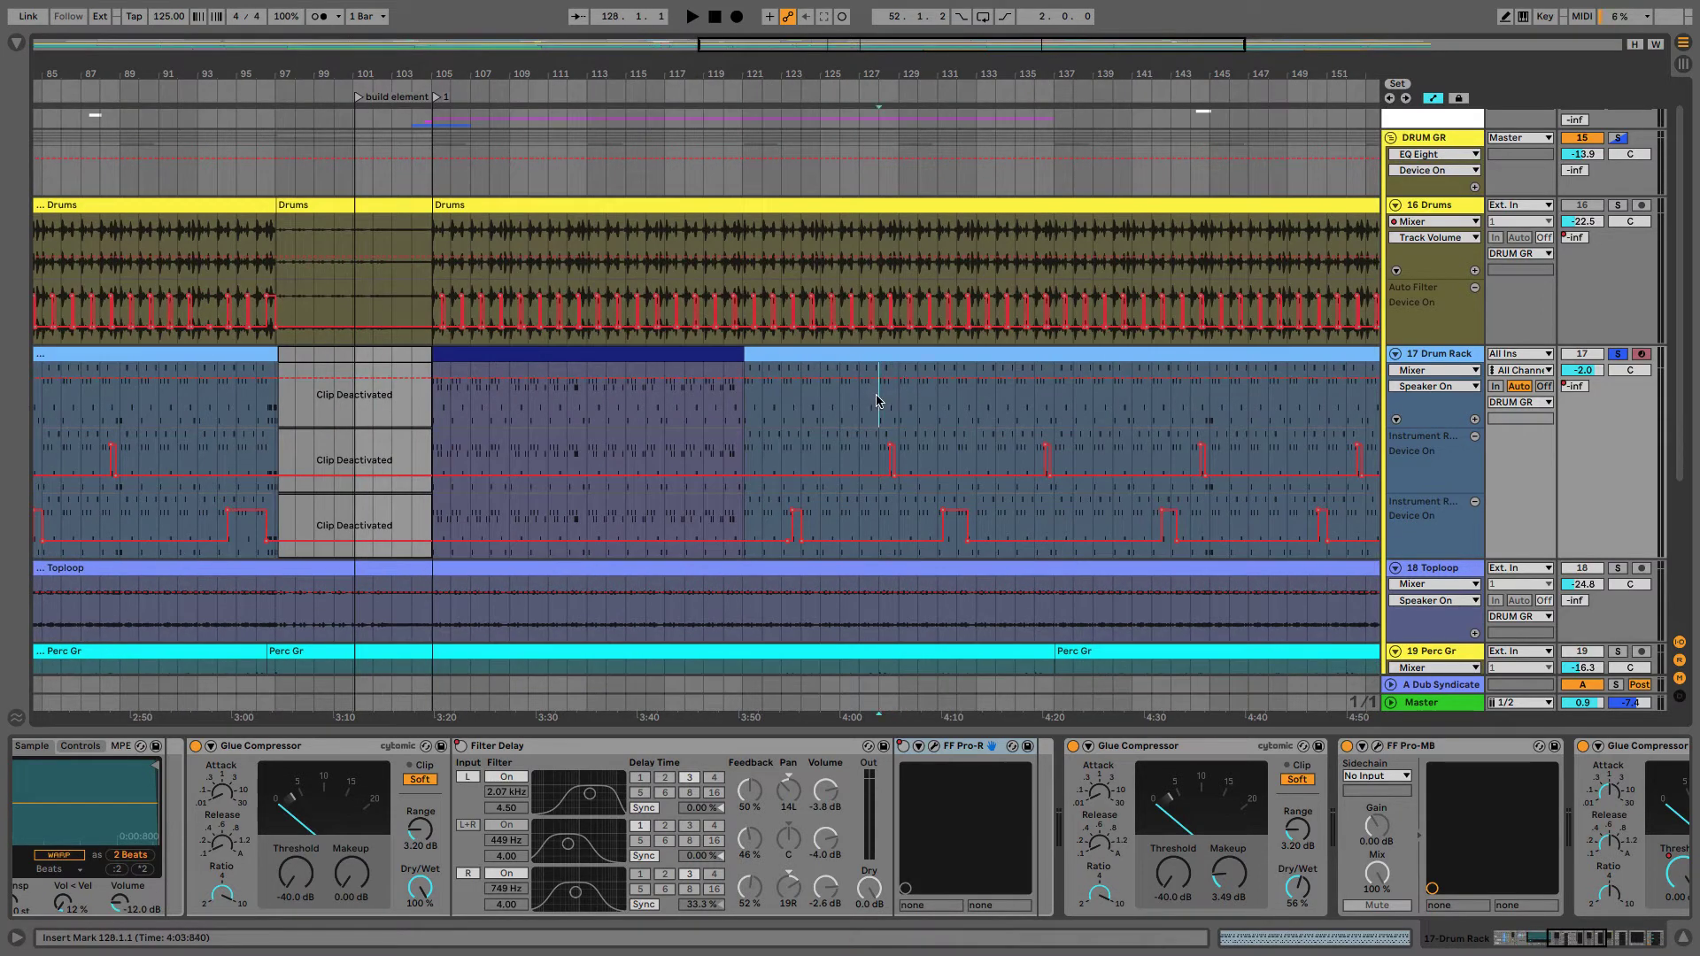
key("space")
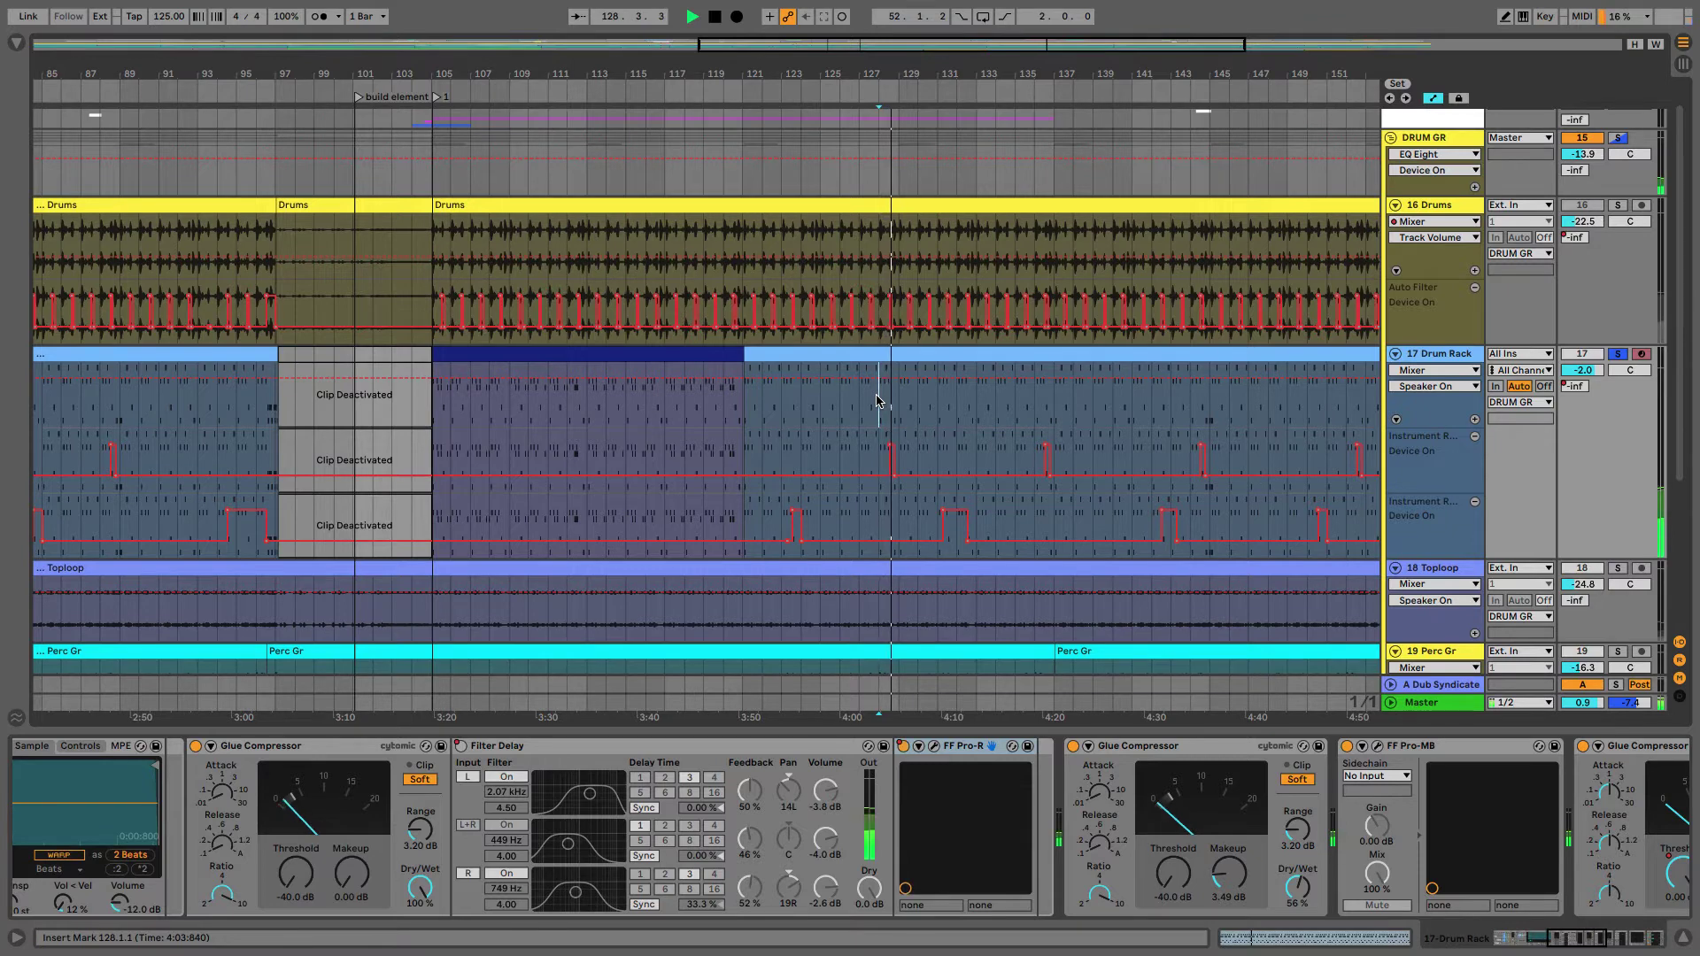
key("space")
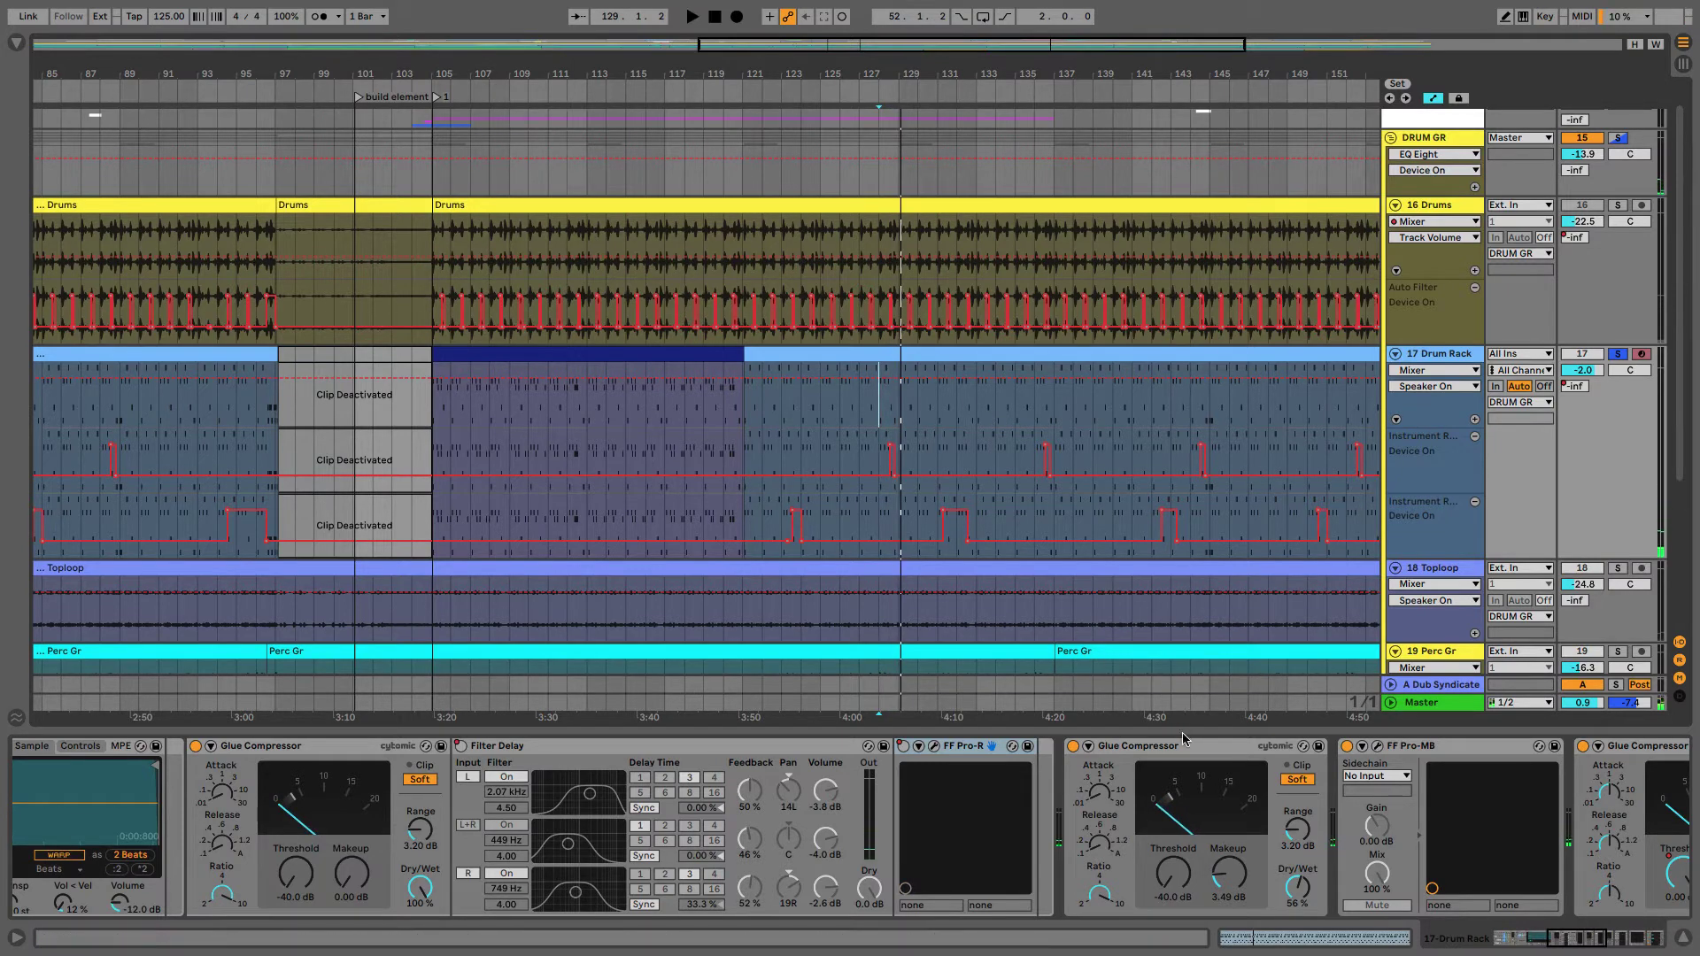
Compare the Drum Rack from bar 121 with the Glue Compressor before FF Pro-MB bypassed and switched back on
scroll(1184, 748, "down", 5)
left_click(811, 750)
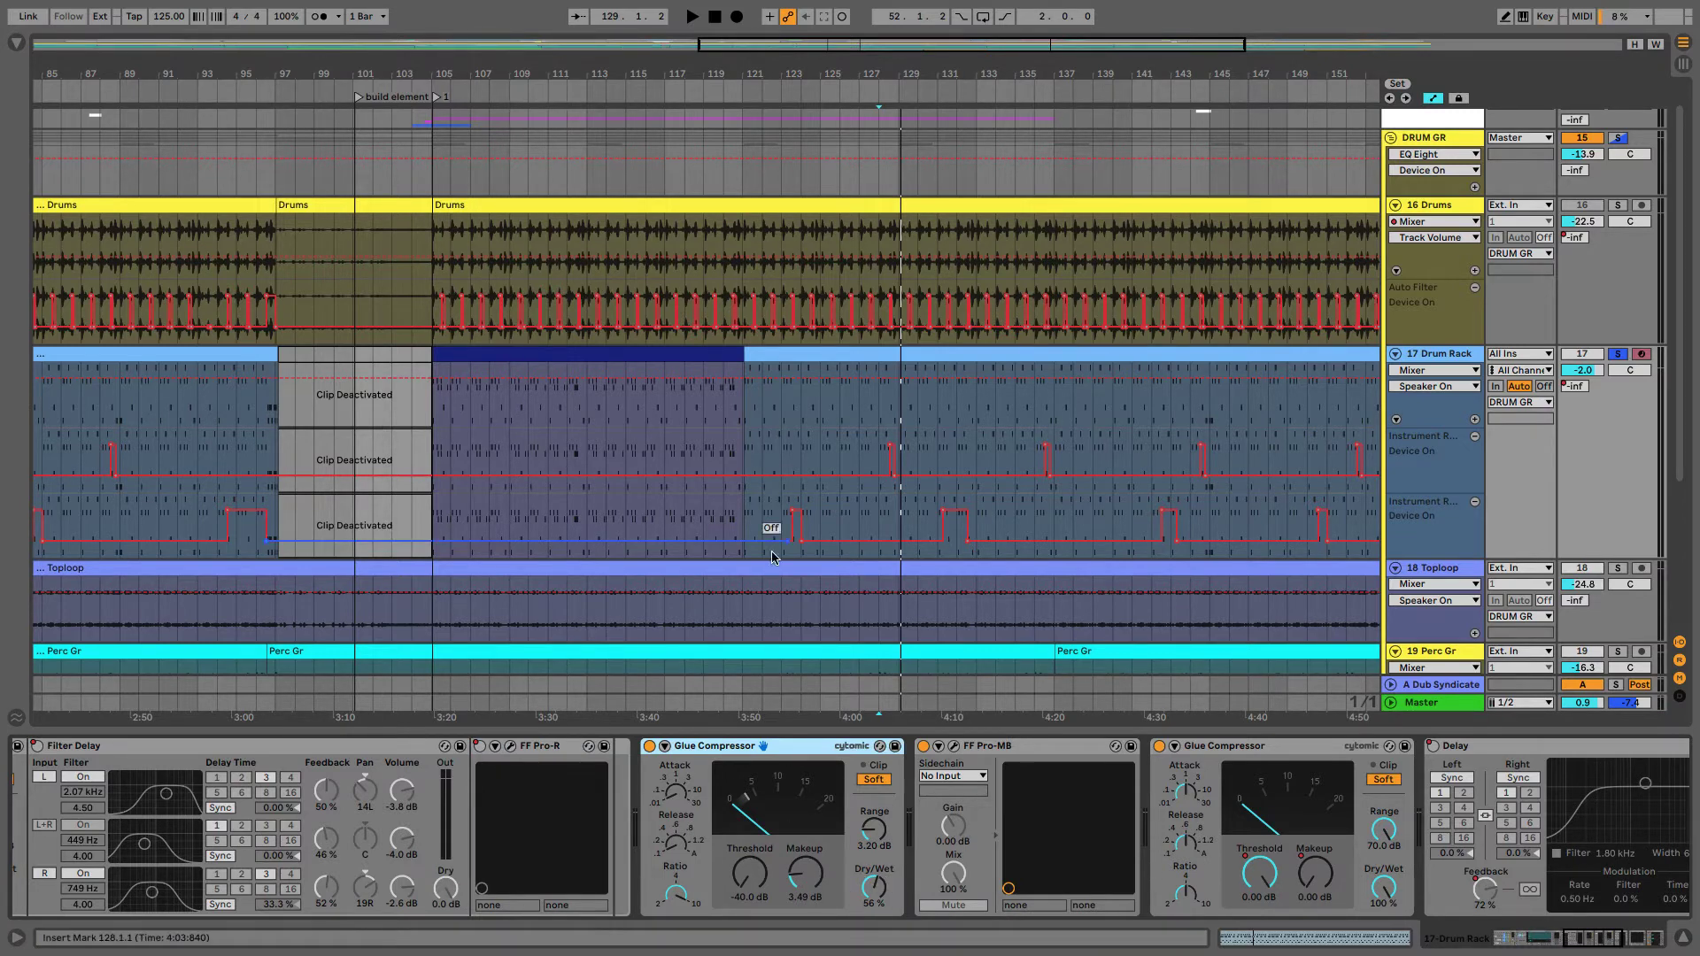
left_click(754, 366)
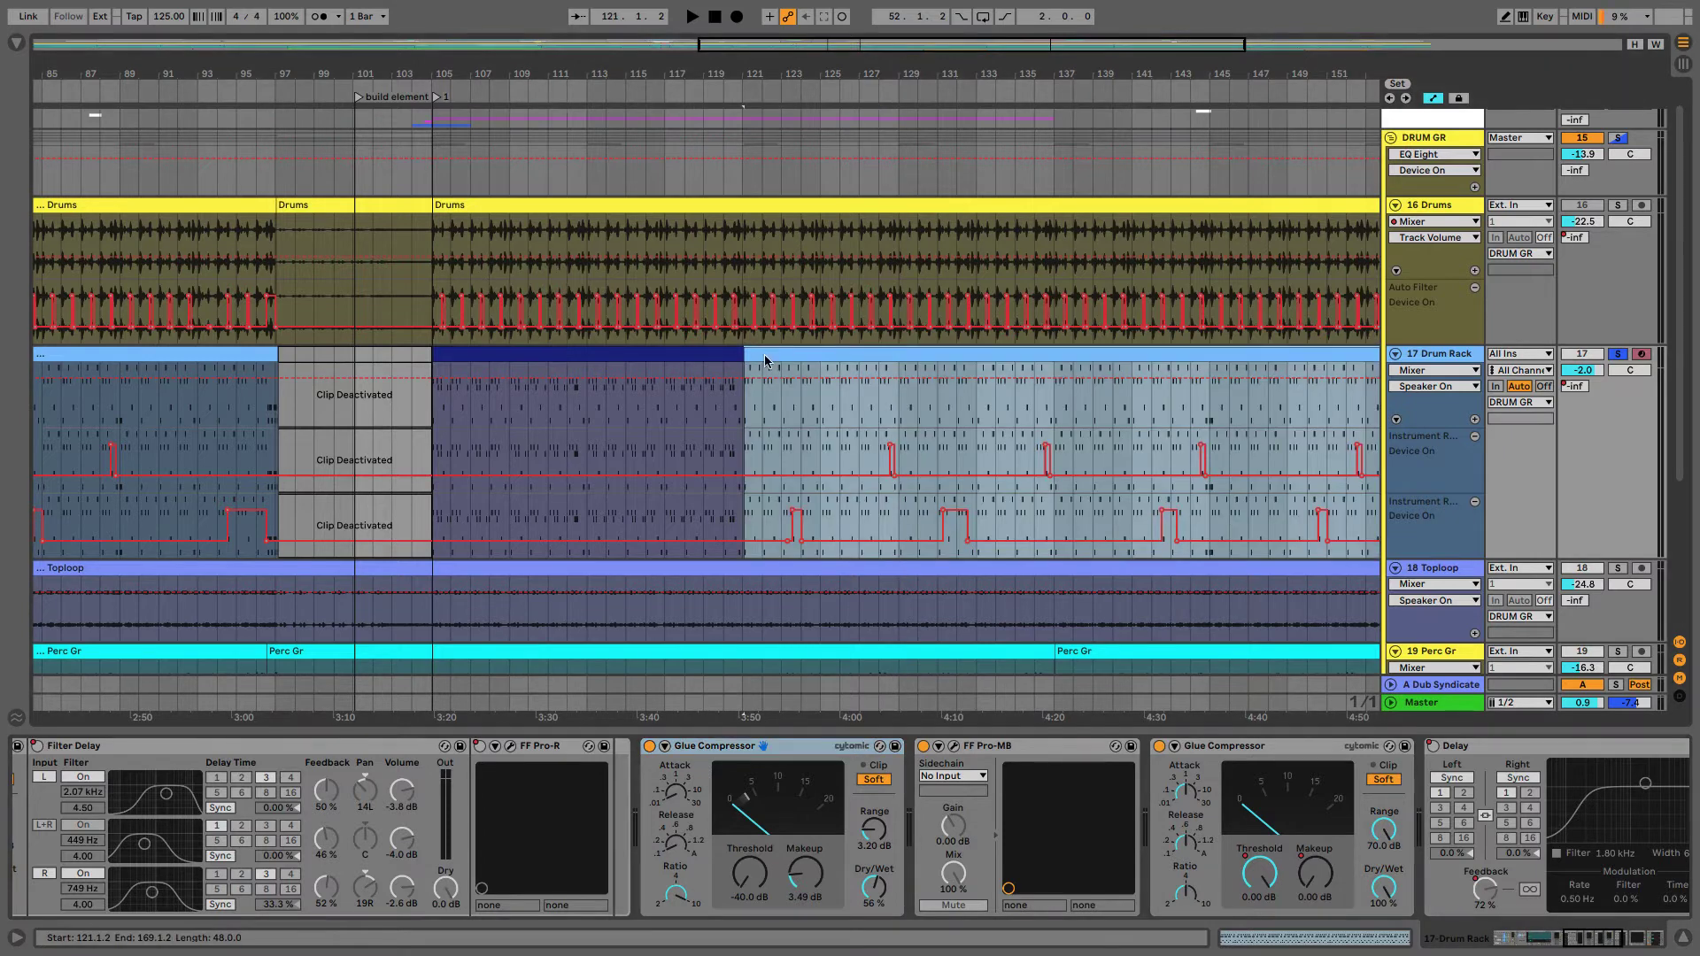
left_click(650, 746)
key("space")
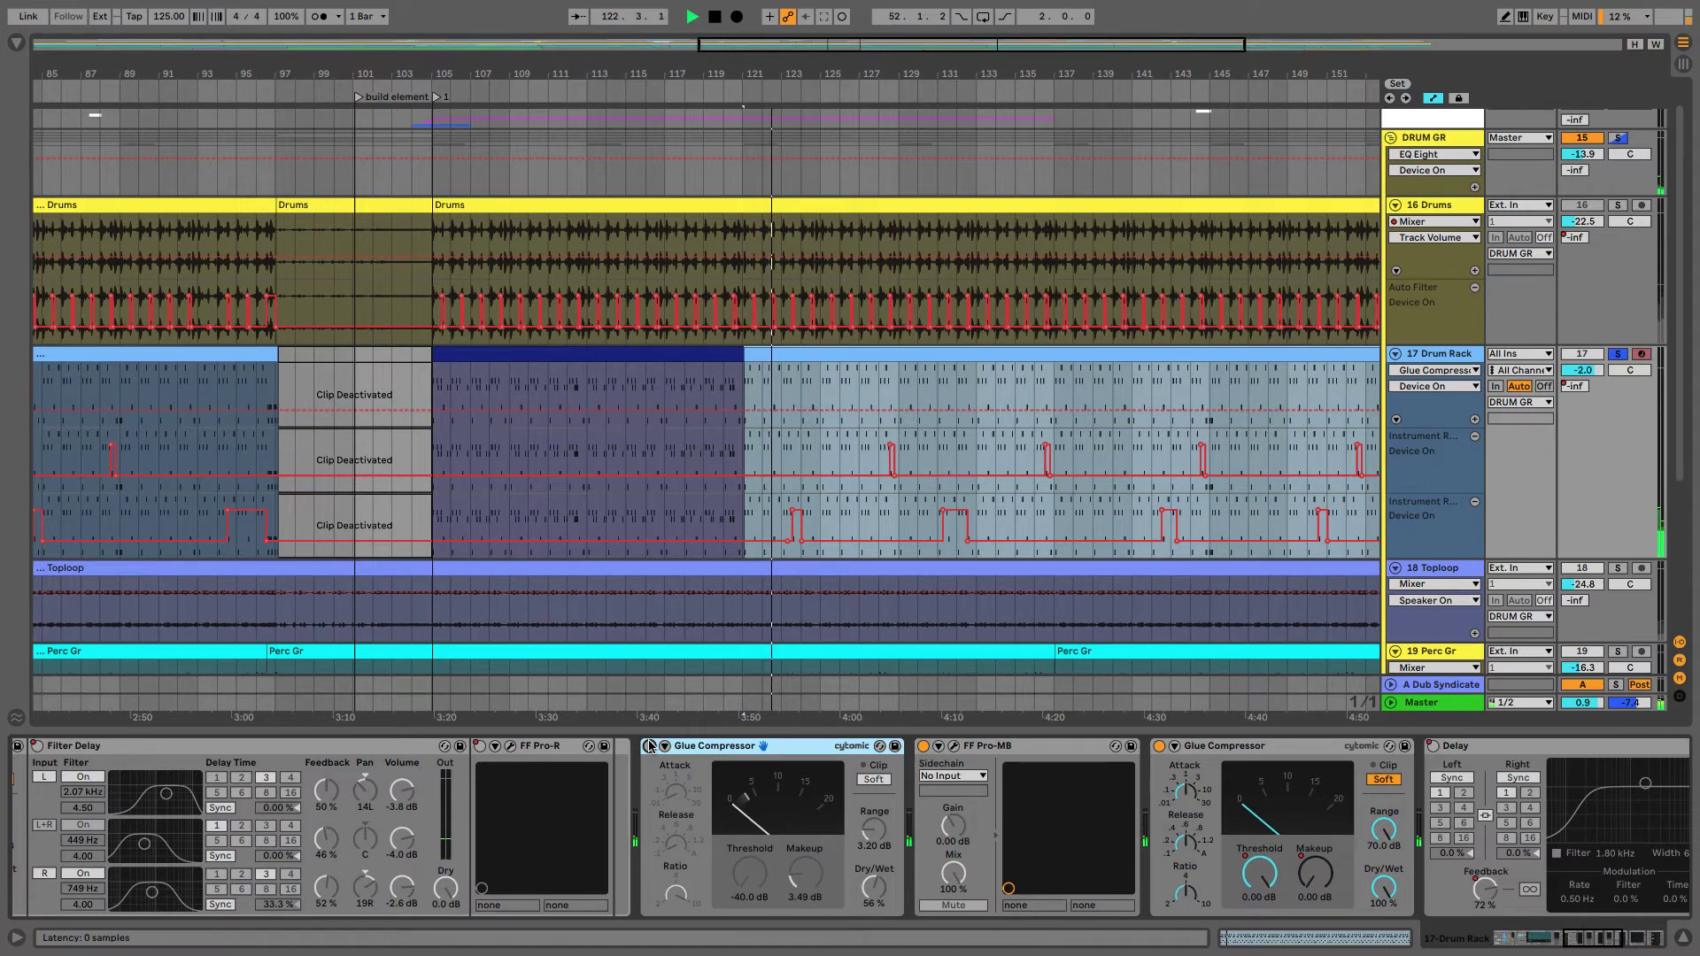
left_click(650, 747)
key("space")
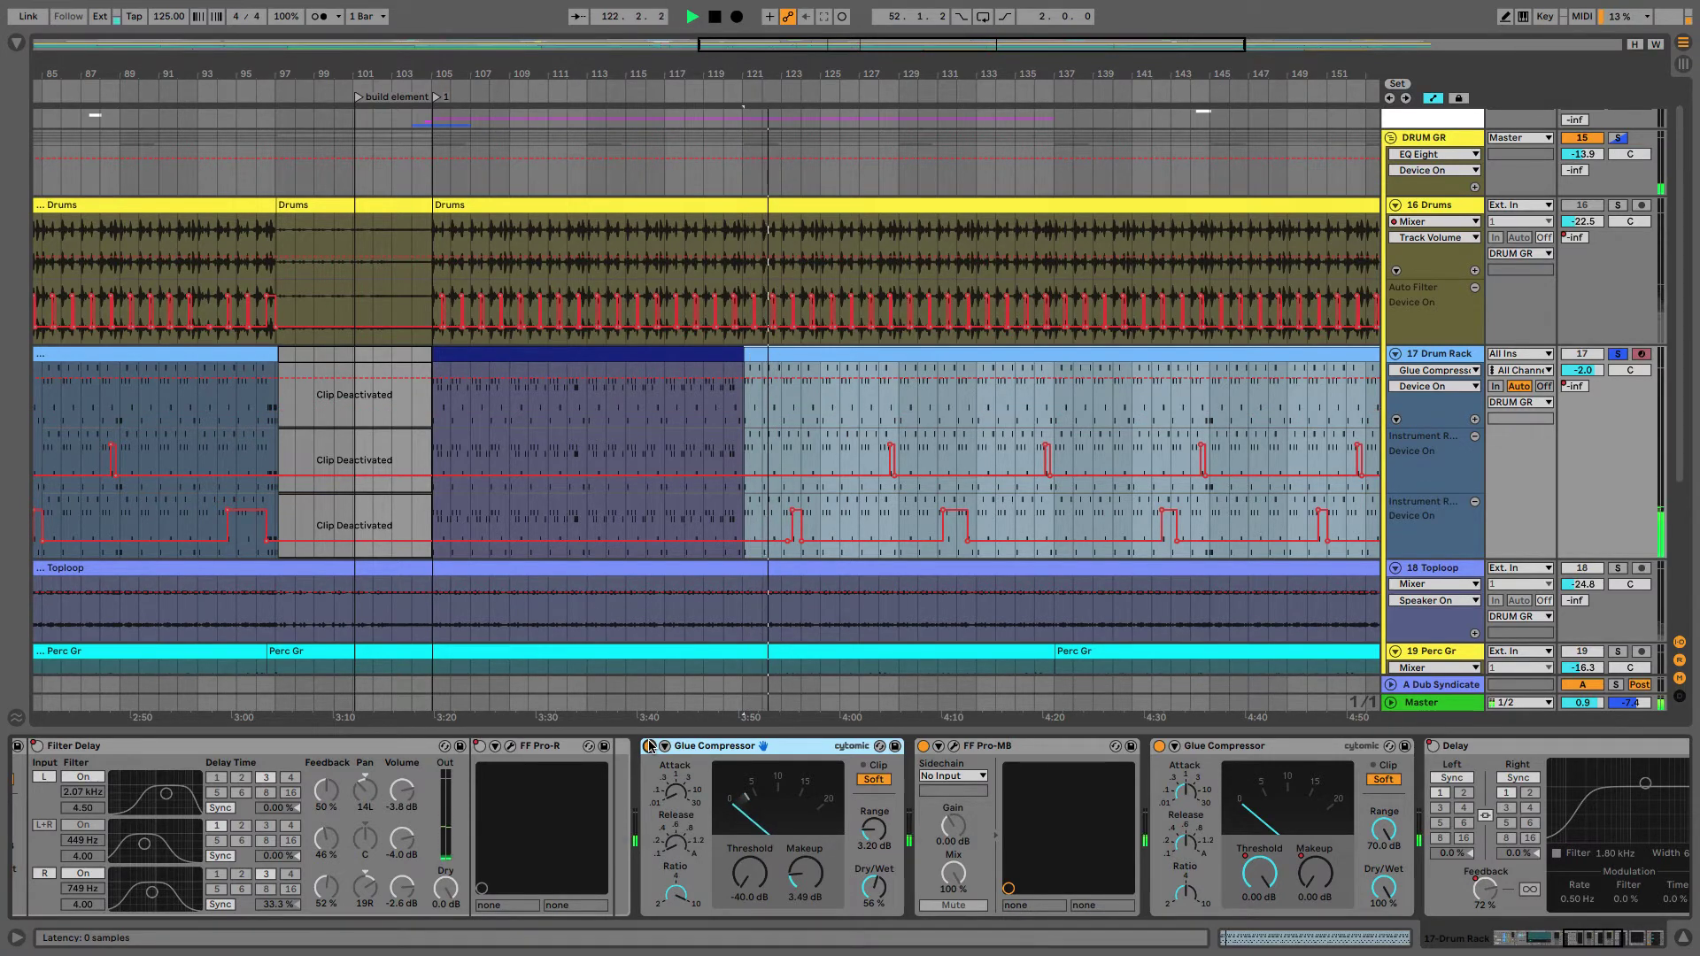
key("space")
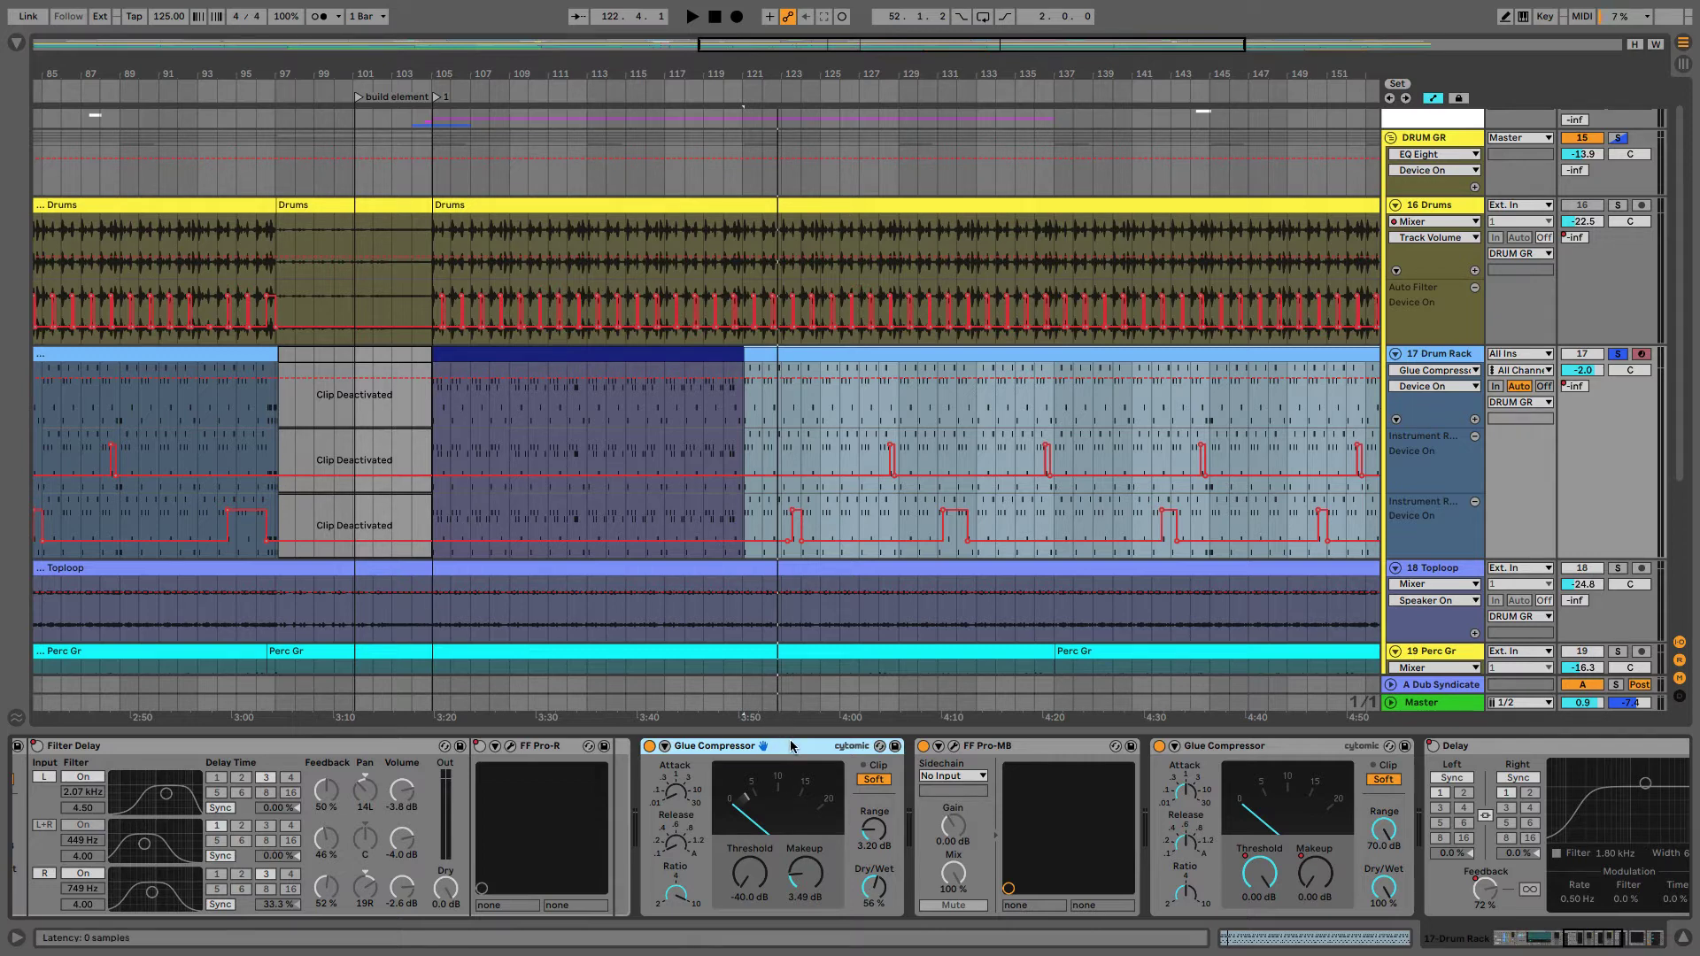
Open the FF Pro-MB plug-in window, place it clear of the device chain, and examine its threshold, range and release settings
left_click(1073, 748)
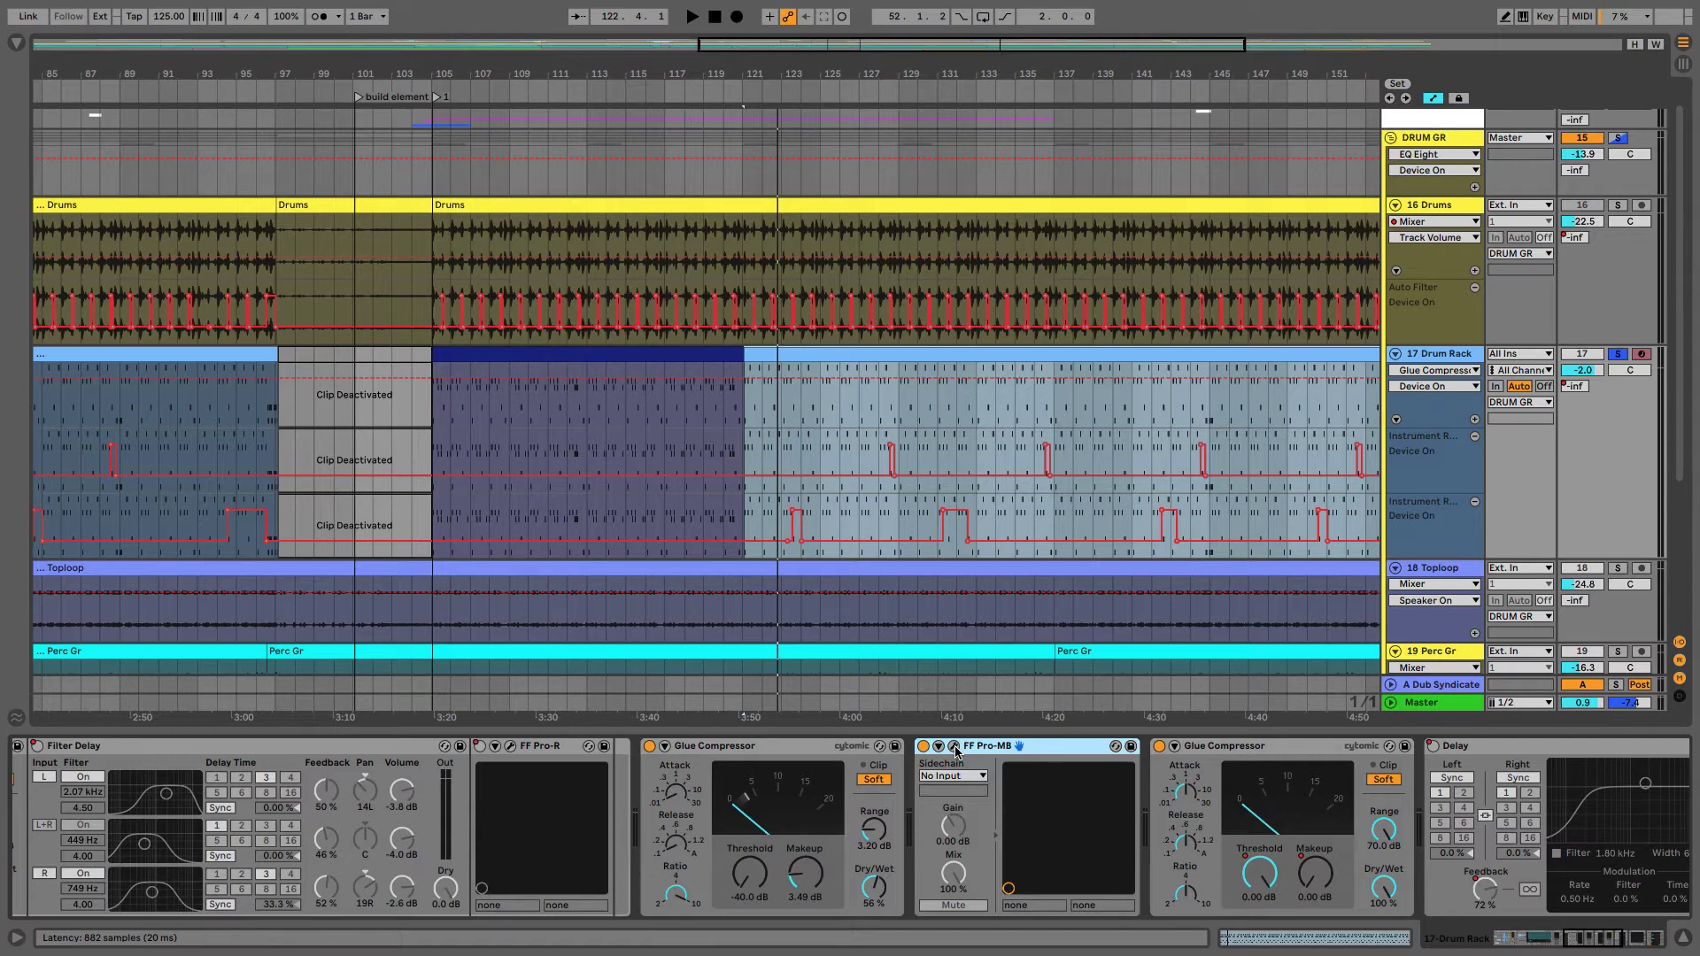
left_click(954, 749)
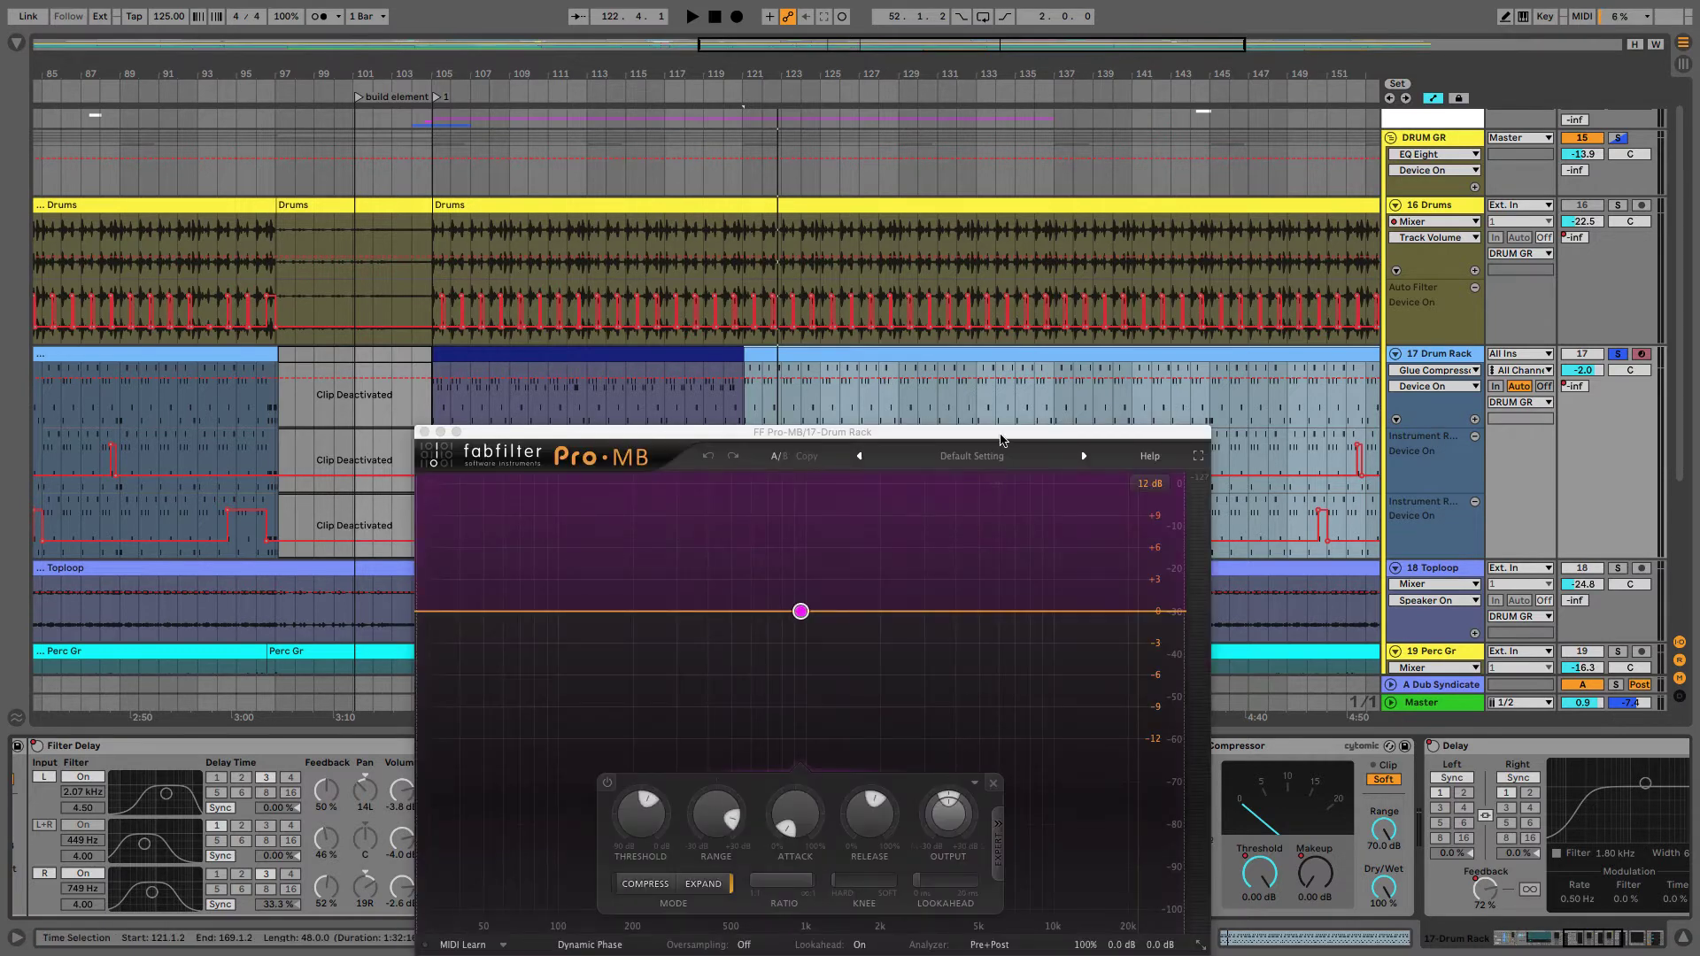
left_click_drag(1004, 442, 608, 183)
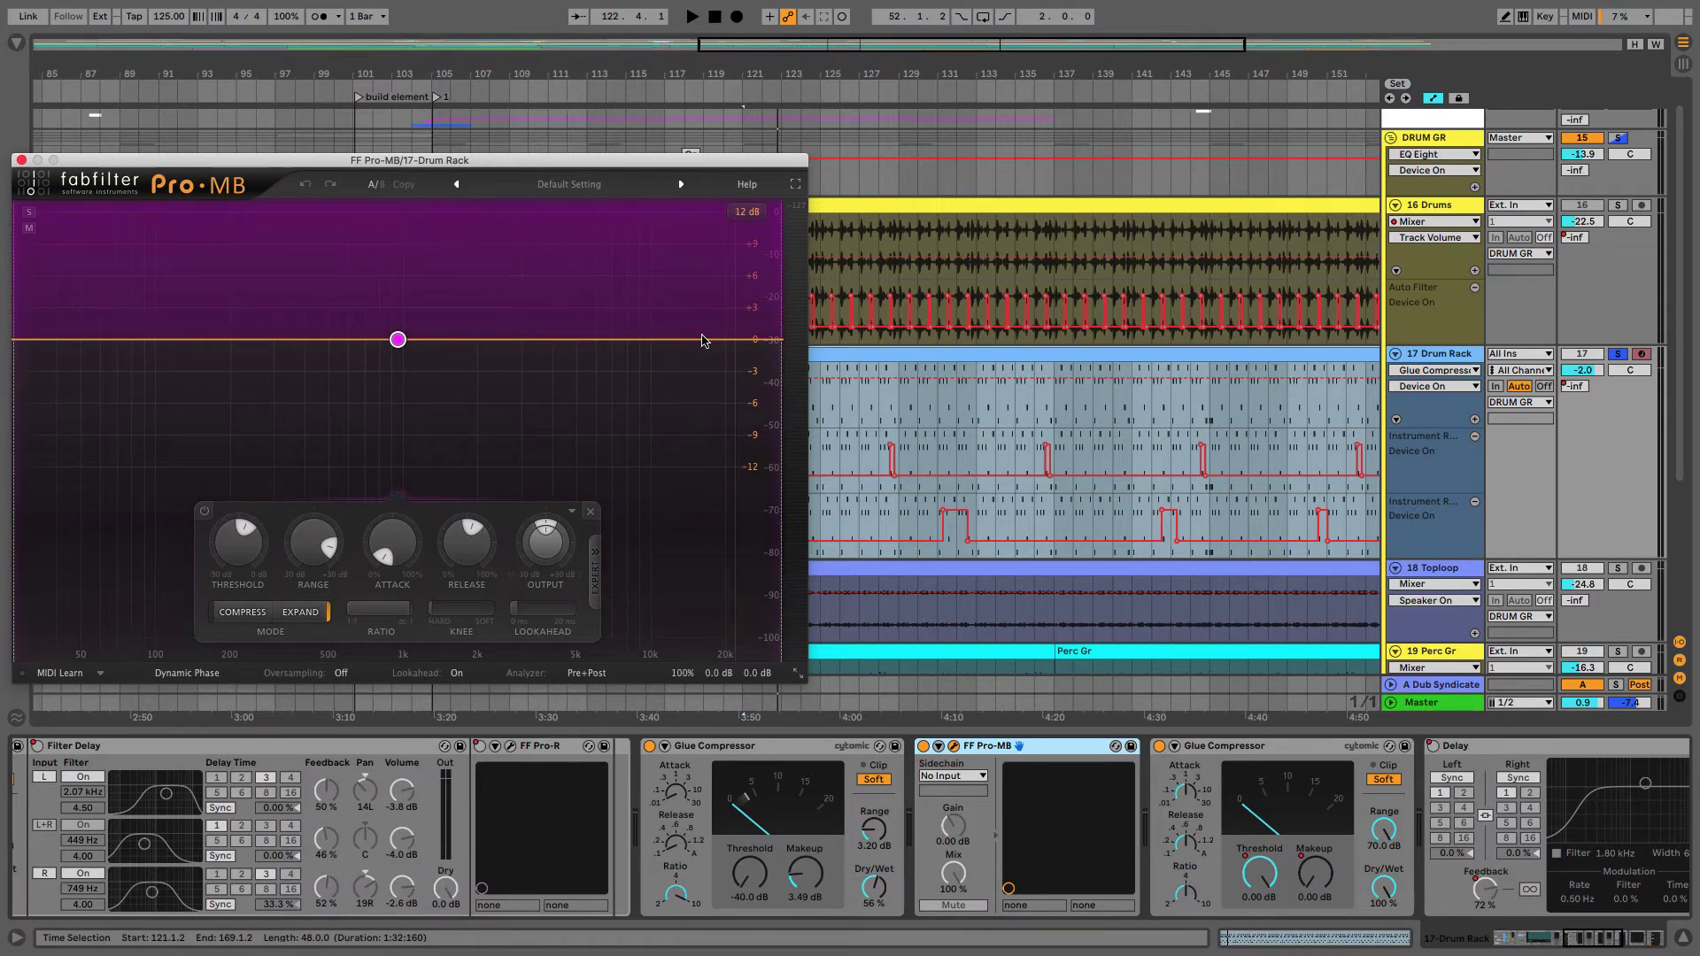
left_click_drag(723, 160, 1516, 142)
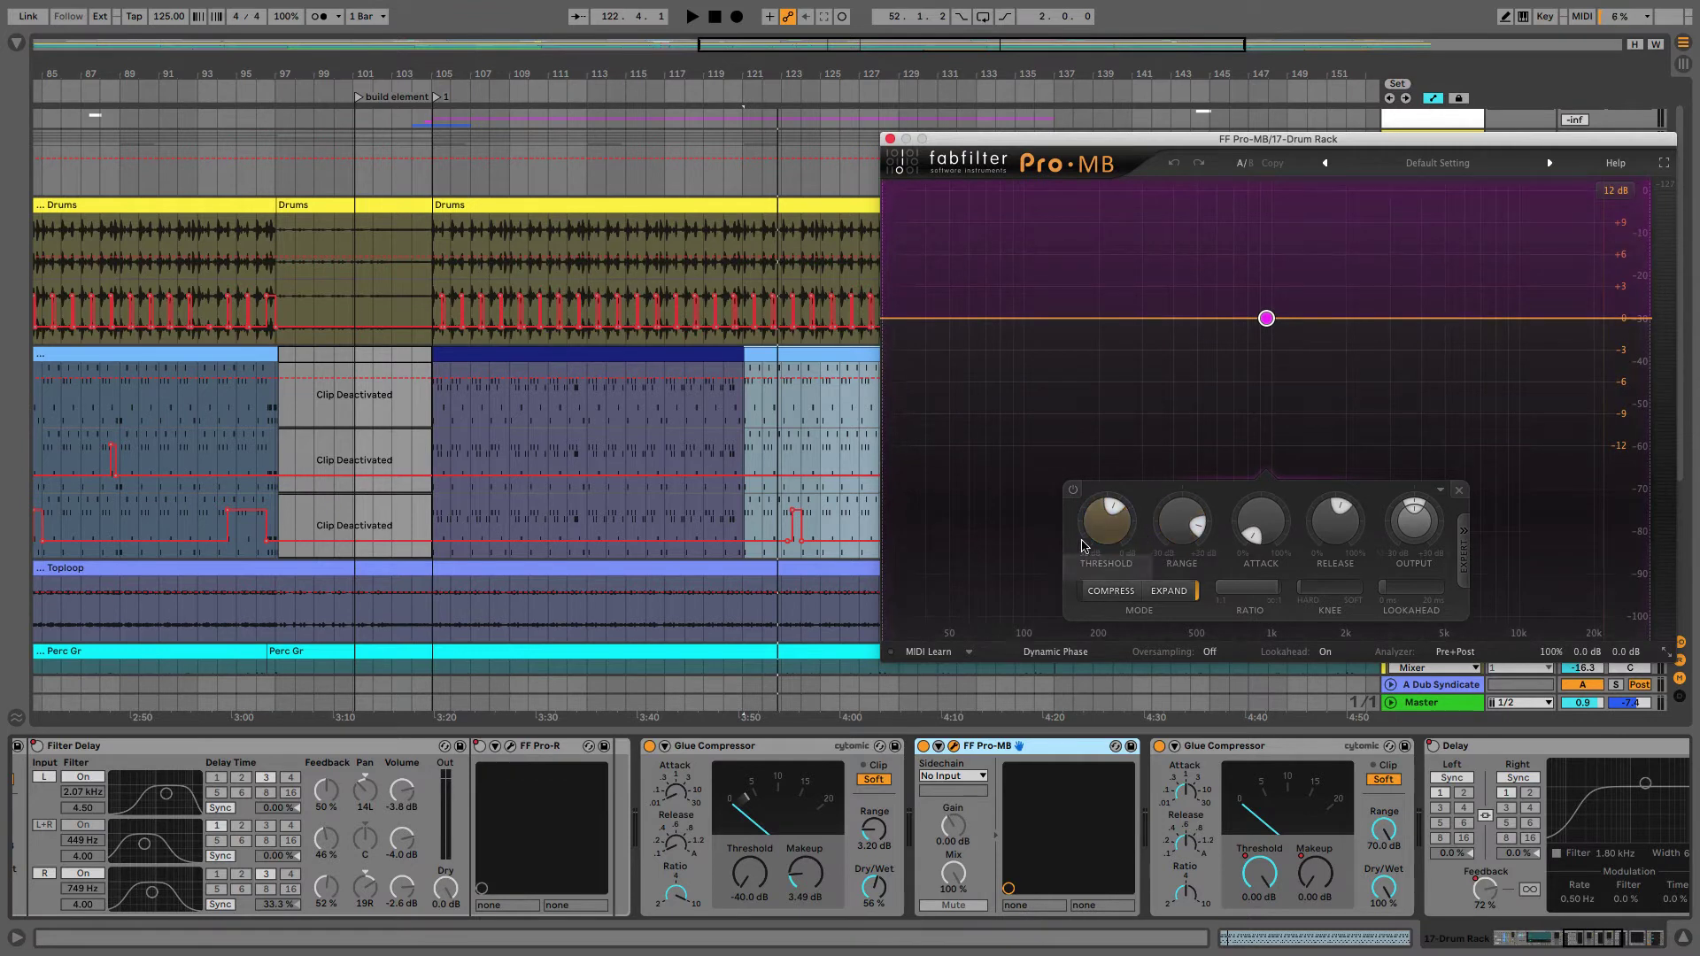
mouse_move(1357, 522)
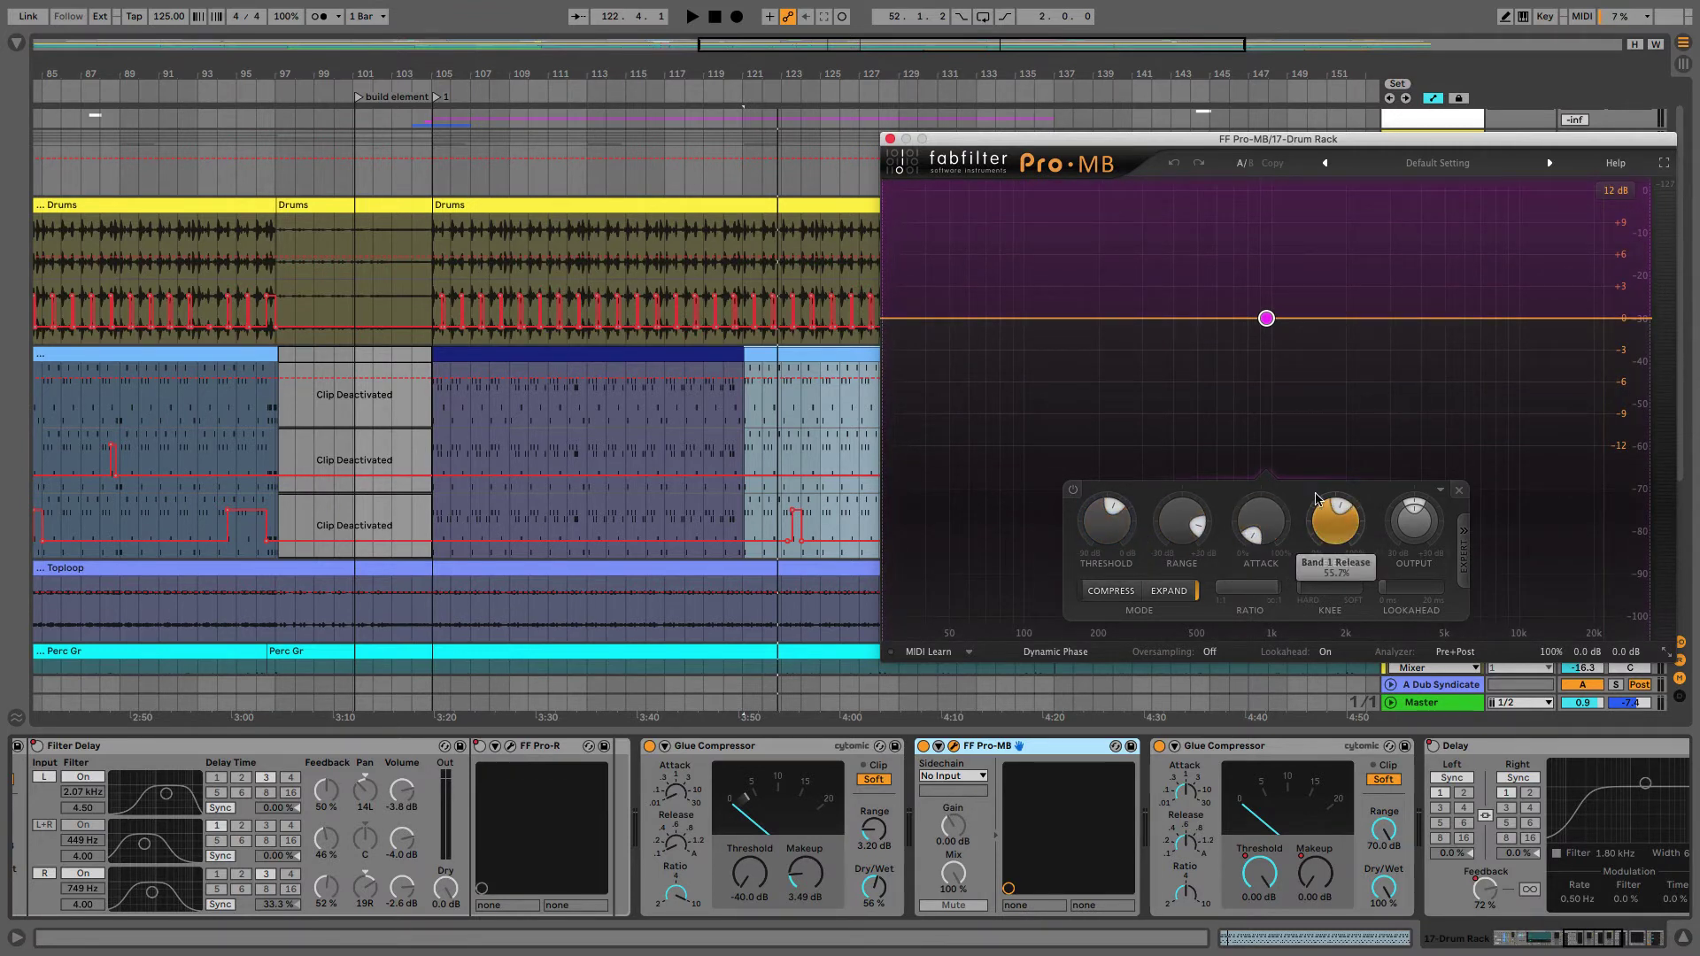
mouse_move(1161, 531)
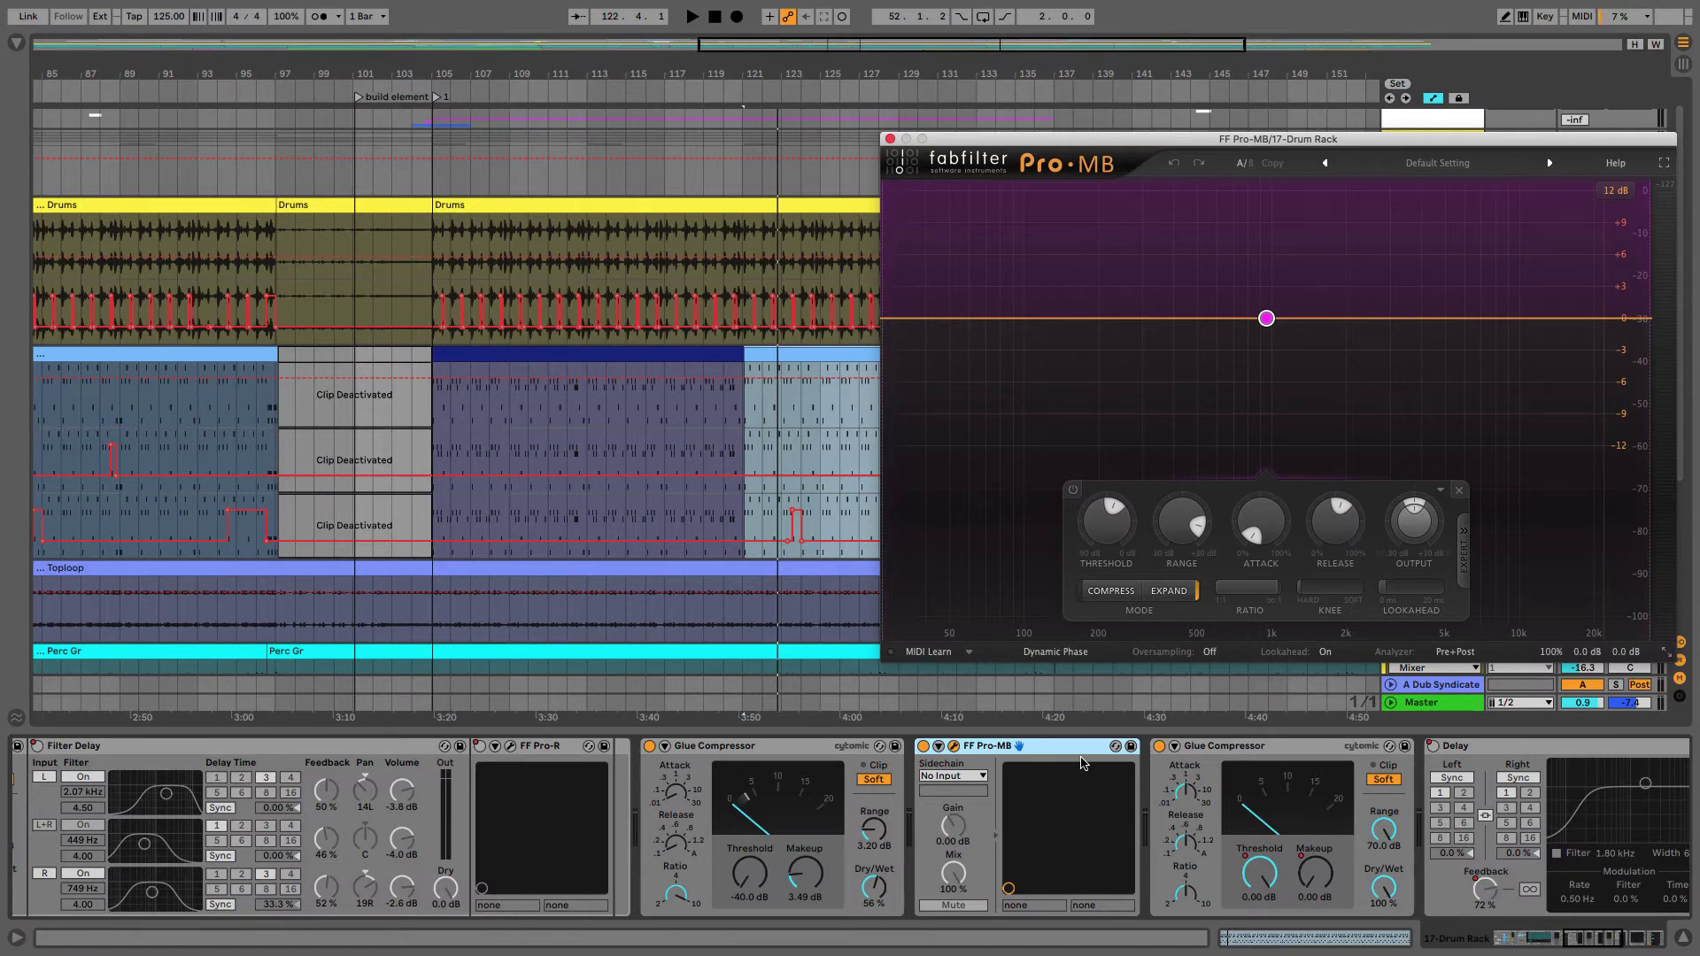
Bypass FF Pro-MB, play the Drum Rack from bar 121 without it, and switch the plug-in back on
left_click(925, 749)
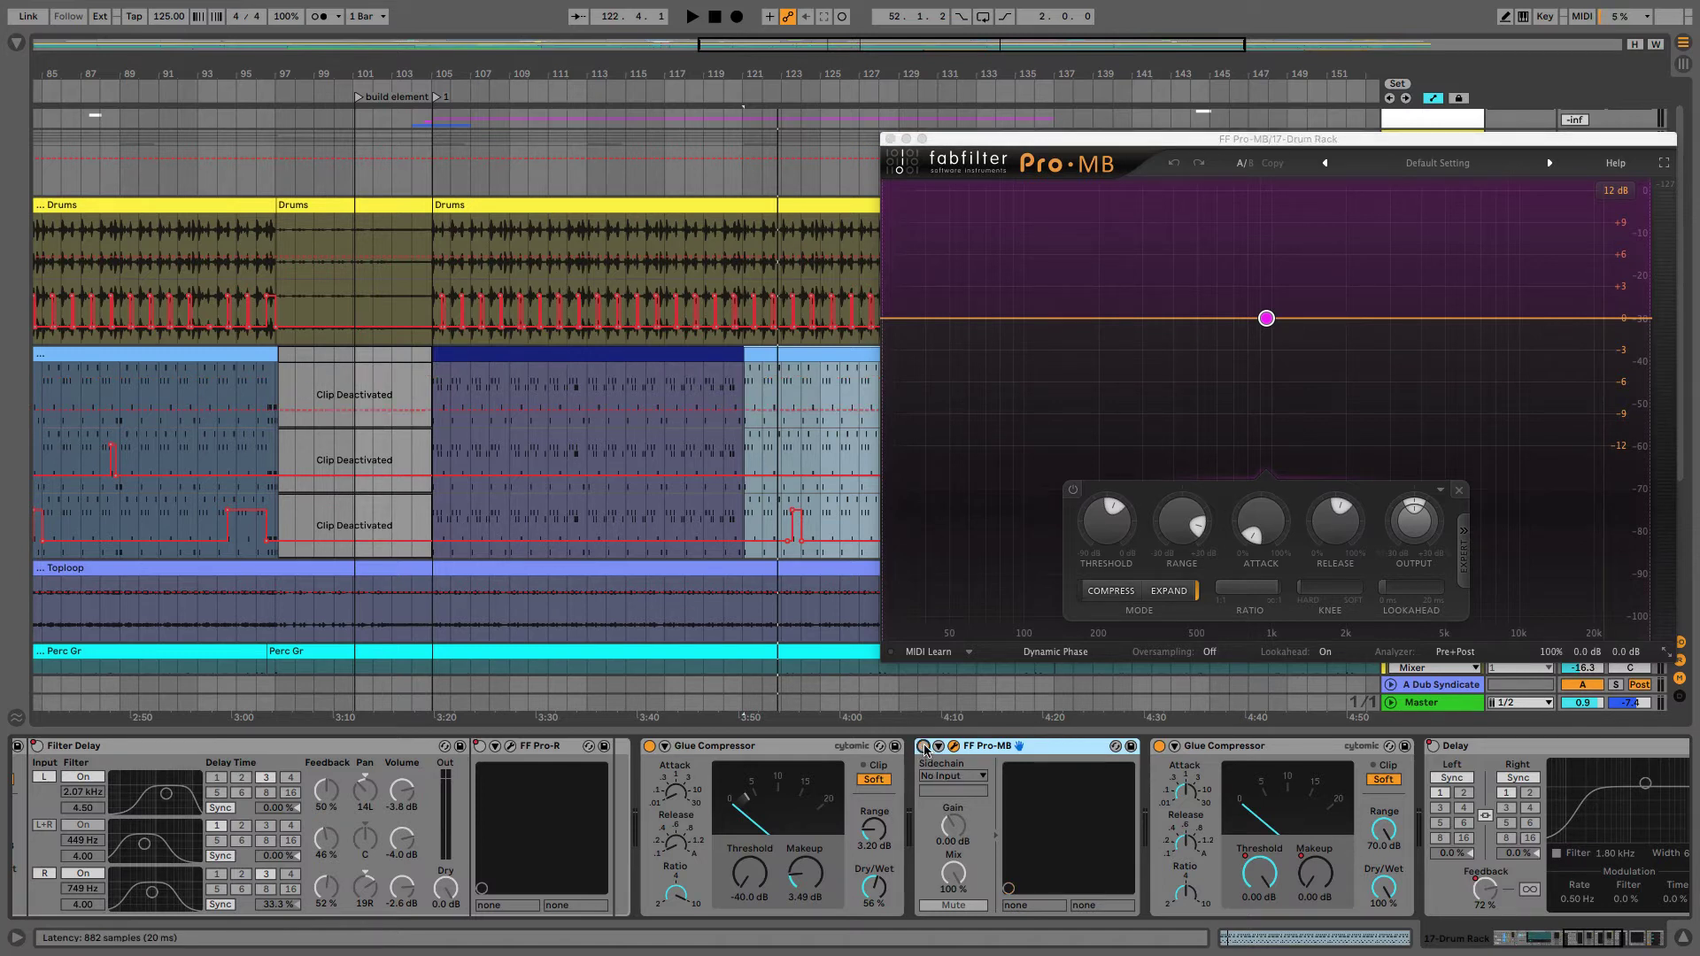
key("space")
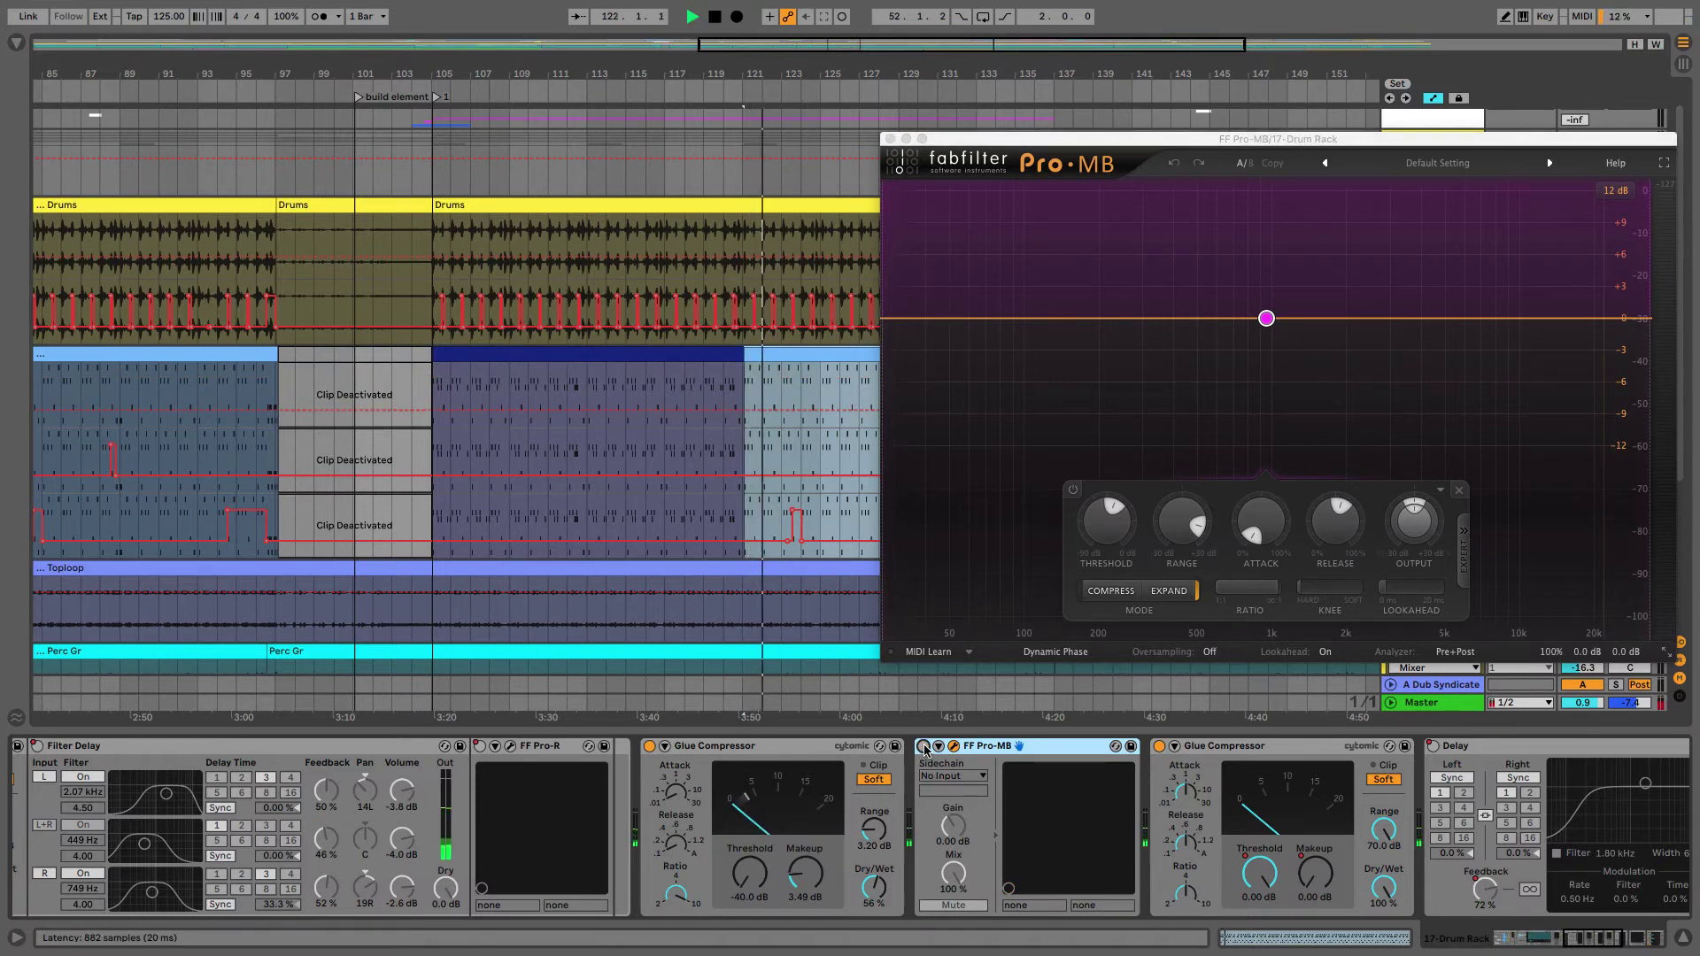
key("space")
left_click(925, 749)
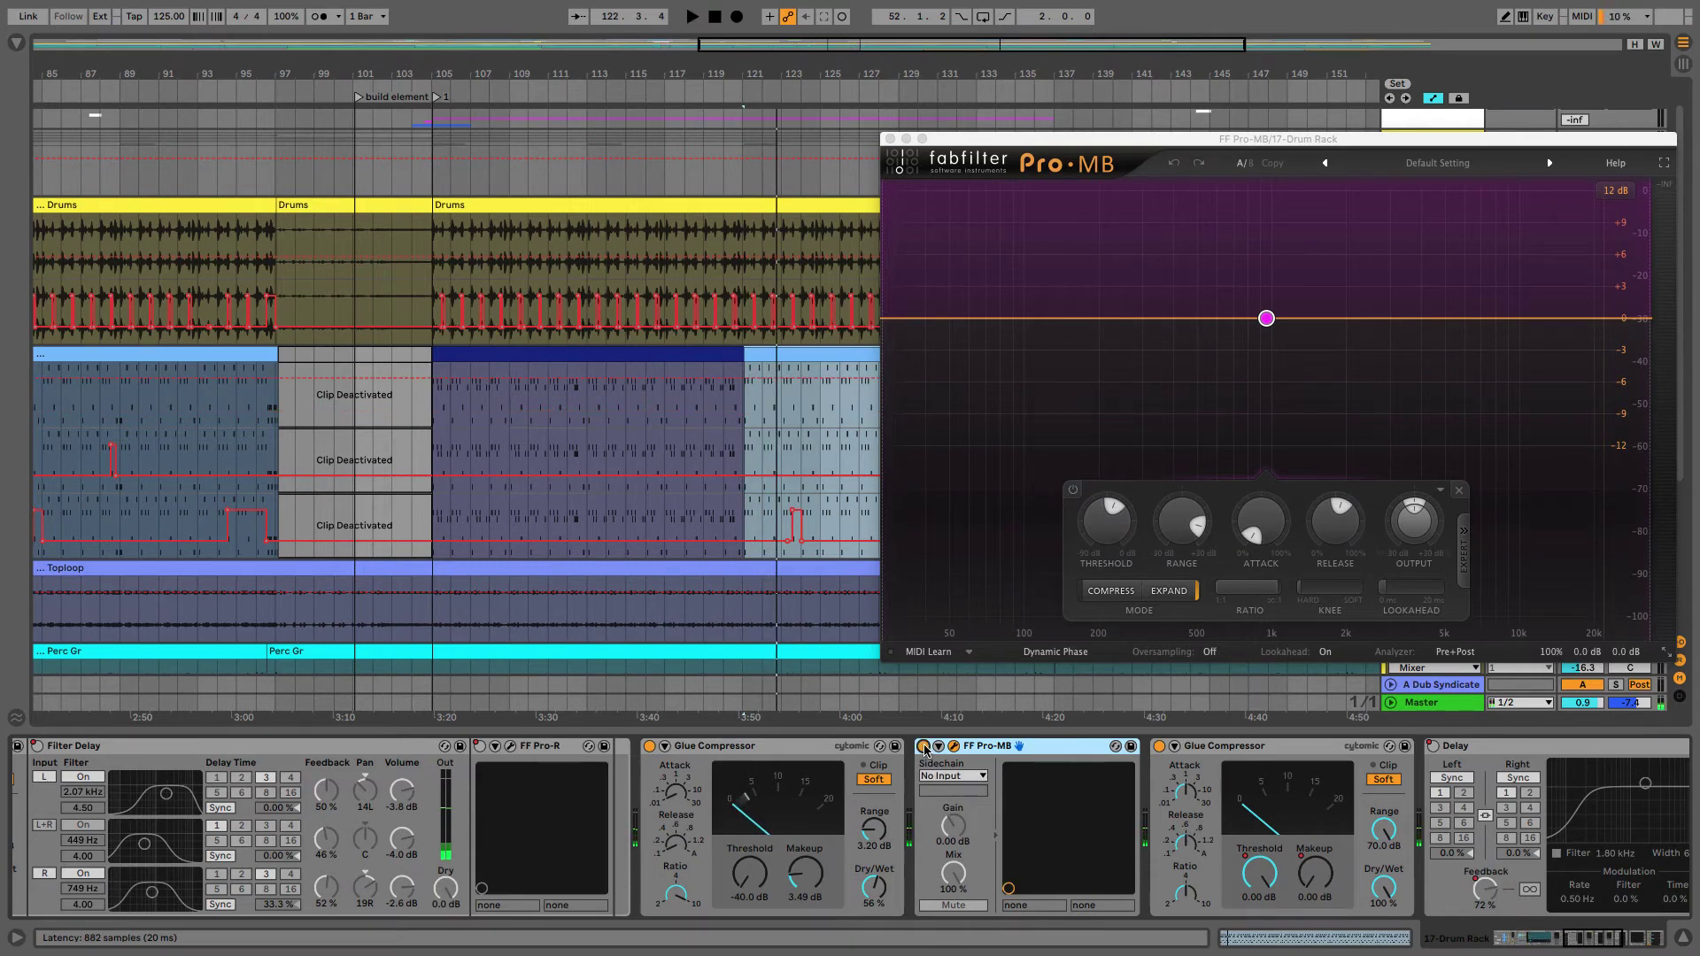
Play the Drum Rack from bar 121 with FF Pro-MB on, and compare it with the preceding Glue Compressor bypassed and switched back on
key("space")
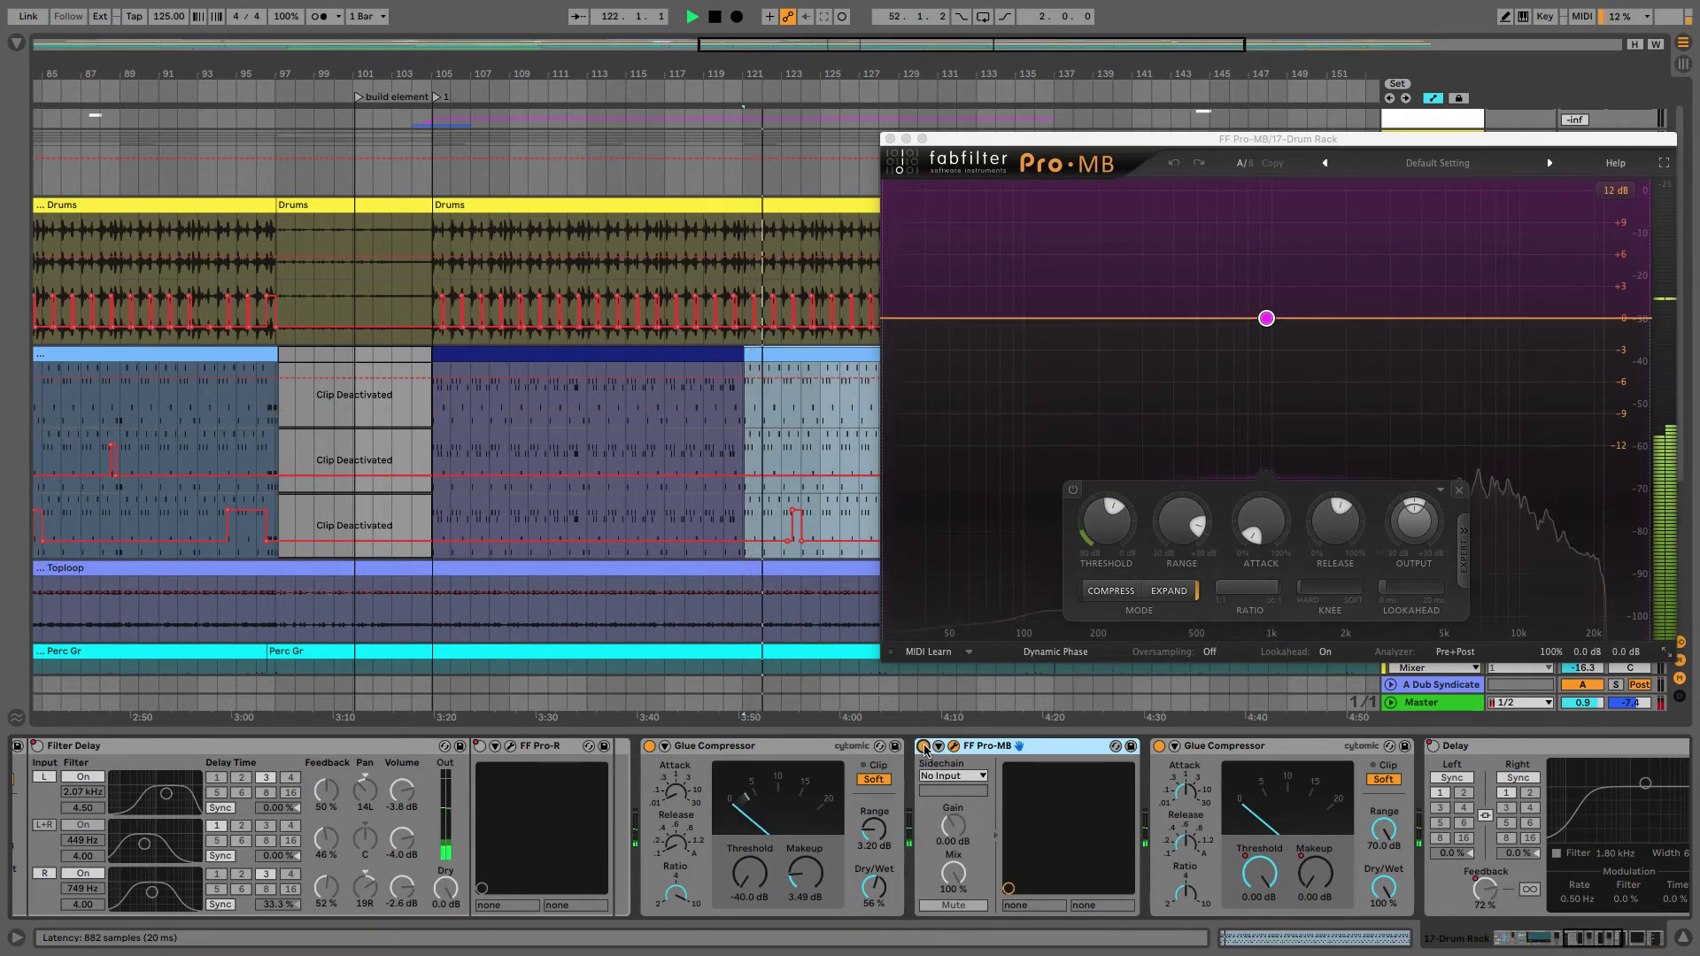
key("space")
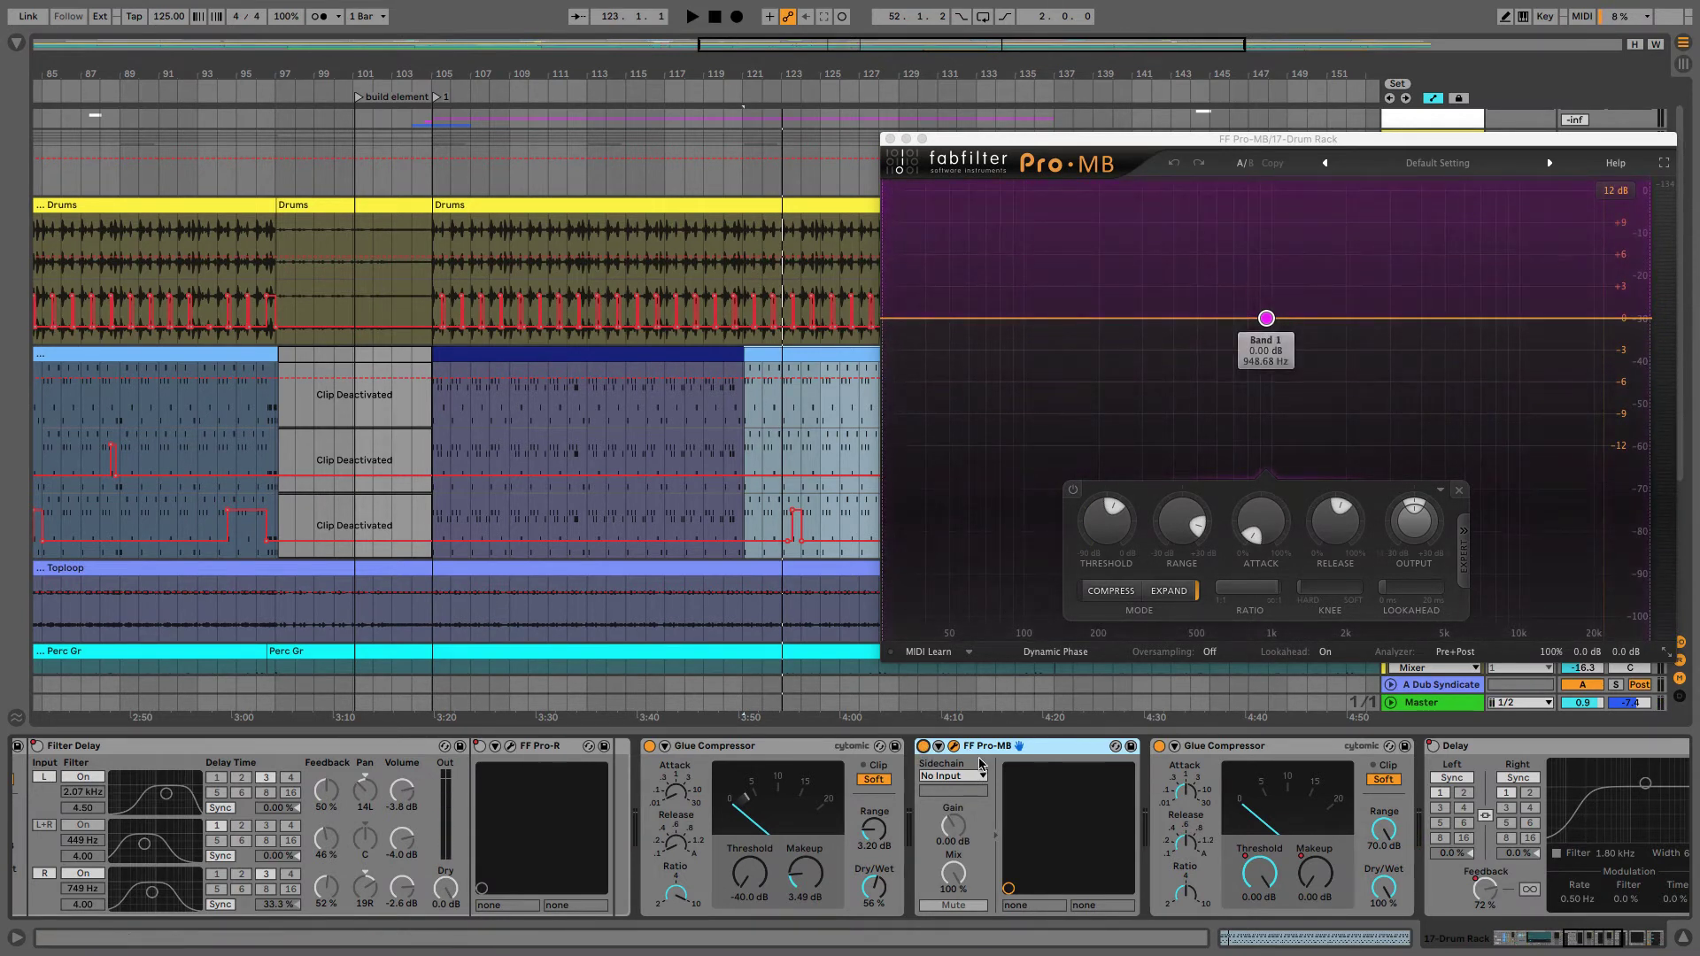
left_click(705, 749)
key("0")
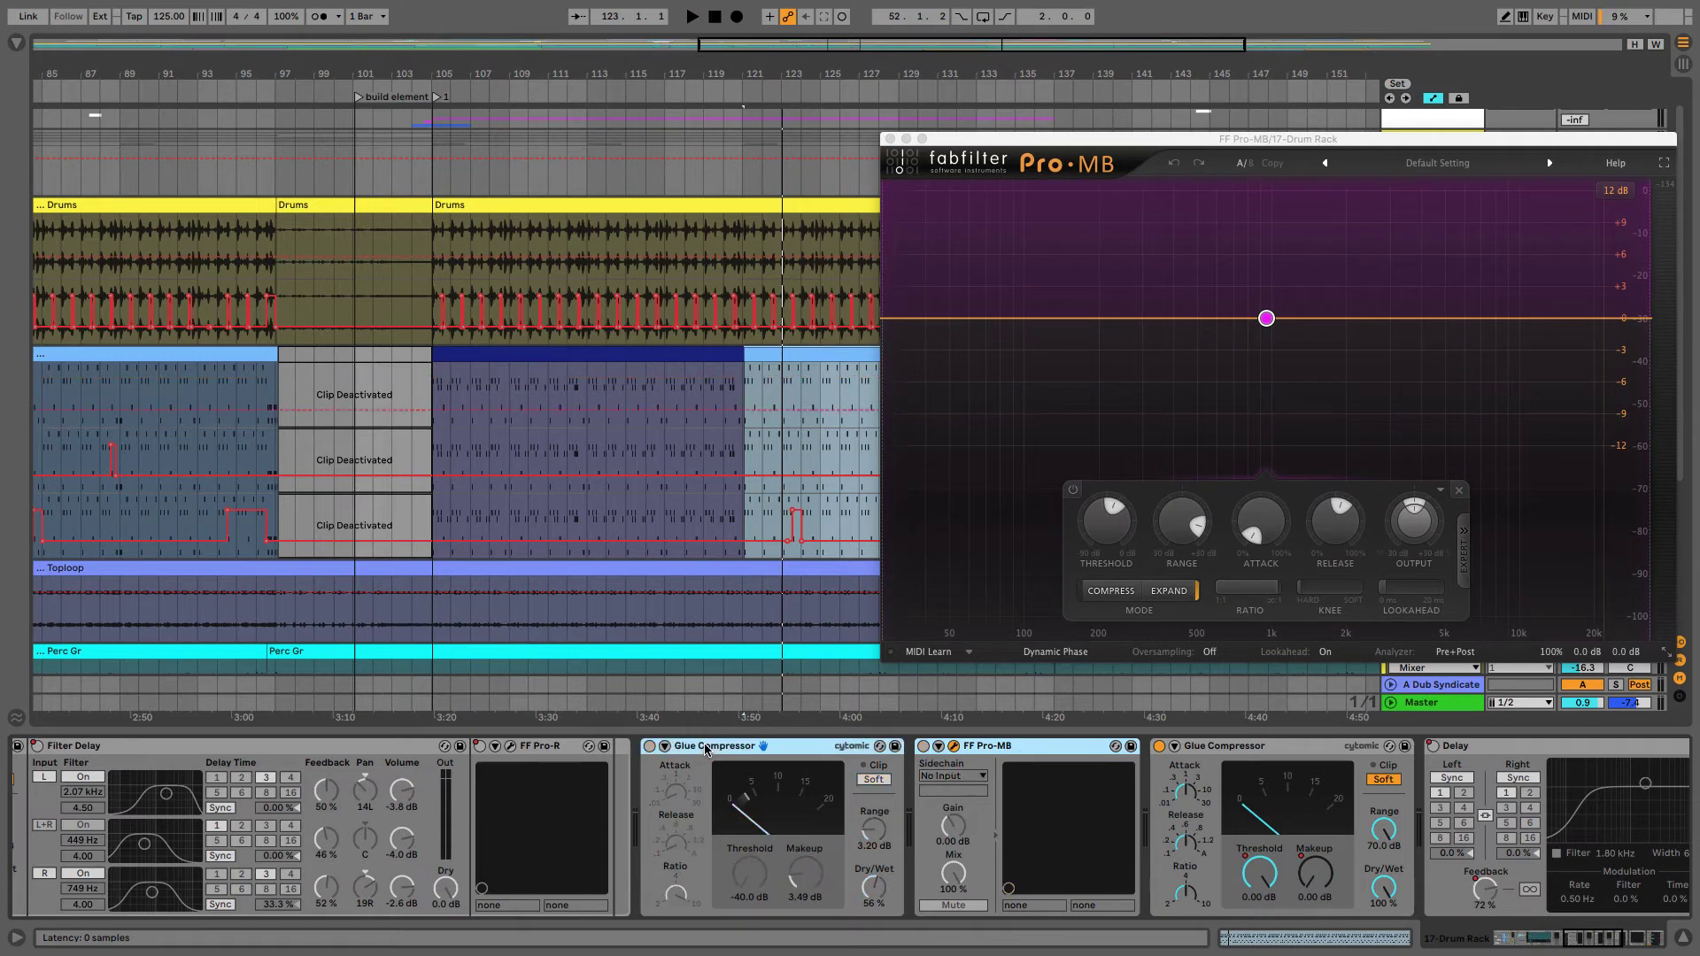
key("space")
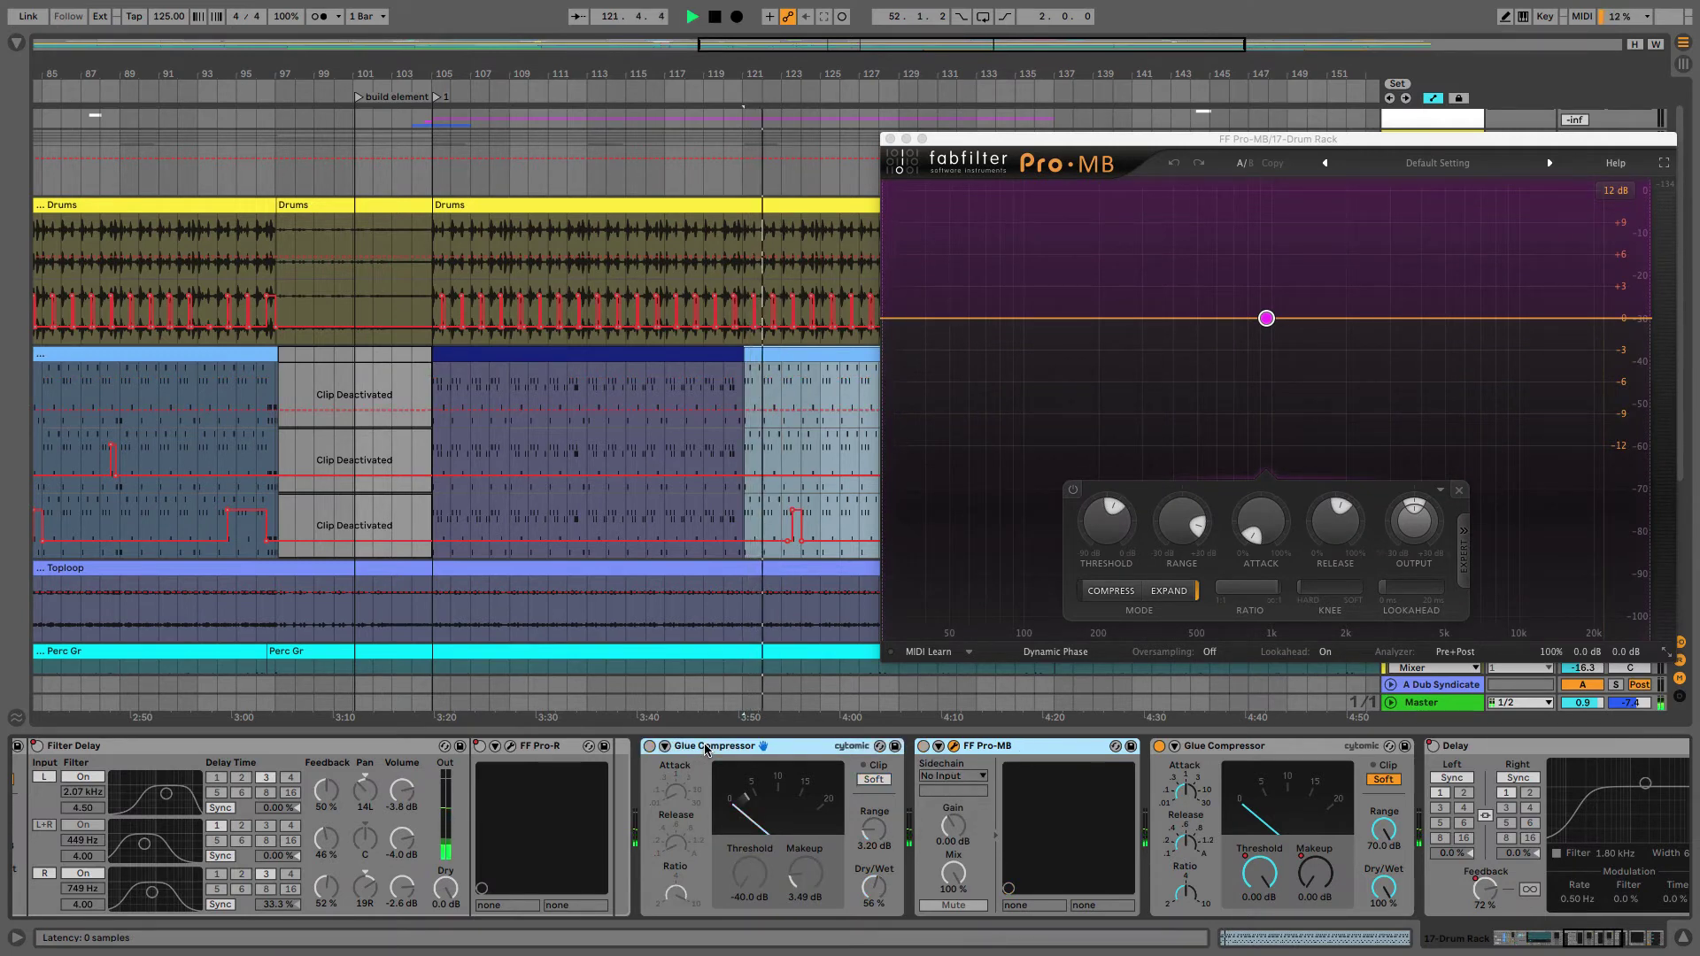
key("0")
key("space")
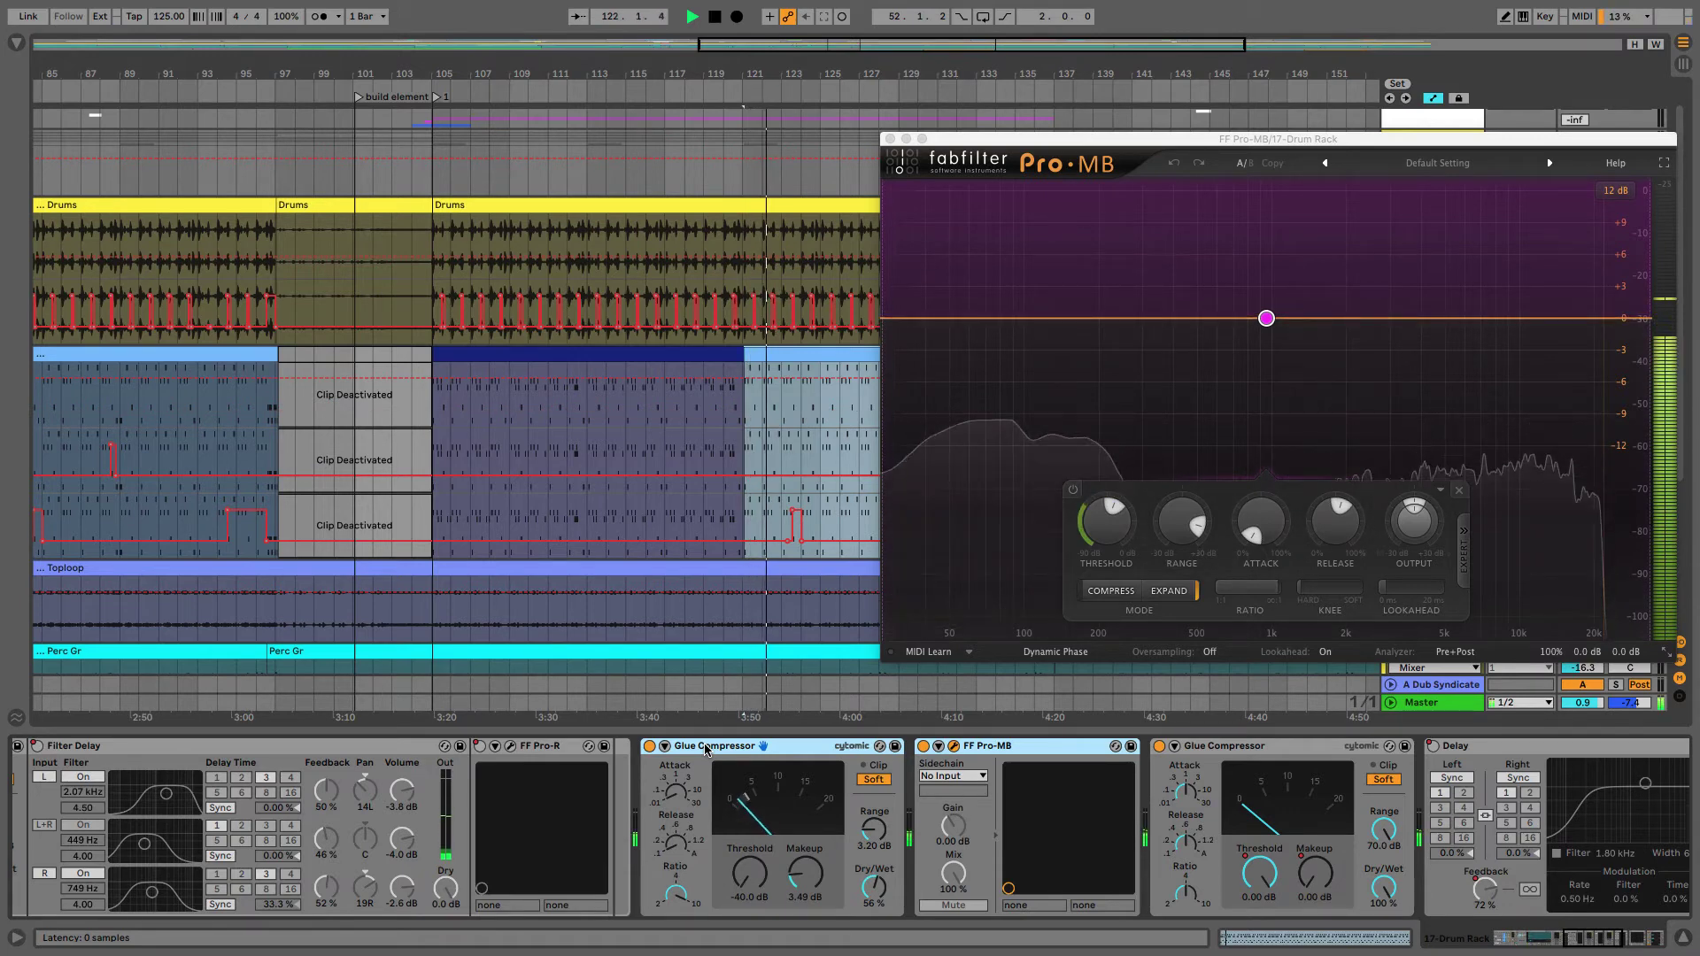
key("space")
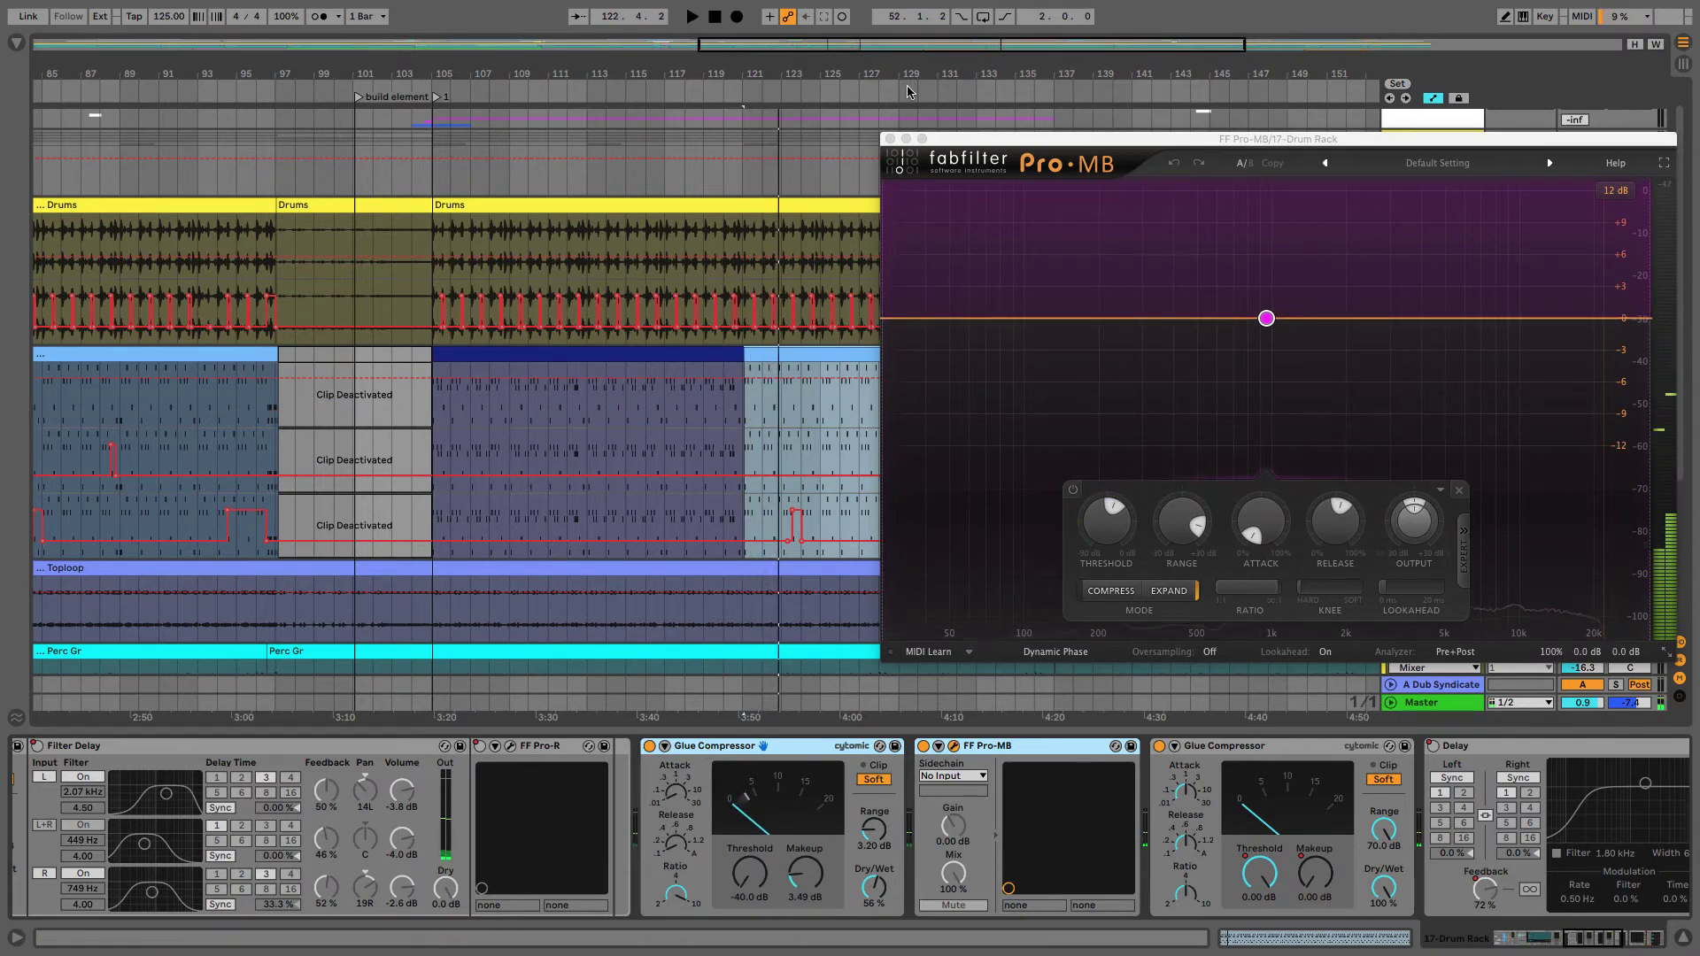
Close the FF Pro-MB window and show the Threshold automation of the Glue Compressor that follows FF Pro-MB
left_click(890, 139)
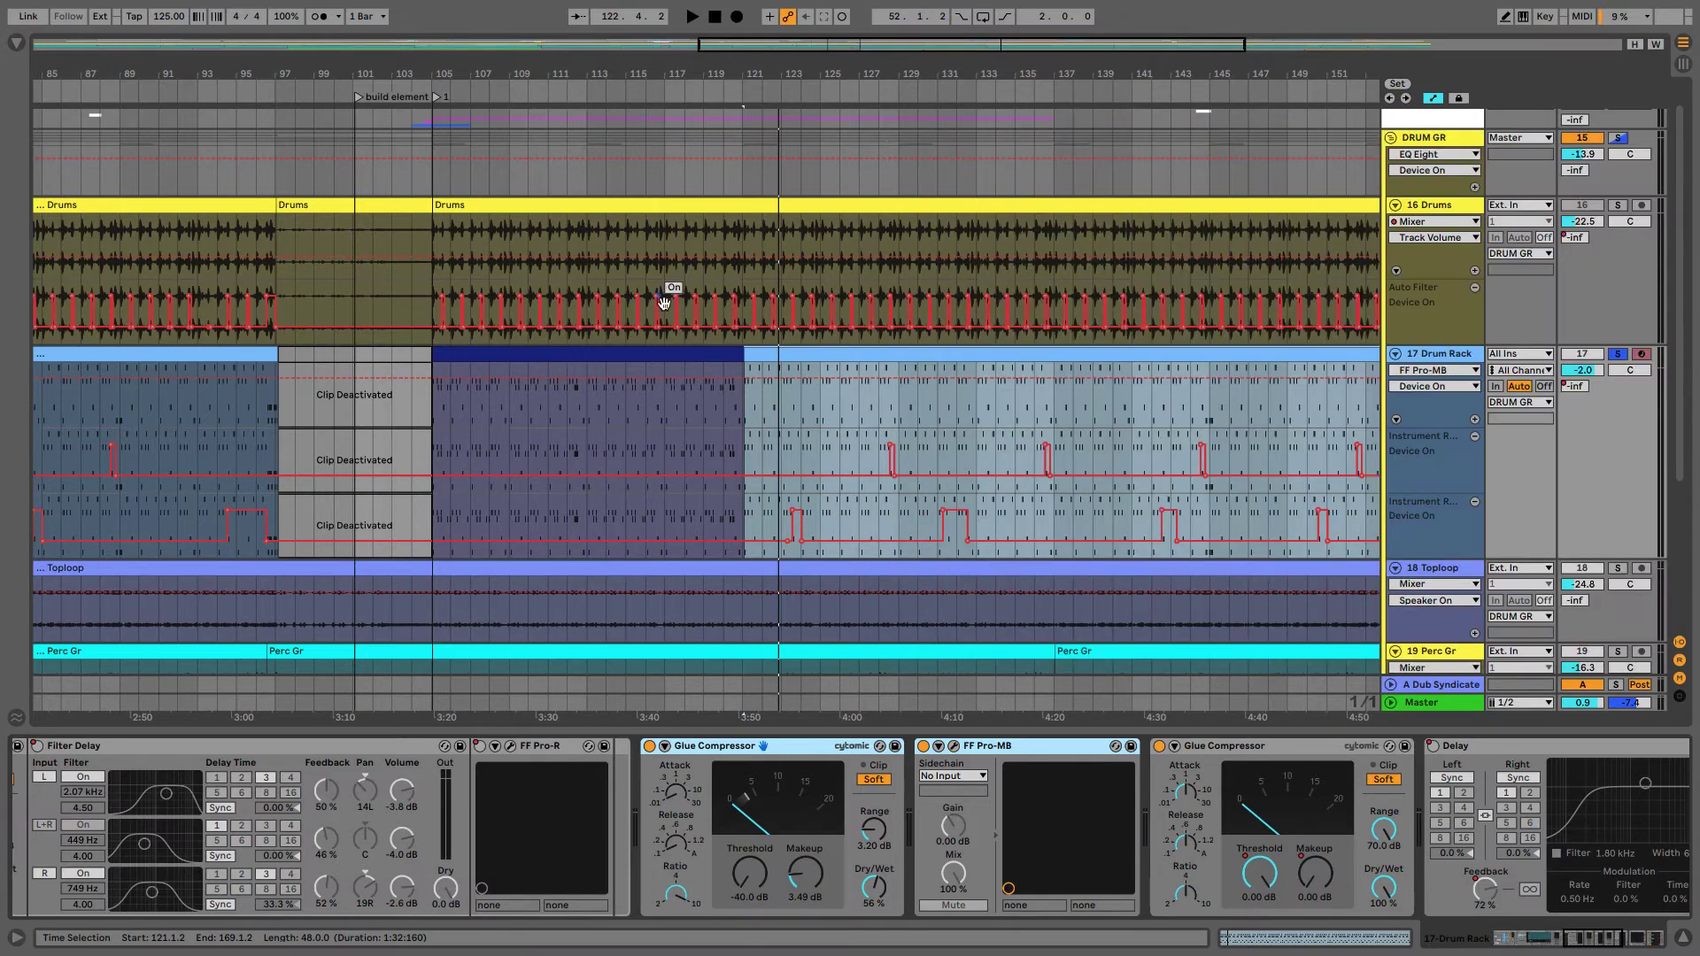
left_click(1313, 752)
scroll(1314, 751, "right", 5)
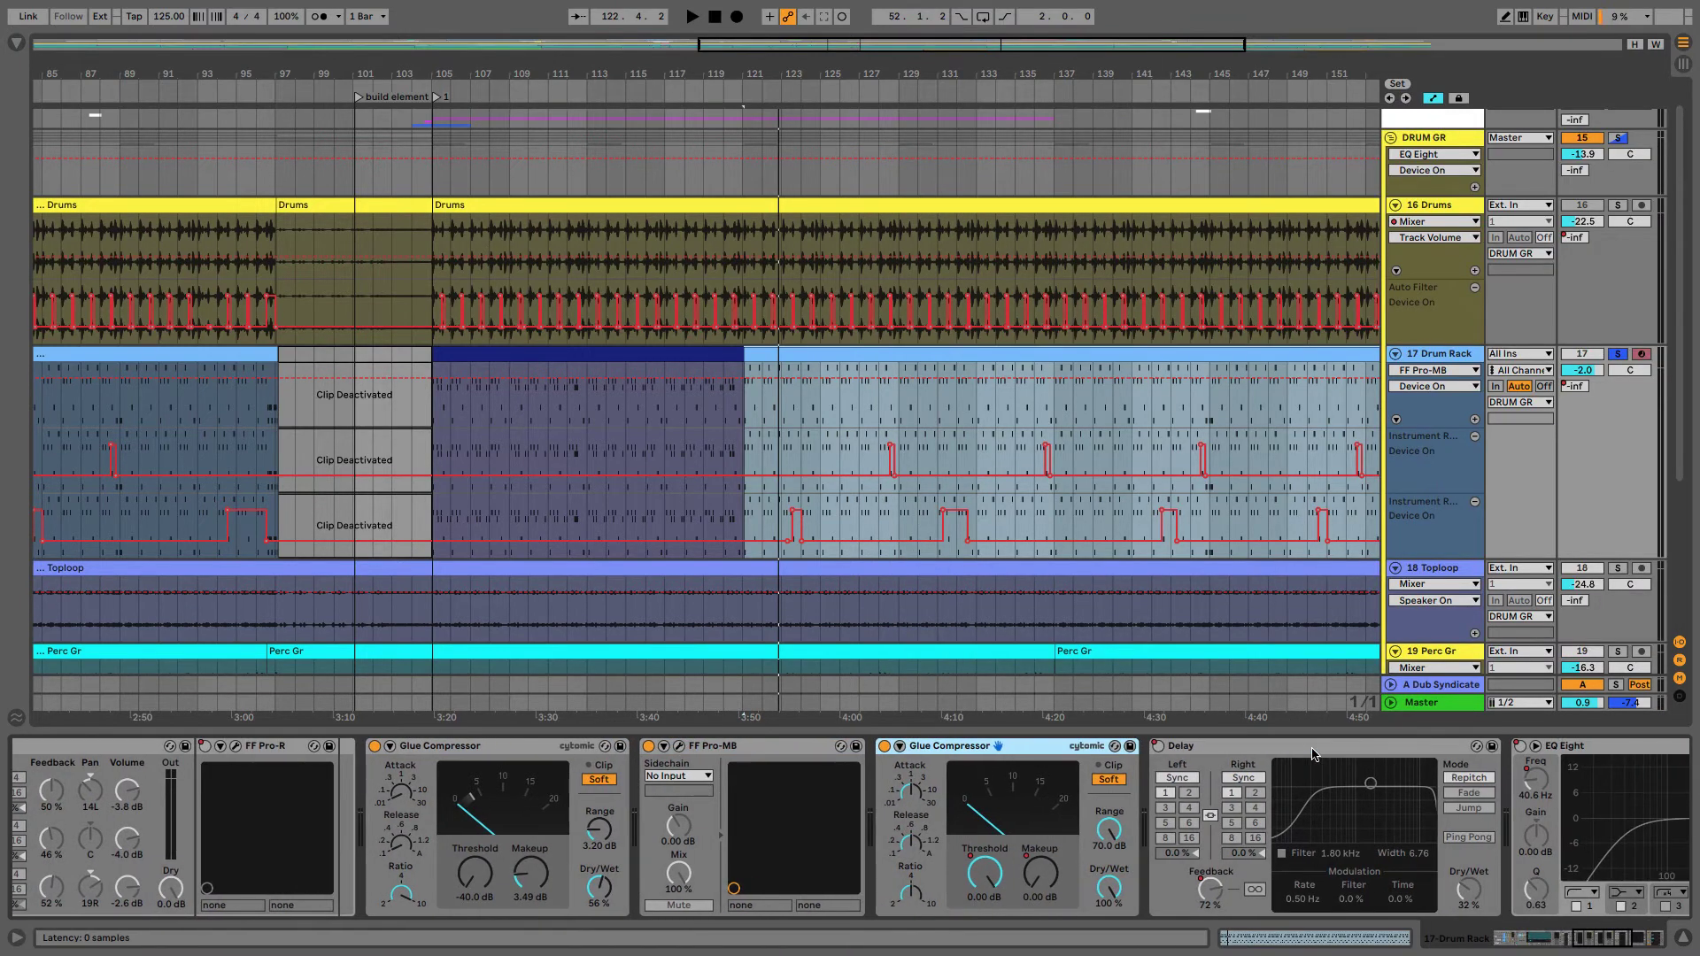
right_click(979, 871)
left_click(1032, 776)
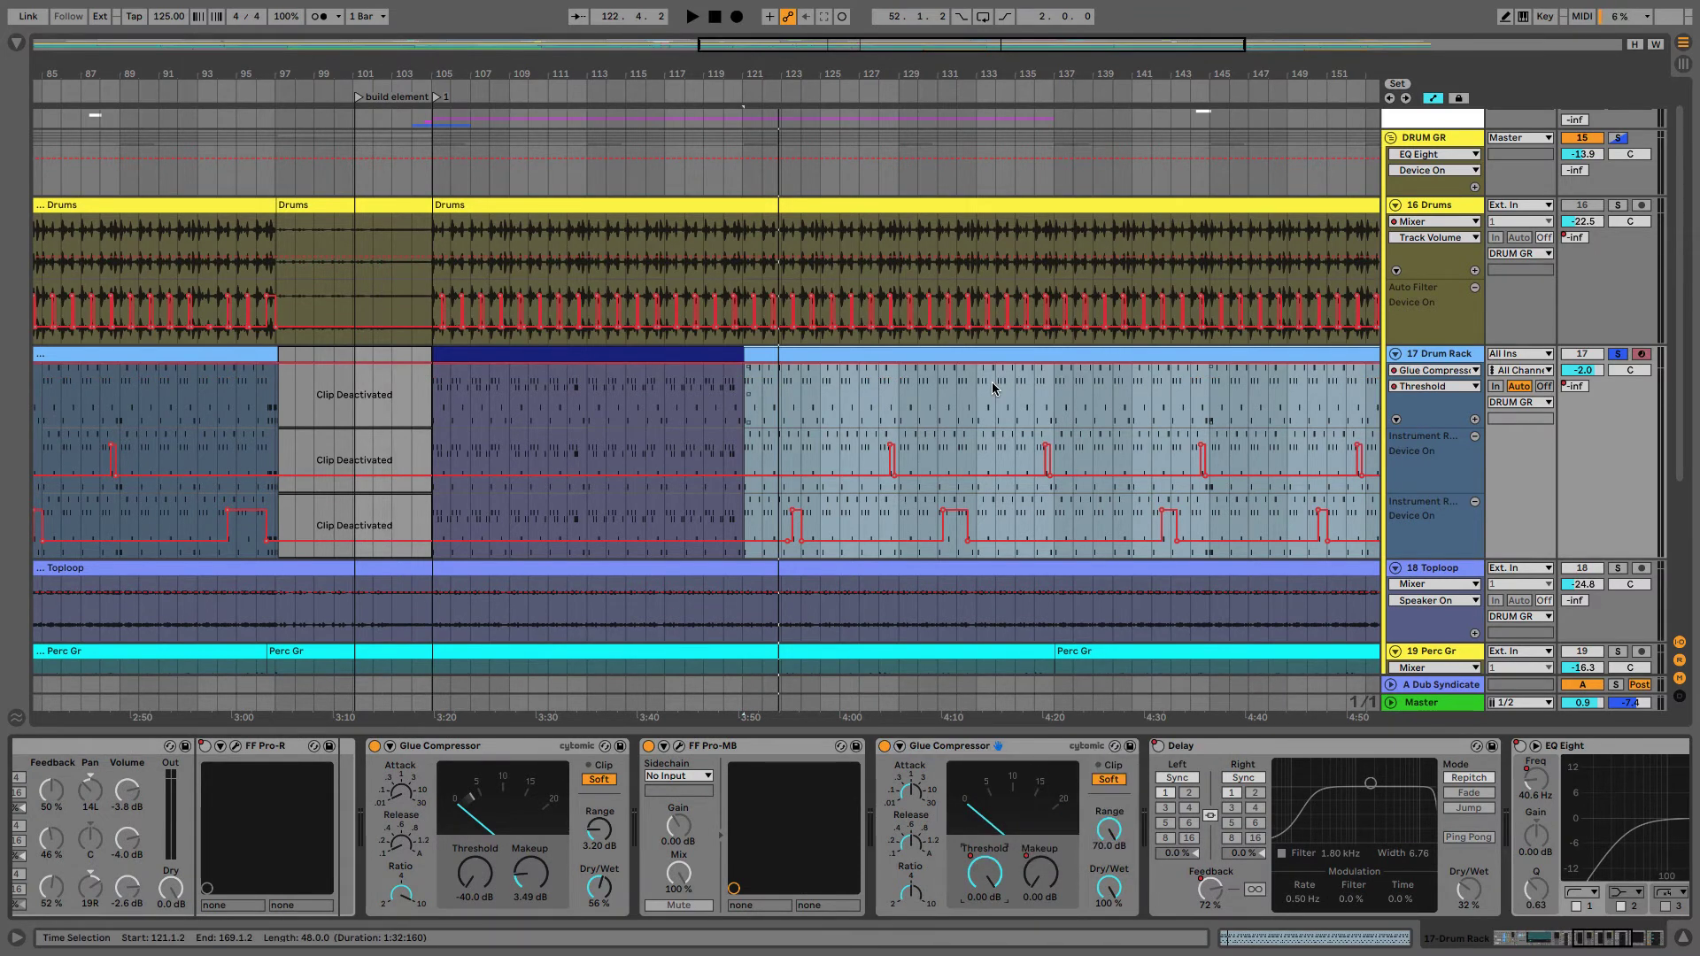
Select the short Drum Rack clip at bar 57 and play it to hear the automated Glue Compressor threshold
key("minus")
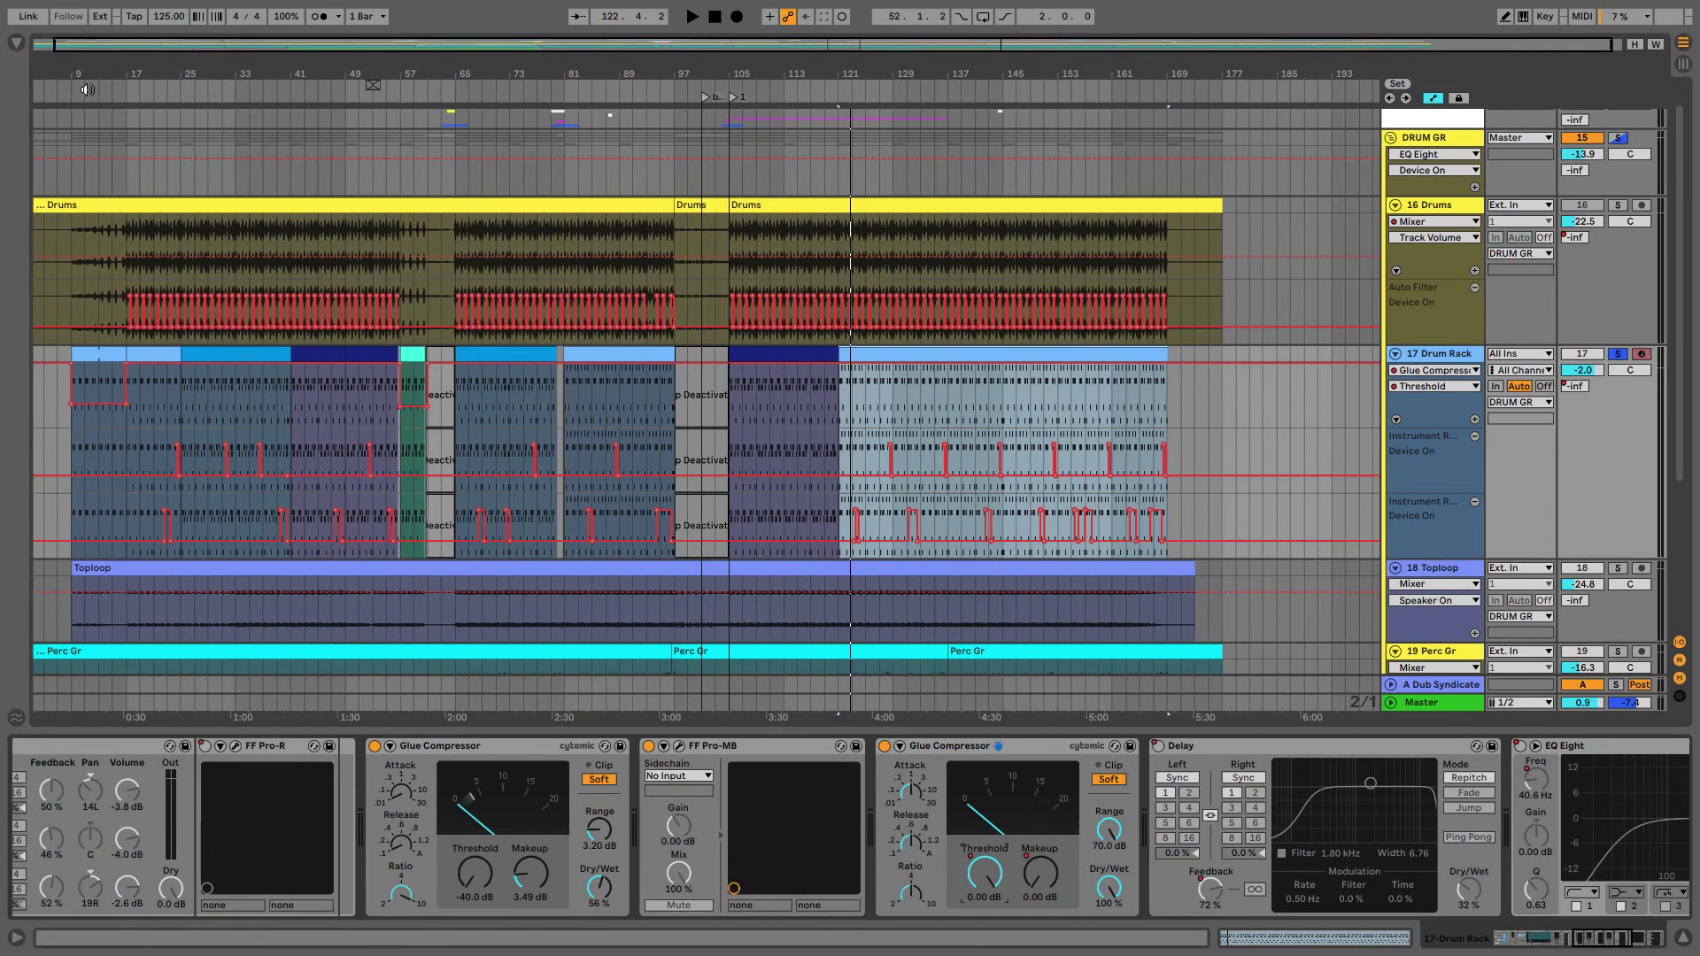
left_click_drag(396, 46, 396, 151)
left_click(508, 354)
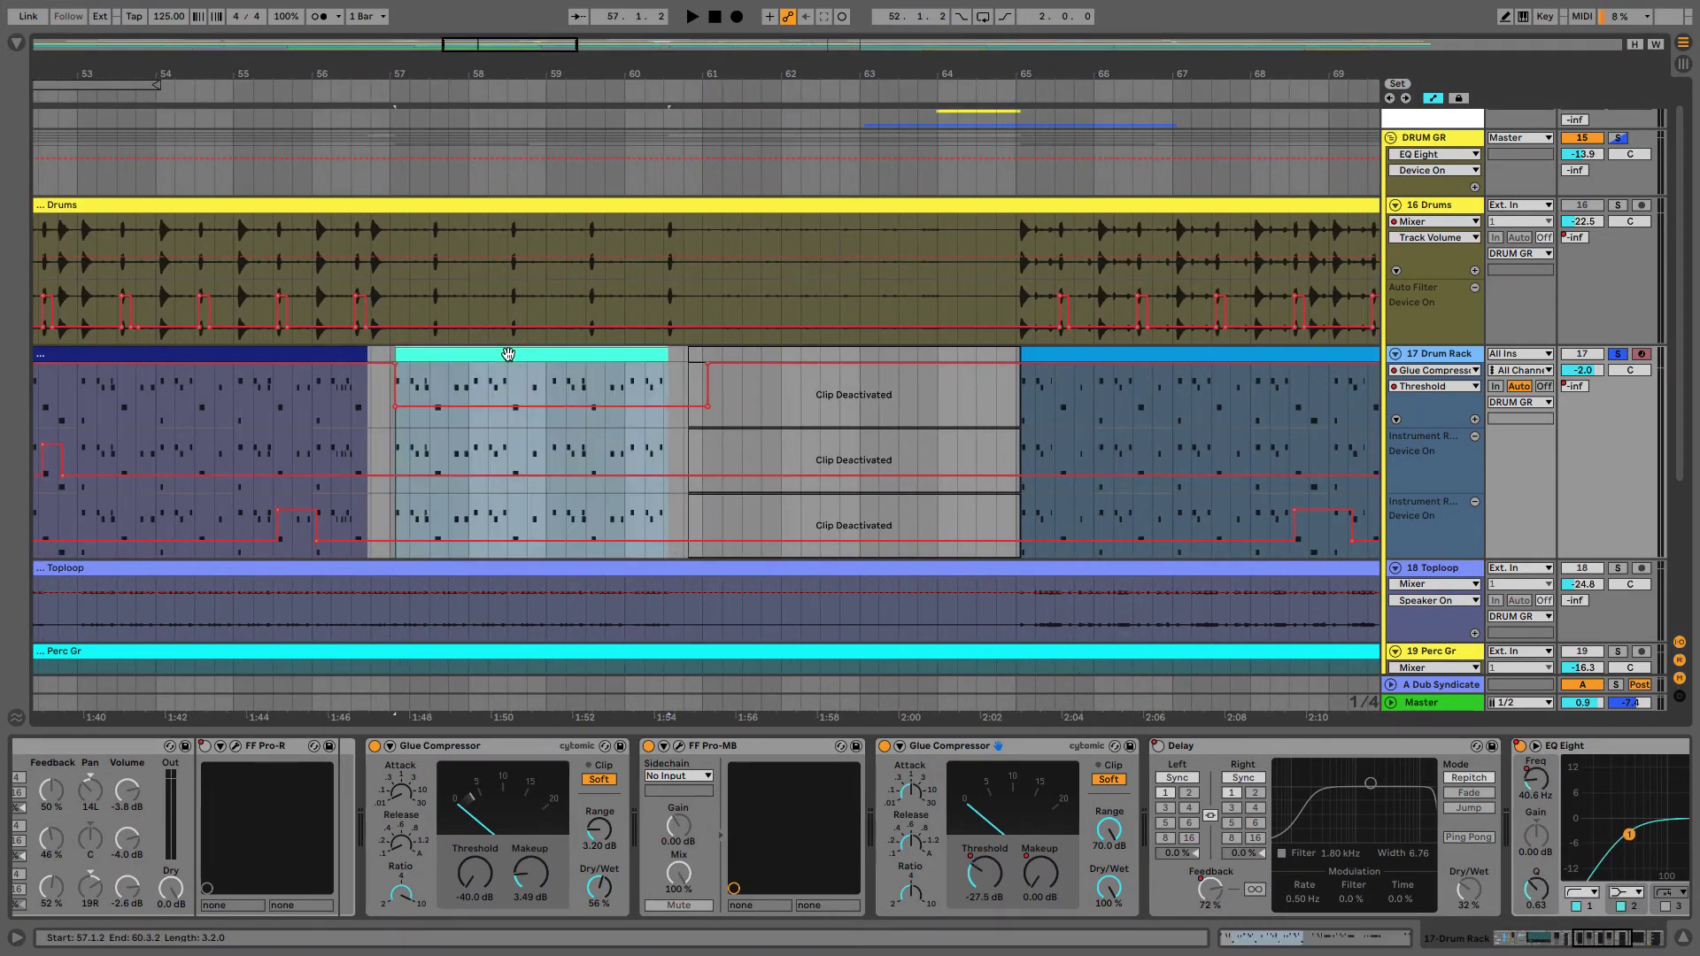
key("space")
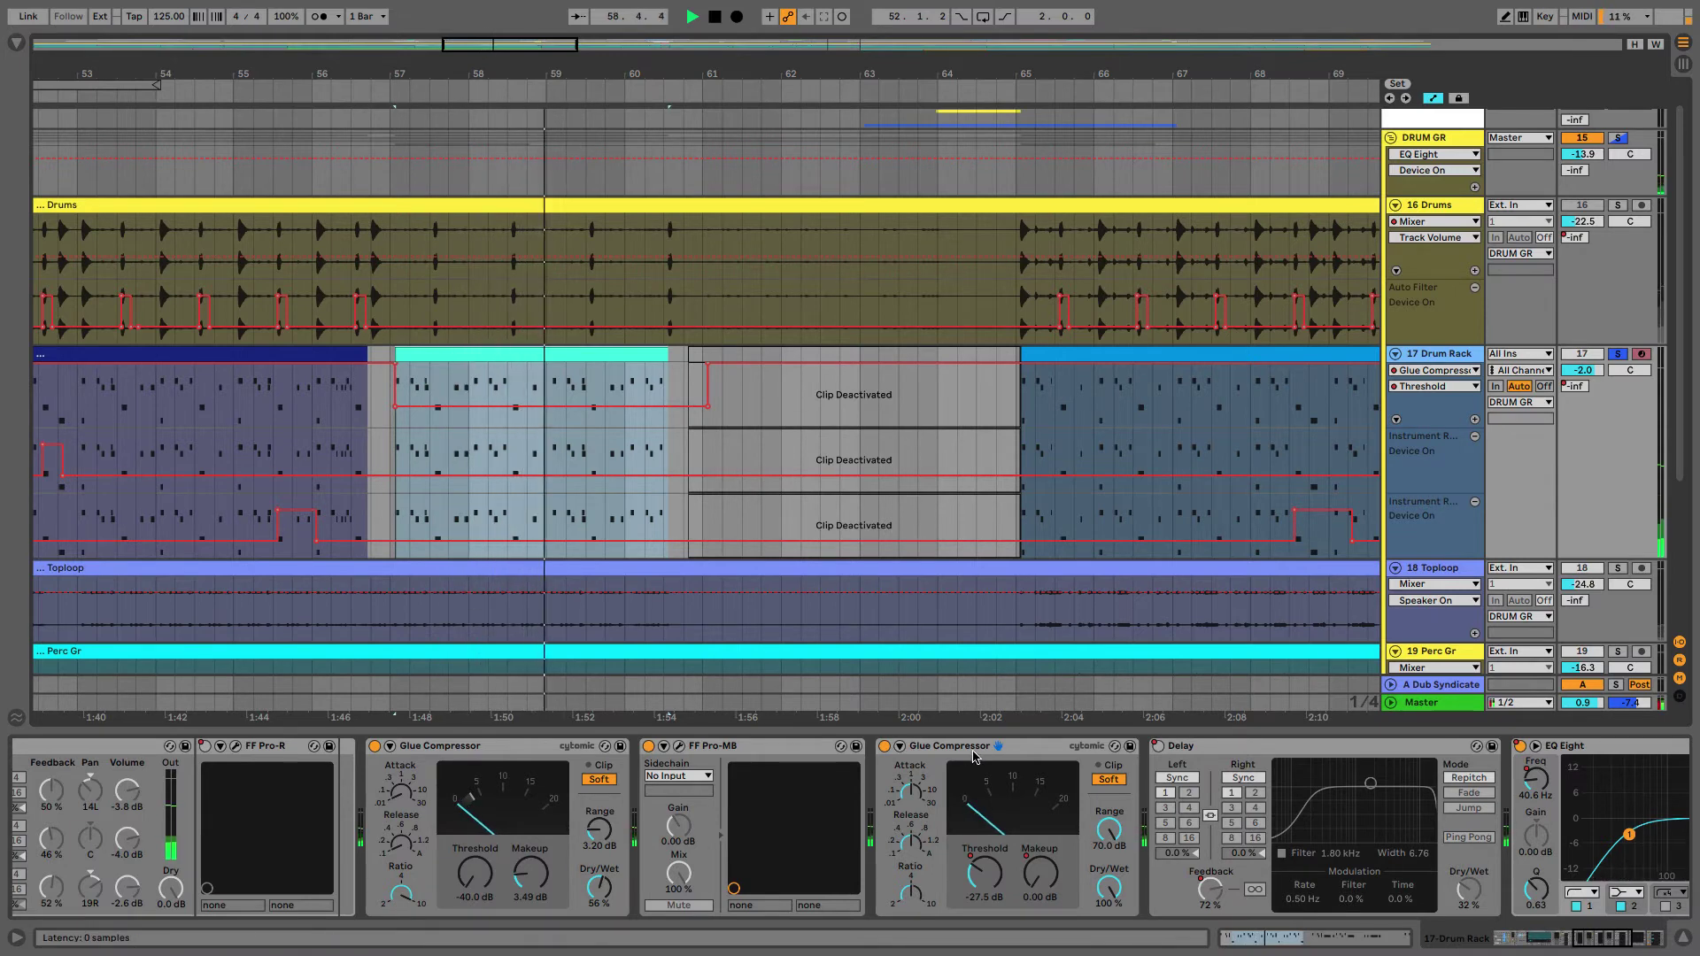
key("space")
Select the Drum Rack's EQ Eight and play from bar 57 while examining its curve
scroll(974, 757, "right", 6)
left_click(1153, 754)
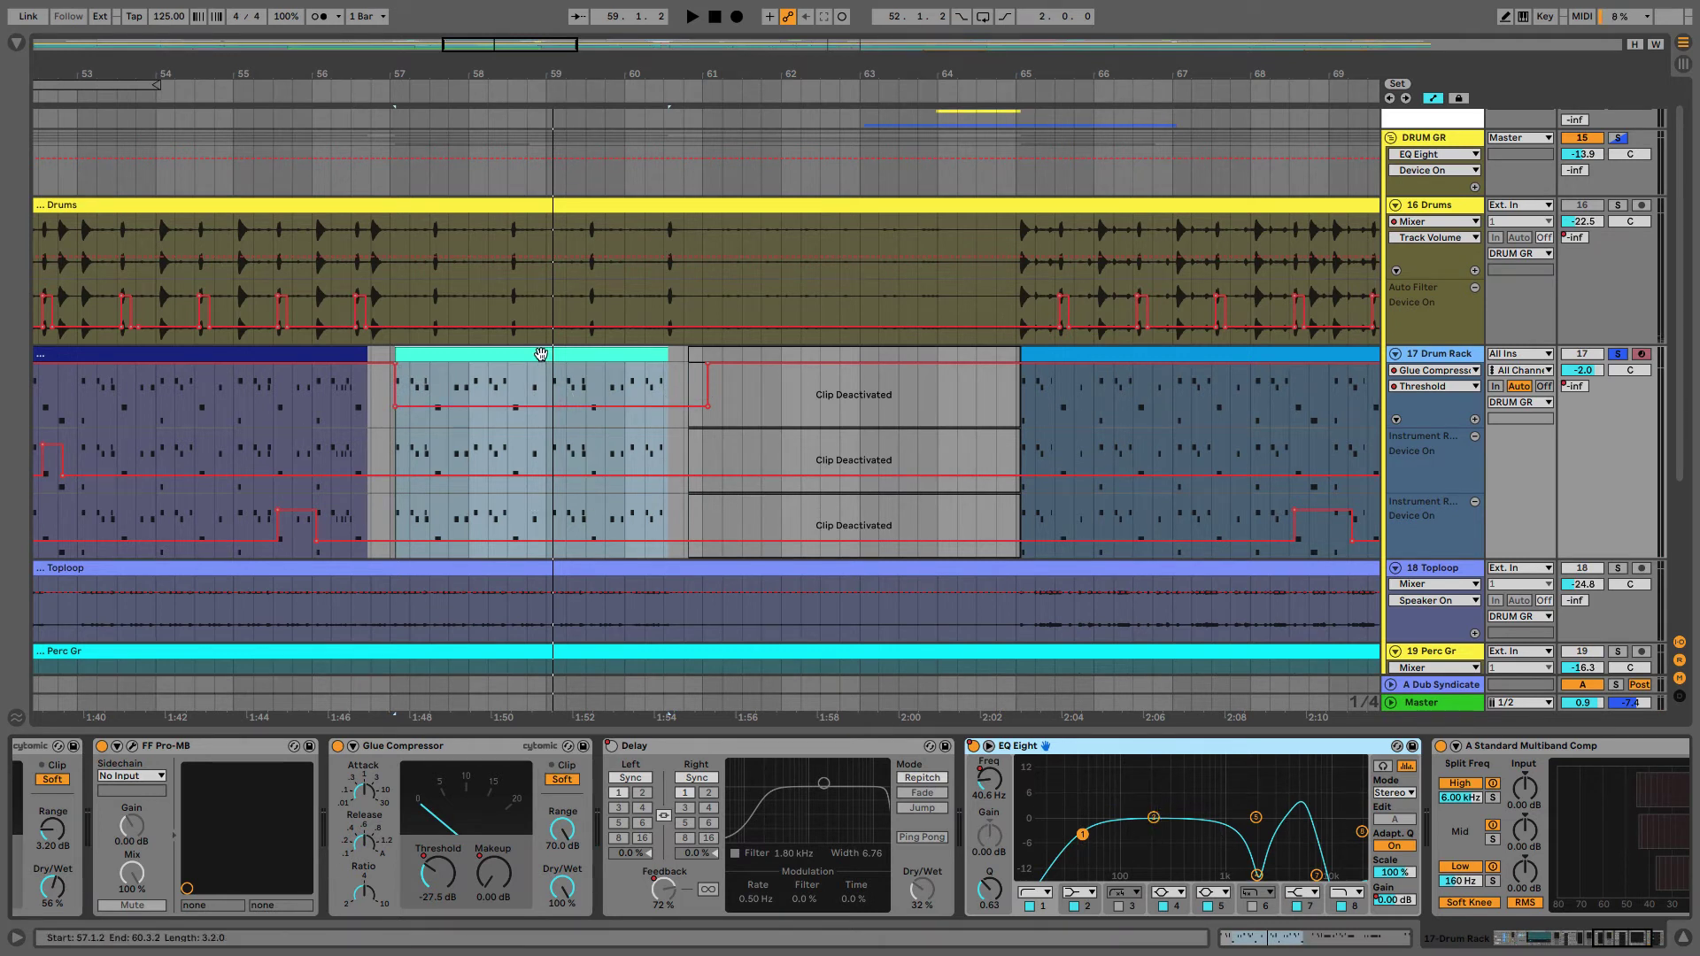
key("space")
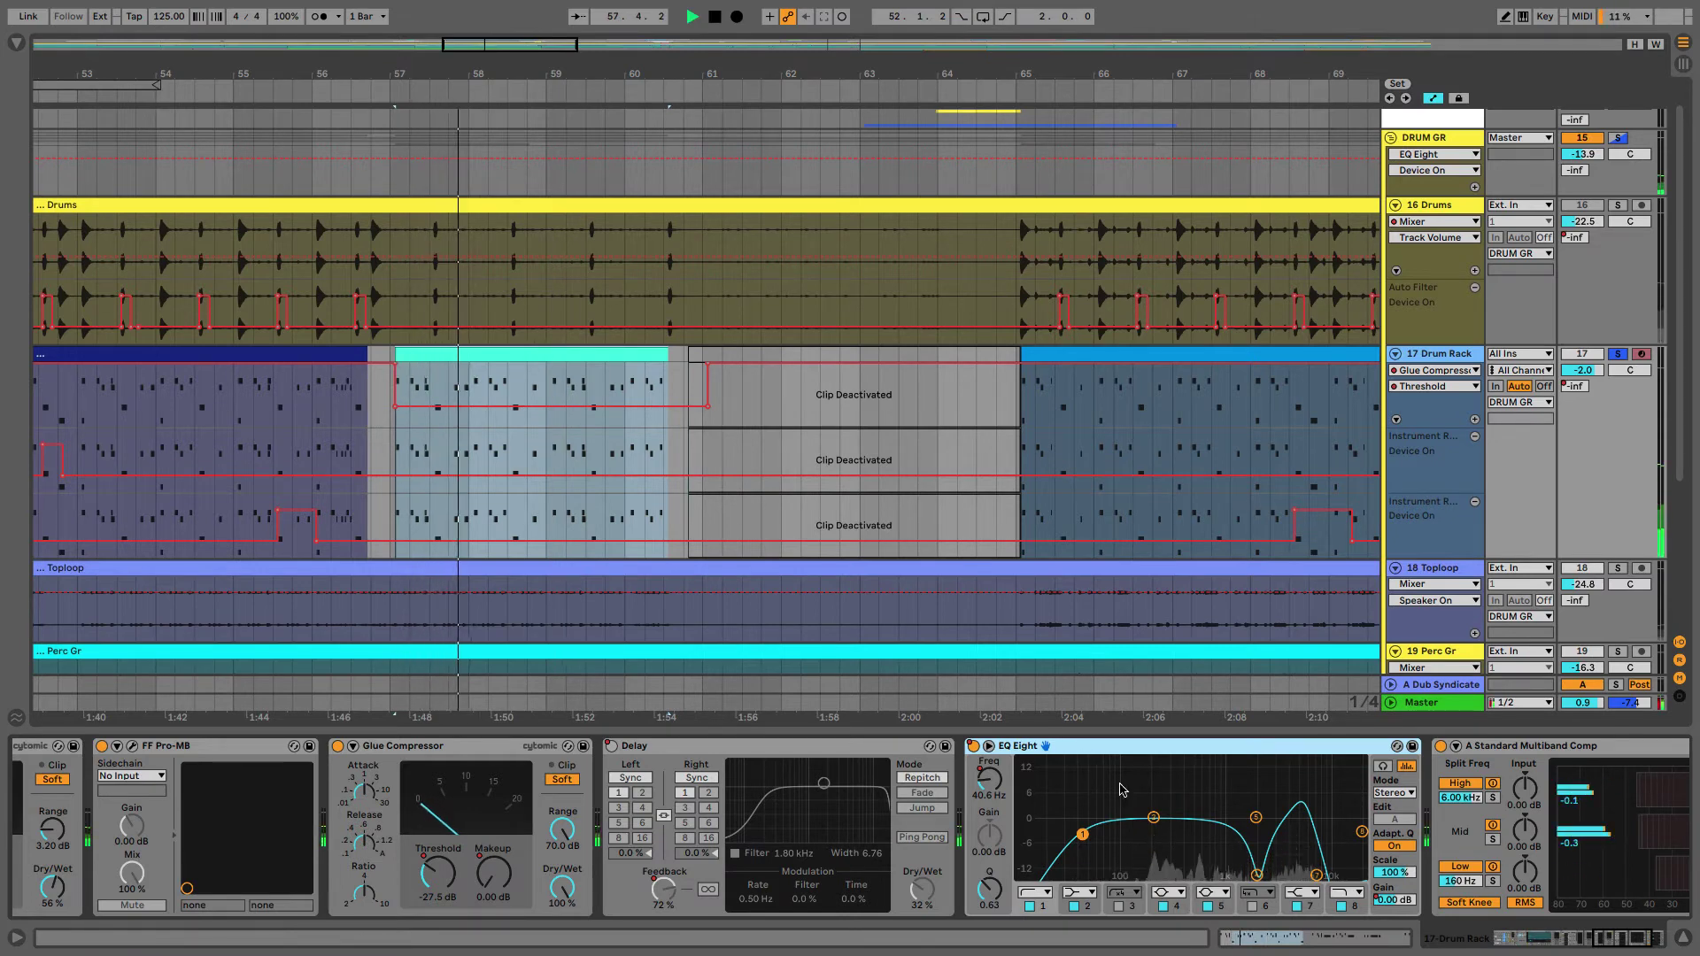
scroll(1248, 841, "down", 2)
key("space")
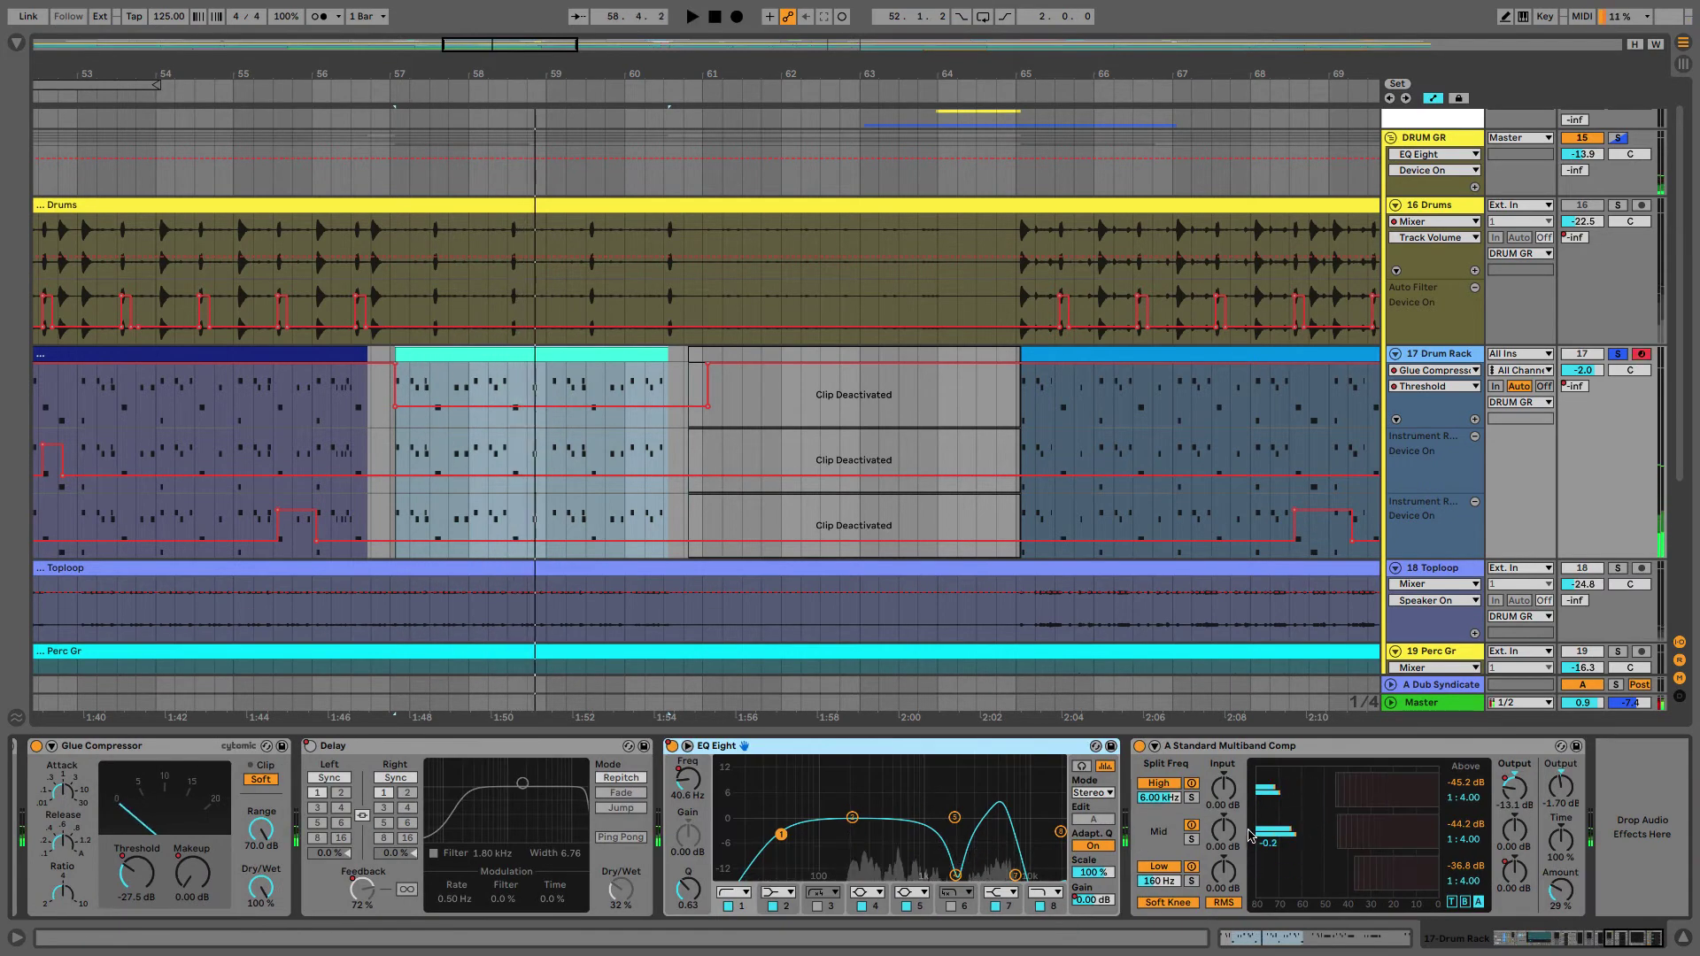
Select the A Standard Multiband Comp device and show its high-band Output Gain automation across the whole arrangement
left_click(1293, 763)
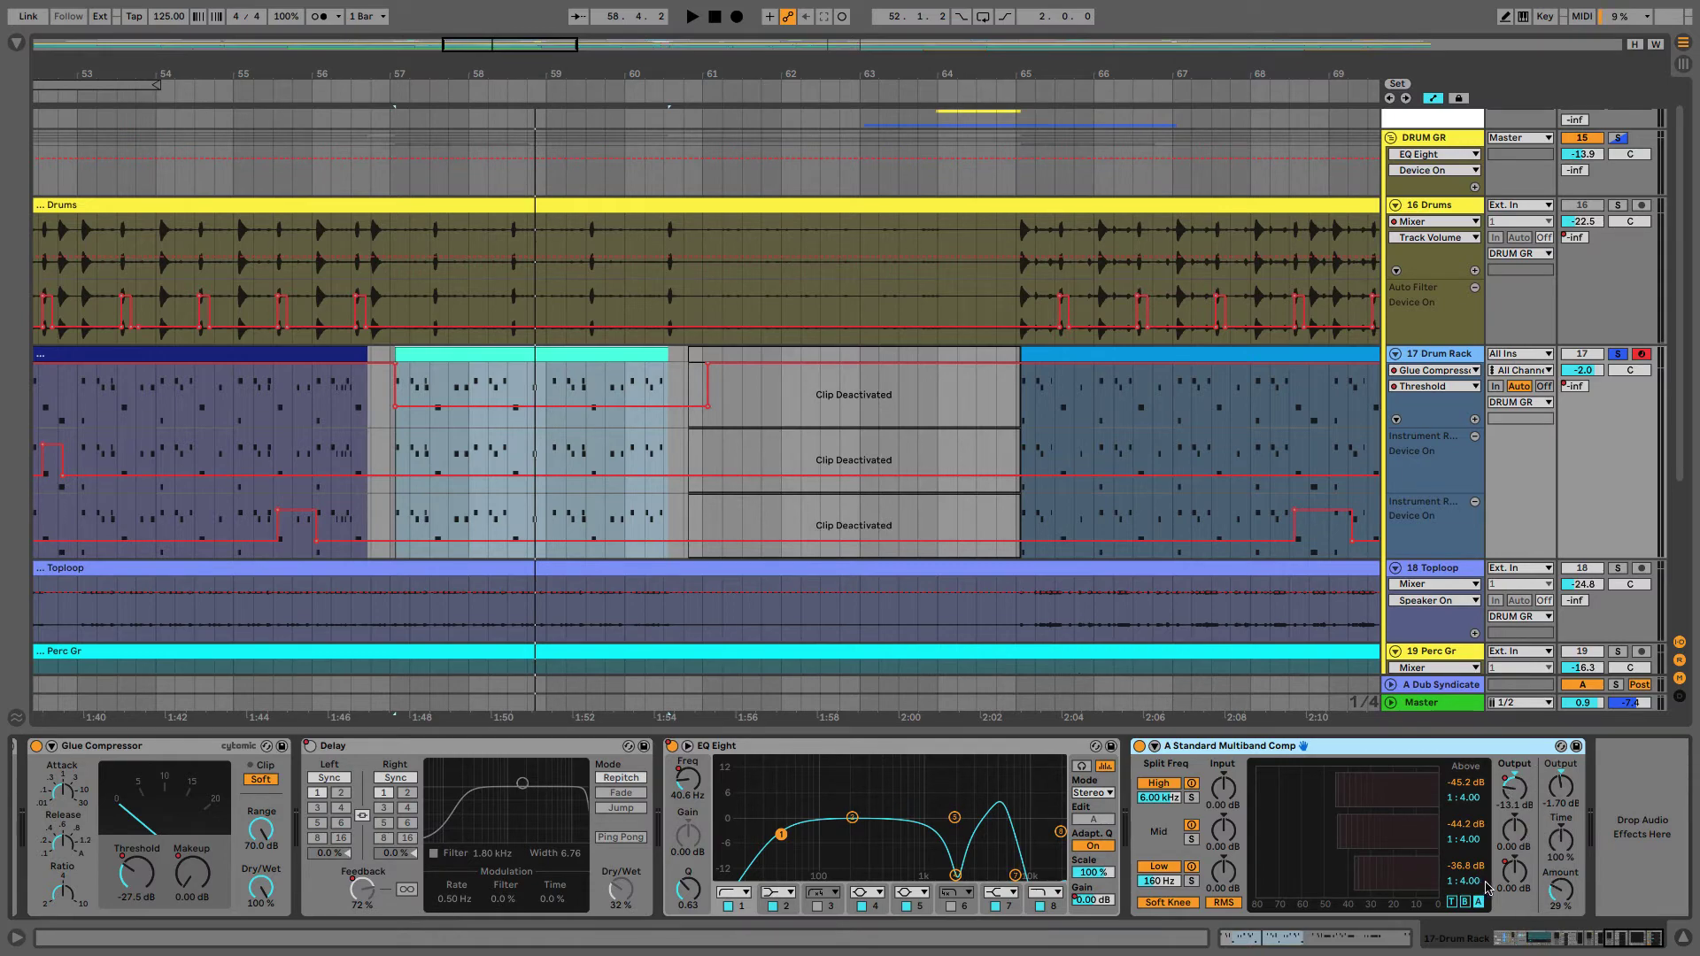
key("minus")
key("minus")
key("minus")
key("minus")
key("minus")
key("minus")
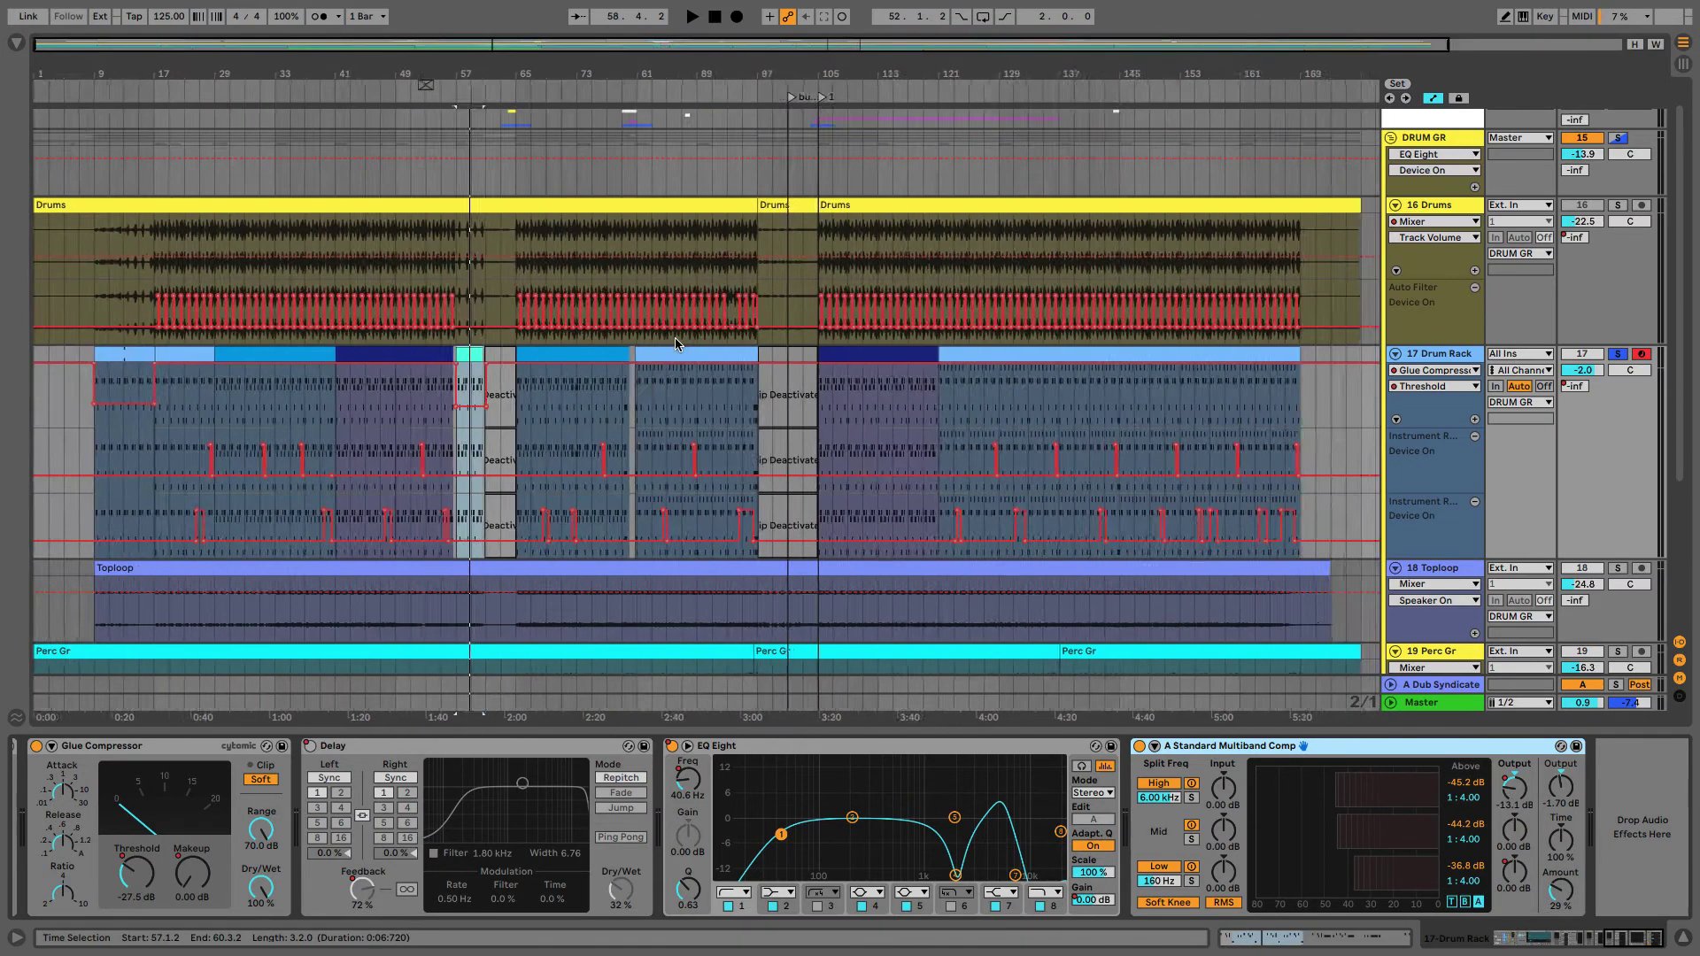
right_click(1514, 793)
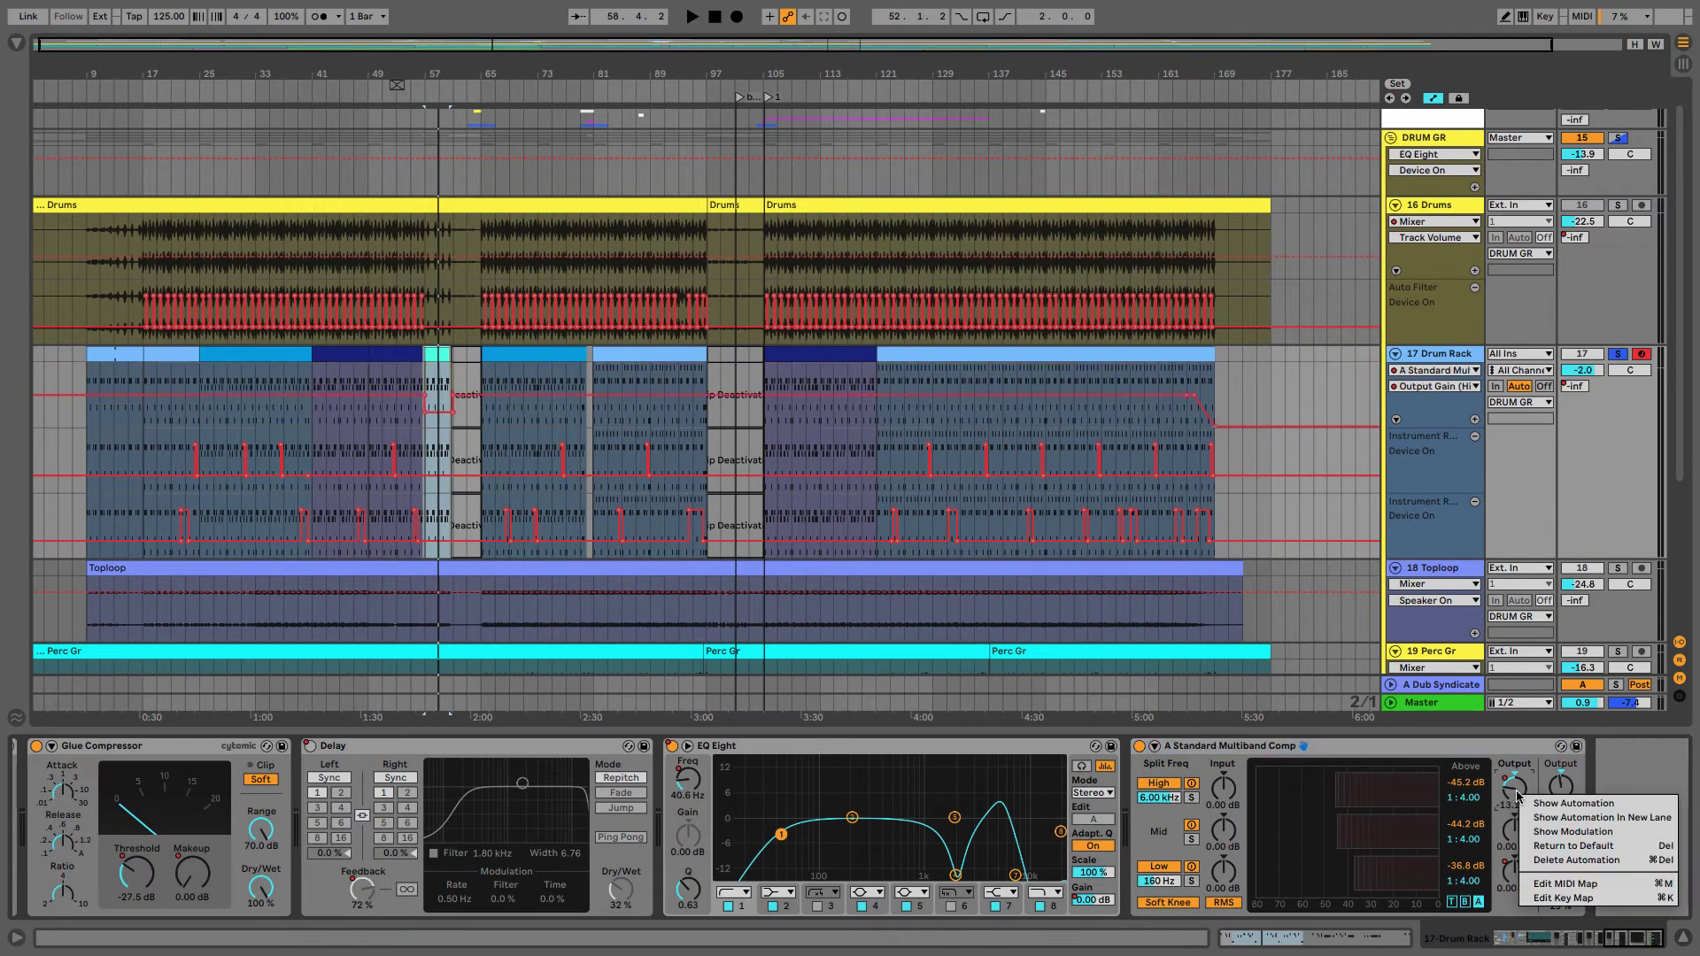
left_click(1545, 806)
Play the end of the Drum Rack track from bar 165 to hear the high-band Output Gain fade-out
left_click(1199, 379)
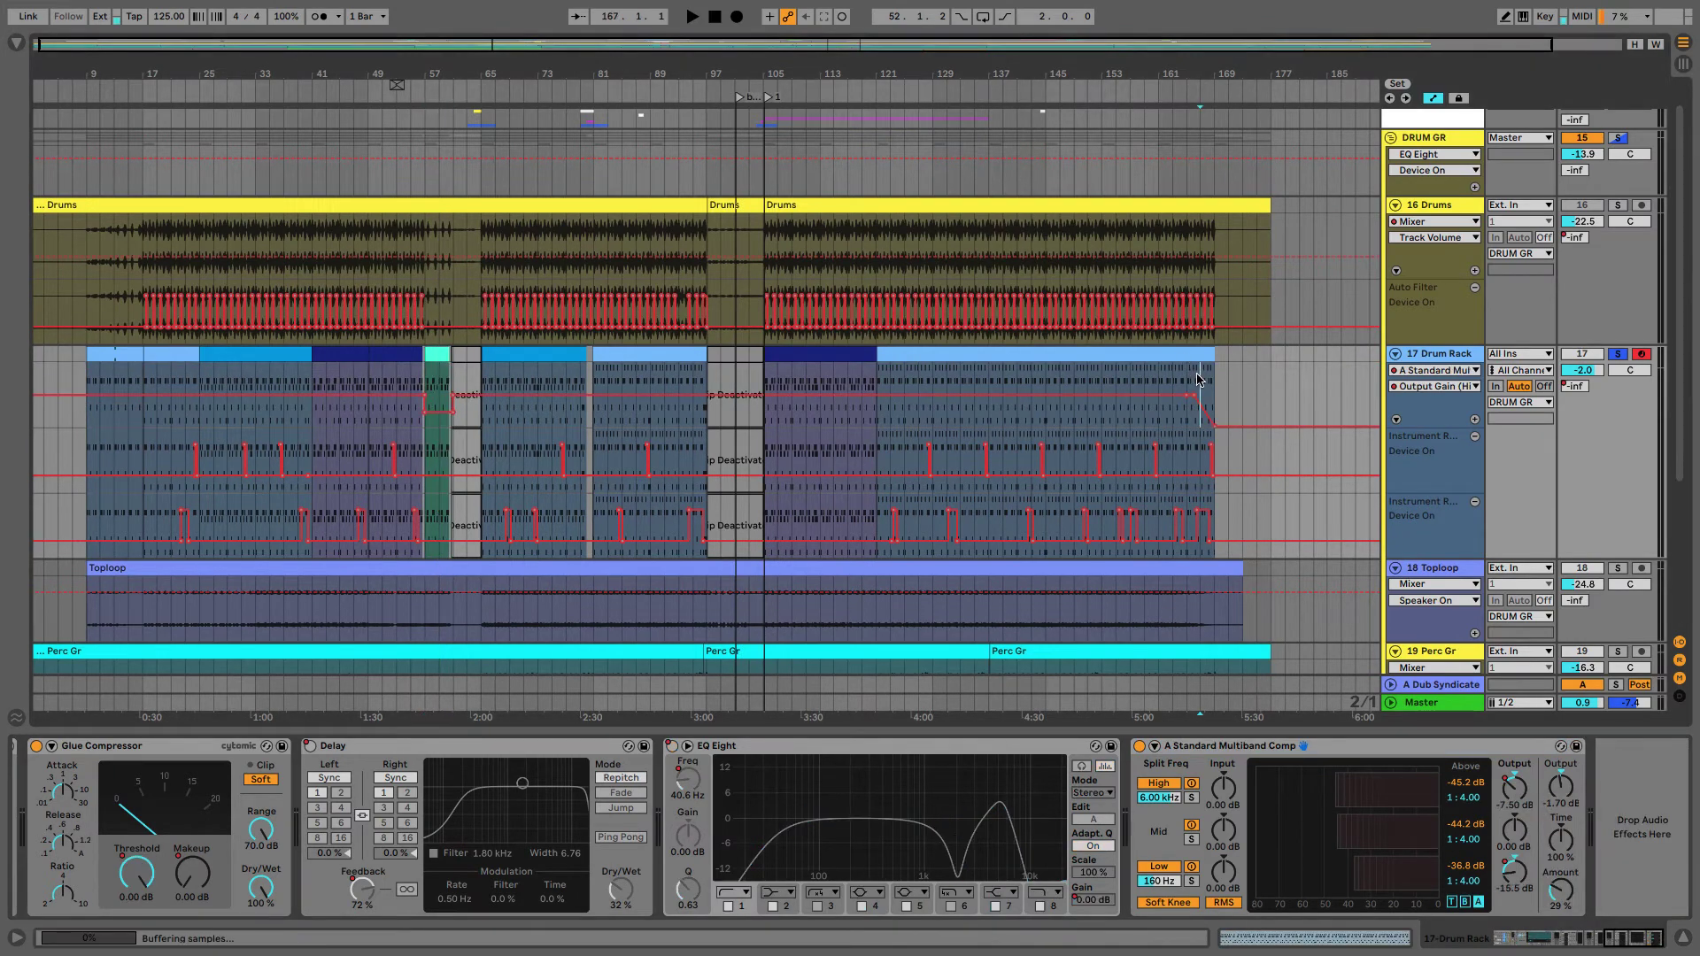
key("plus")
key("plus")
key("plus")
key("plus")
left_click(1106, 418)
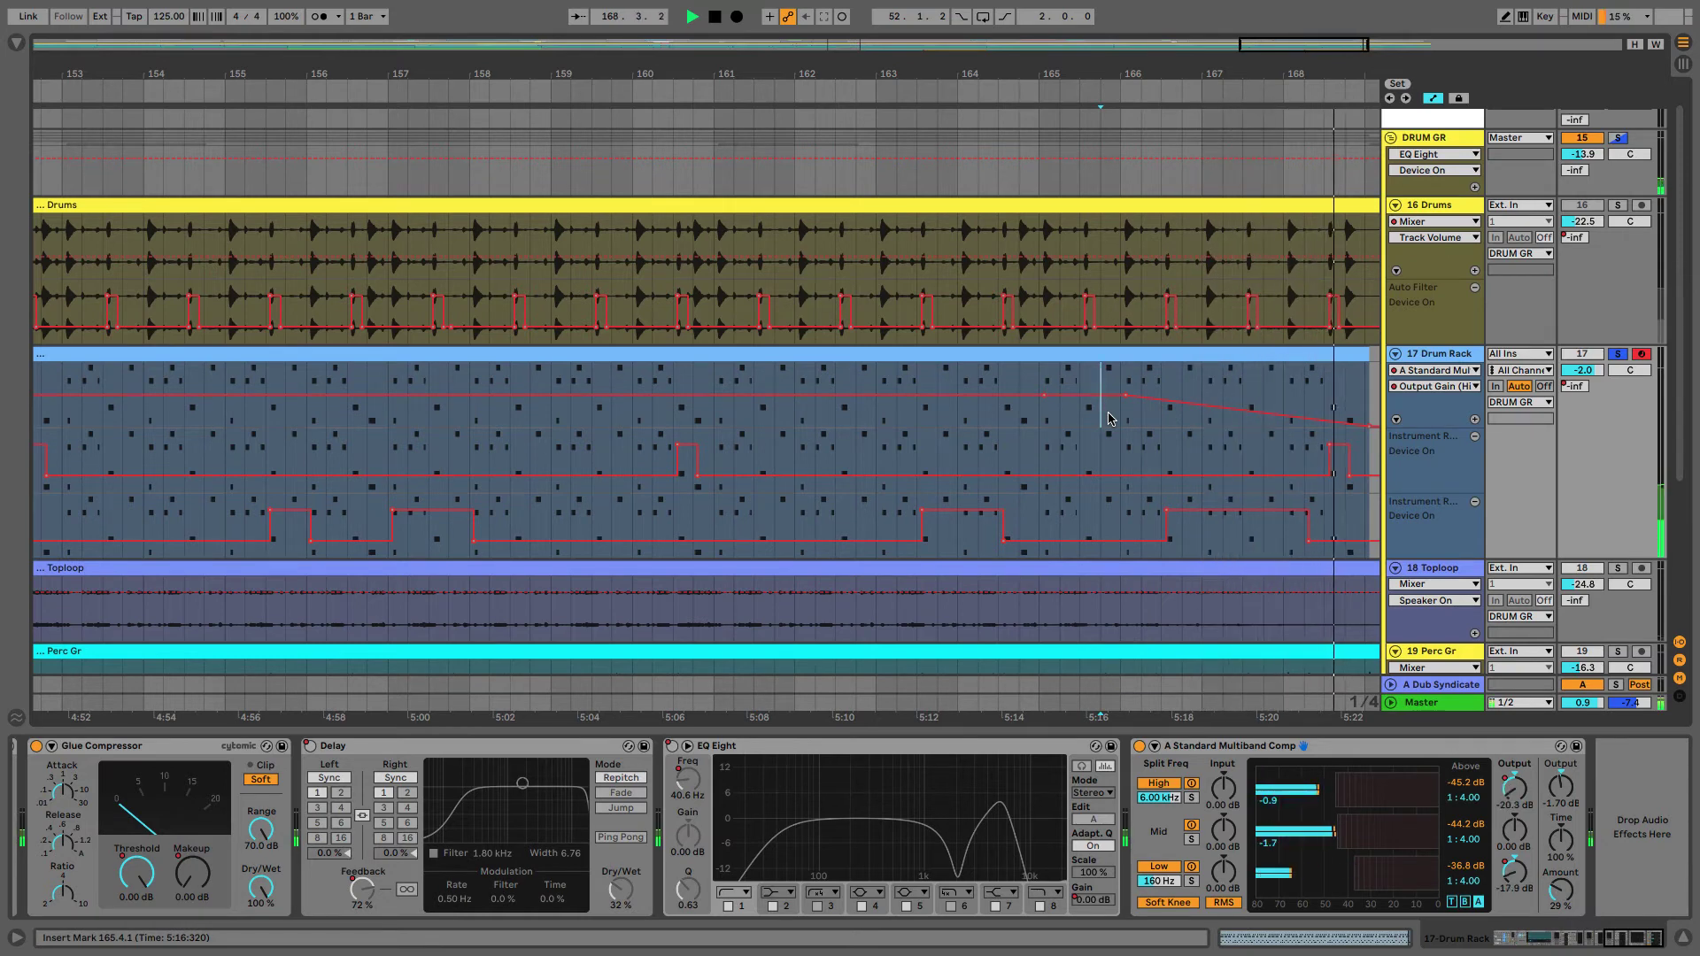
key("space")
Show the multiband compressor's low-band Output Gain automation across the arrangement, and return to the Drums track at bar 77
key("w")
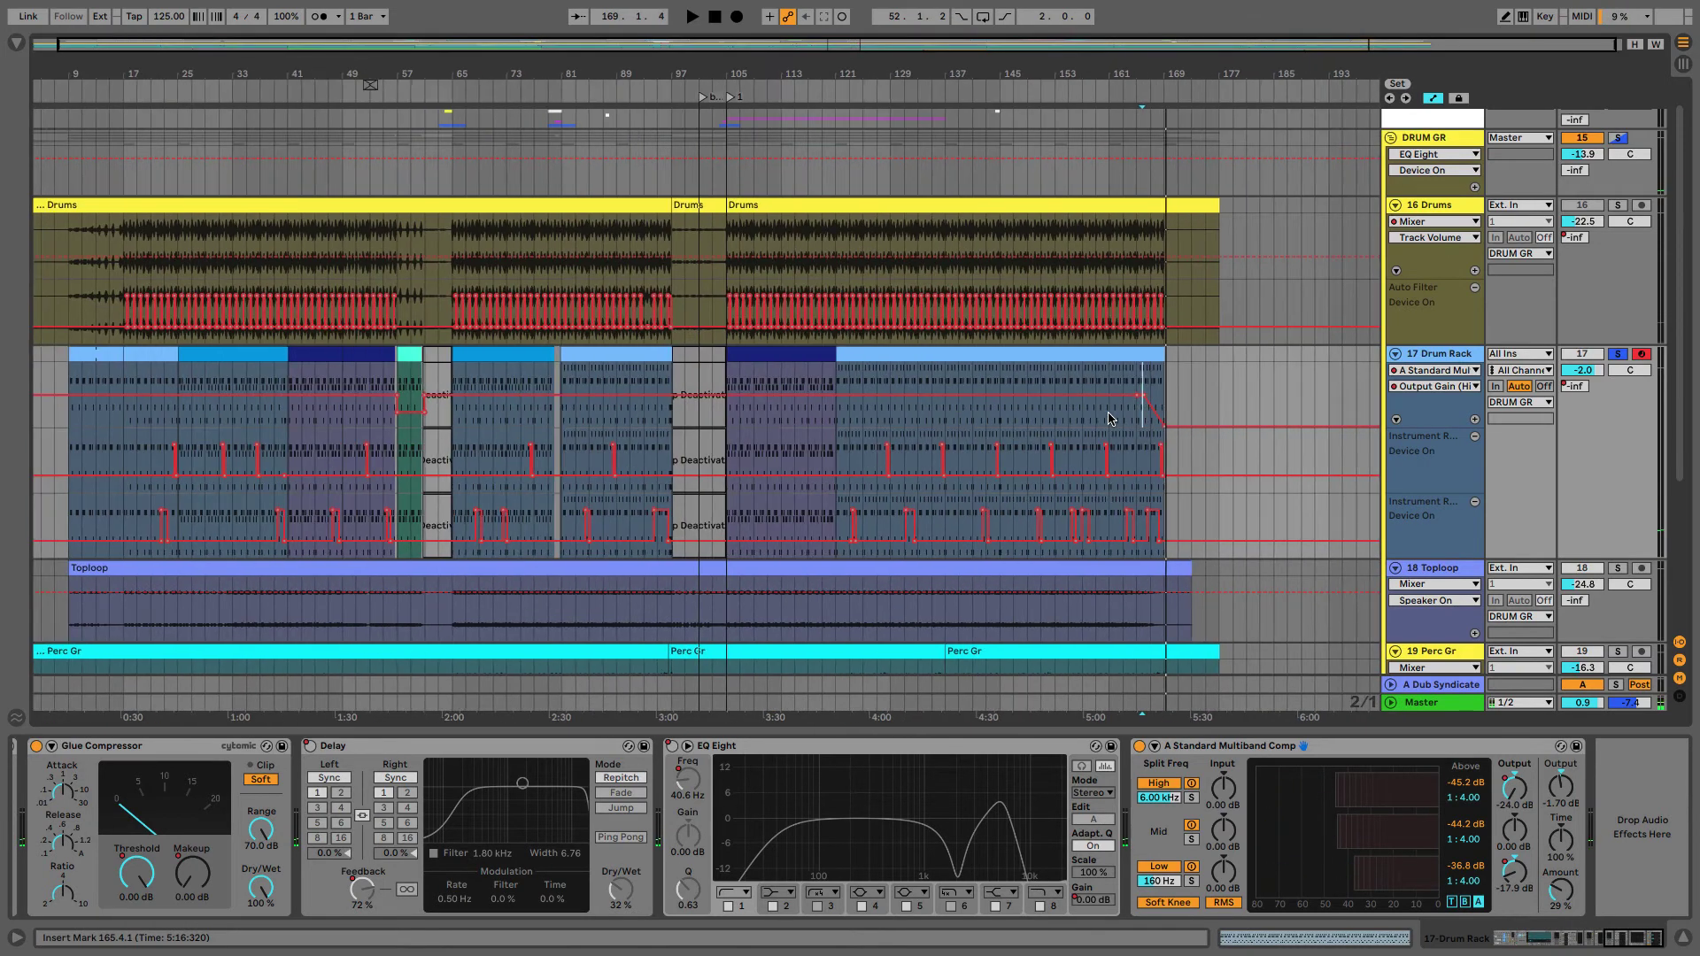
left_click(1498, 892)
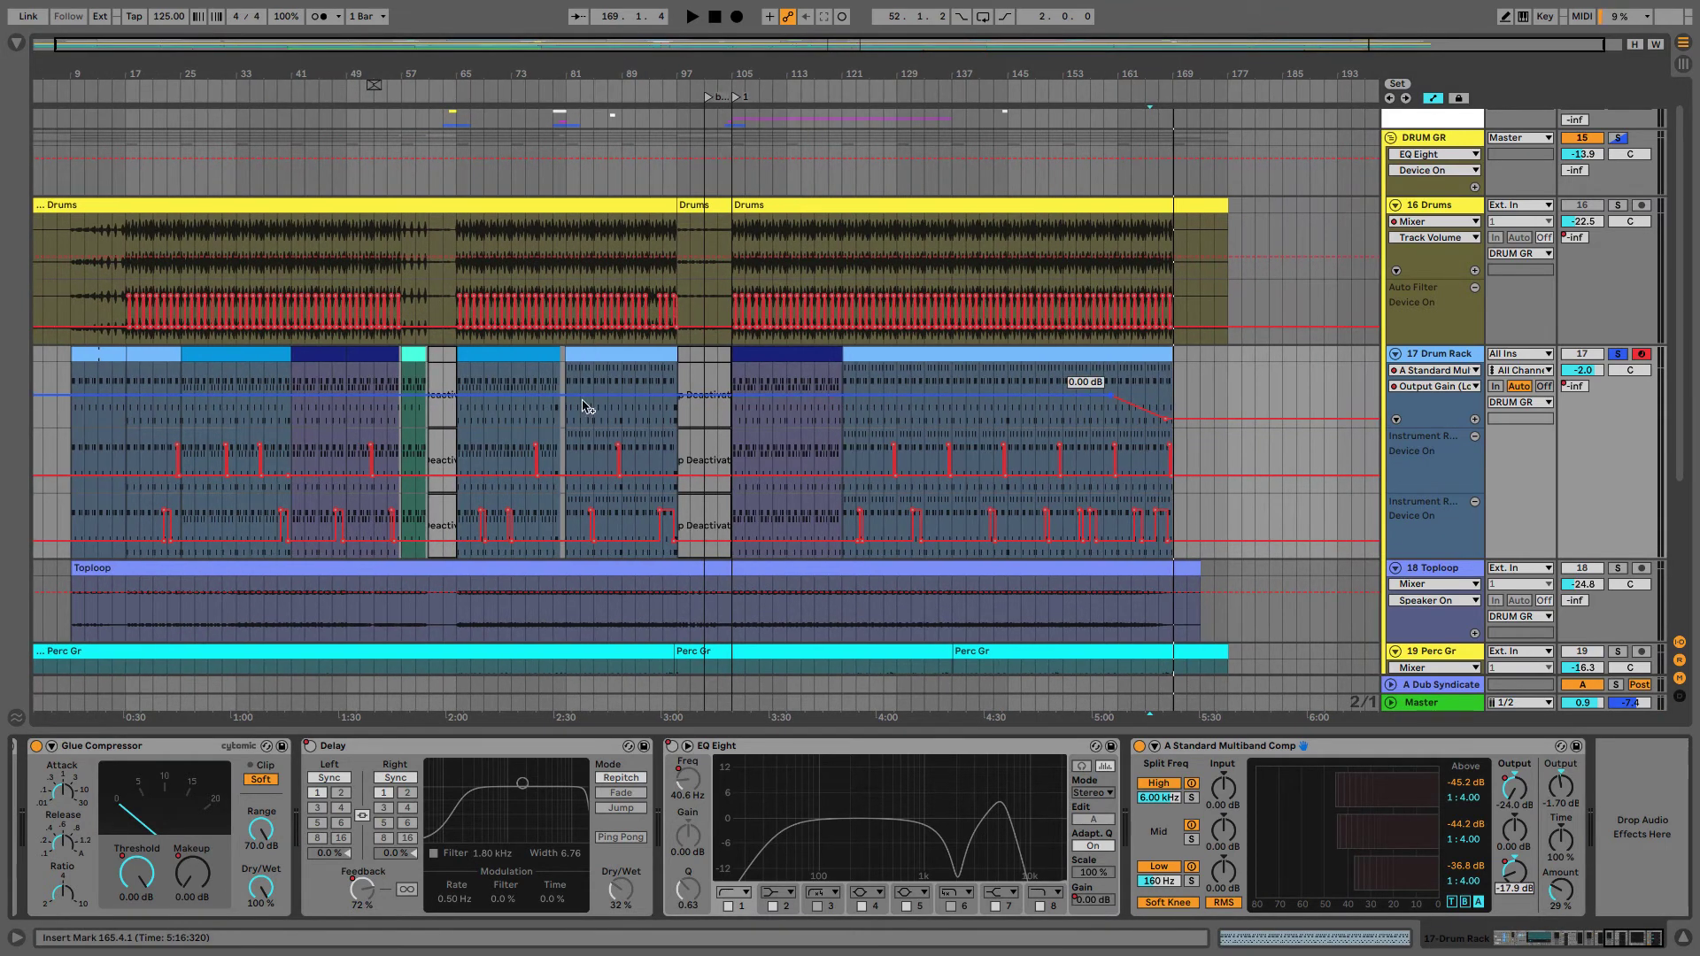
left_click_drag(429, 275, 1014, 461)
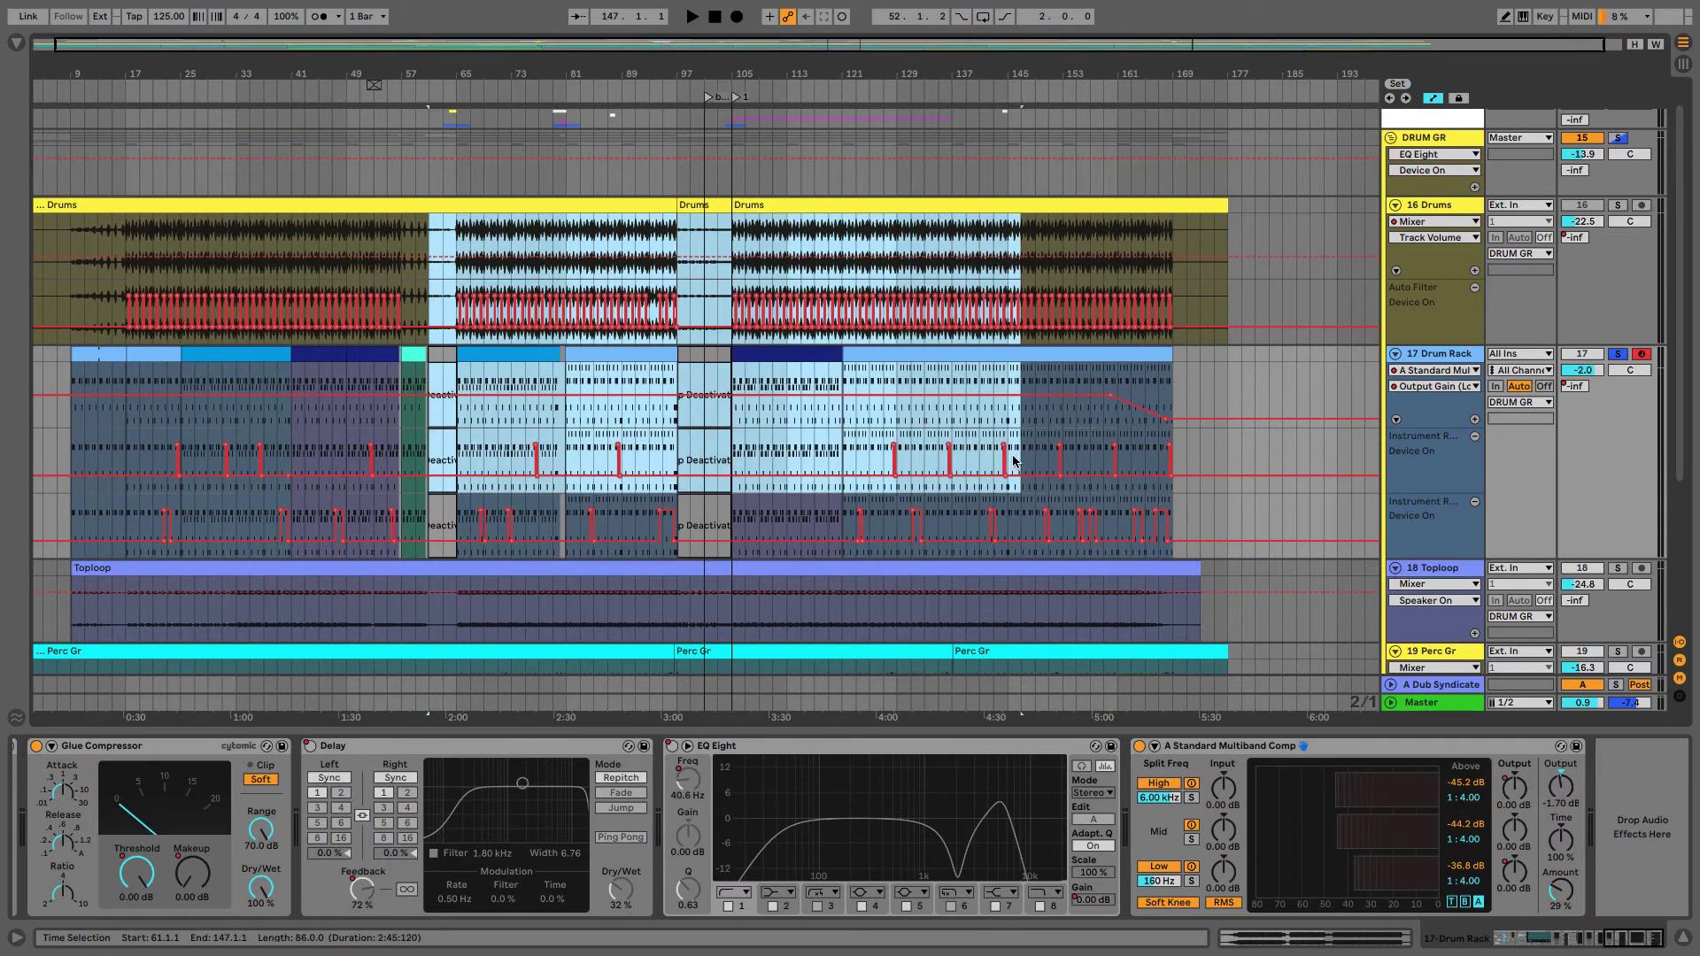
left_click(534, 214)
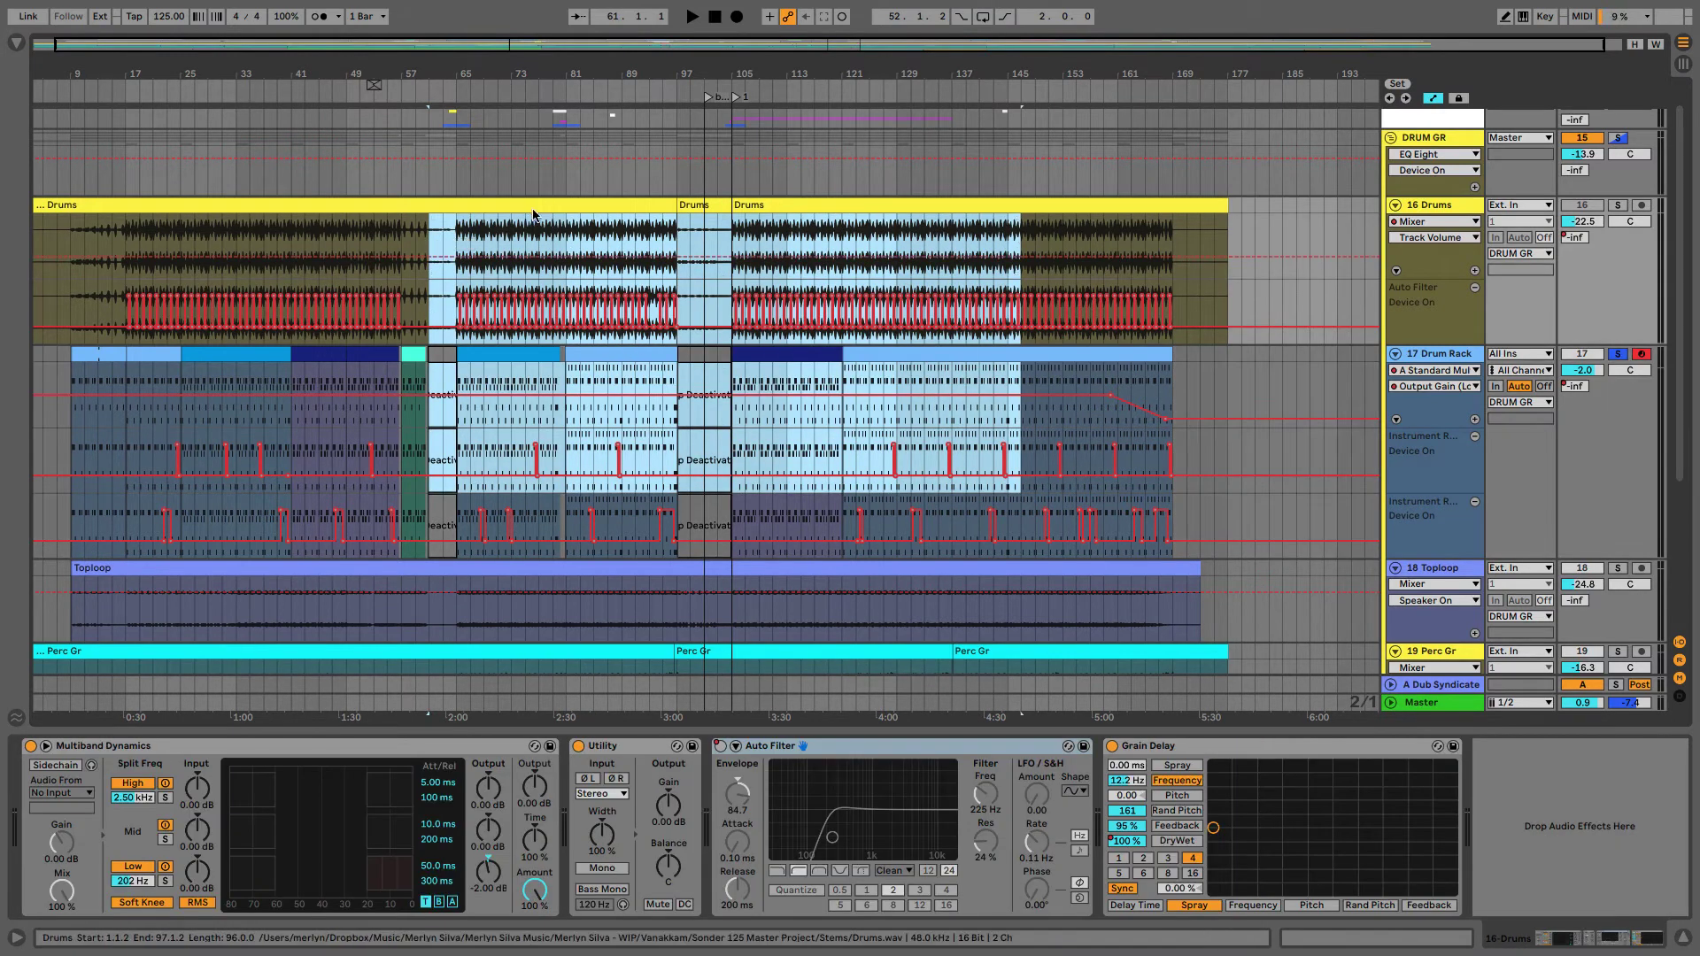
left_click(538, 222)
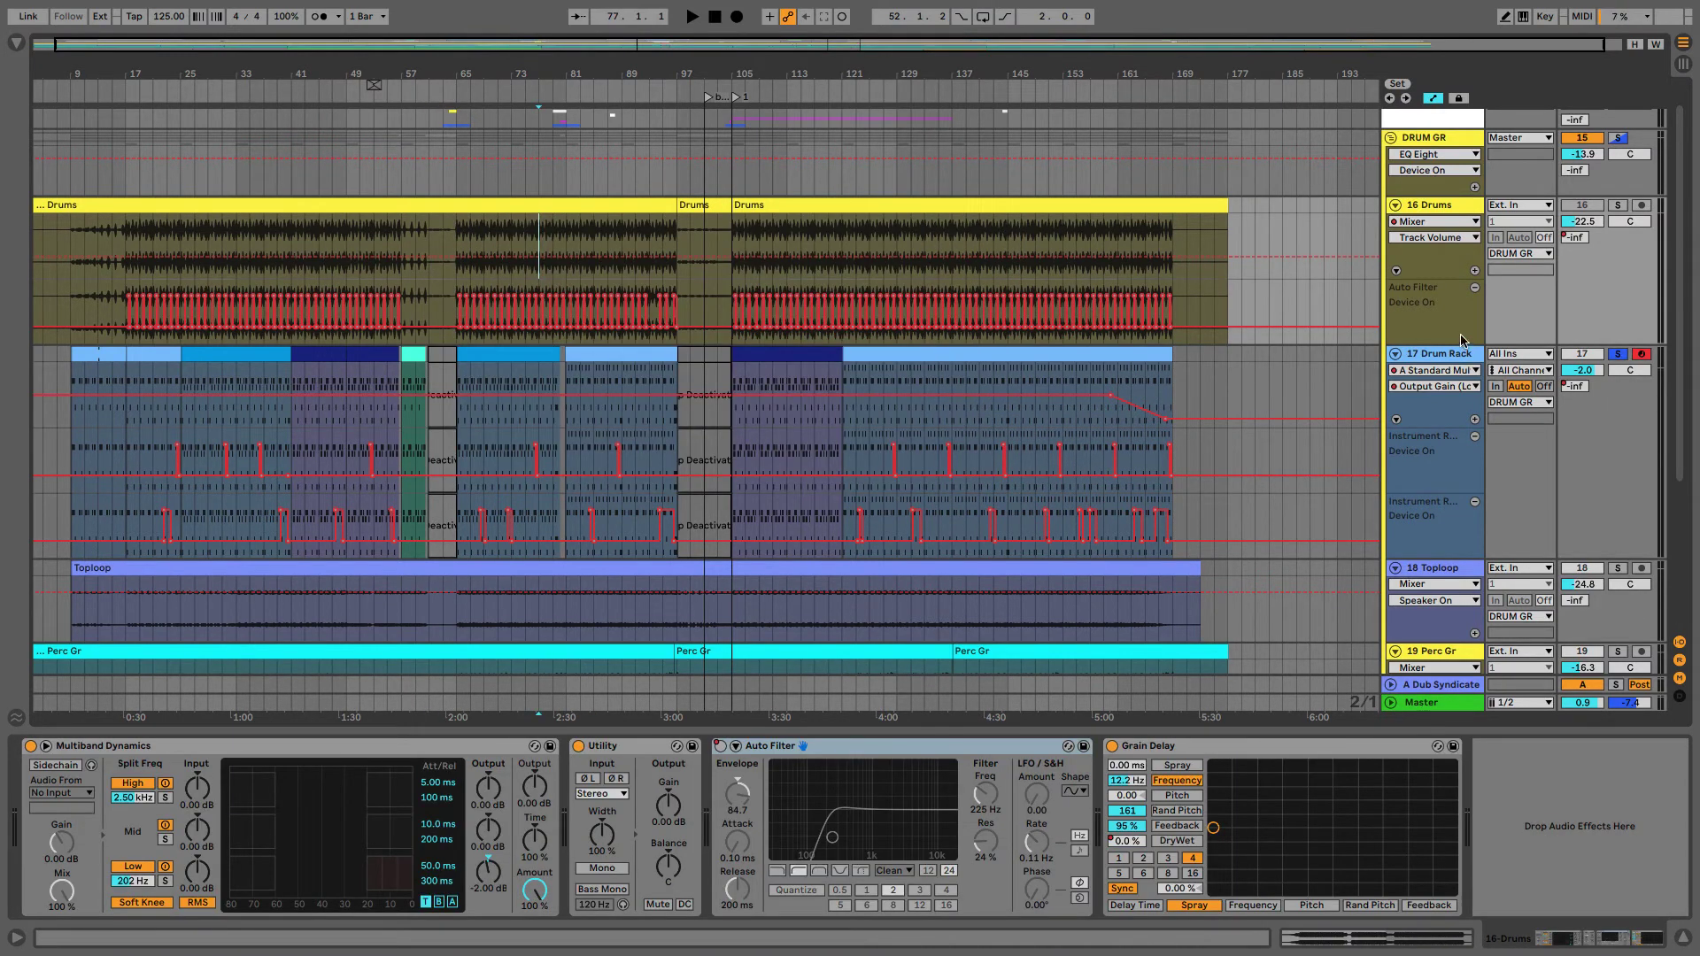
Fold the Drum Rack track so that its automation lanes are hidden
left_click(1475, 361)
scroll(1476, 361, "down", 2)
right_click(1476, 361)
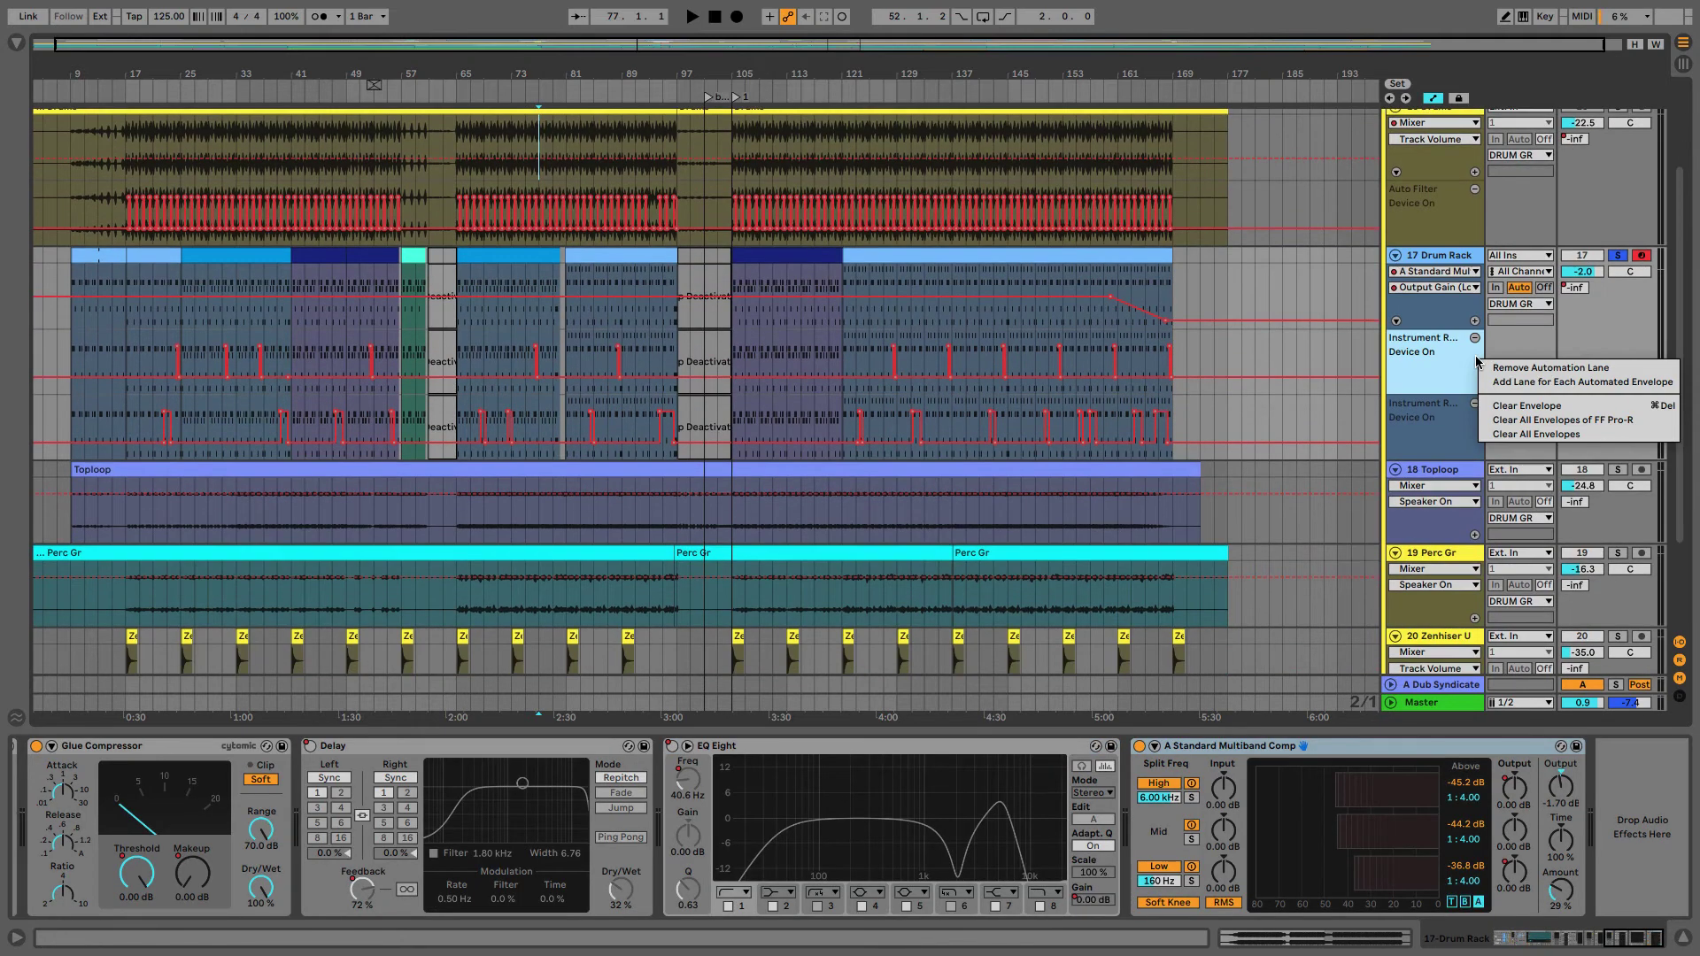
left_click(1441, 259)
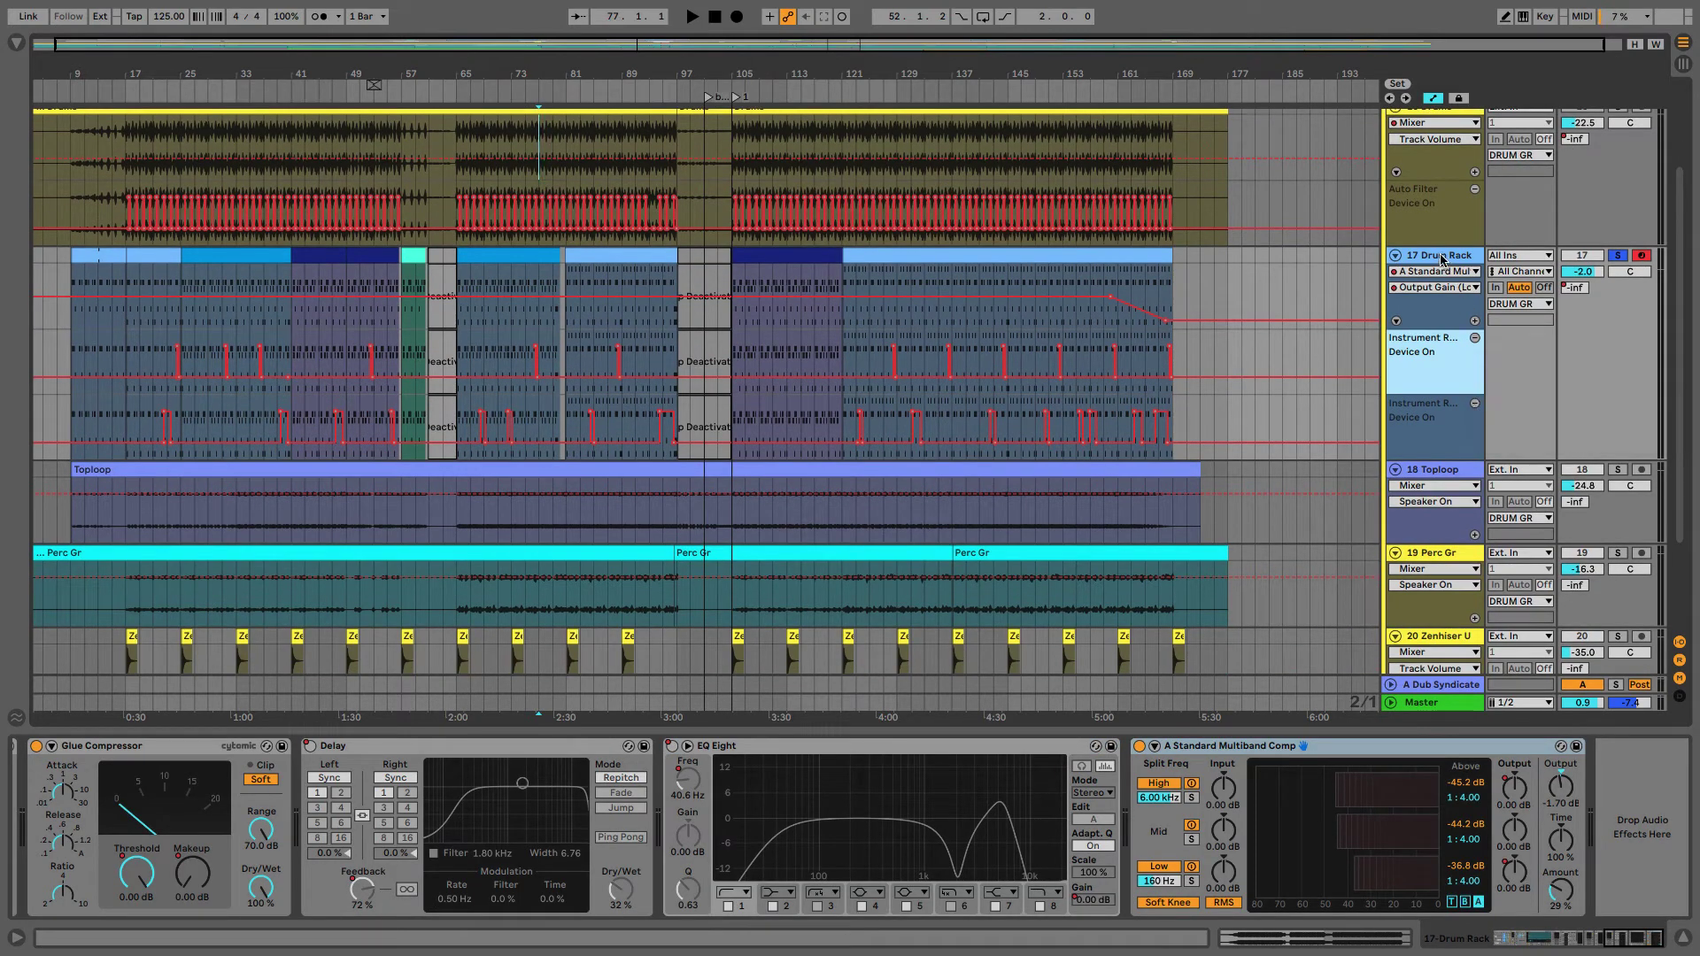
left_click(1442, 259)
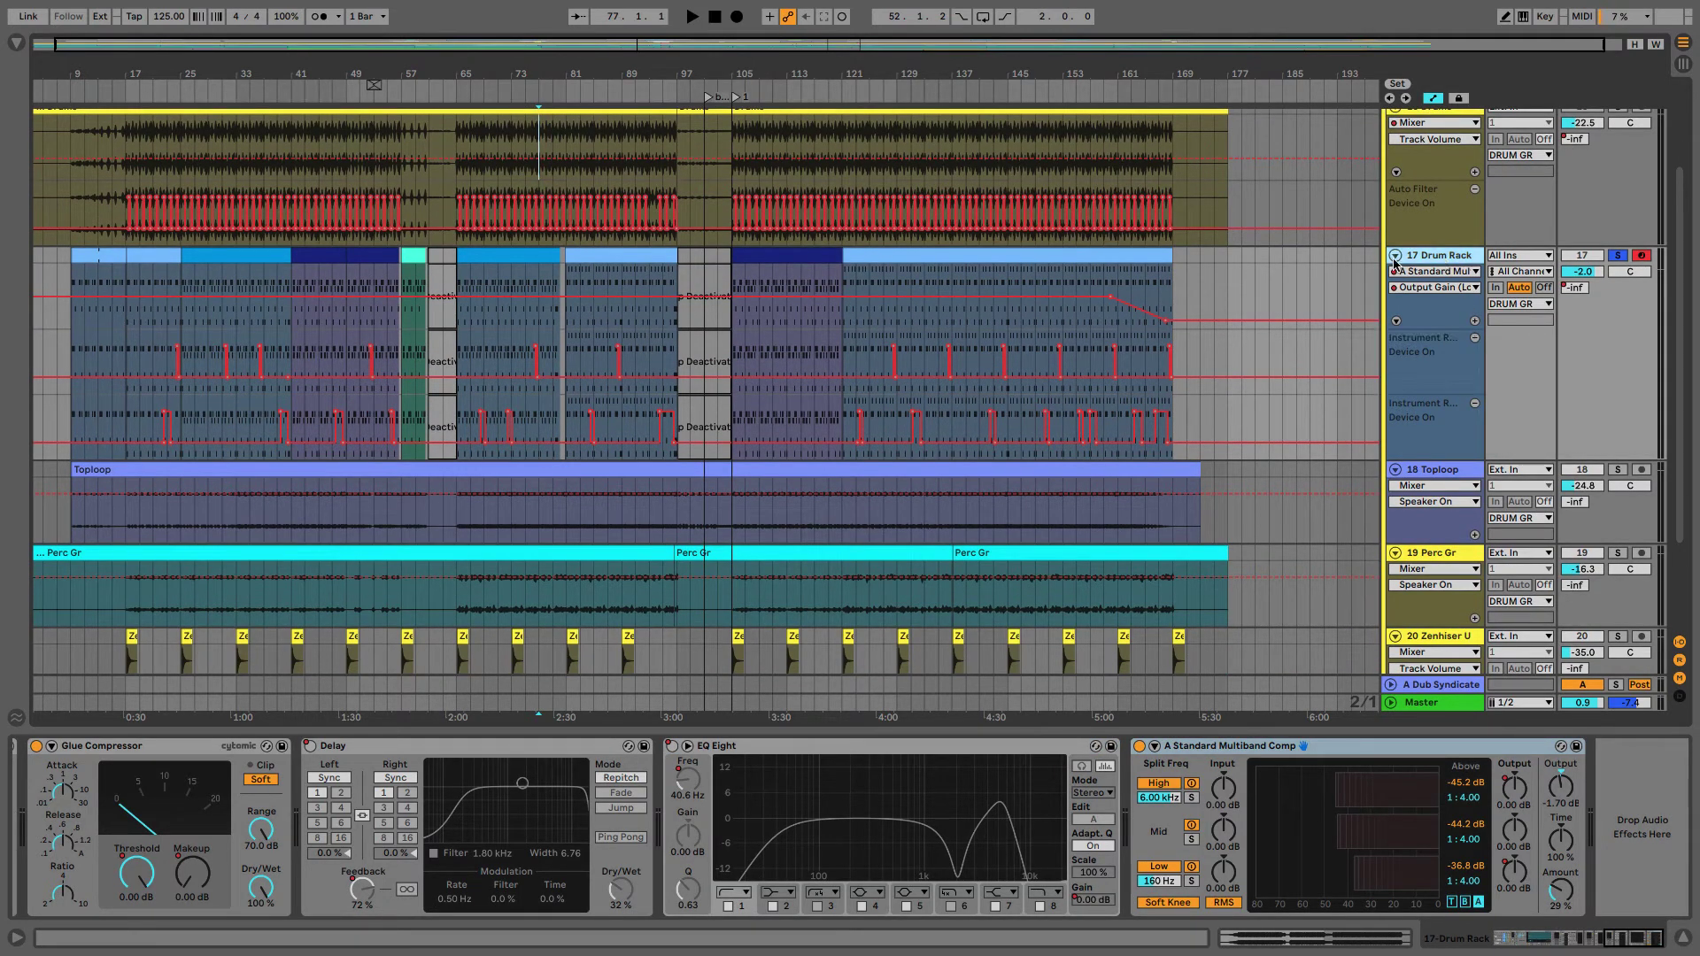
left_click(1395, 259)
Solo the Toploop track and play it from bar 117
left_click(1461, 275)
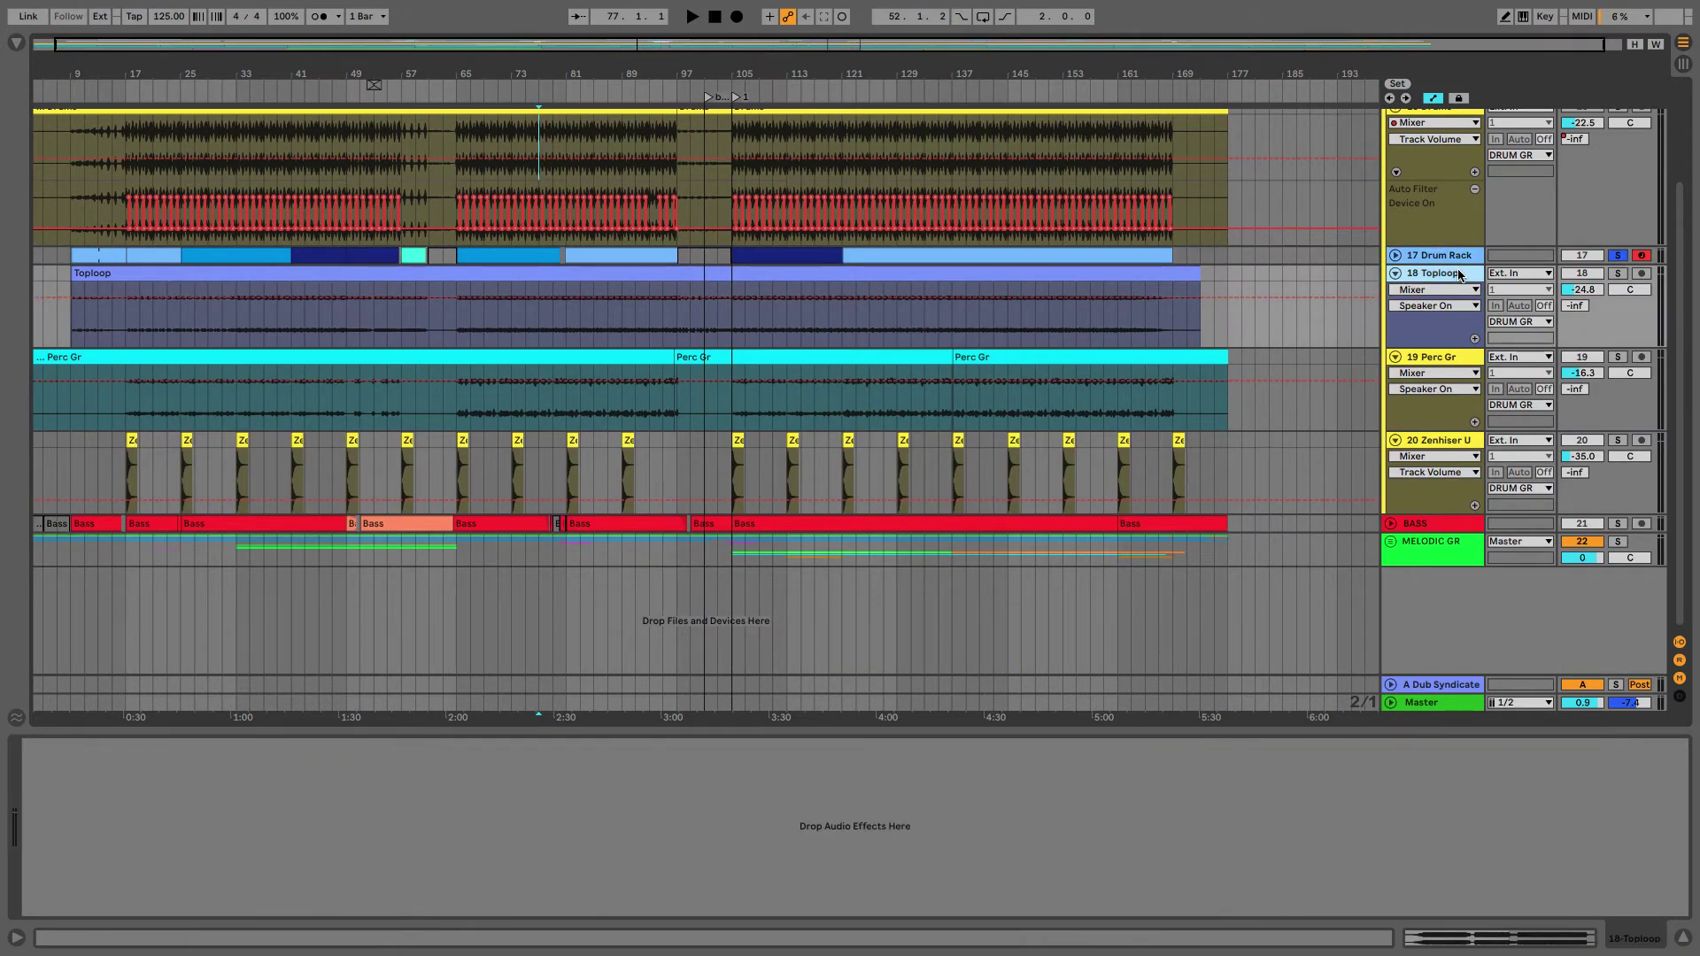
left_click(1617, 273)
left_click(815, 329)
key("space")
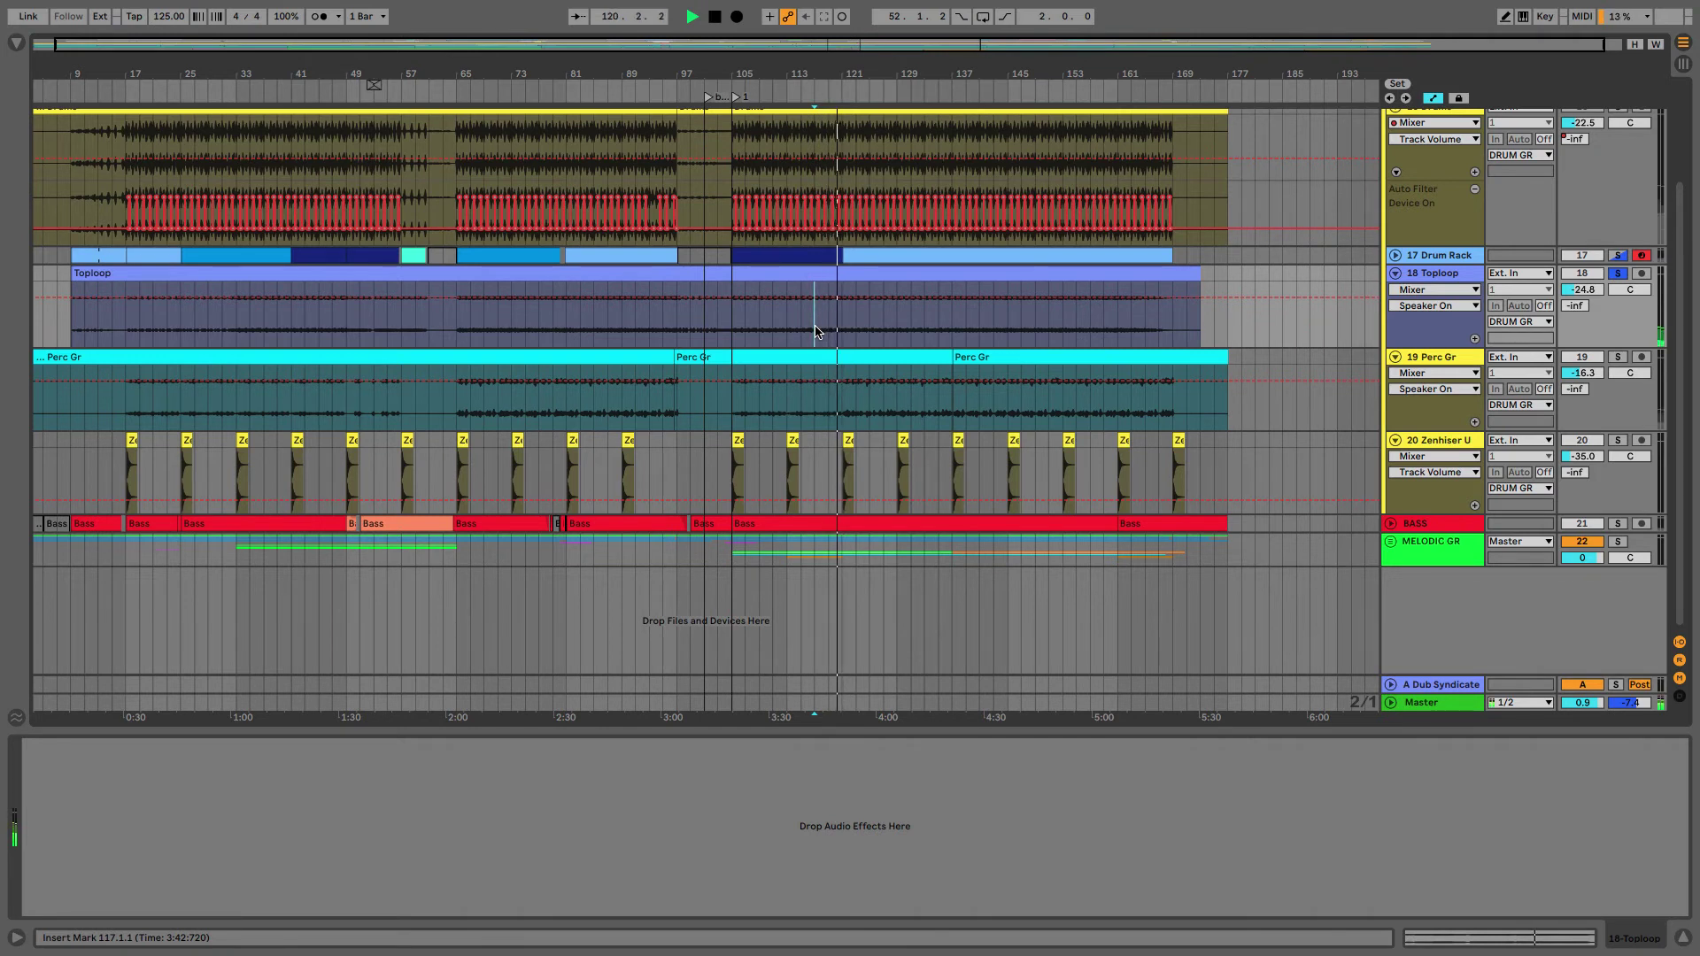
key("space")
Audition the soloed Toploop track from bars 167, 45 and 29
left_click(1158, 339)
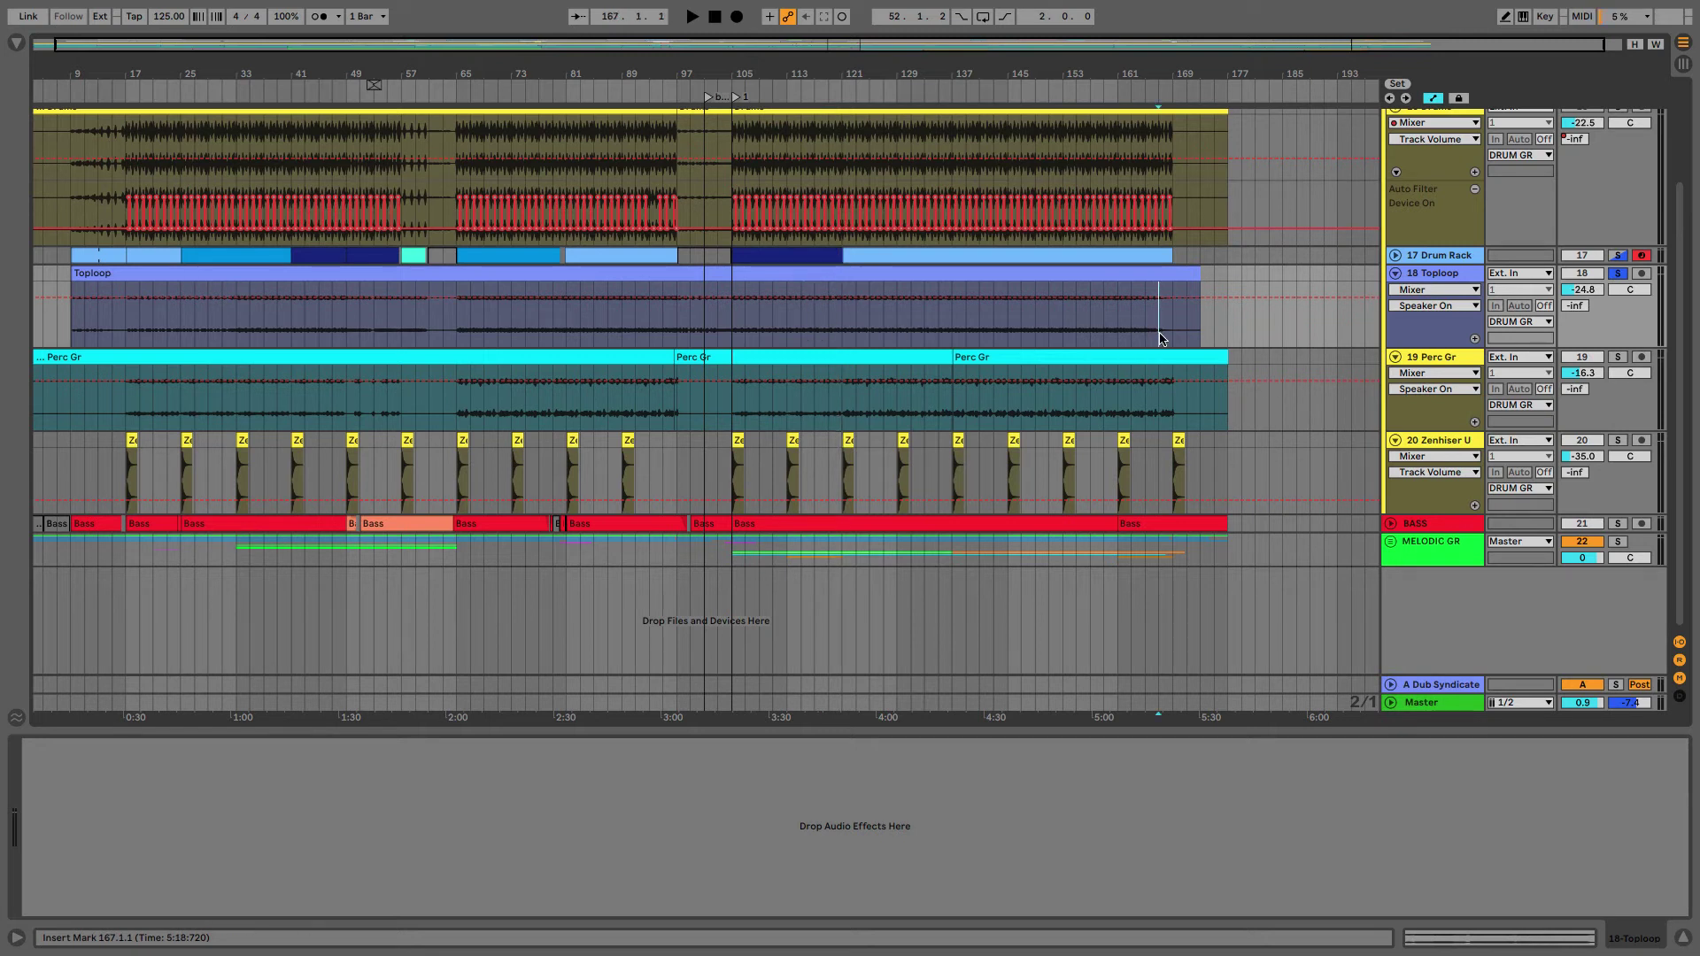
key("space")
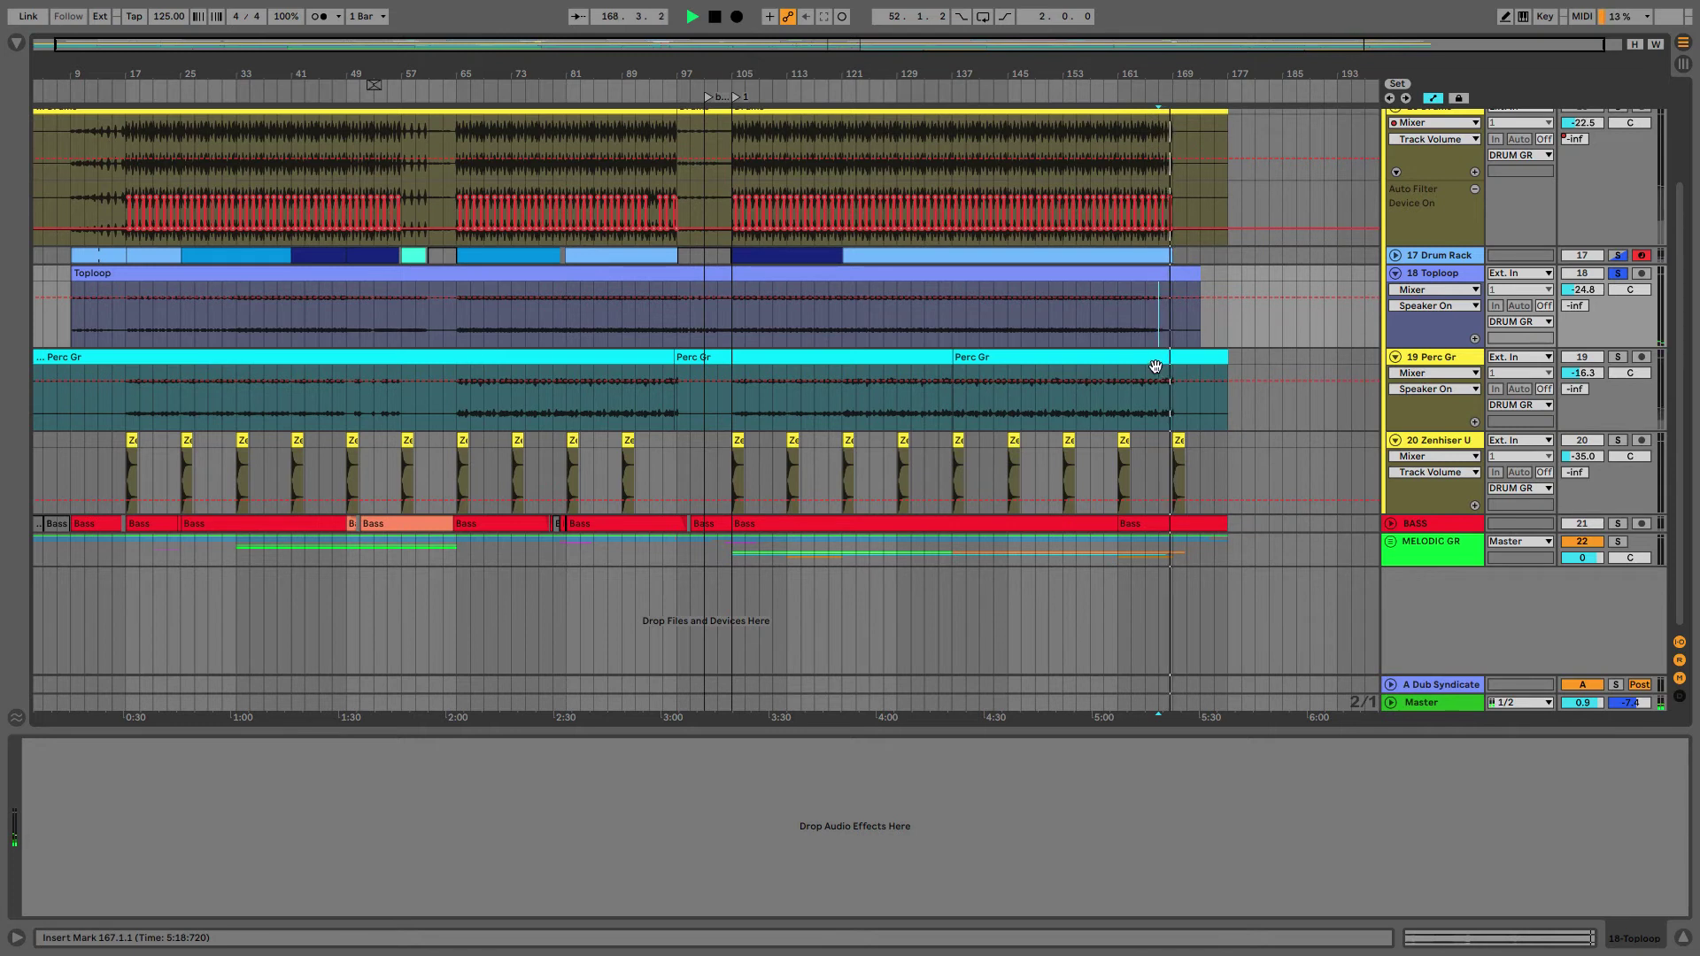
key("space")
left_click(317, 330)
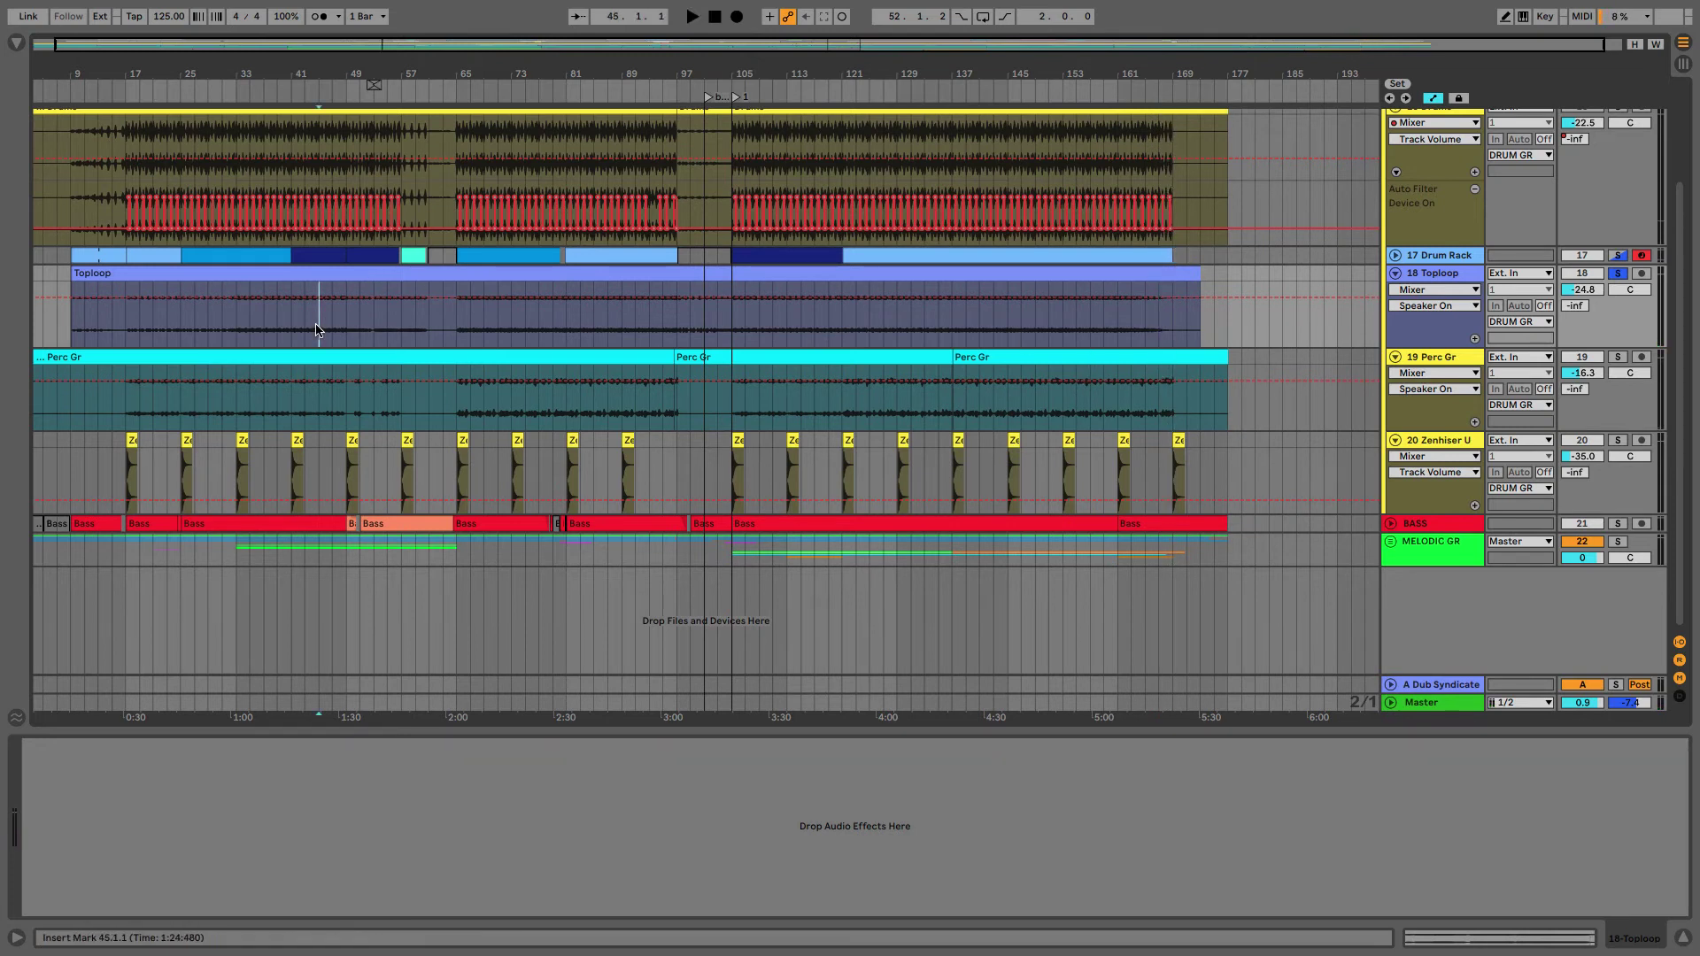
key("space")
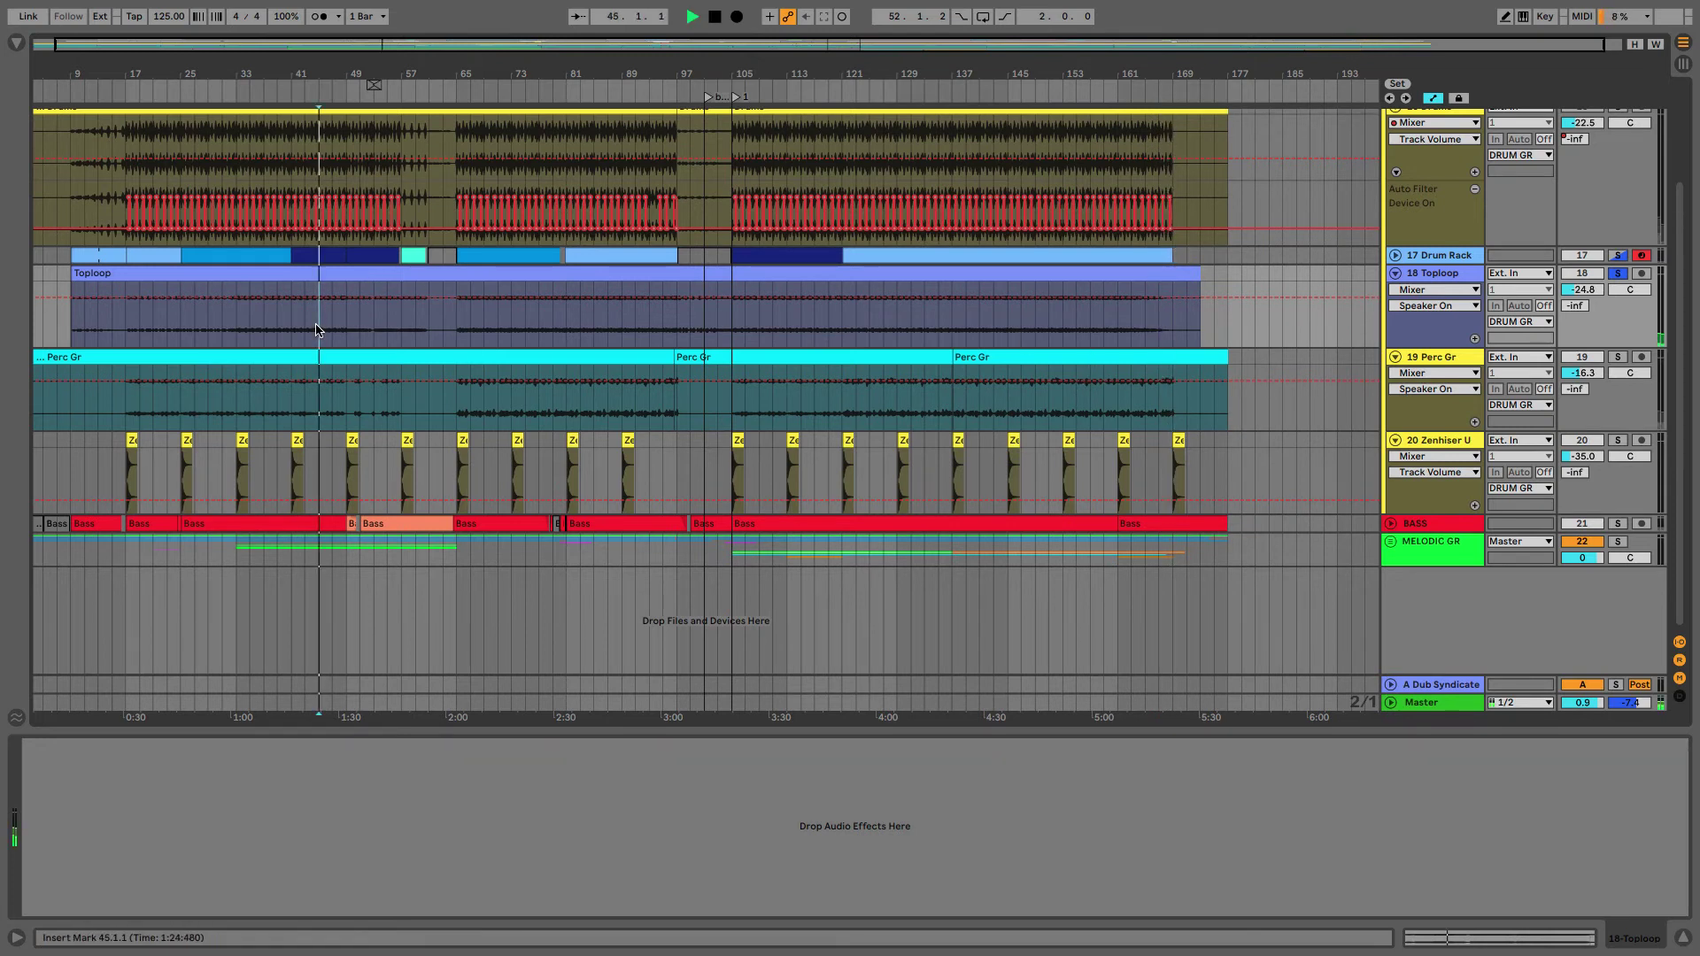
left_click(208, 332)
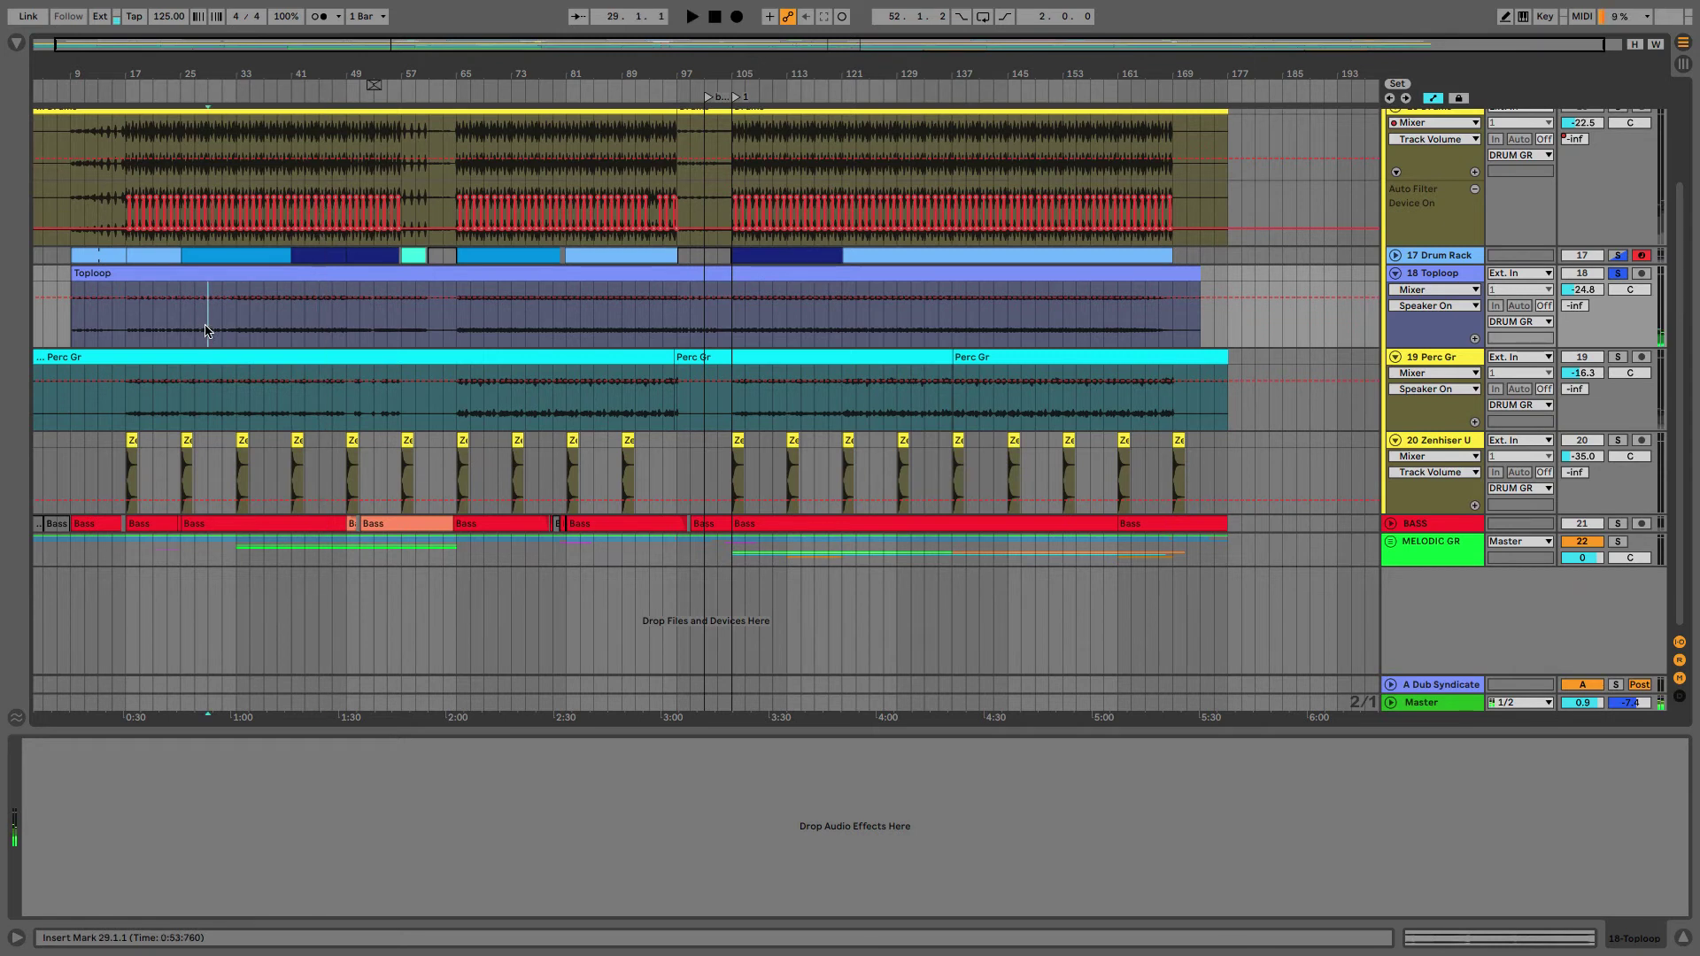
key("space")
Select bars 3 to 177 of the Toploop track, and fold the track
left_click(608, 334)
left_click_drag(1227, 336, 32, 312)
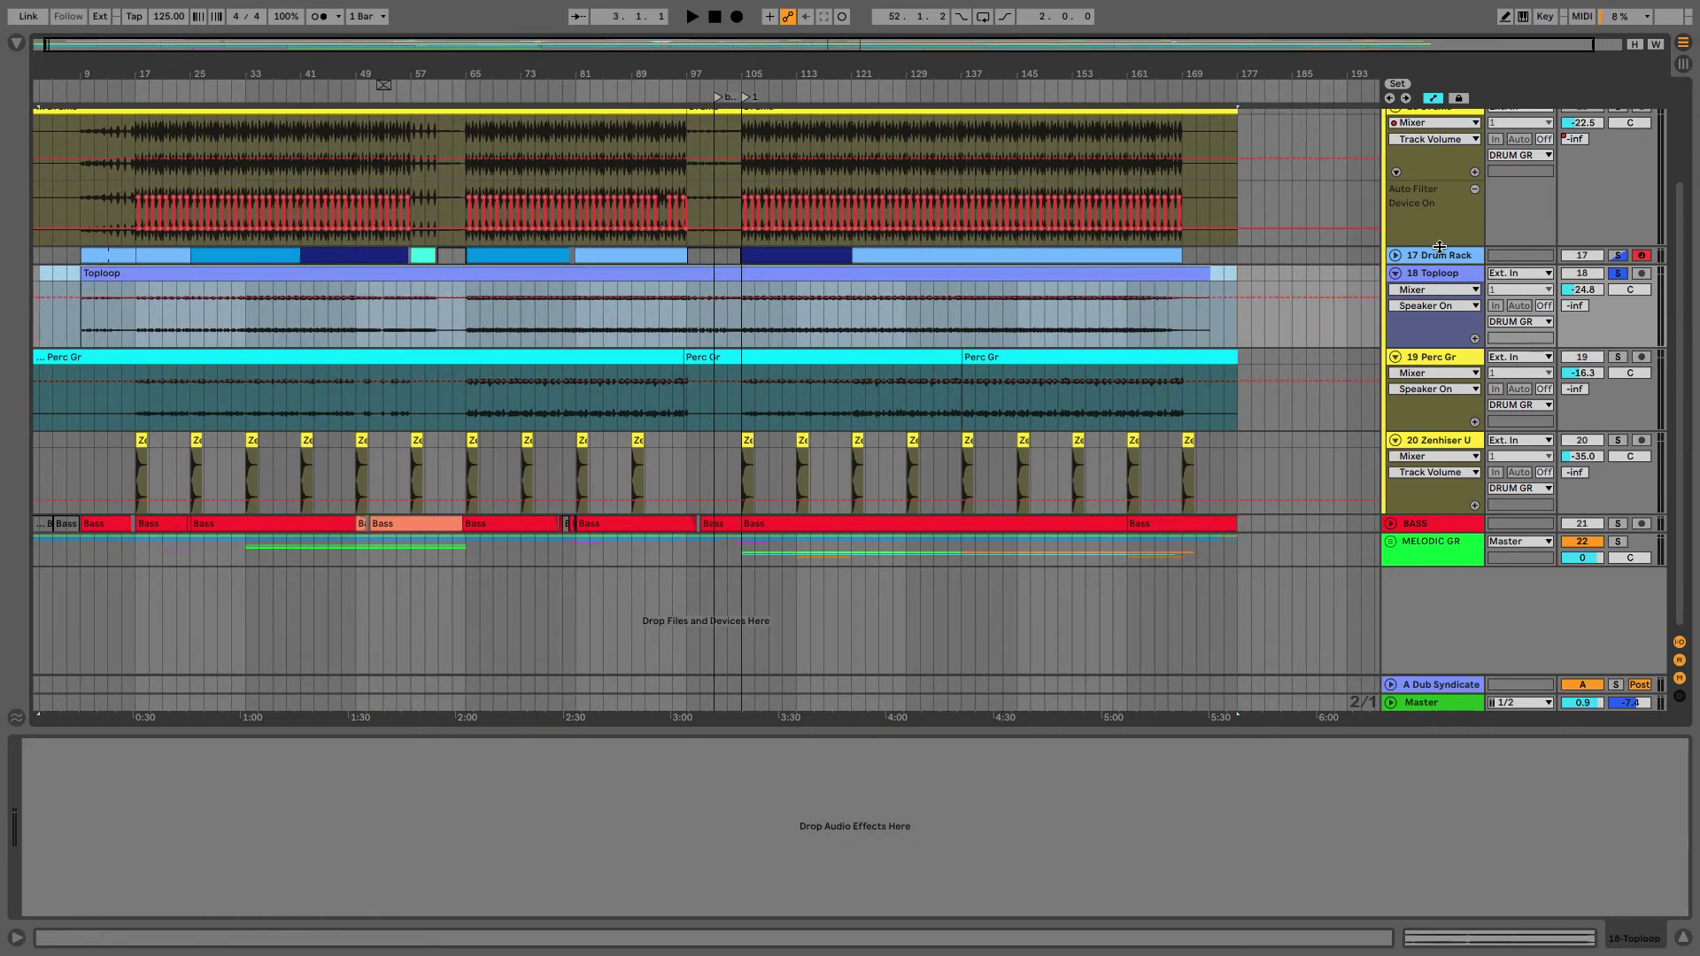
left_click(1414, 277)
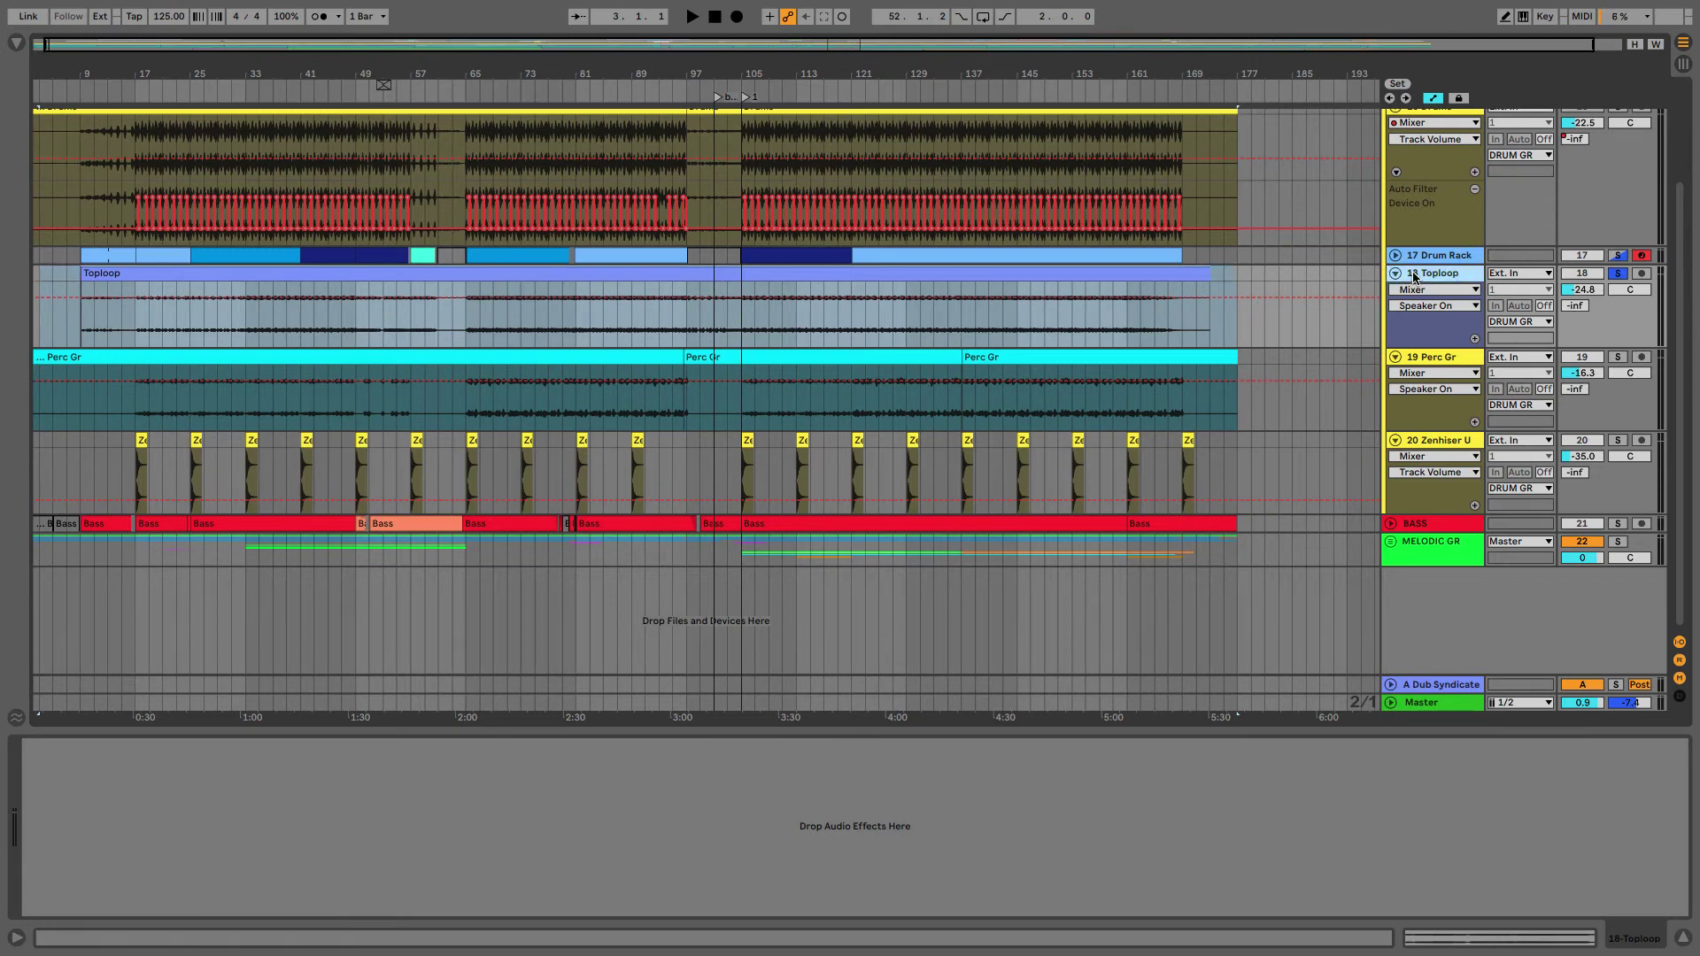
left_click(1397, 275)
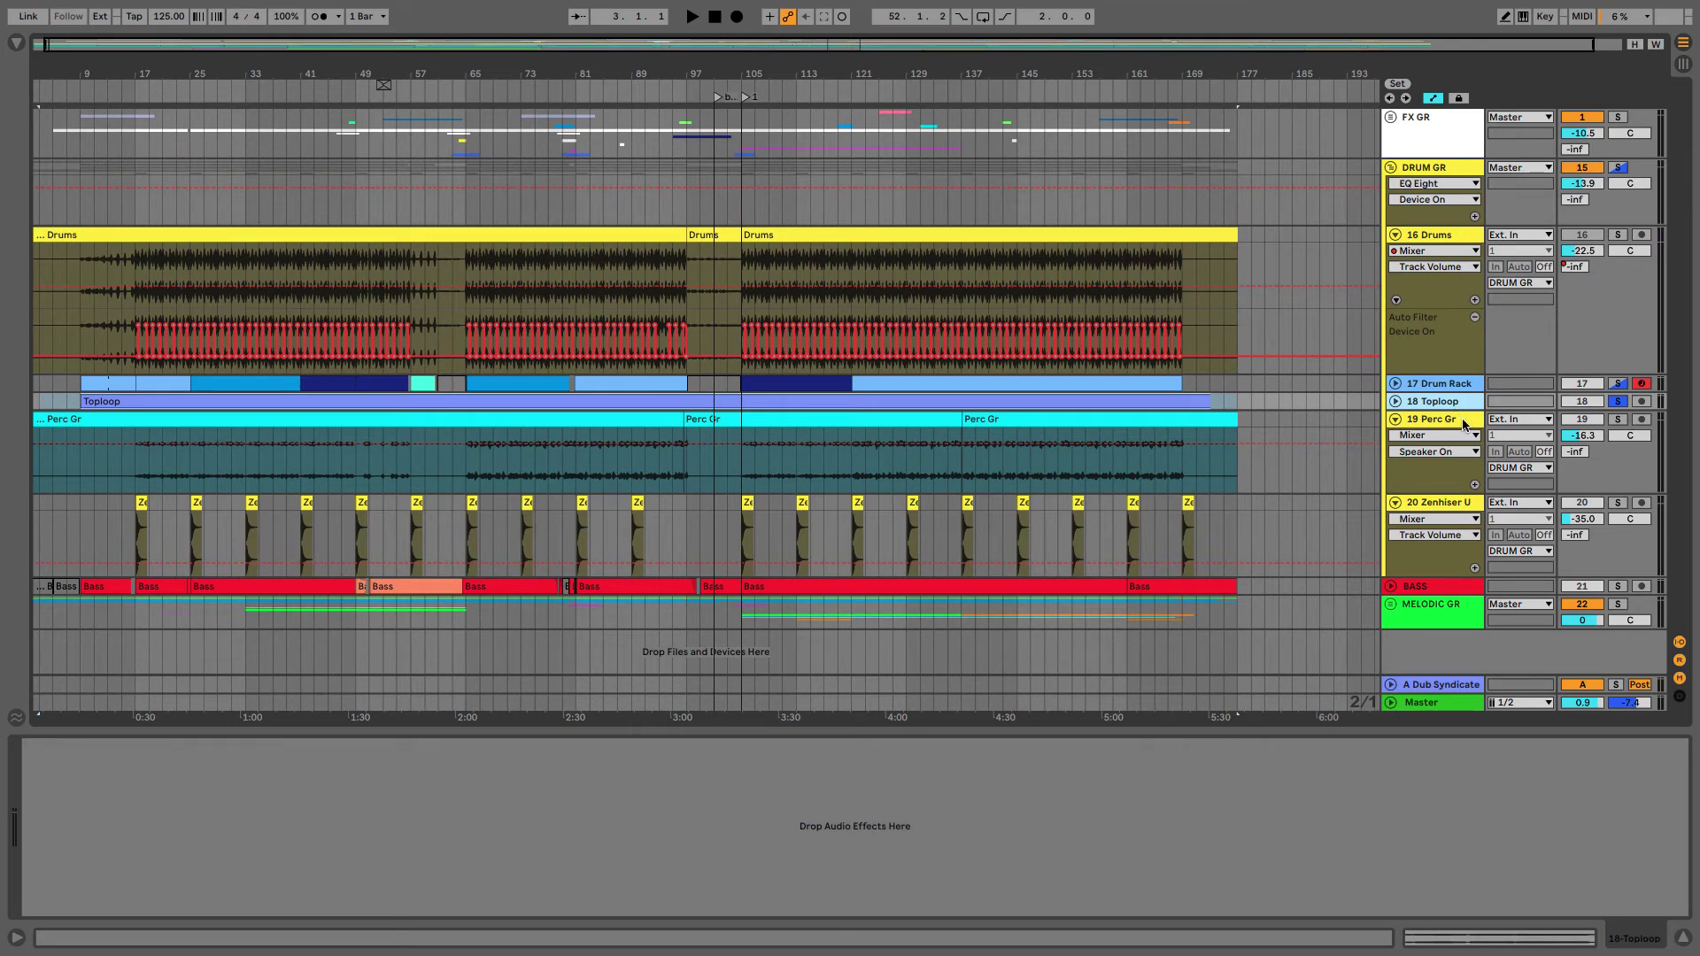
Solo the Perc Gr track and play it from bar 65
left_click(1463, 425)
left_click(1617, 419)
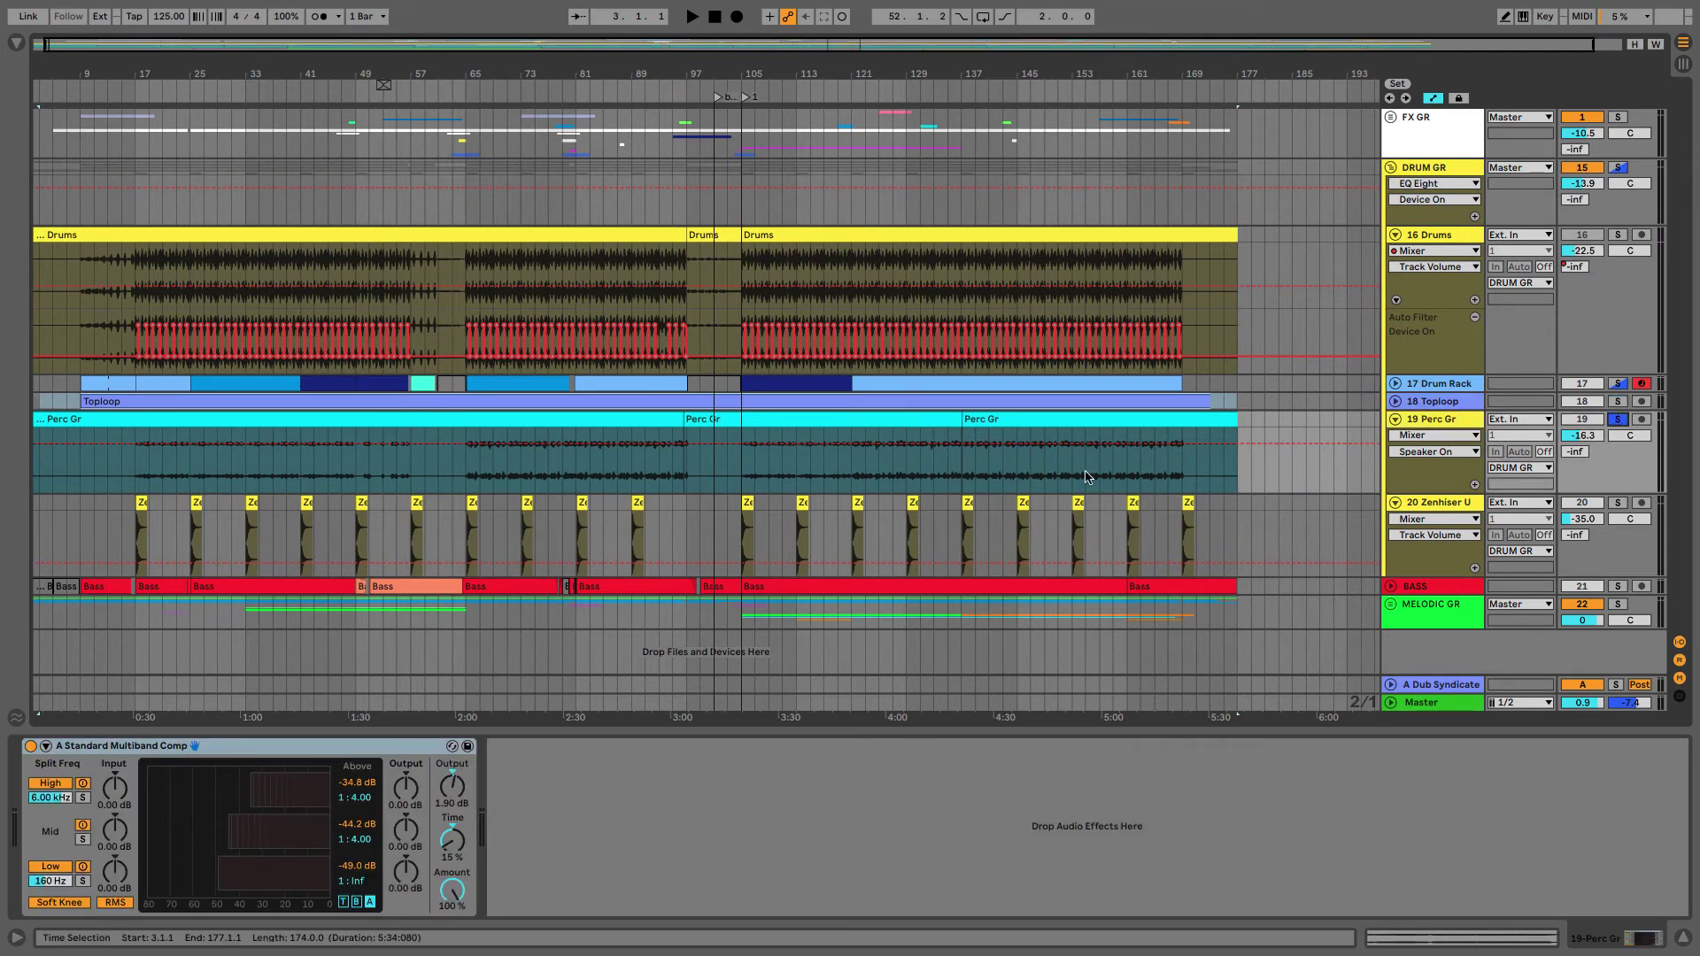
left_click(467, 473)
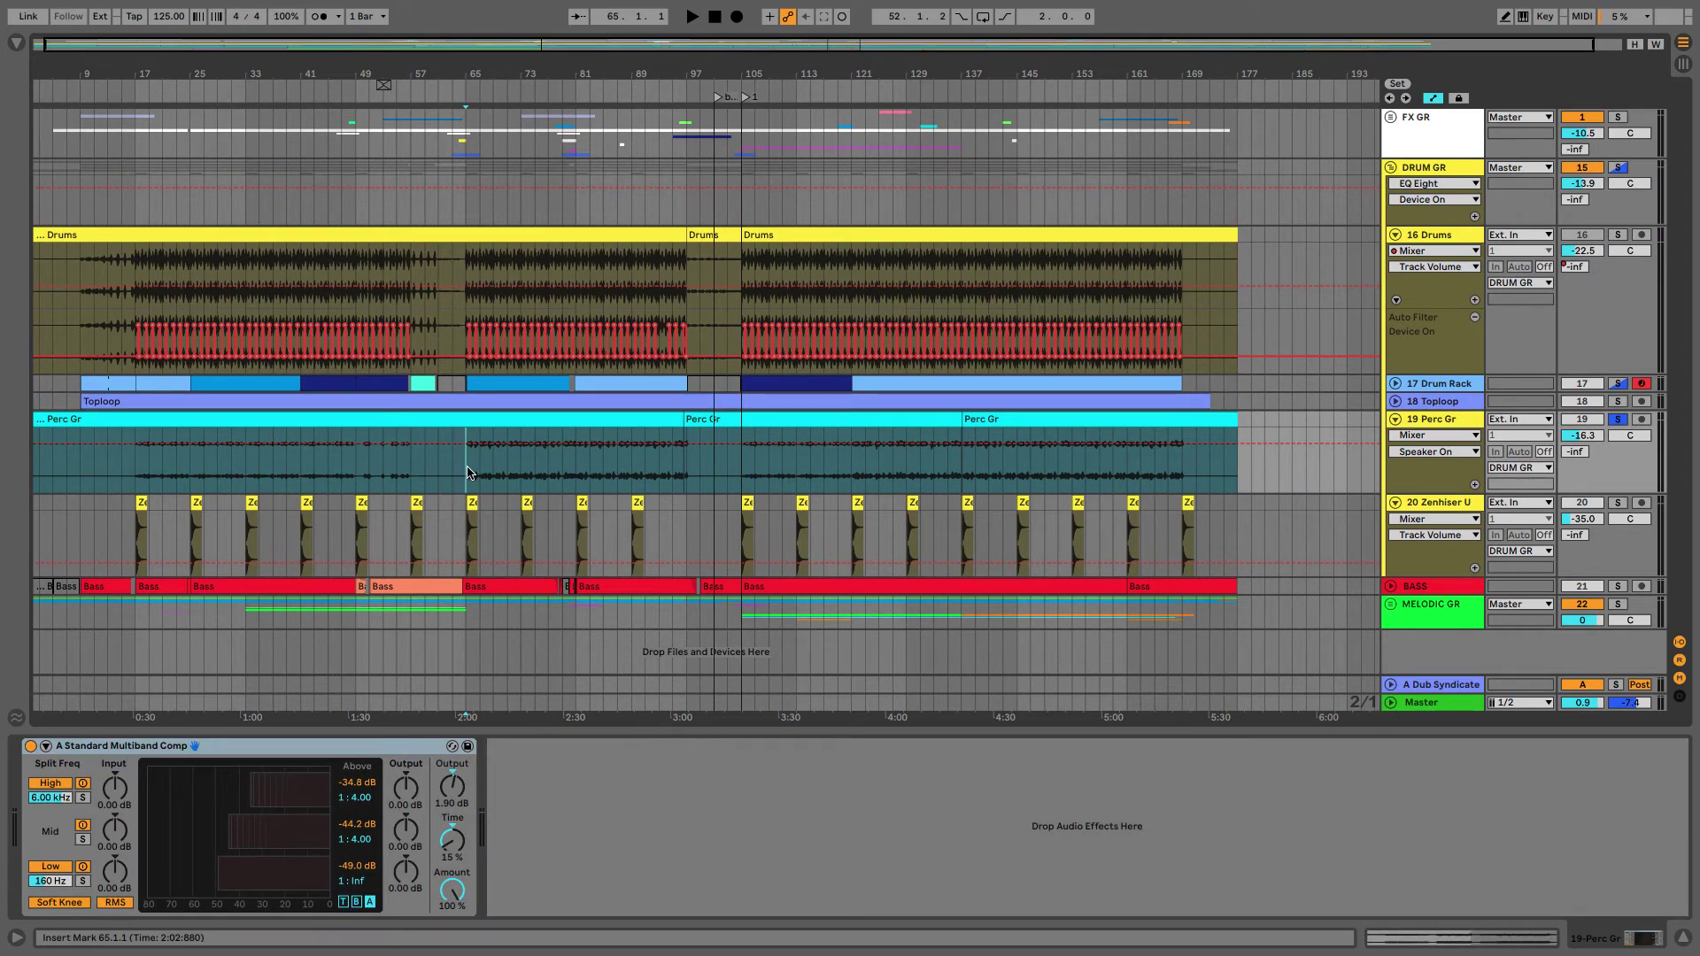
key("space")
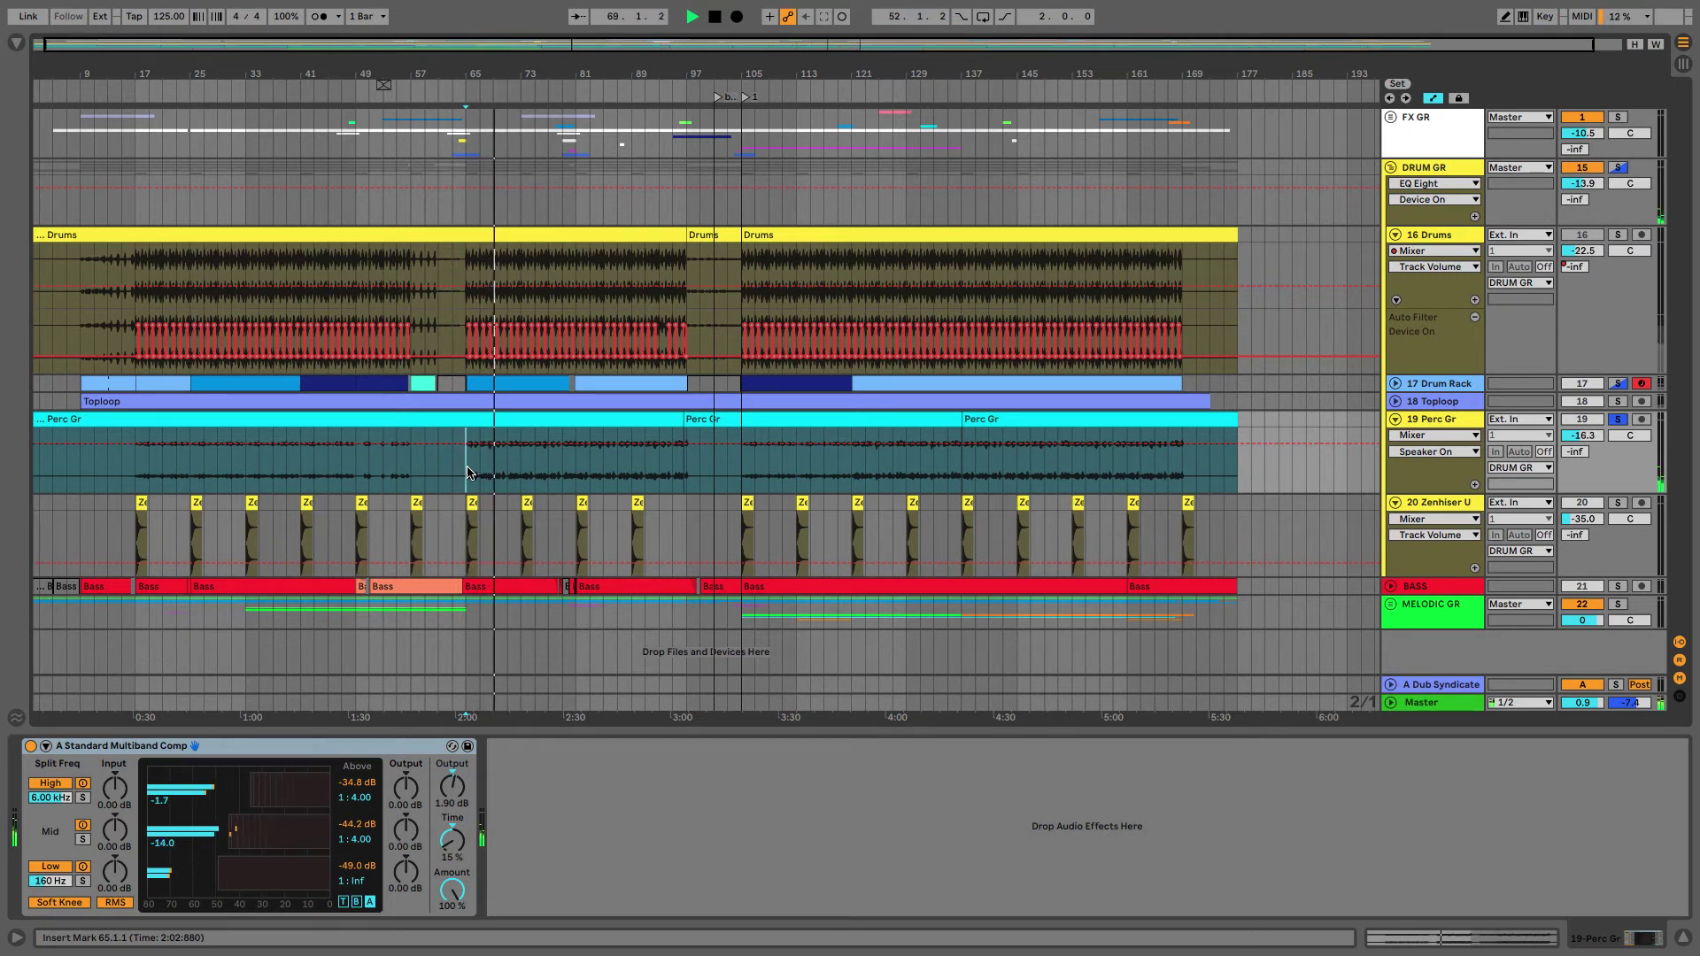
key("space")
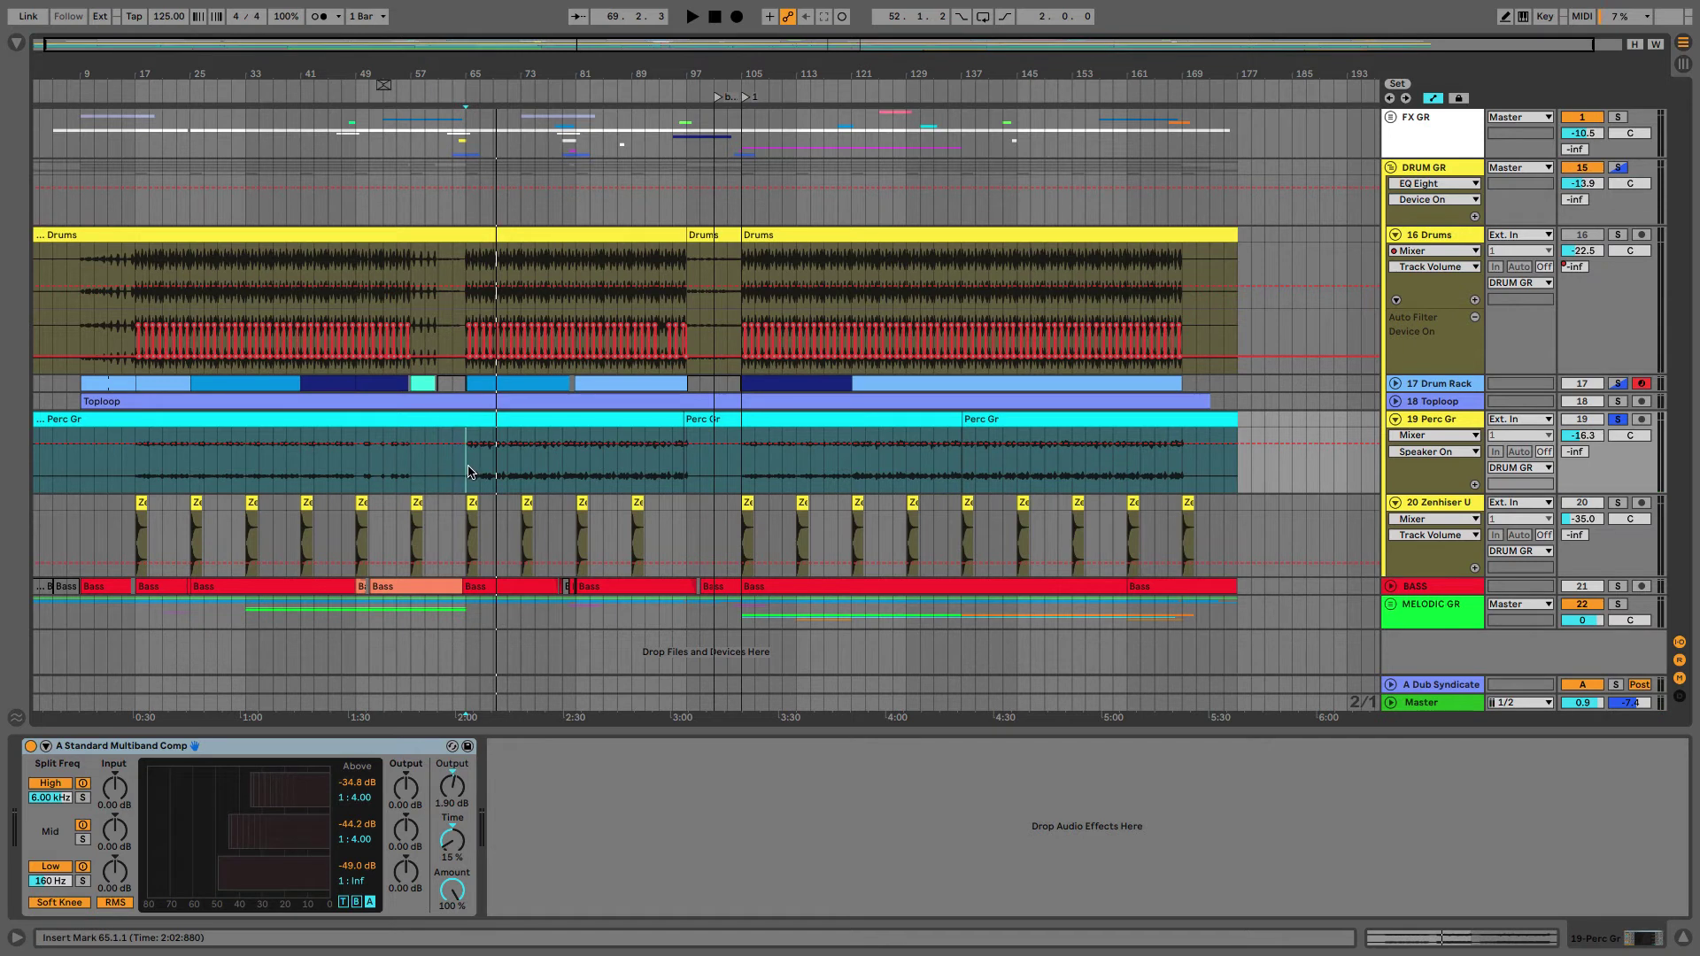
Solo the Toploop track to hear it from bar 65, and return the solo to Perc Gr
left_click(1619, 401)
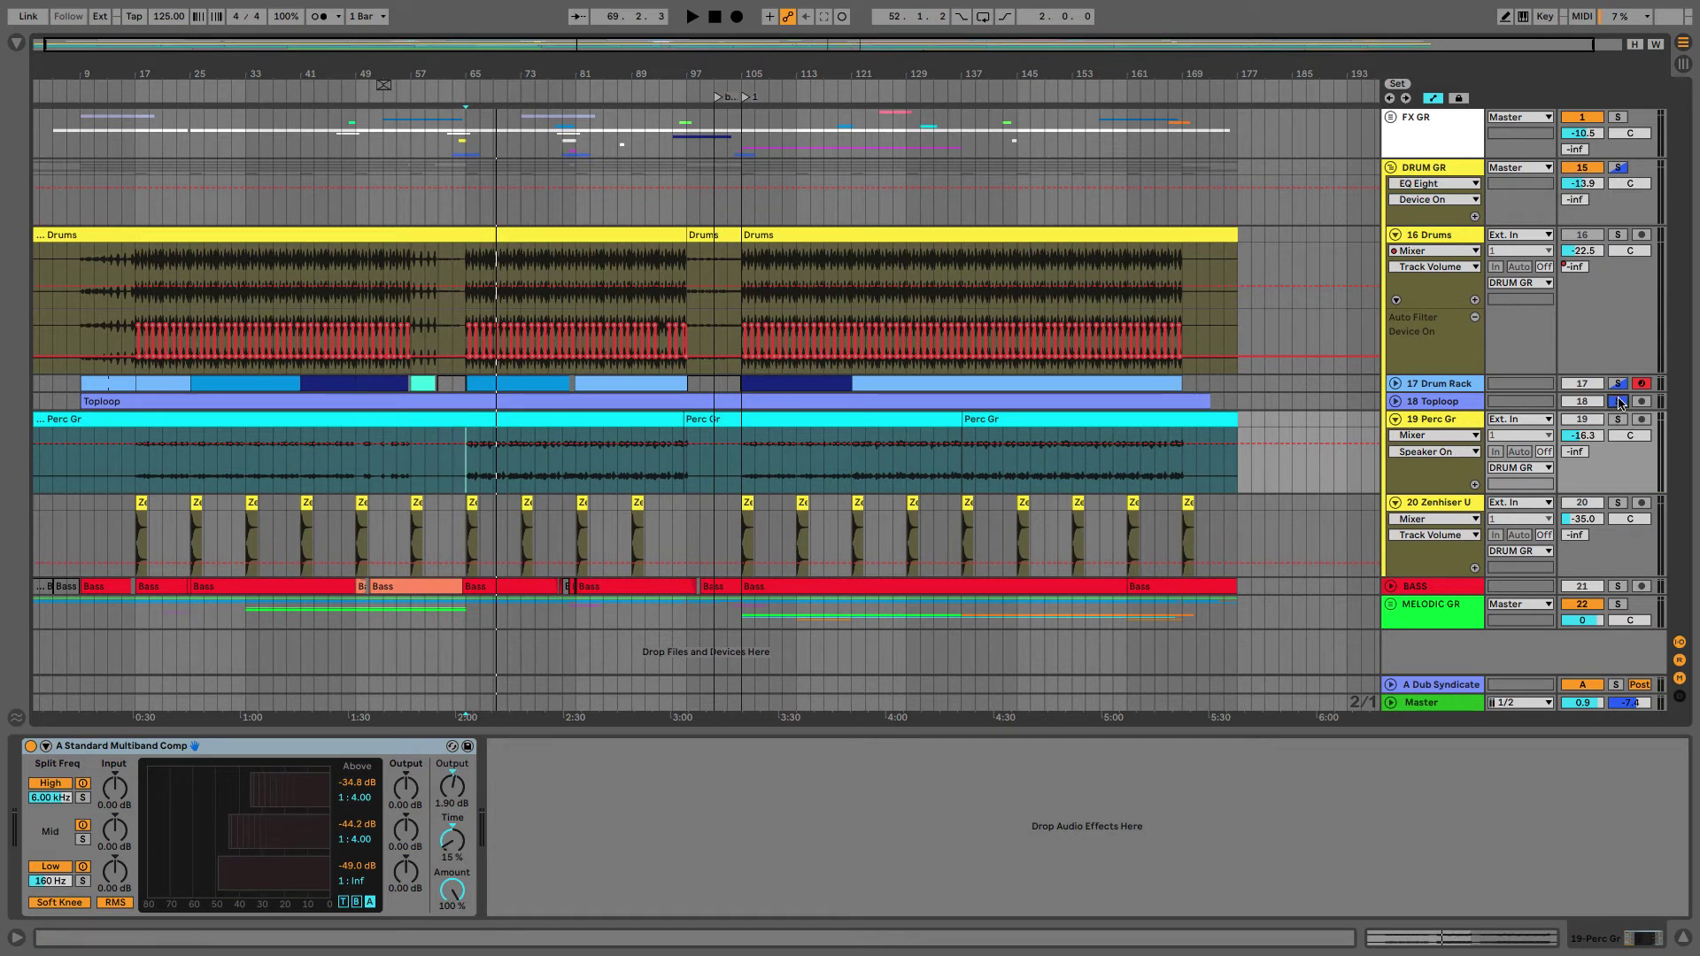
left_click(1424, 408)
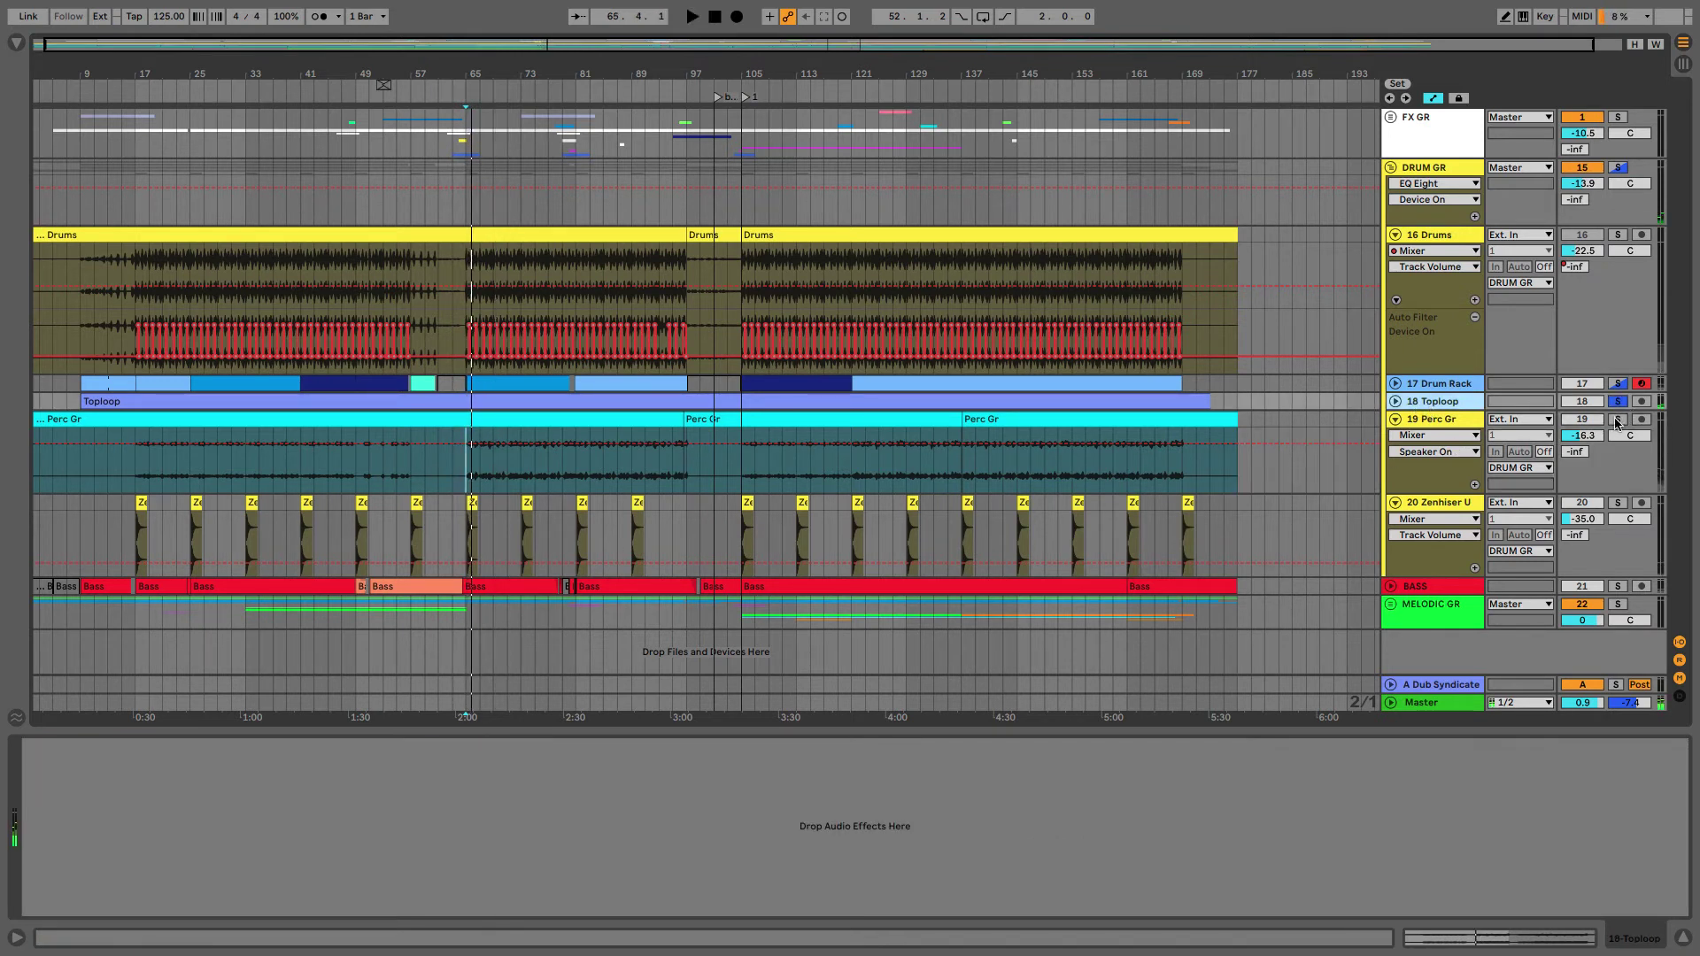
left_click(1618, 421)
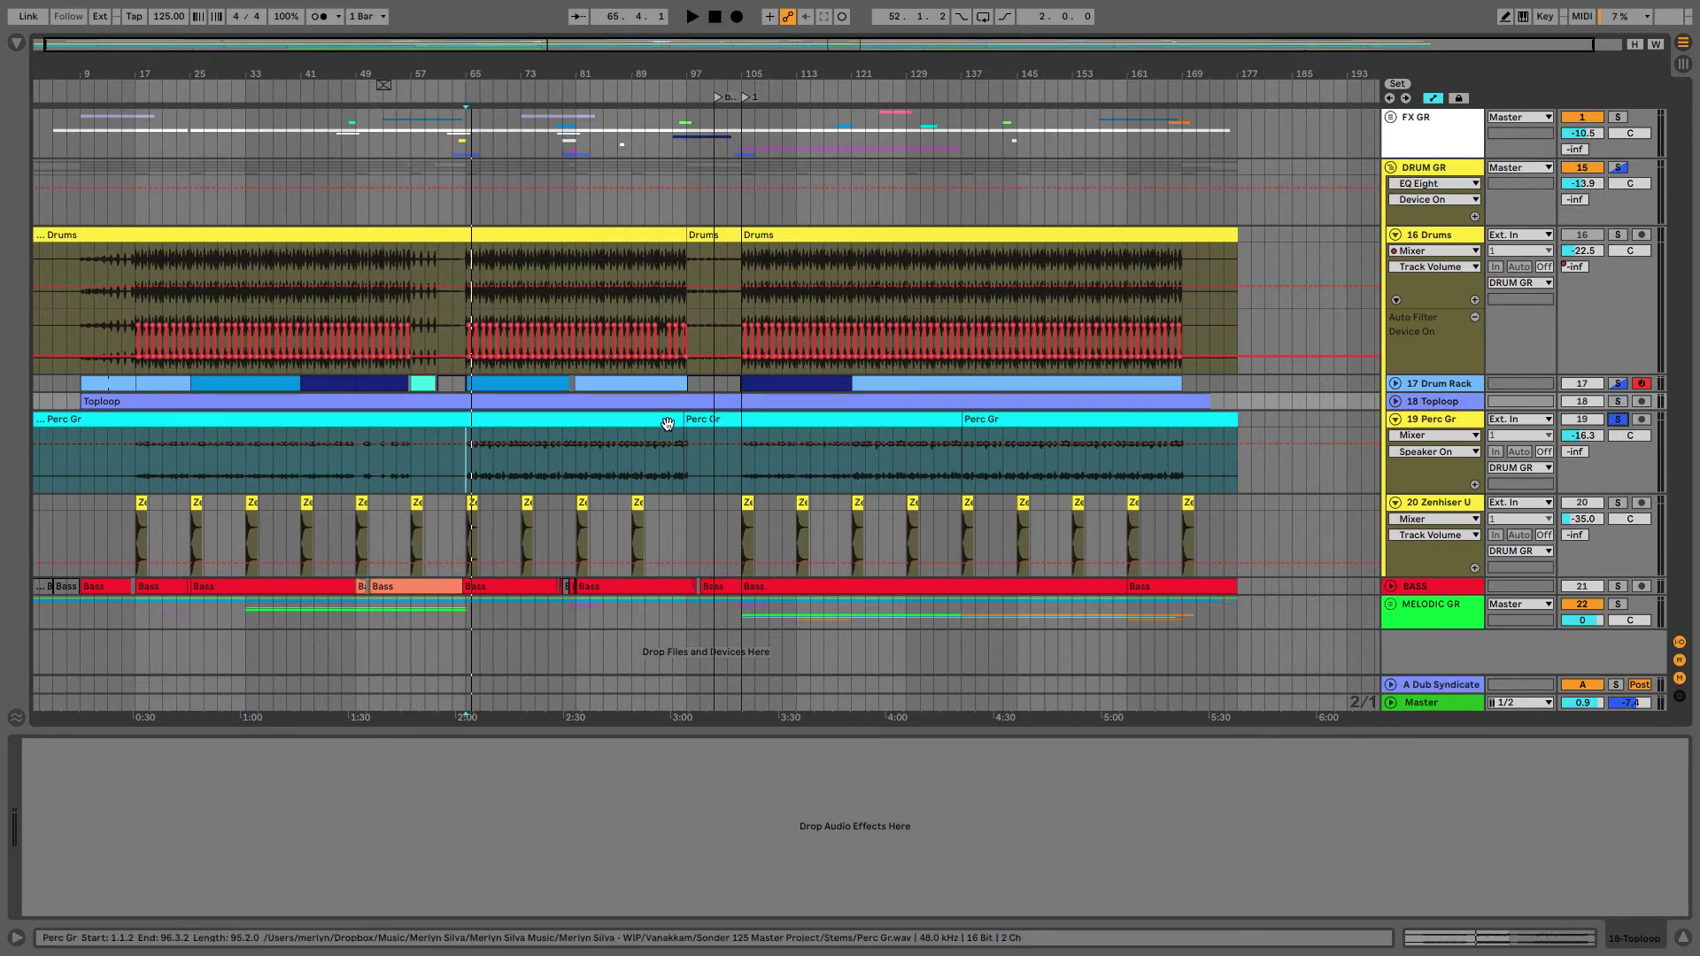
Place the insert marker at bar 65 of Perc Gr, and view and refold the Drum Rack track
left_click(342, 468)
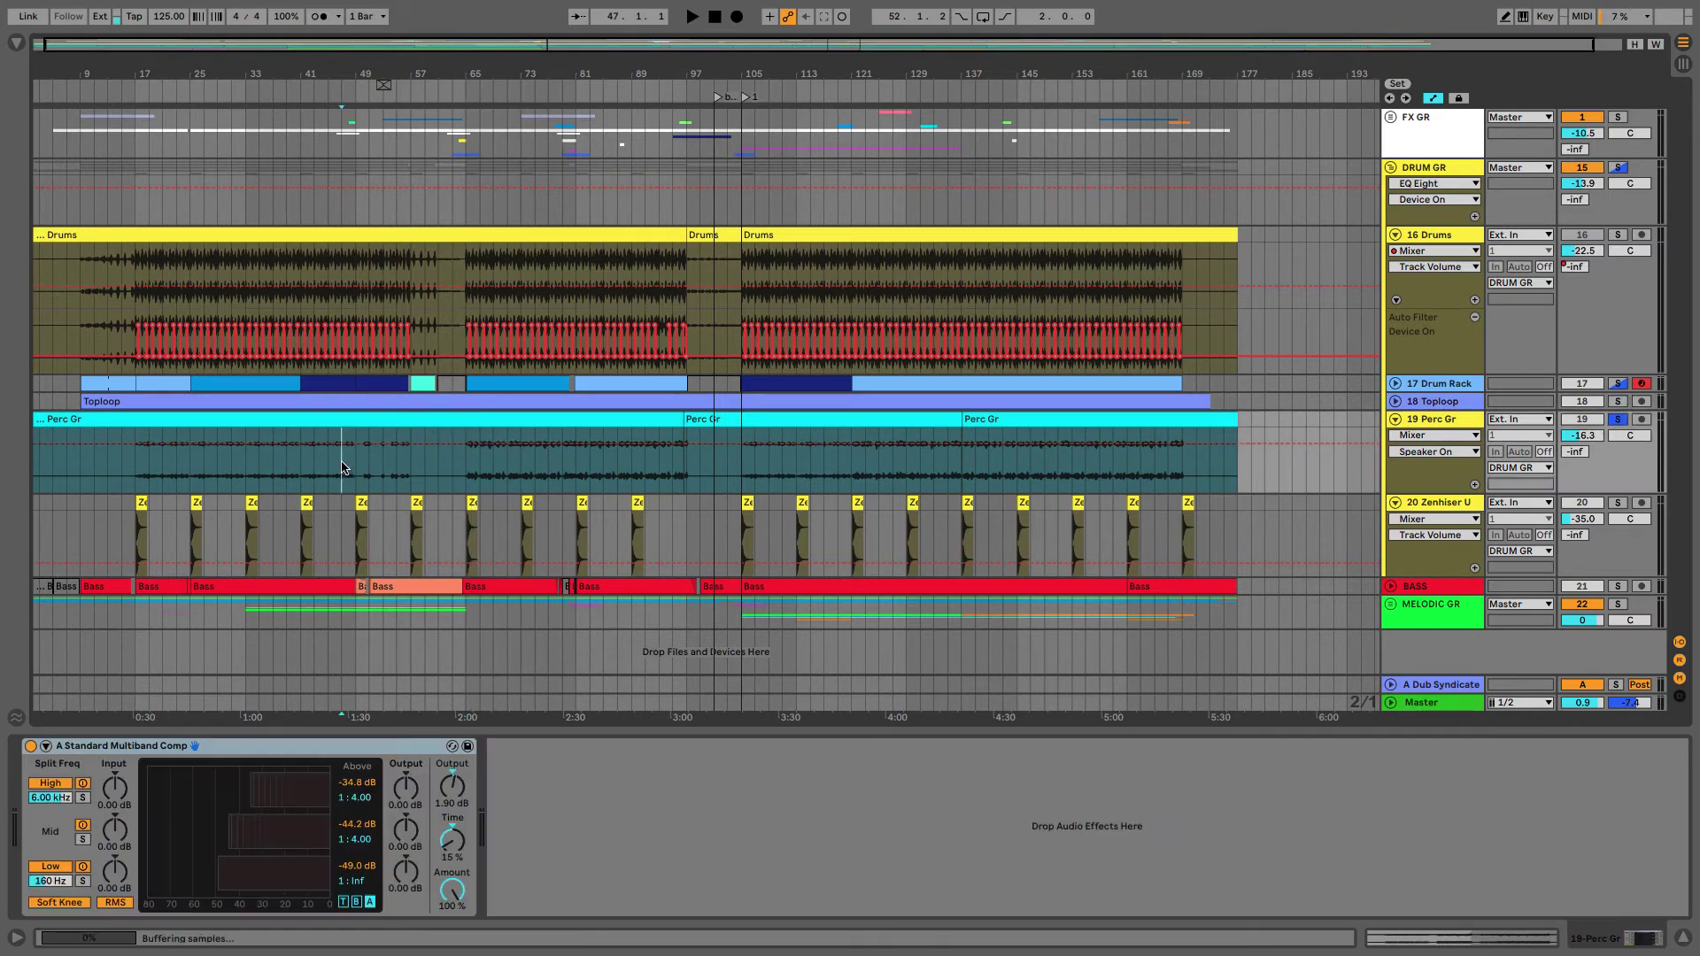
left_click(464, 478)
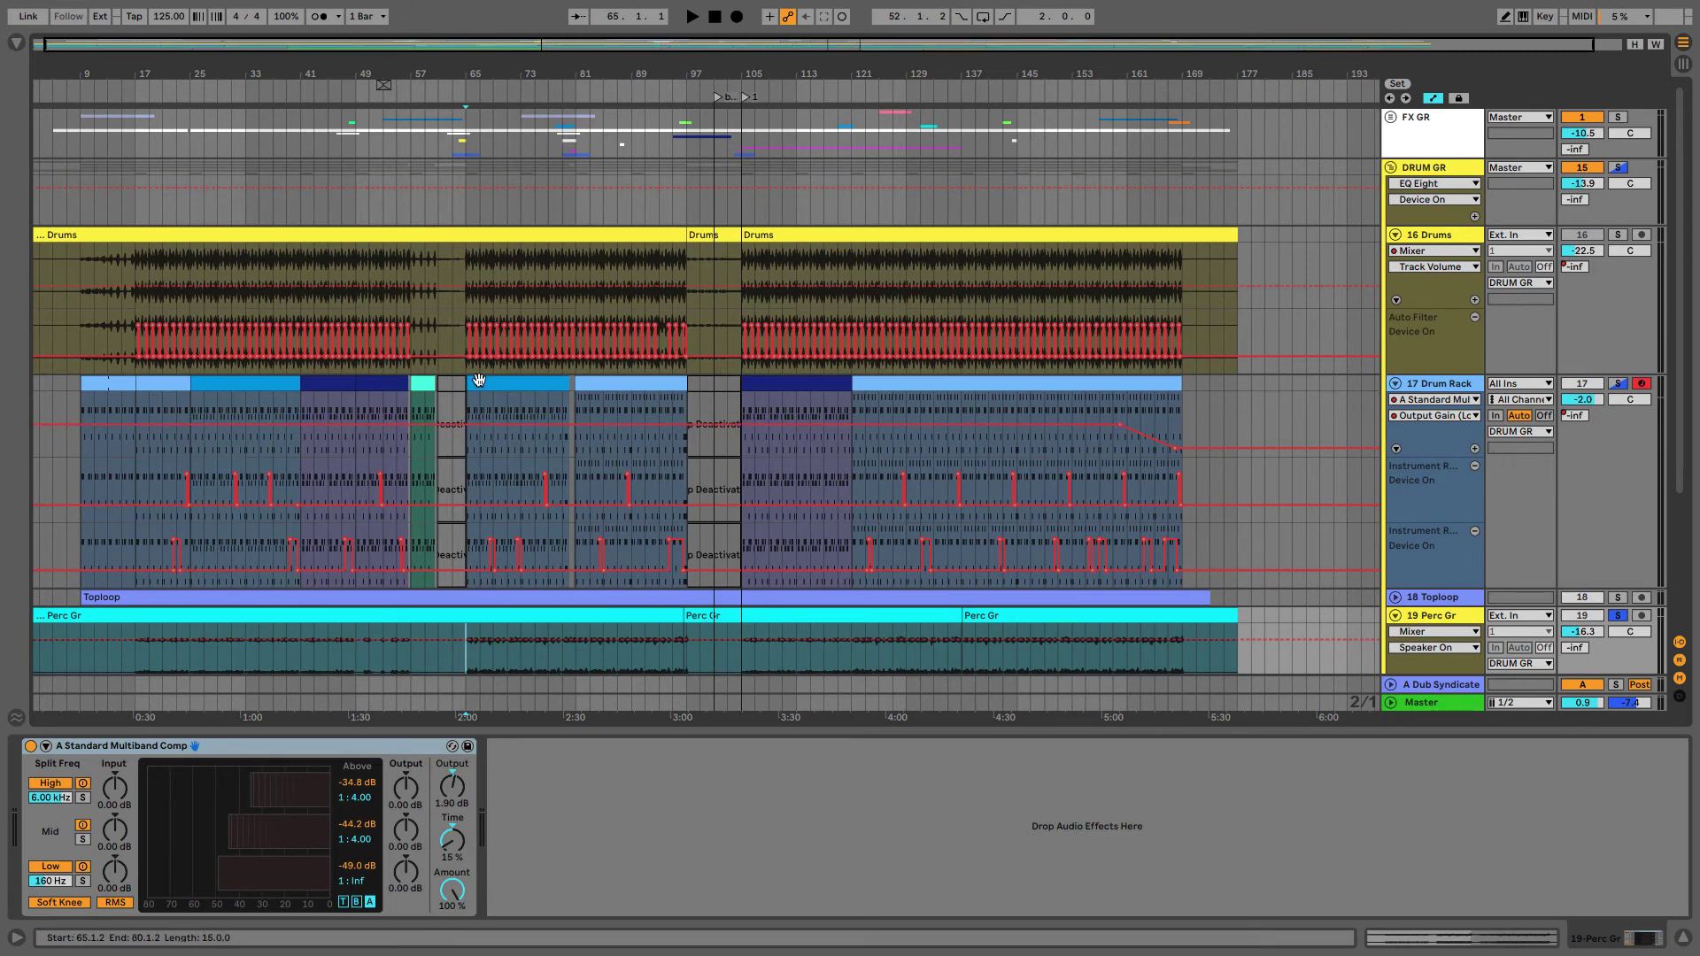
left_click(1396, 384)
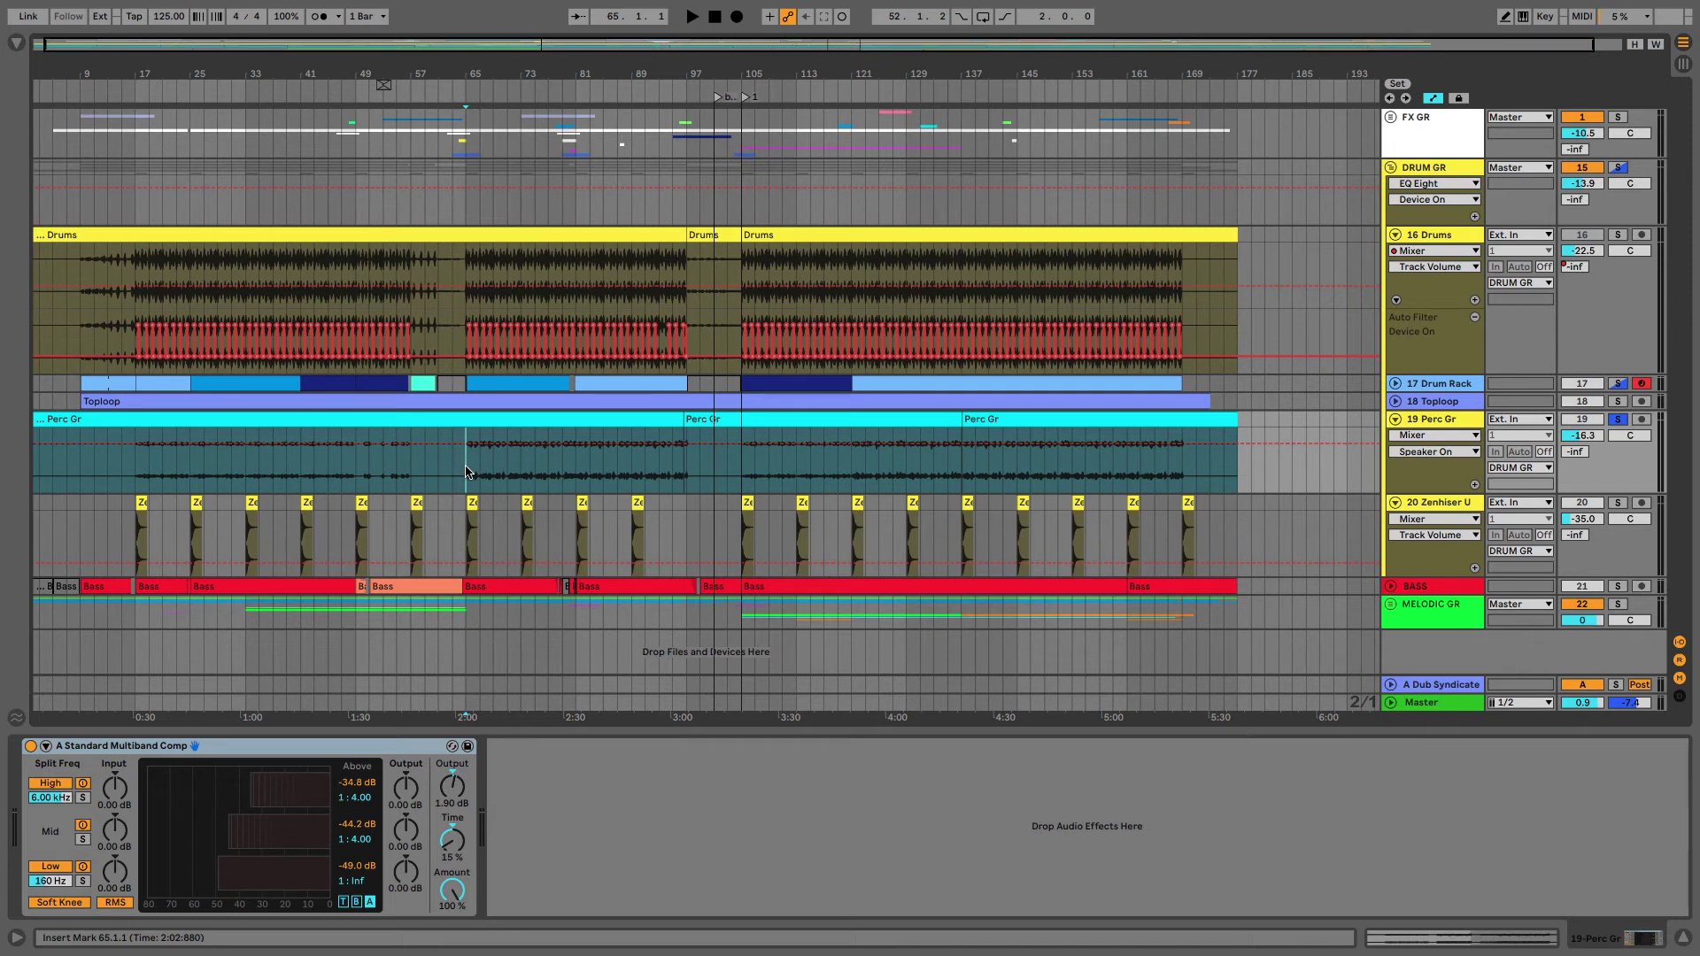
Select bars 65 to 77 of the Perc Gr track and play that passage soloed
left_click_drag(467, 468, 544, 483)
key("space")
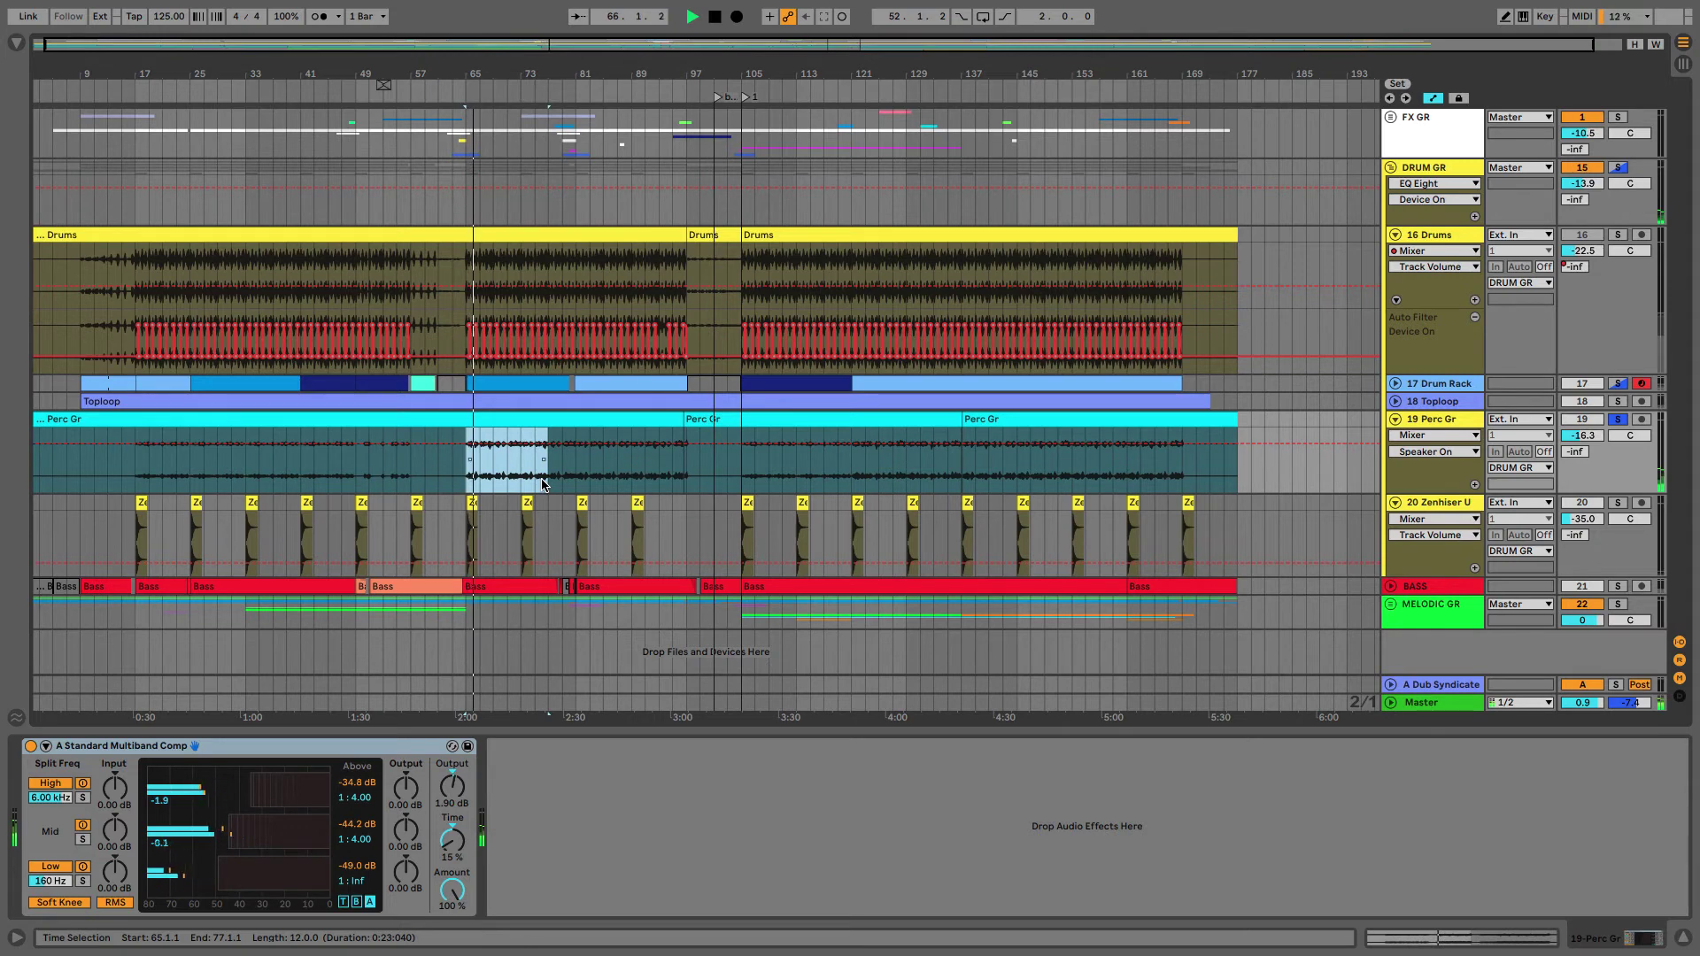
key("space")
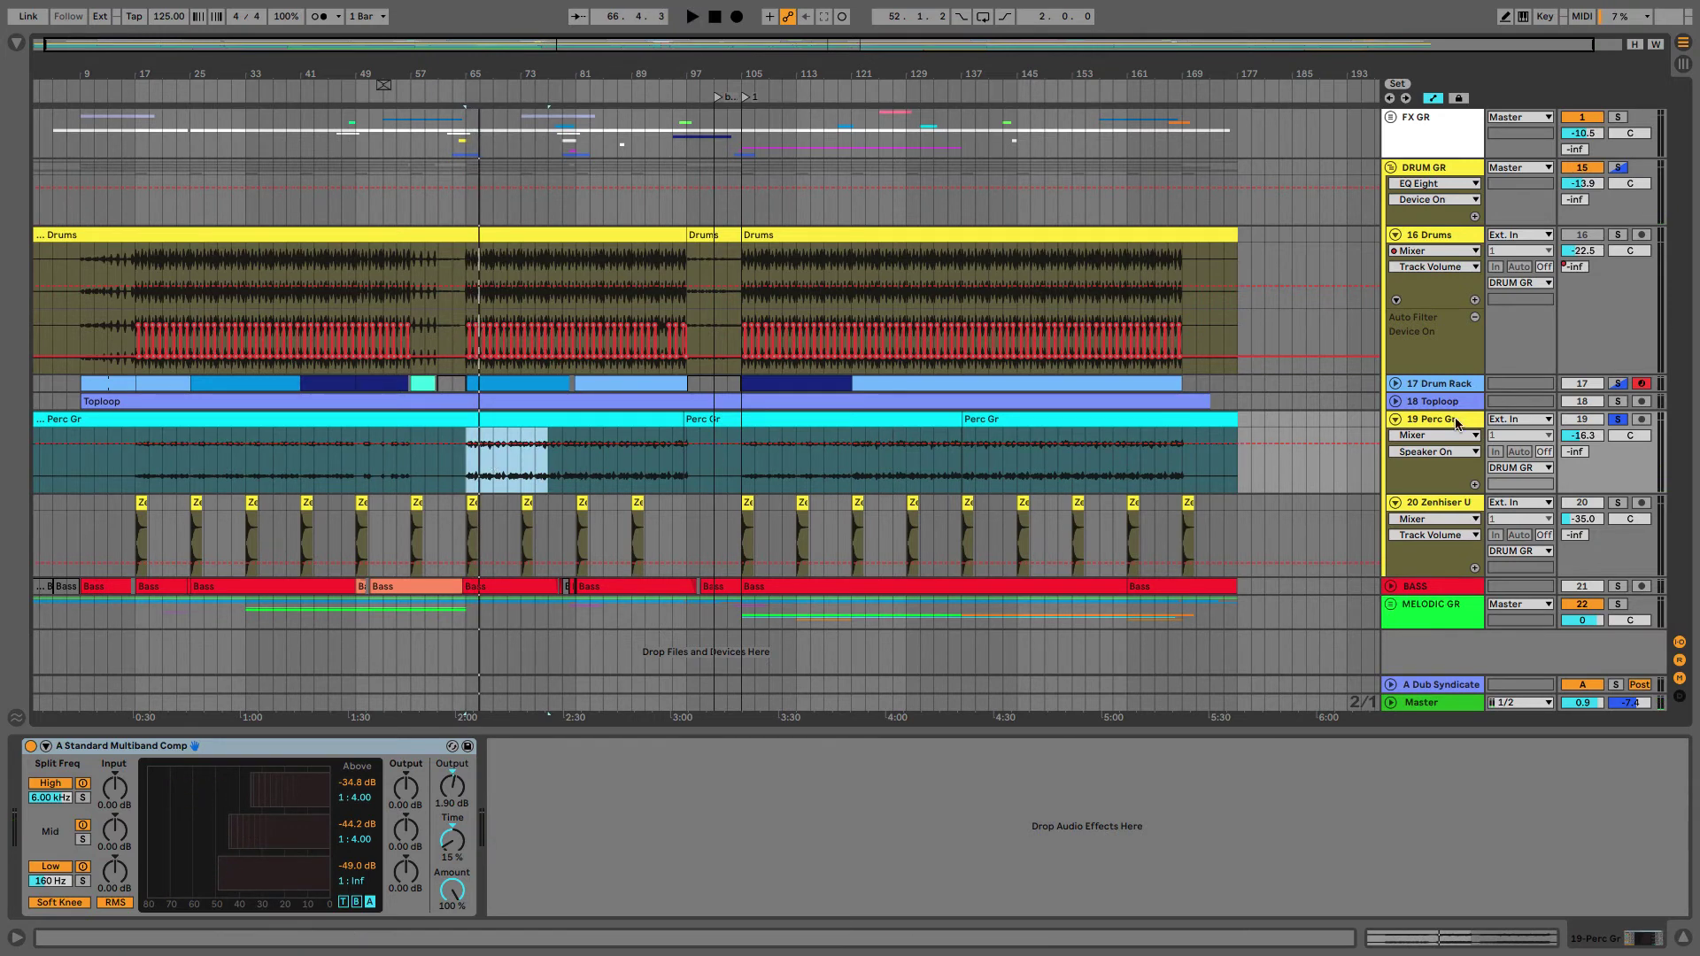
Solo the Drum Rack together with Perc Gr and play both from bar 65
left_click(1626, 384)
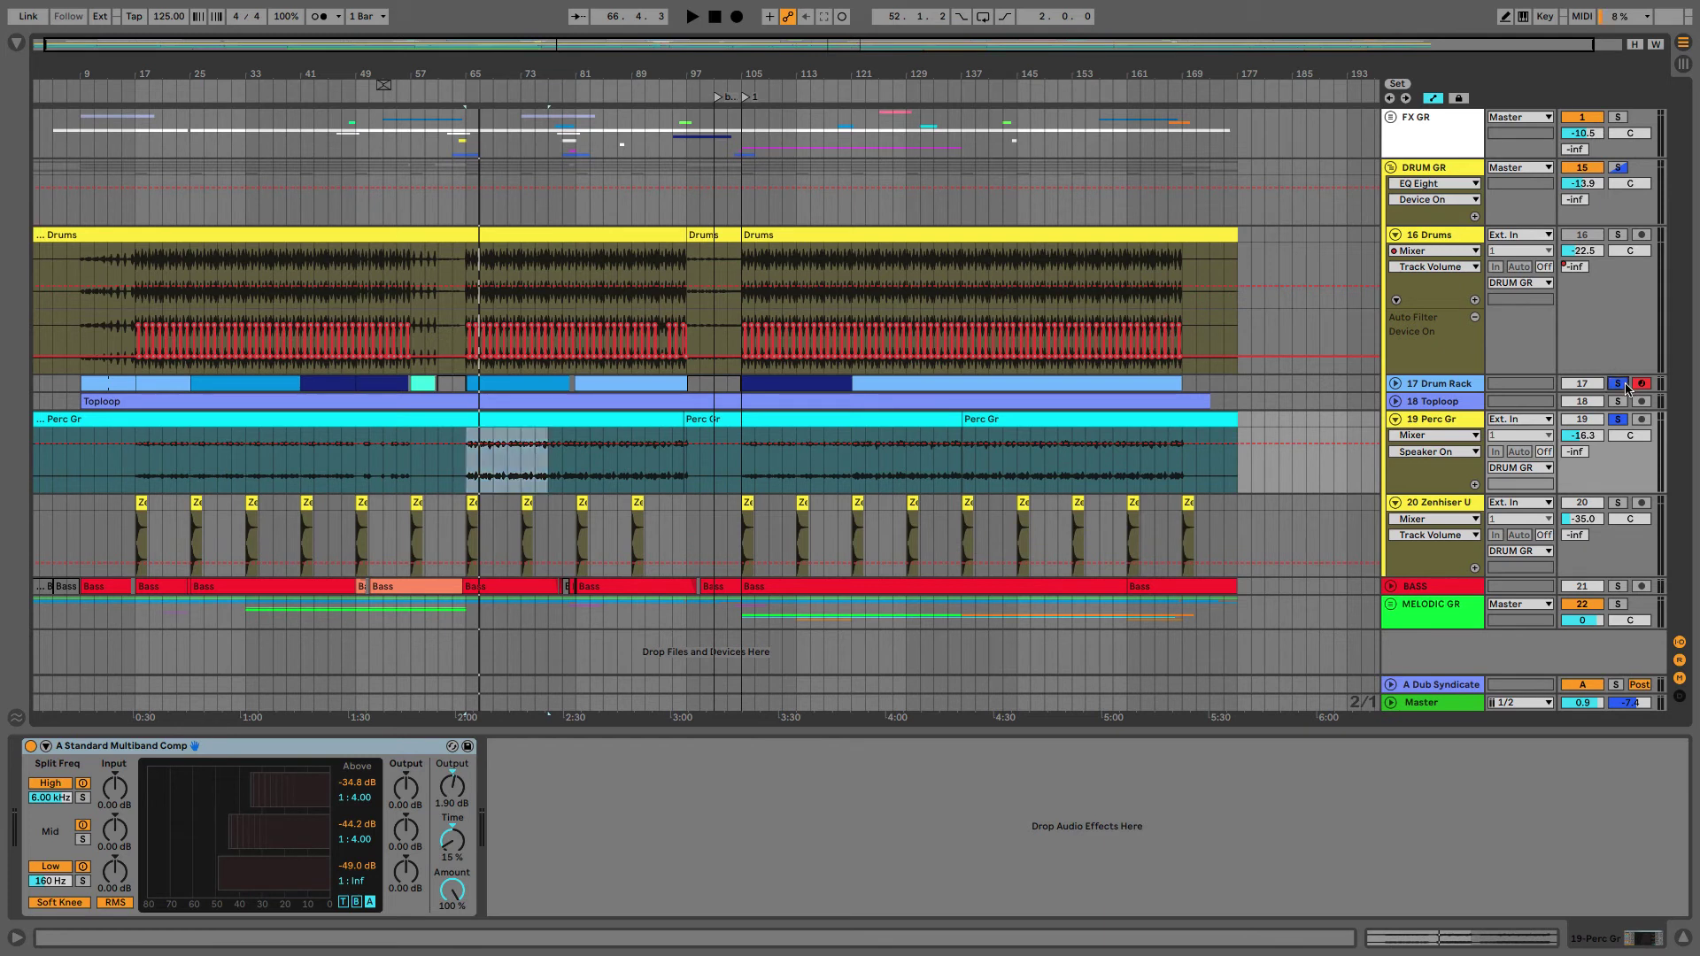
key("space")
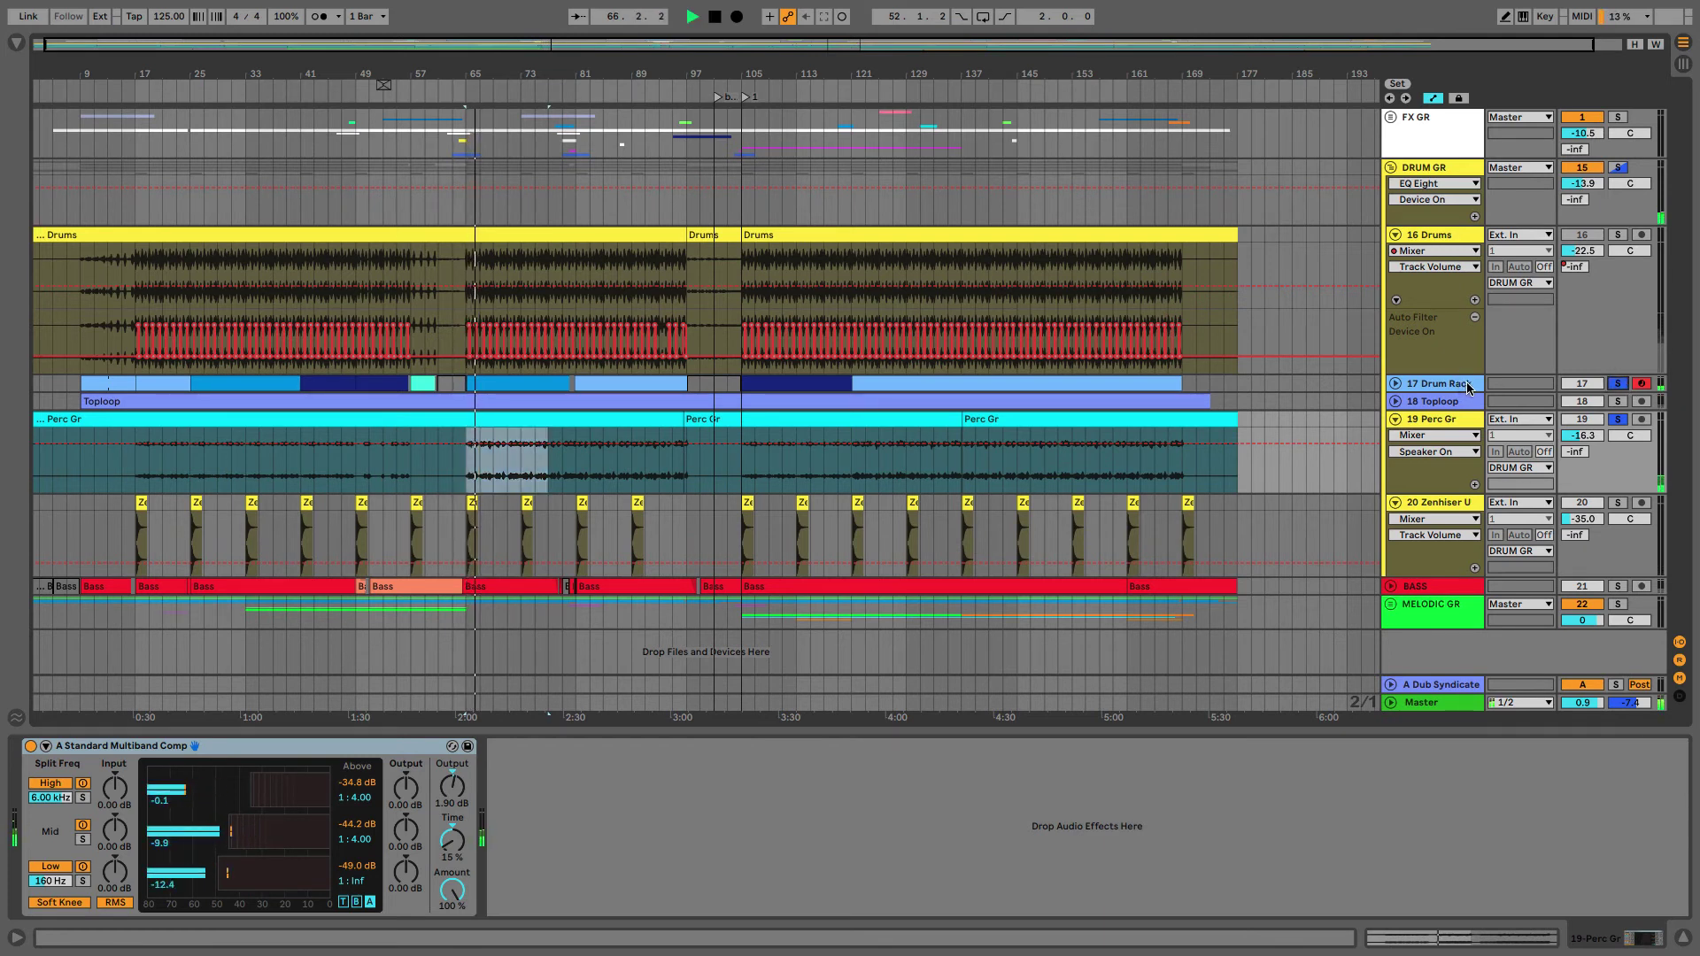
key("space")
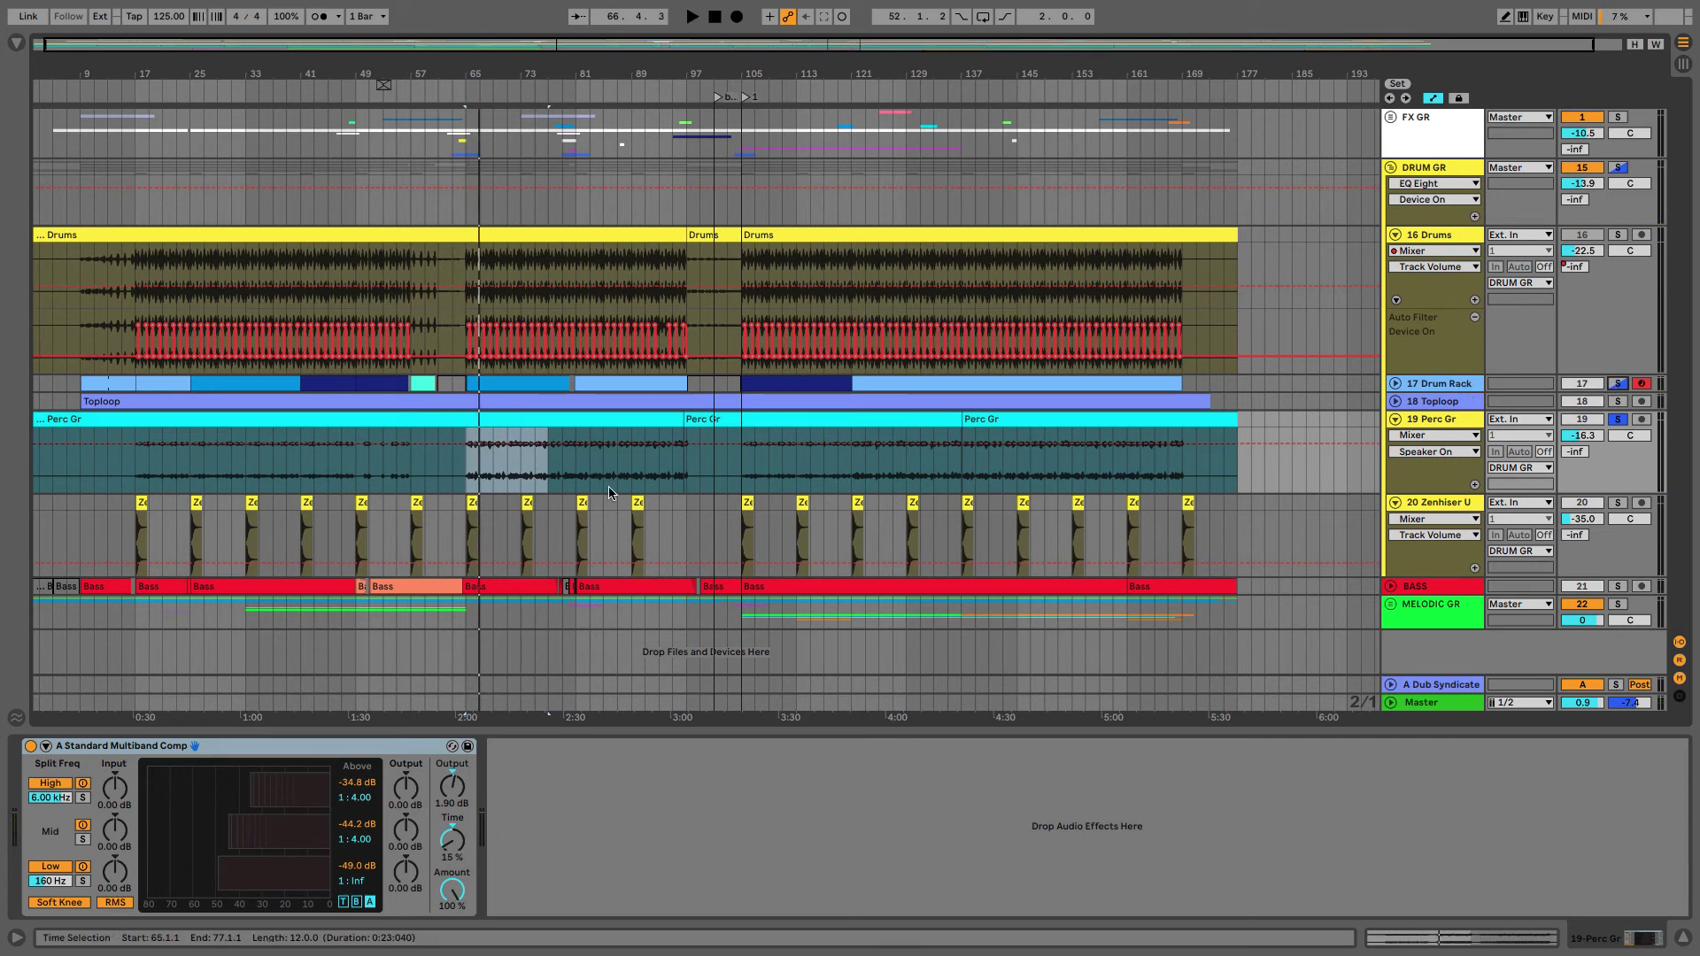
Restore the solo to Perc Gr alone and briefly play it from bar 65 again
left_click(543, 475)
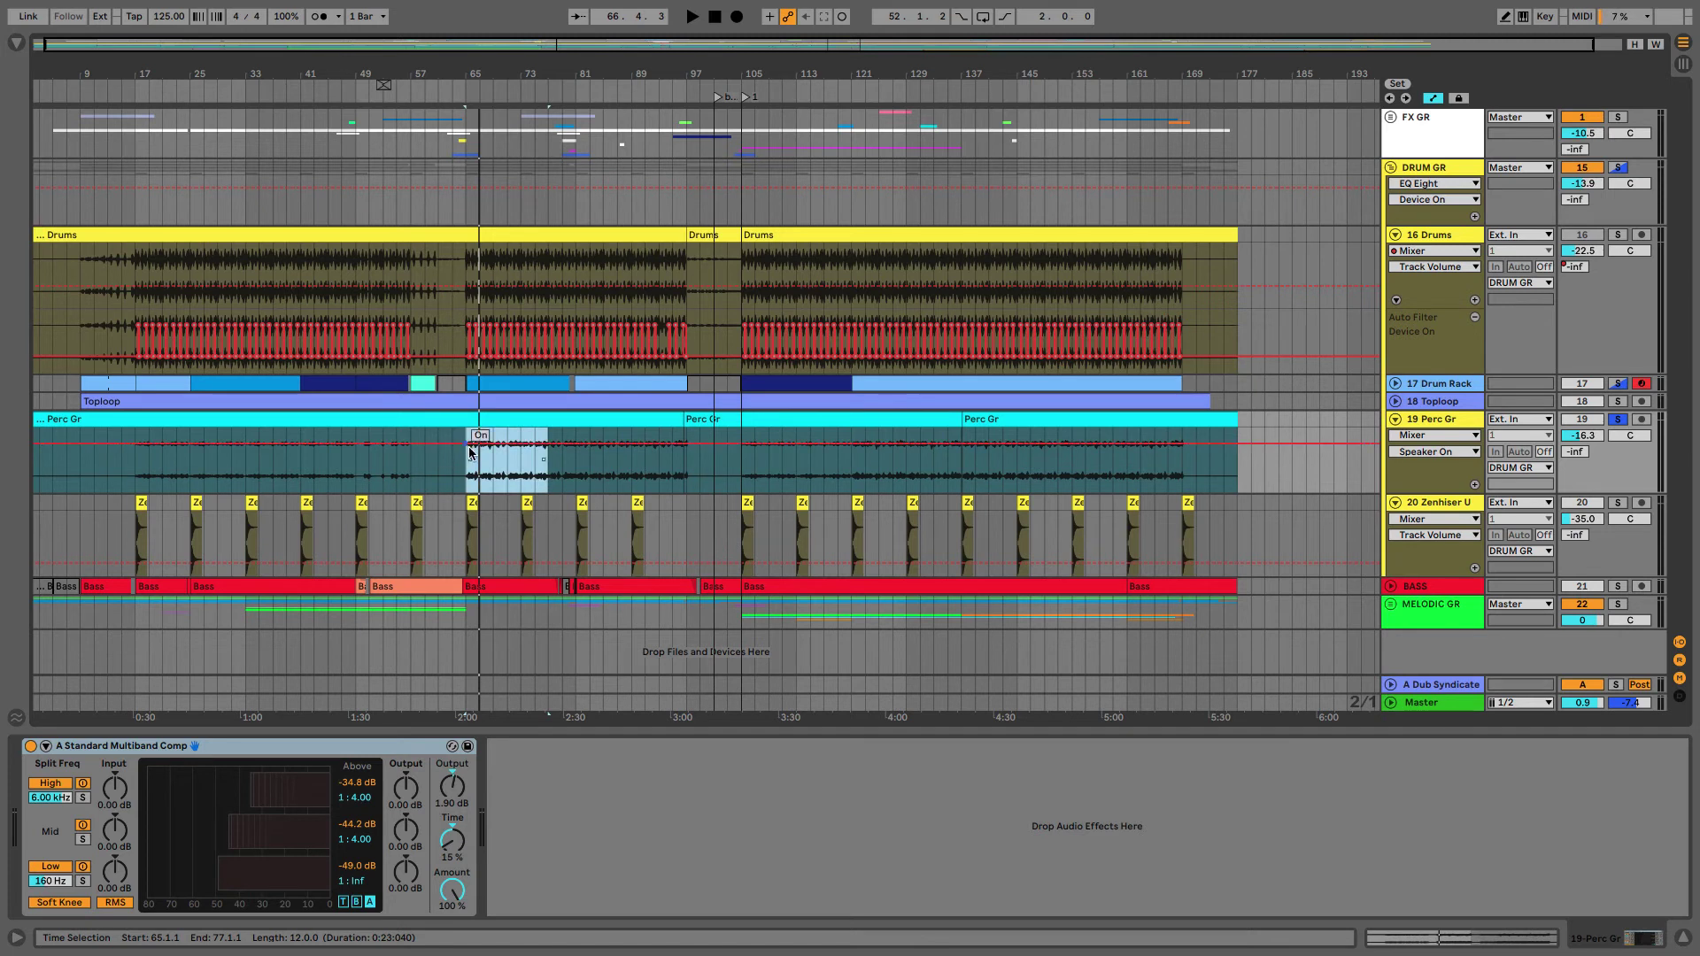
left_click(1618, 420)
left_click(1619, 420)
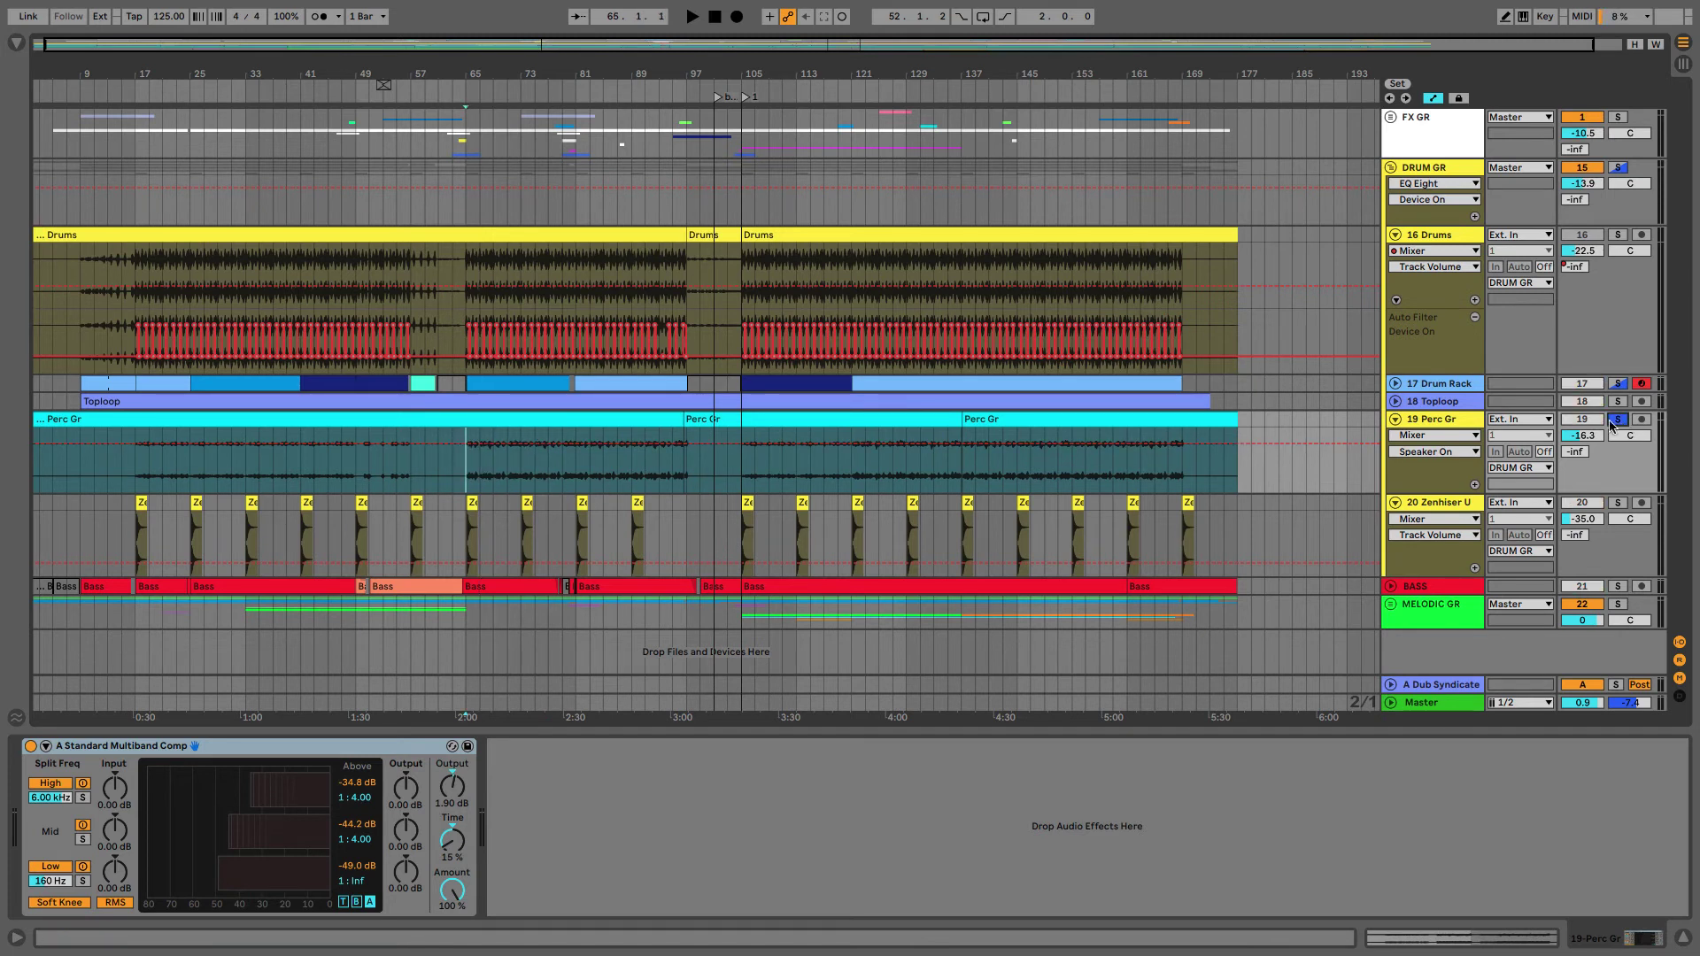
key("space")
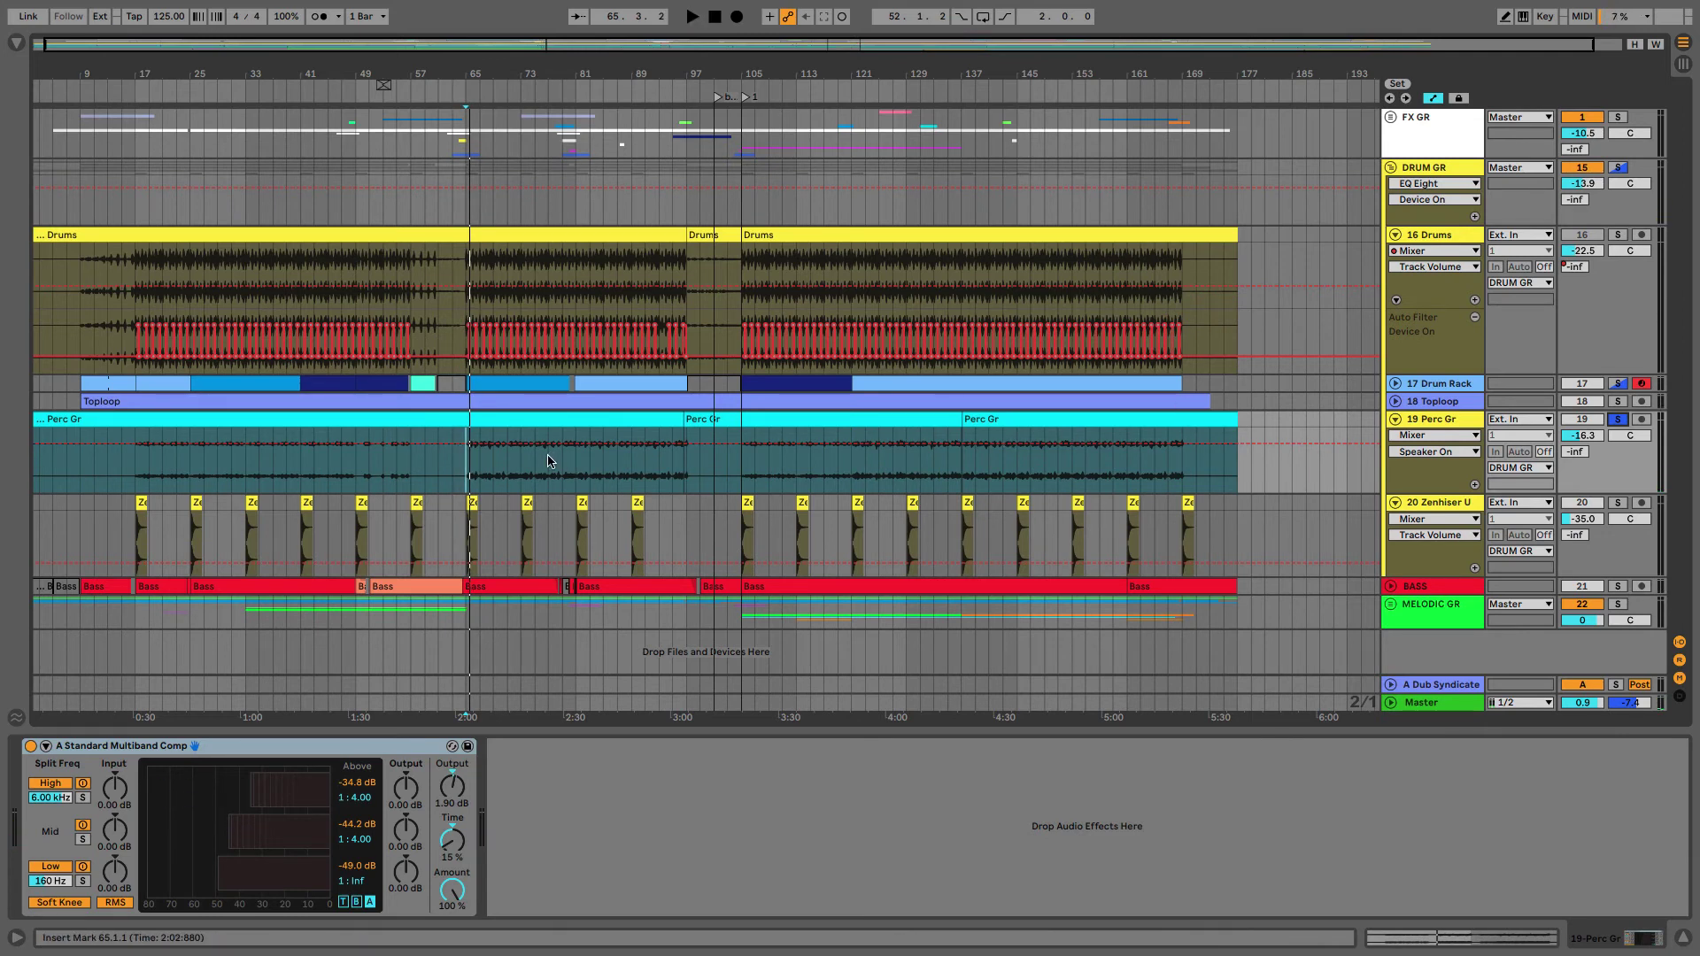
Play the soloed Perc Gr track from bar 125, and select its bars 125 to 133
left_click(517, 472)
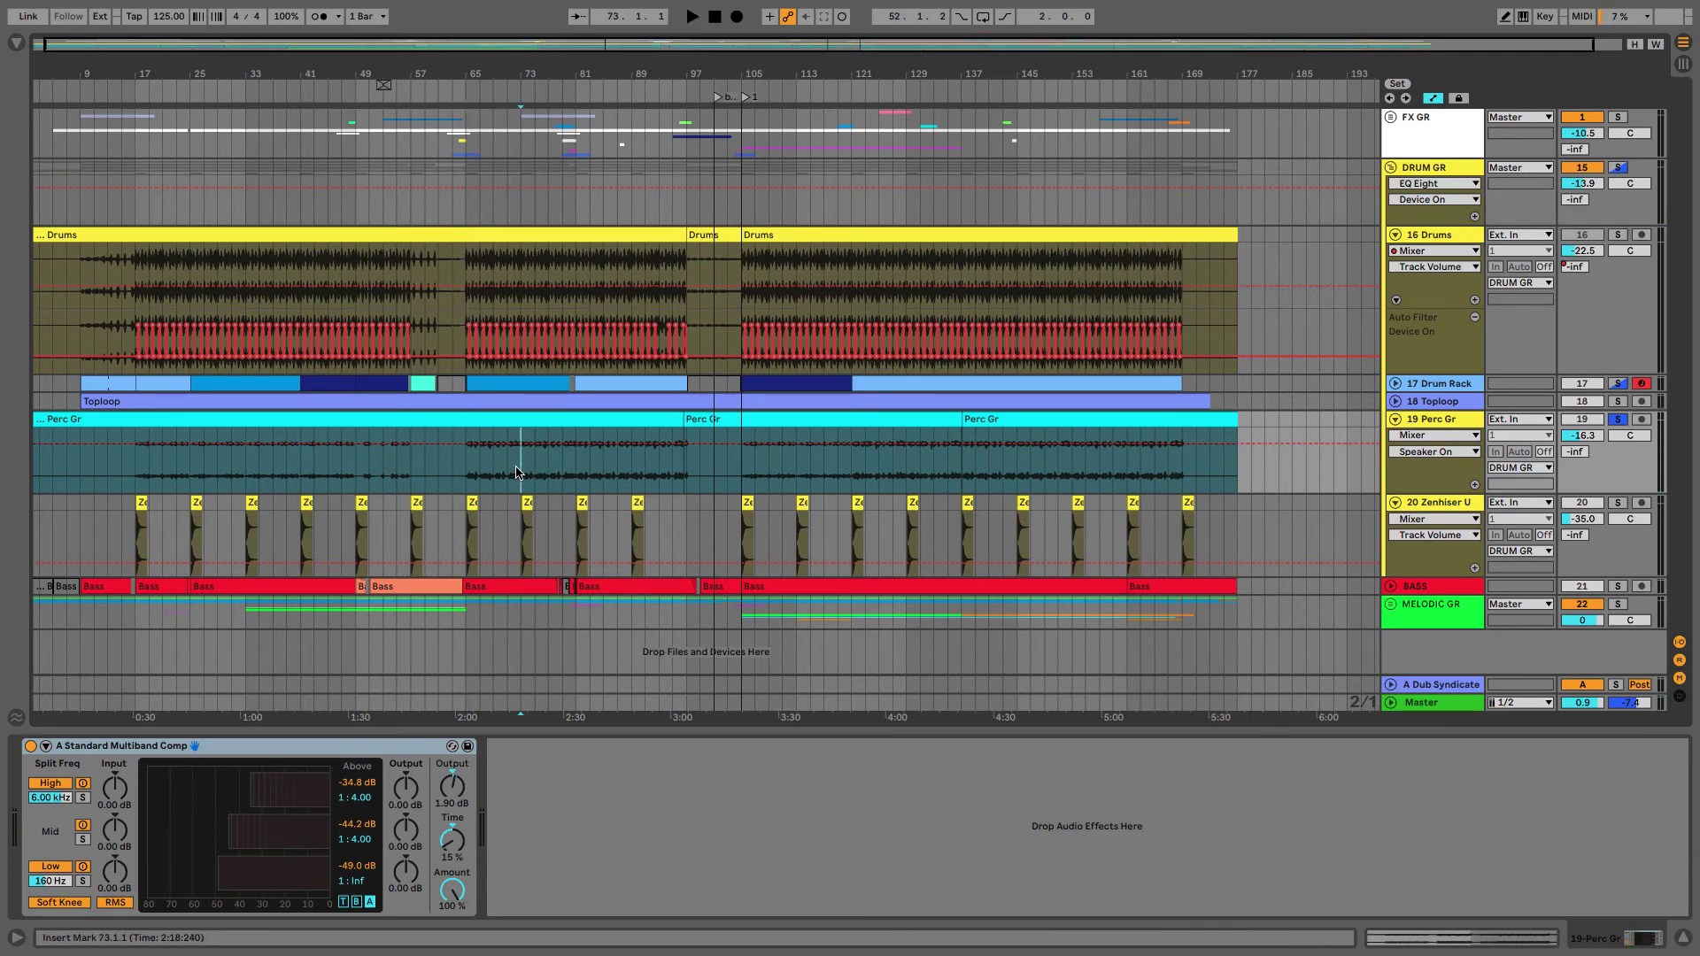
left_click(855, 470)
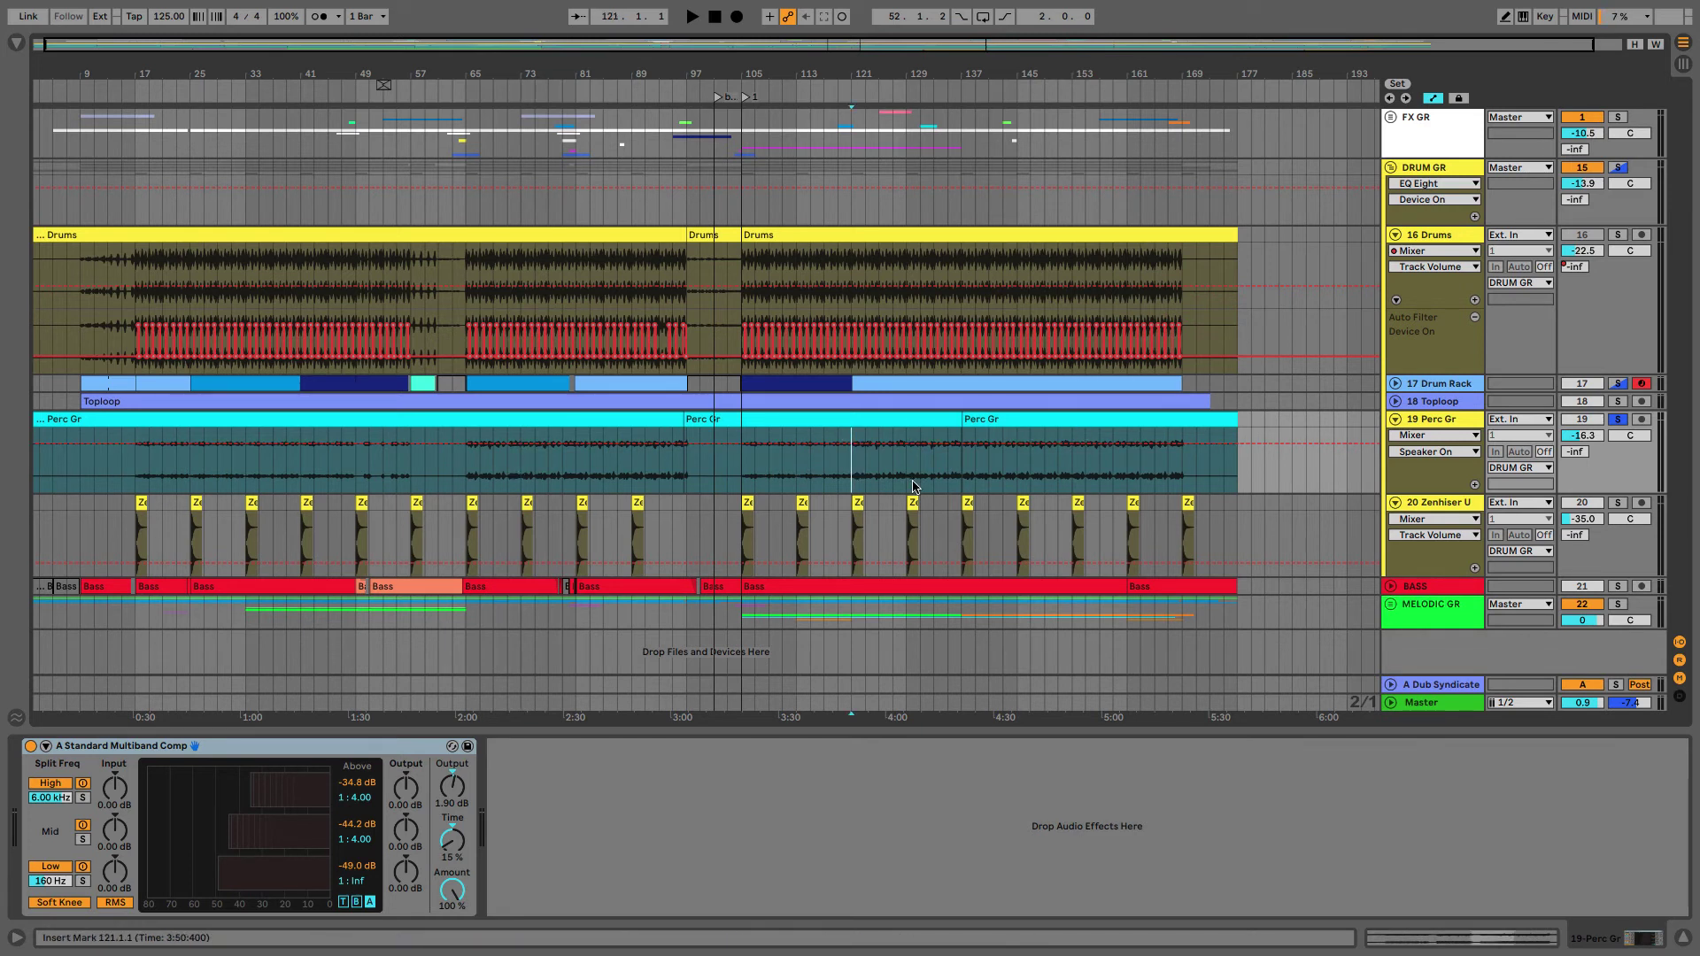
left_click(883, 480)
key("space")
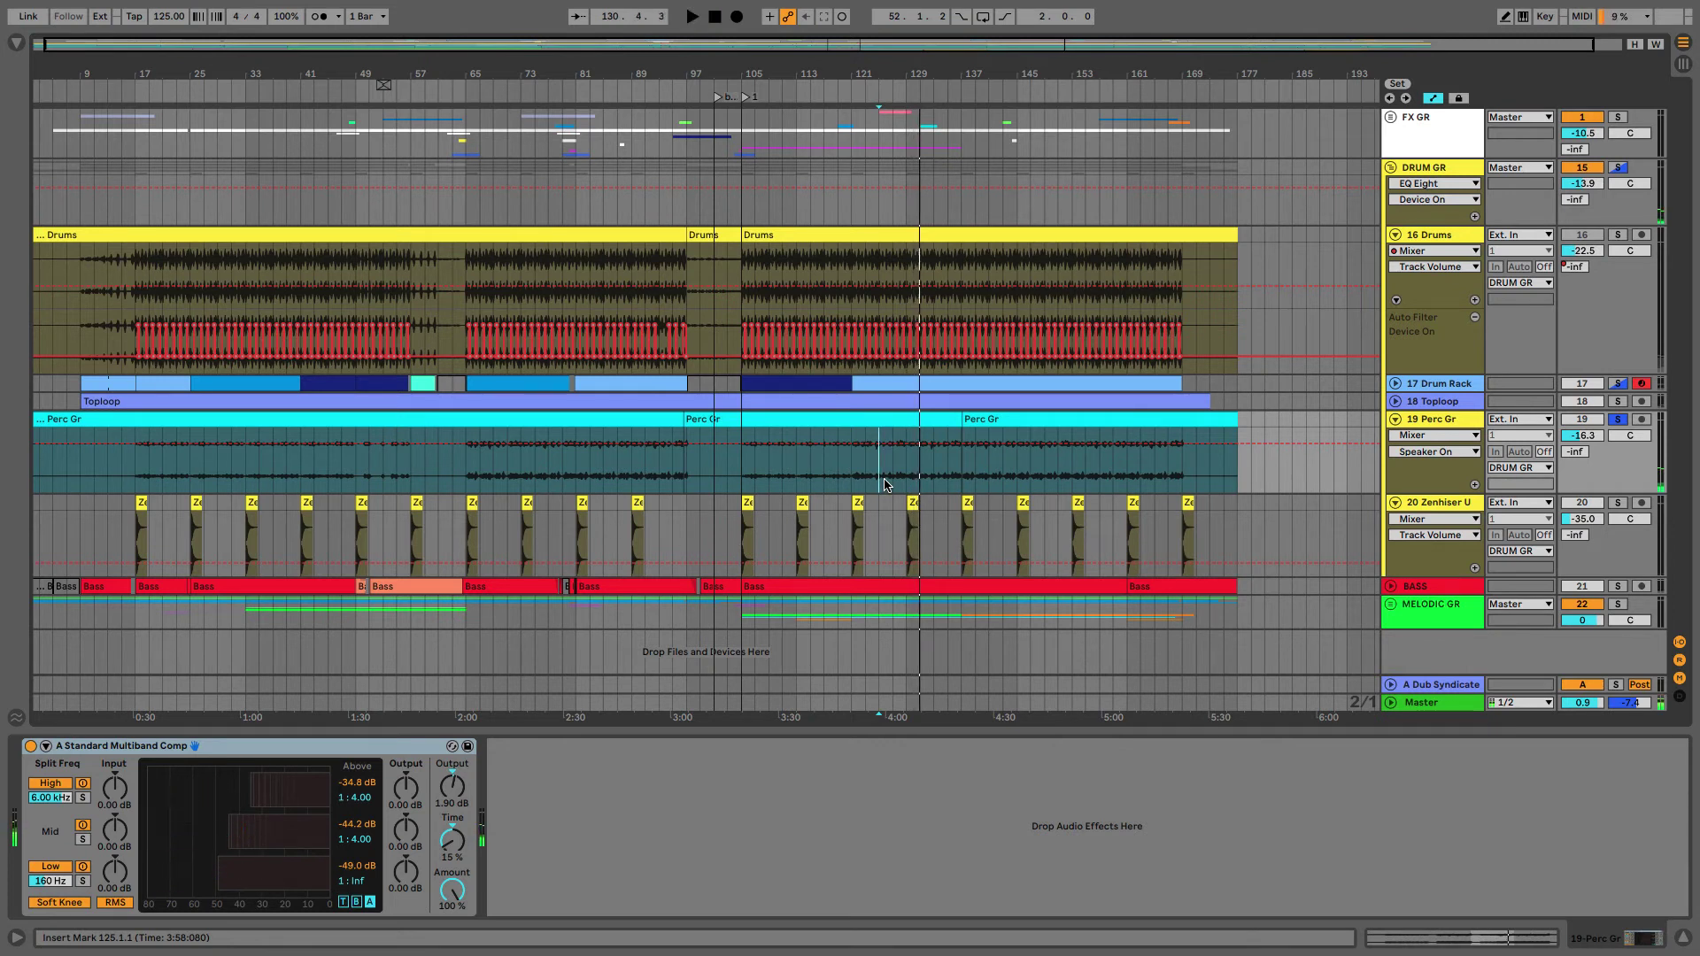
left_click_drag(879, 469, 938, 487)
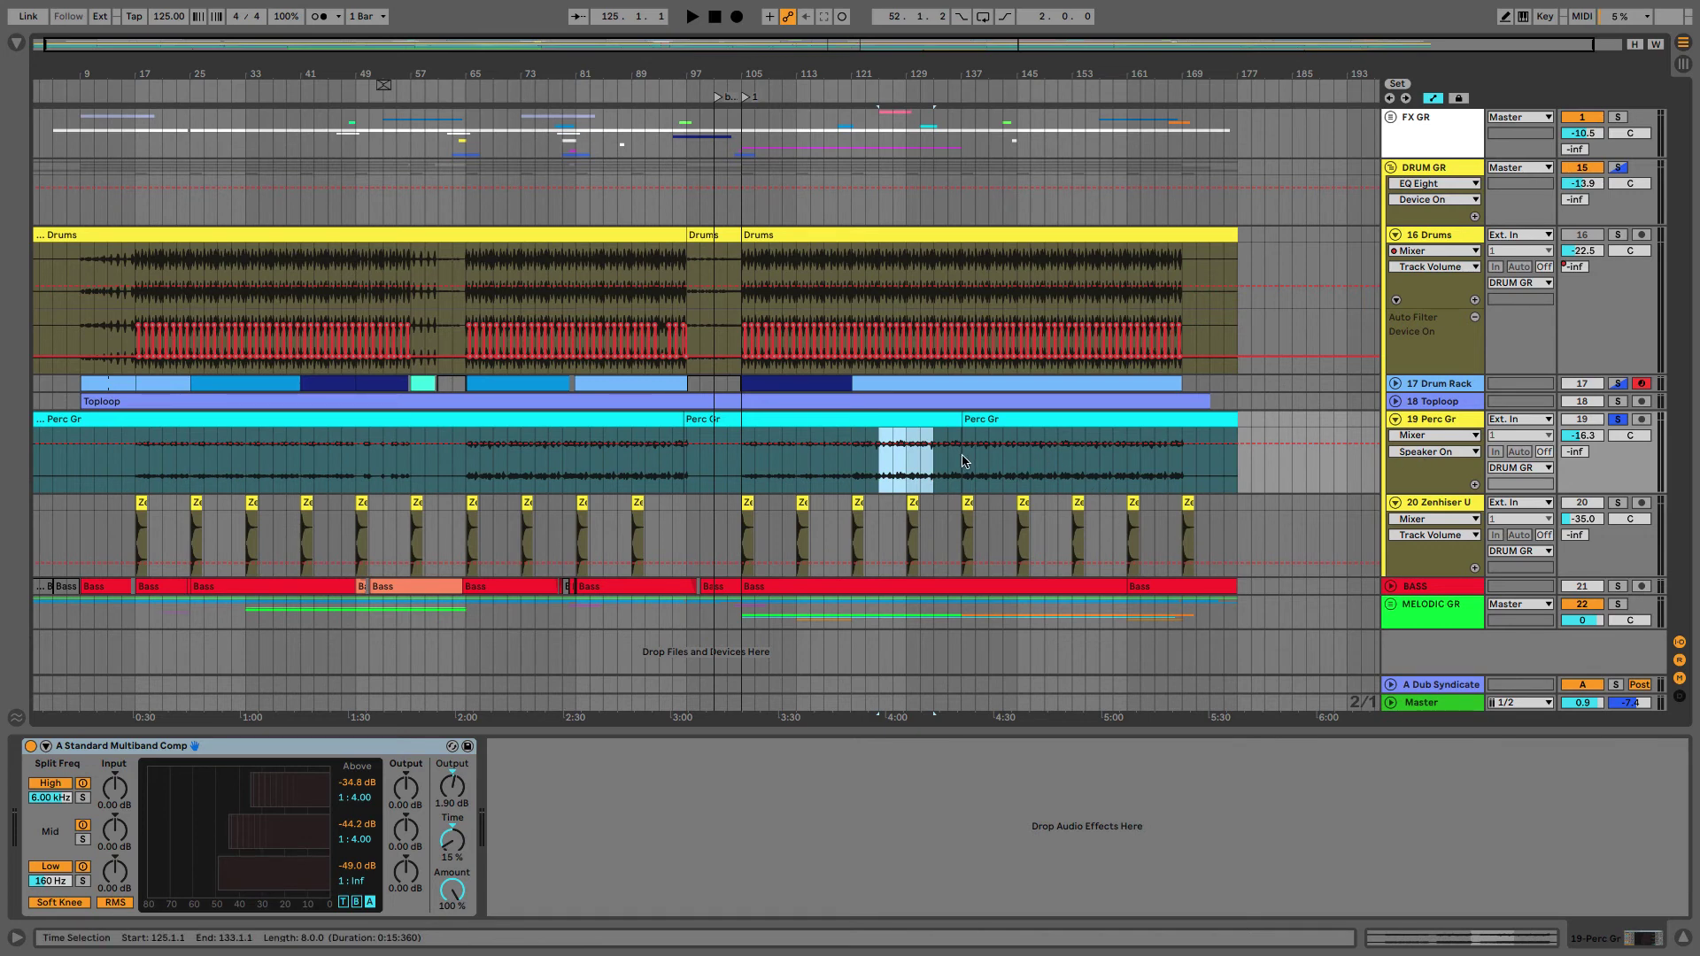
Solo the Zenhiser crash track, show its Utility Stereo Width automation, and play the clip at bar 105
left_click(748, 532)
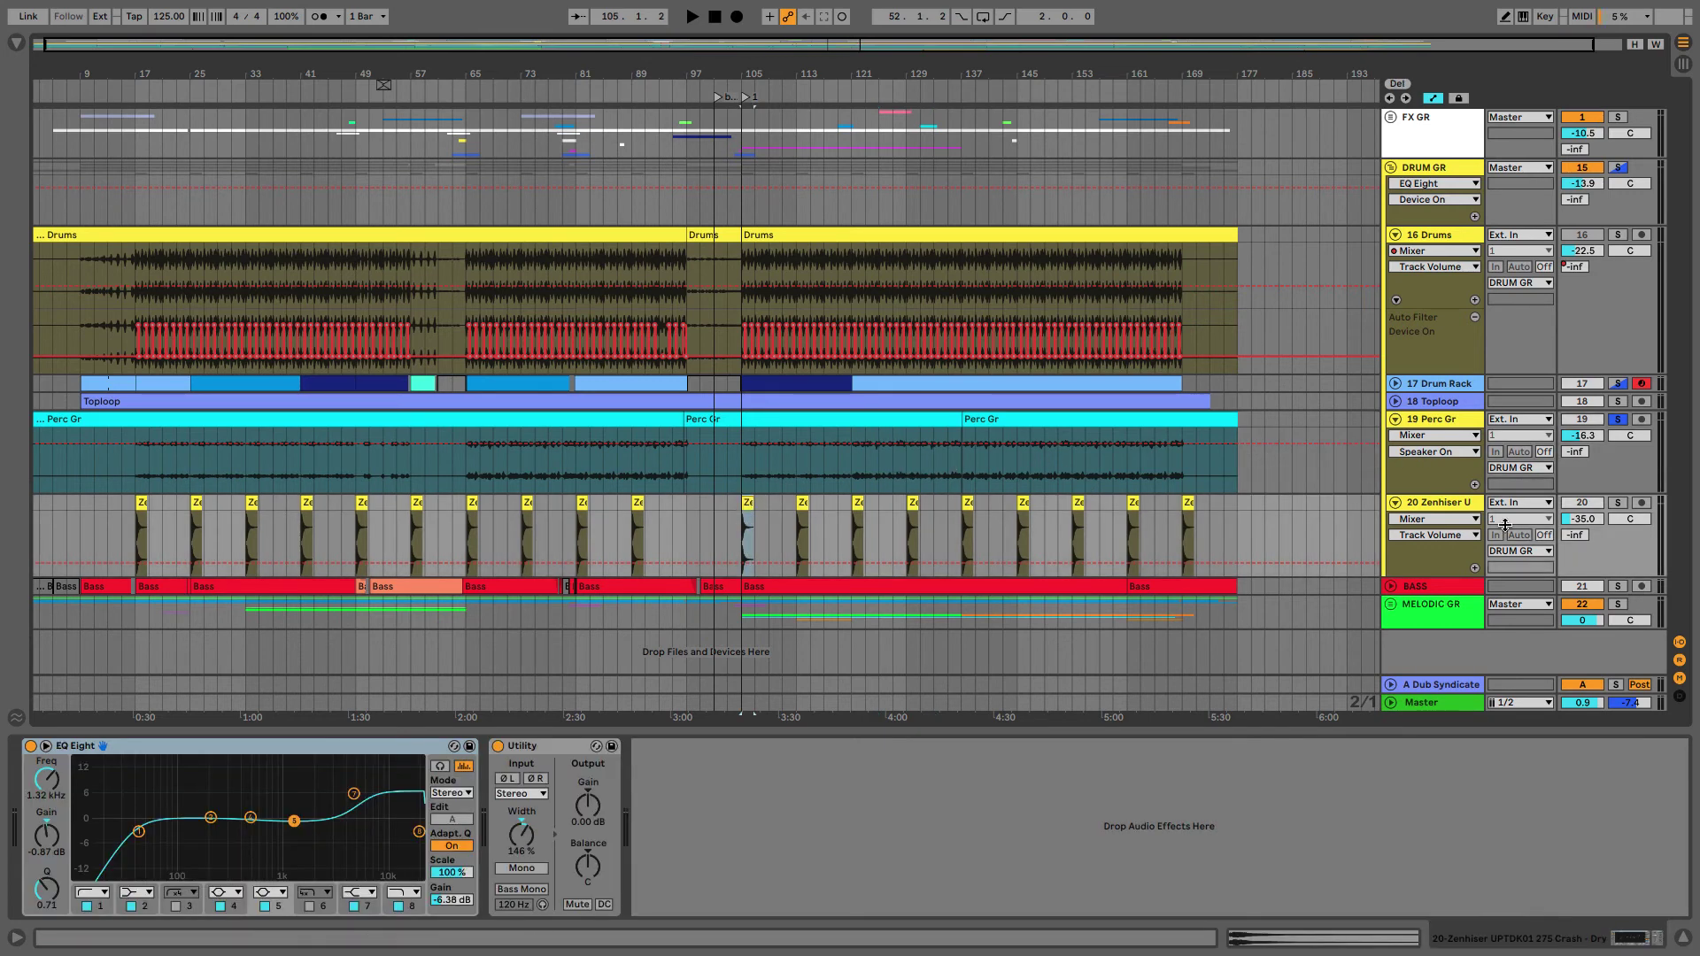
left_click(1617, 503)
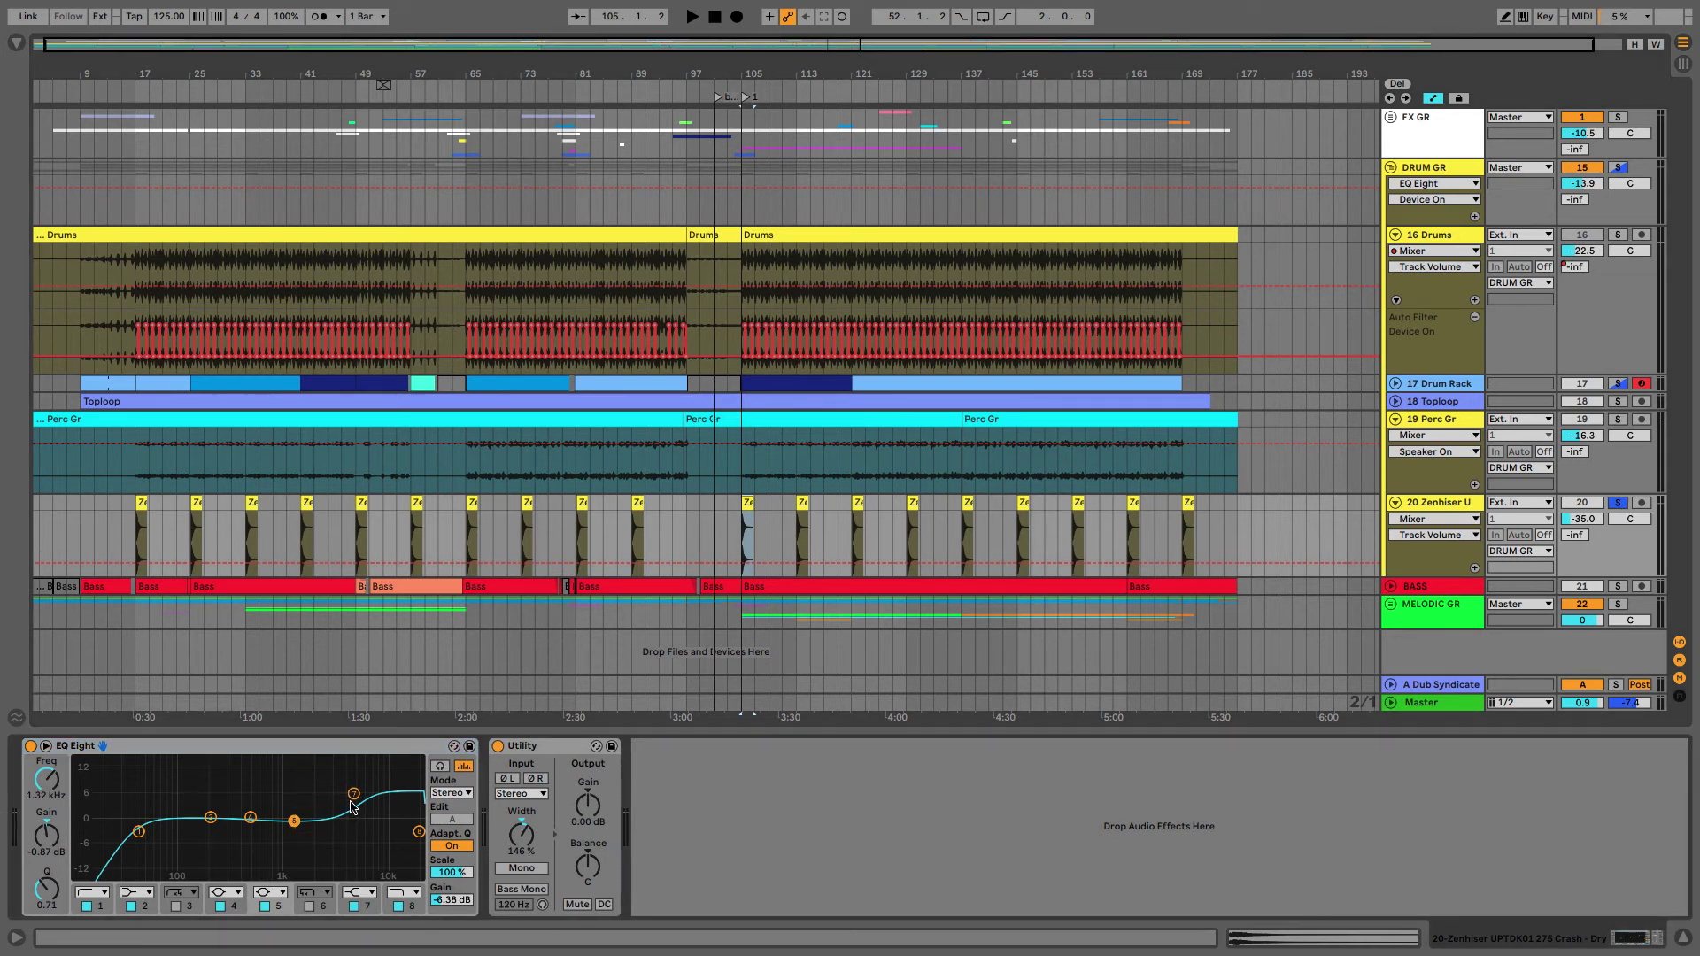
left_click(534, 841)
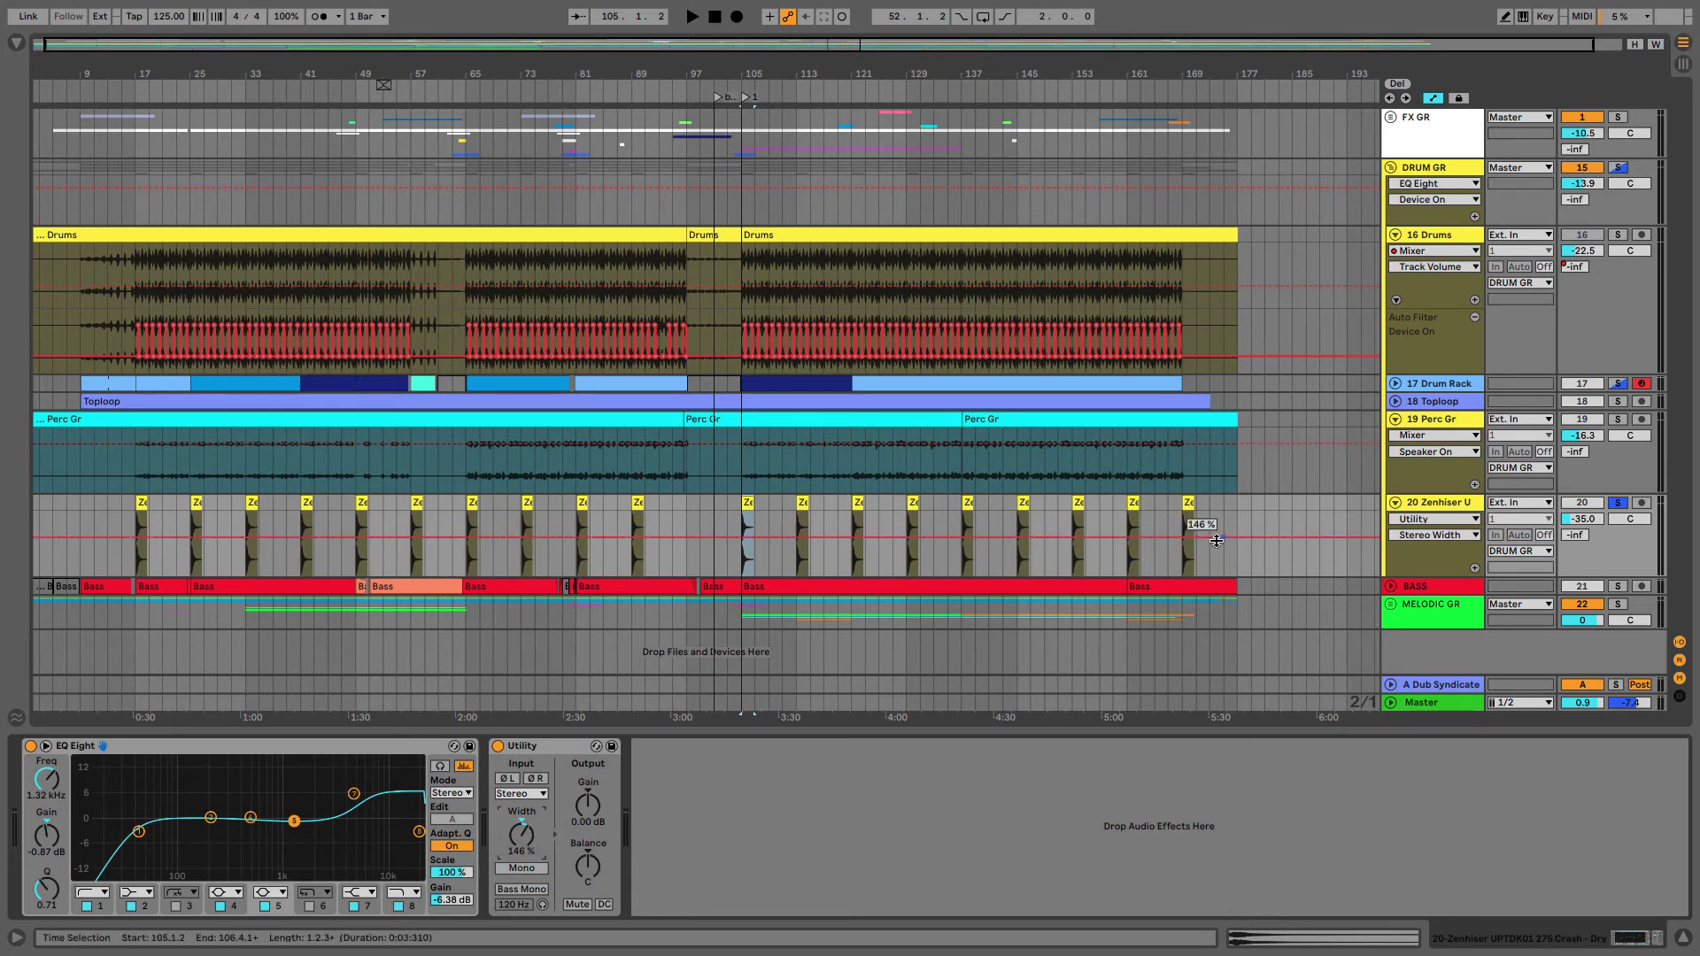
key("space")
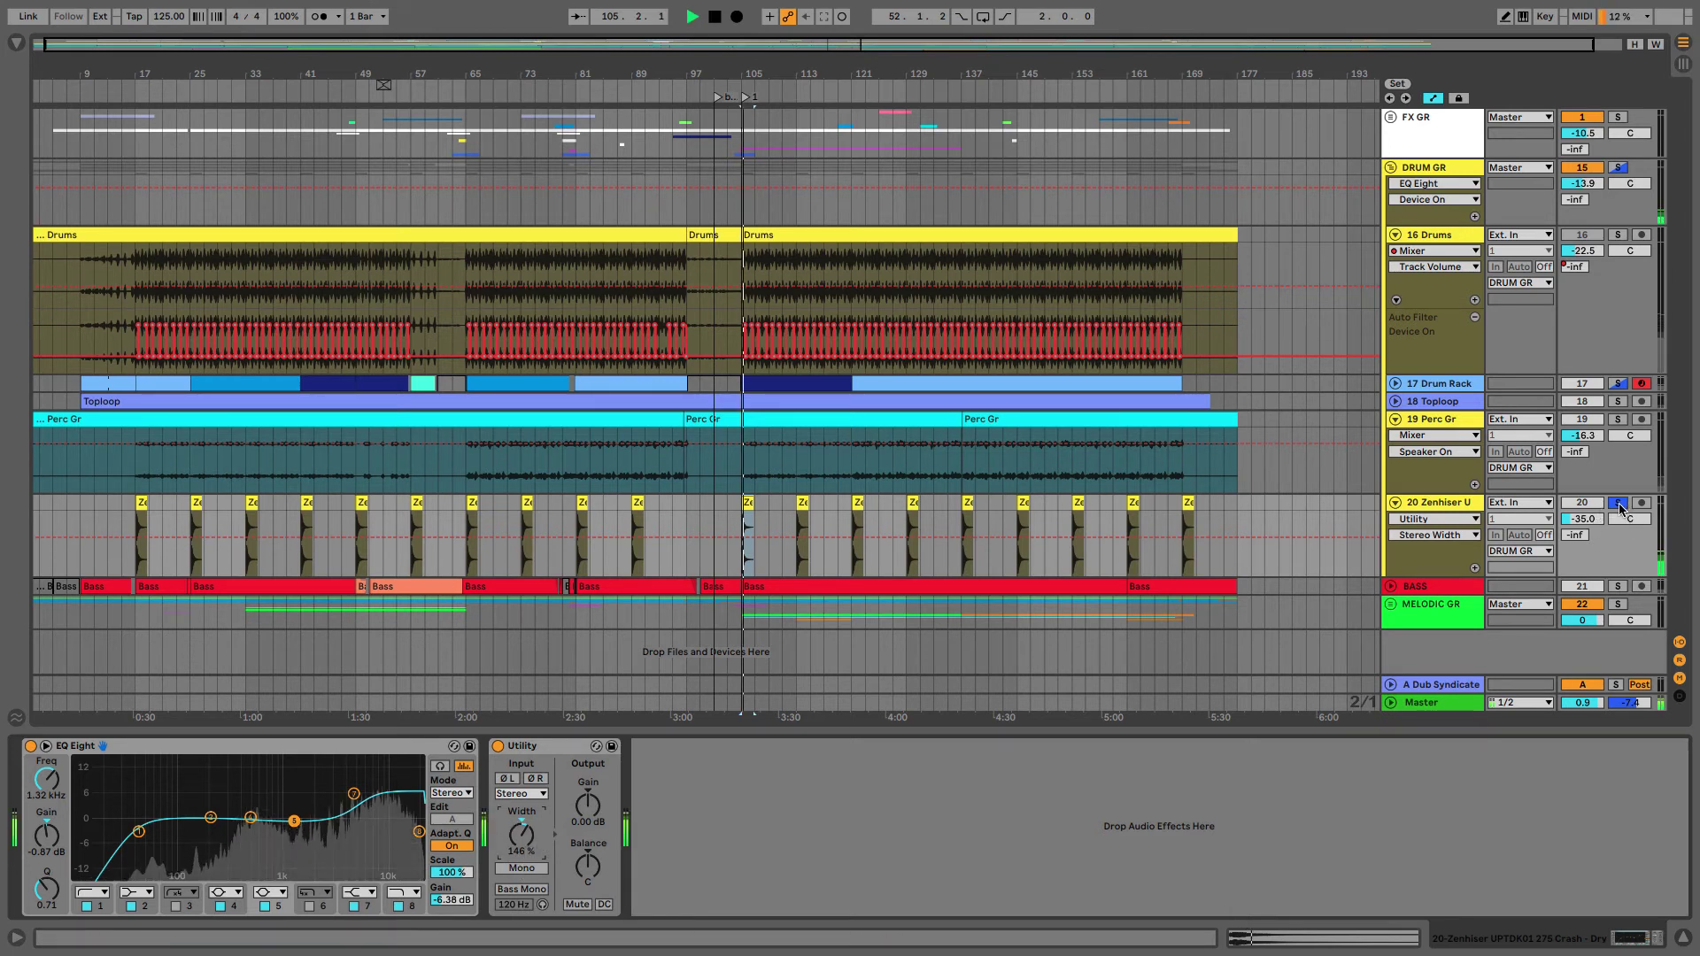
key("space")
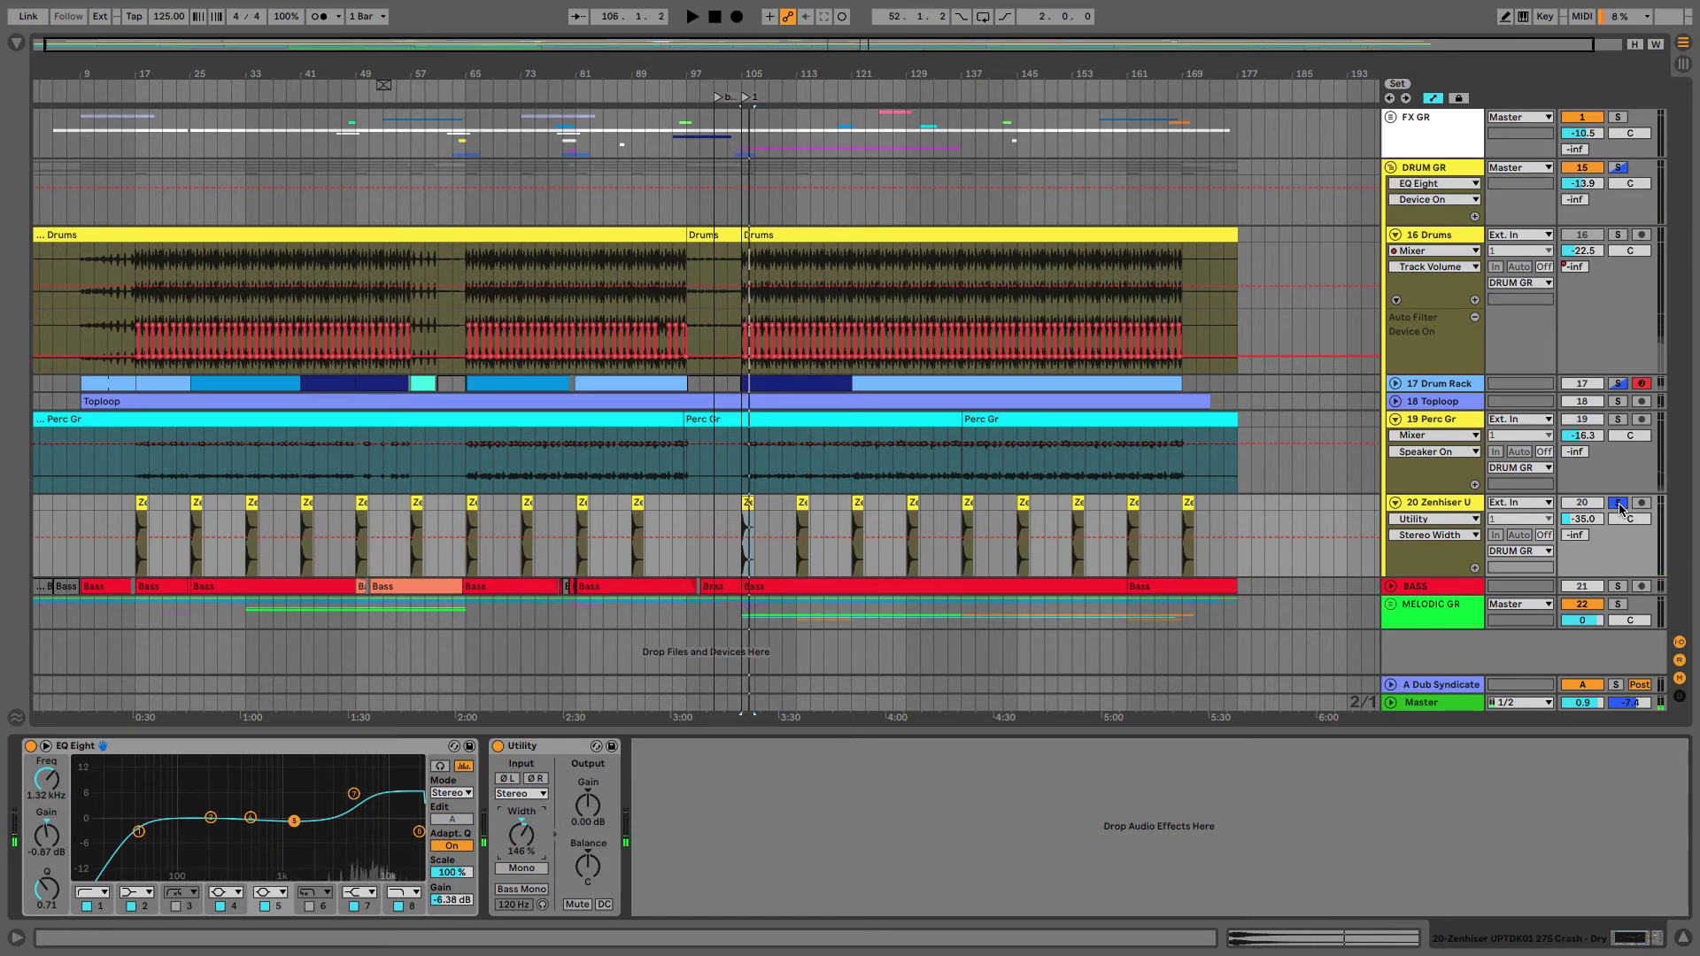
Solo the DRUM GR group, show its device chain with the first Glue Compressor selected, and set the playback position to bar 105
left_click(1618, 168)
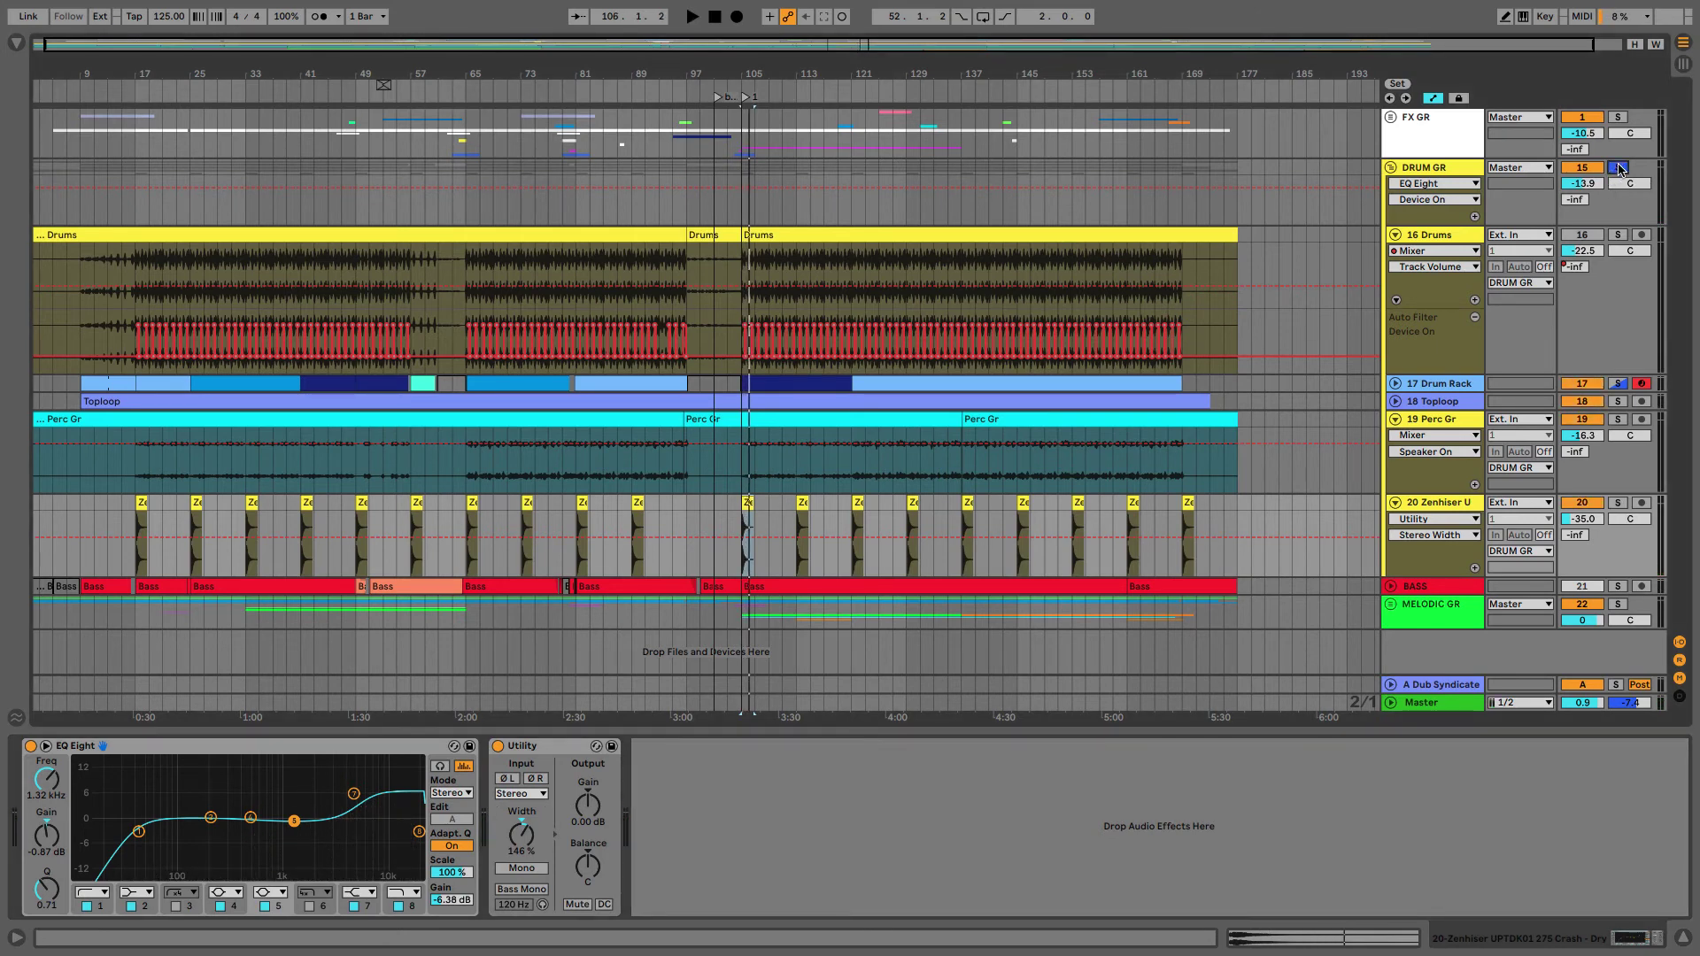
left_click(1453, 170)
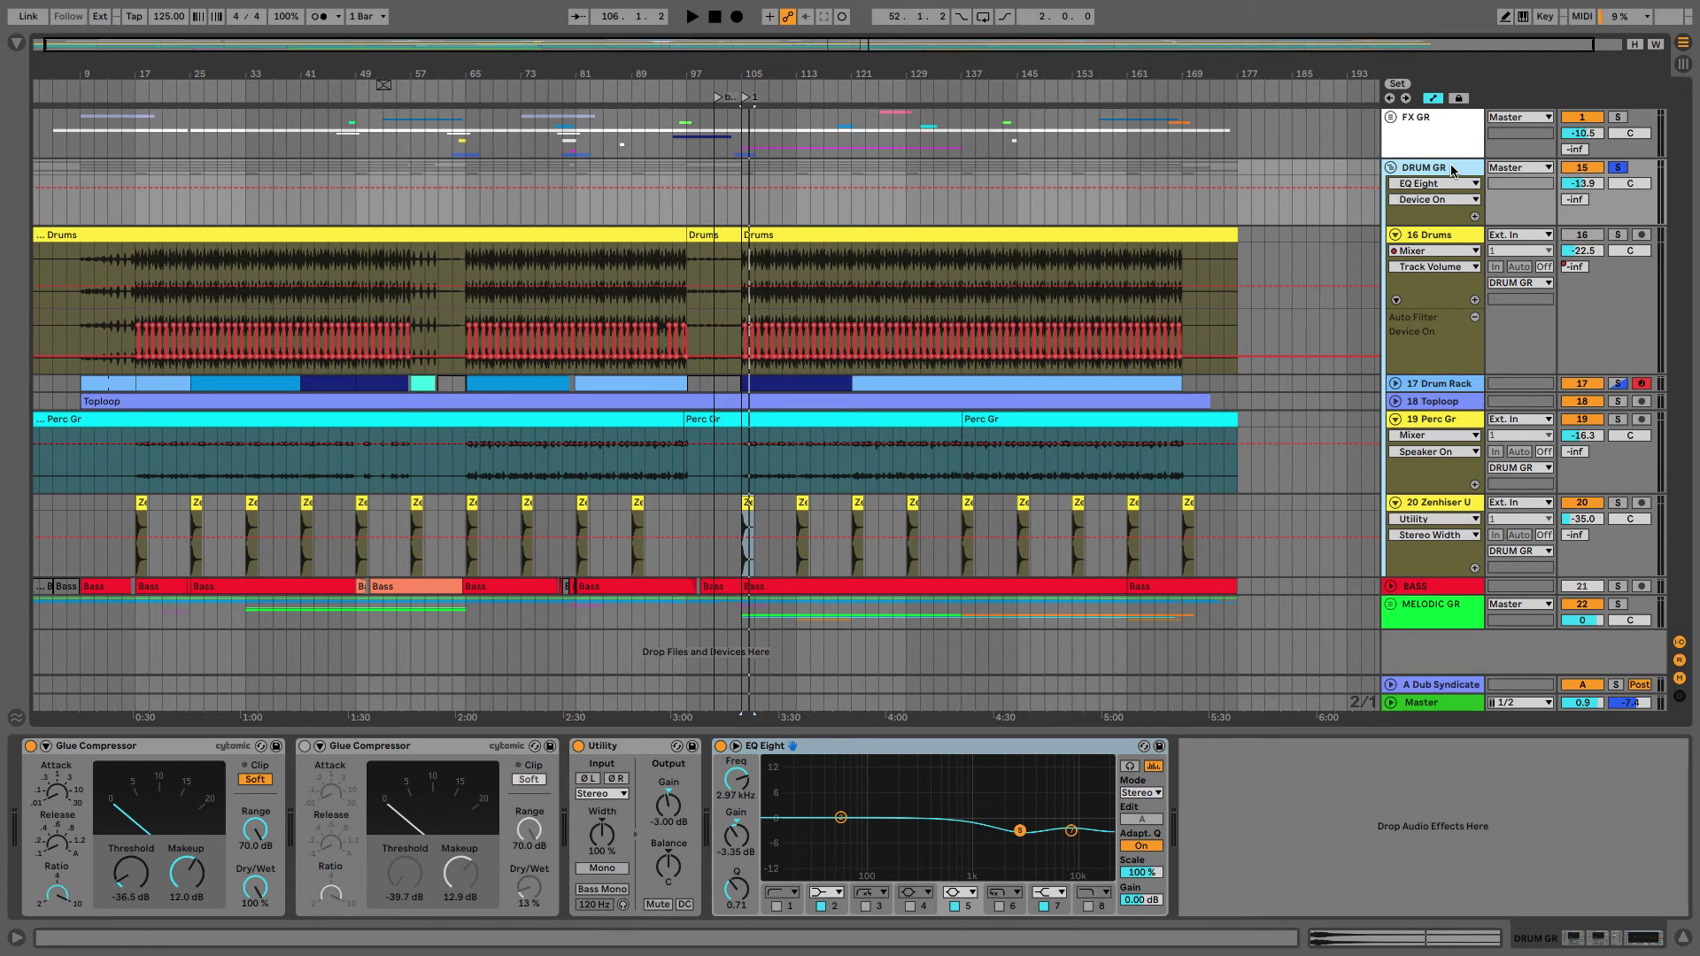
left_click(143, 749)
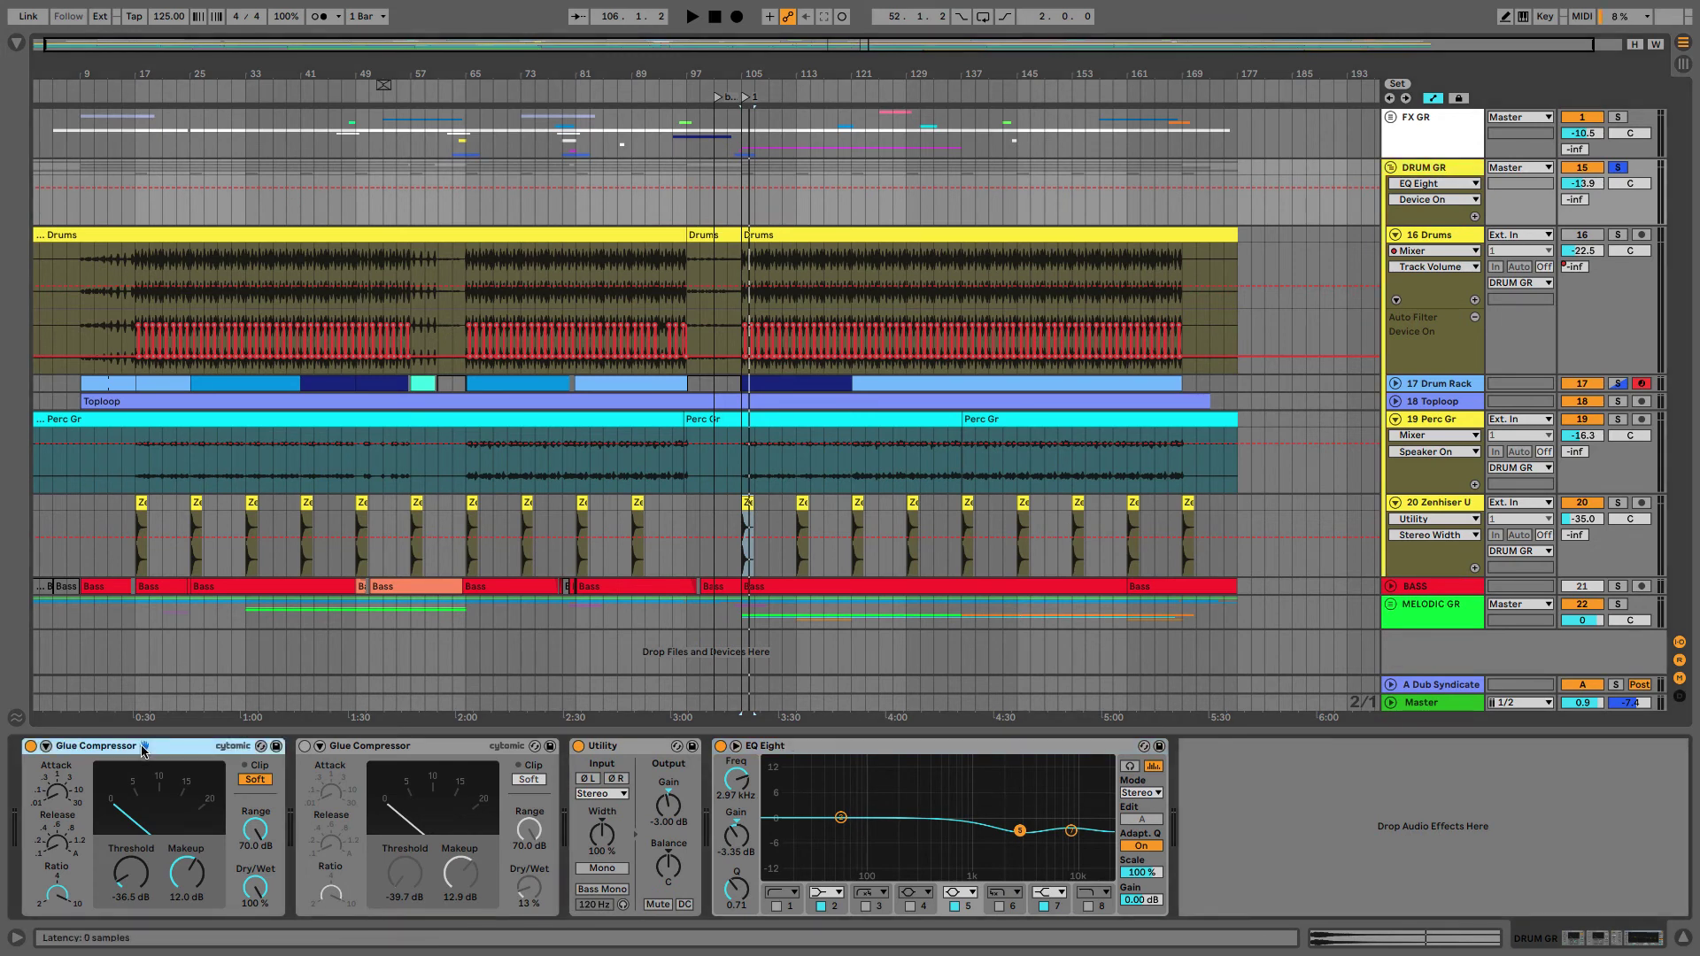
left_click(739, 218)
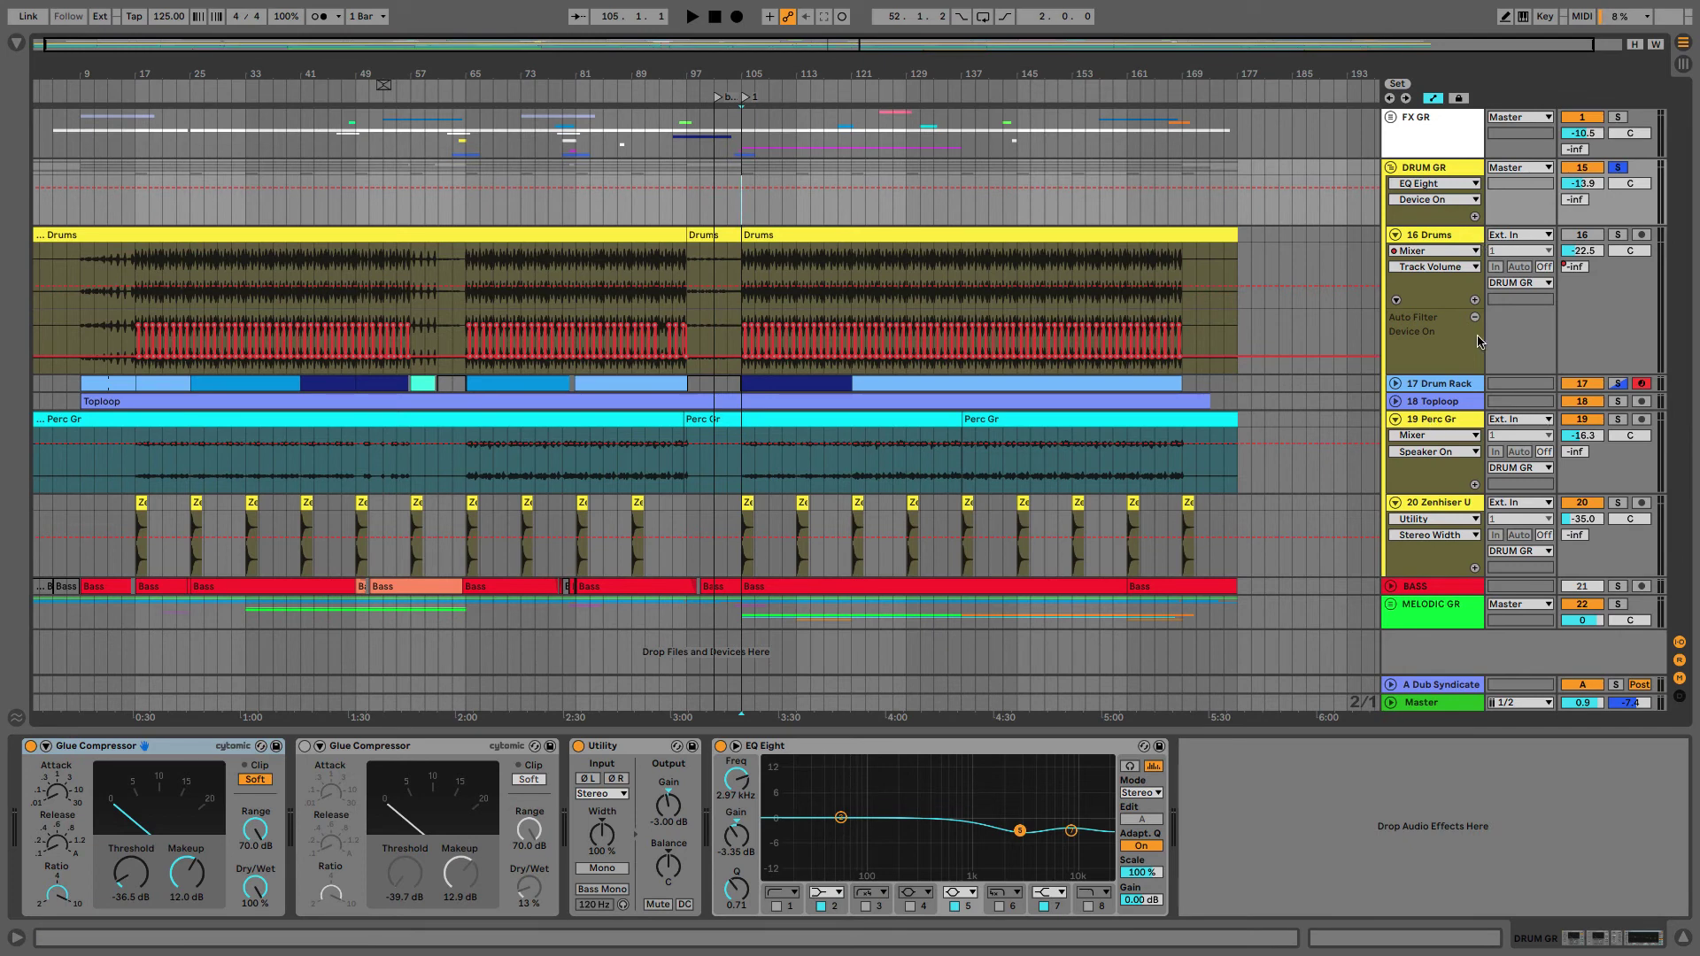
Examine the Perc Gr track's clips and its A Standard Multiband Comp, and return to the DRUM GR device chain
left_click(1465, 419)
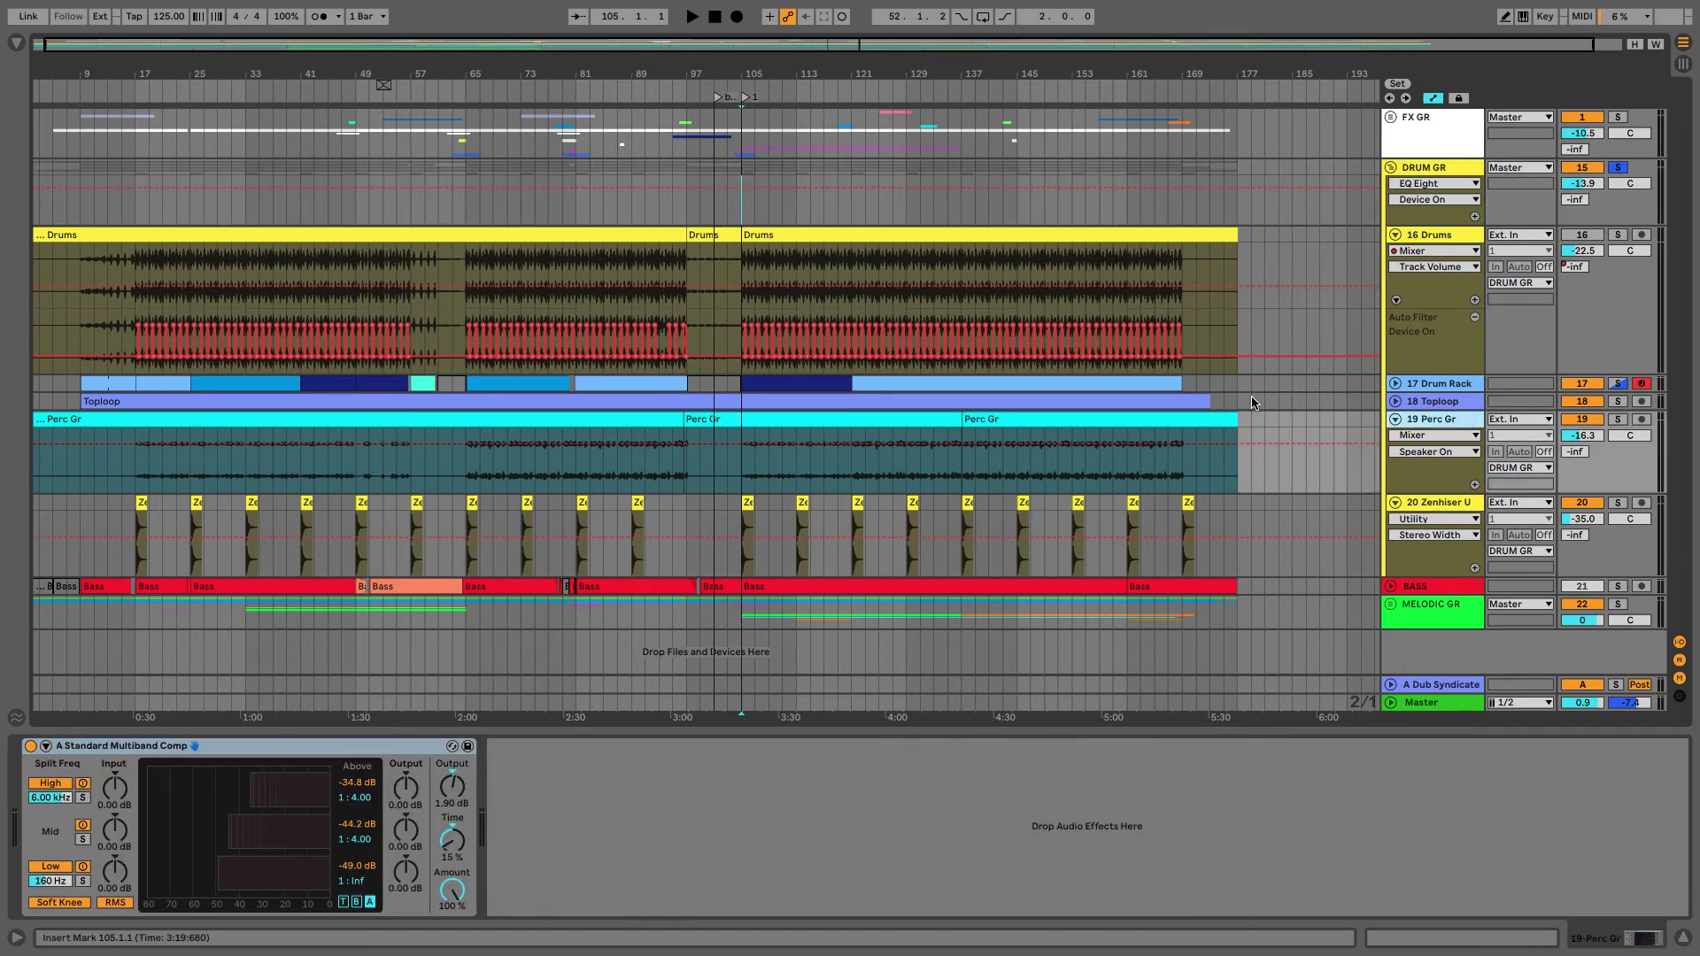
left_click(1206, 416)
left_click(955, 419)
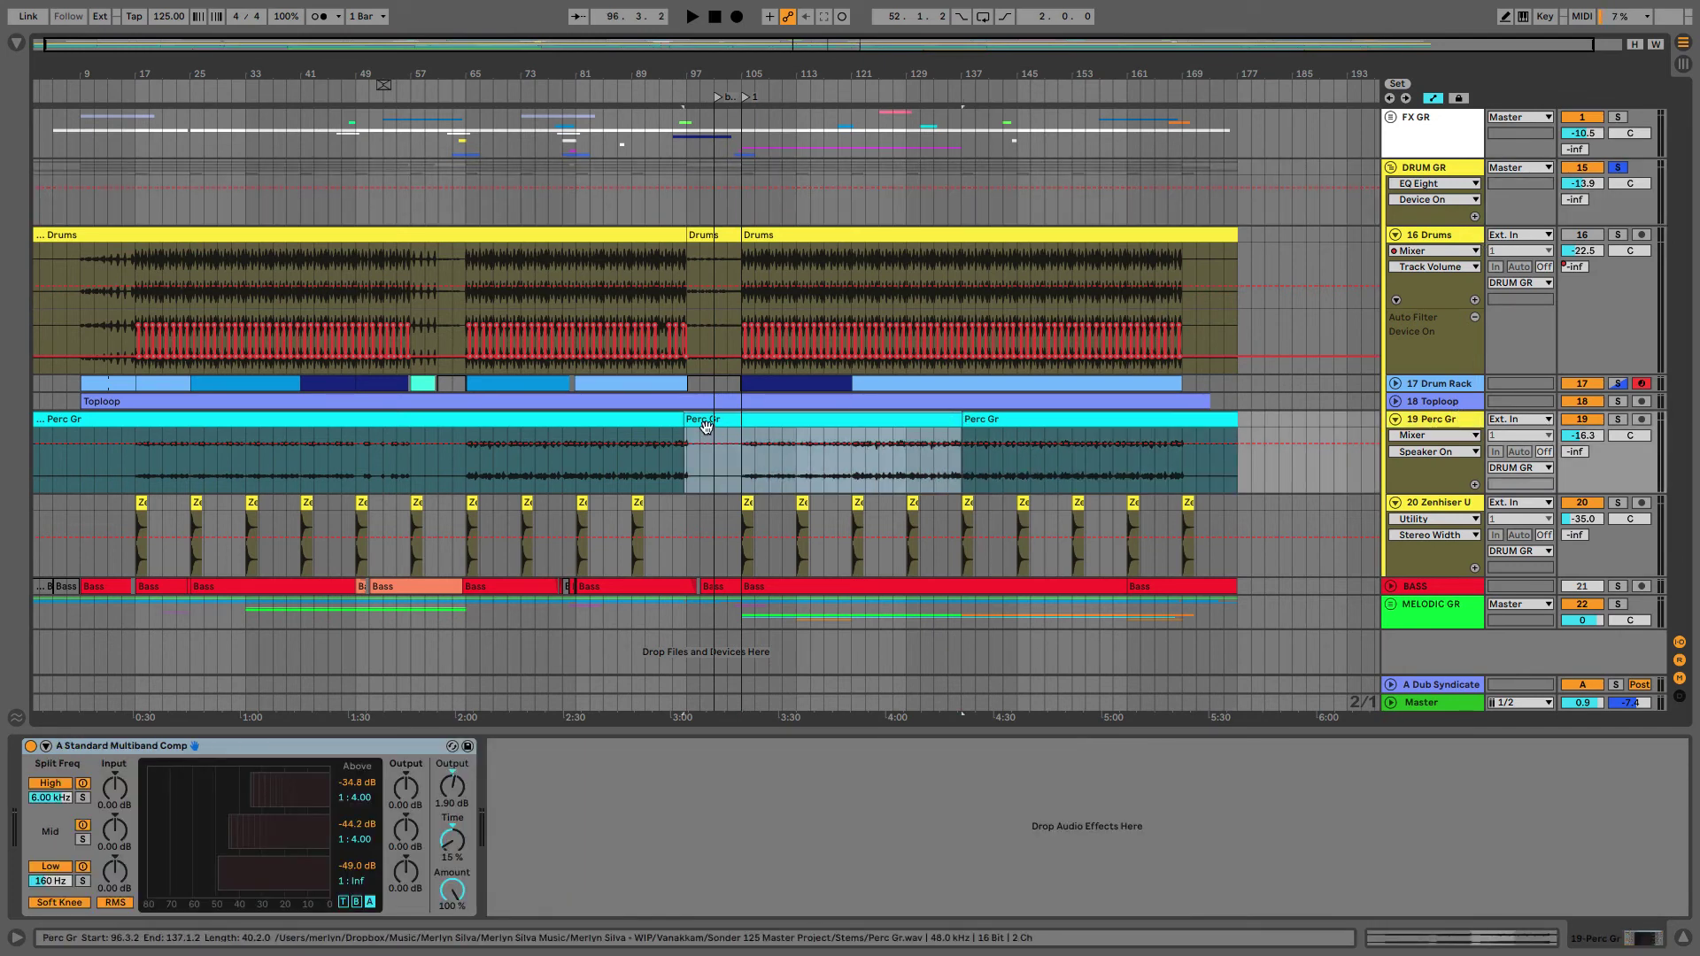
left_click(655, 418)
left_click(1461, 422)
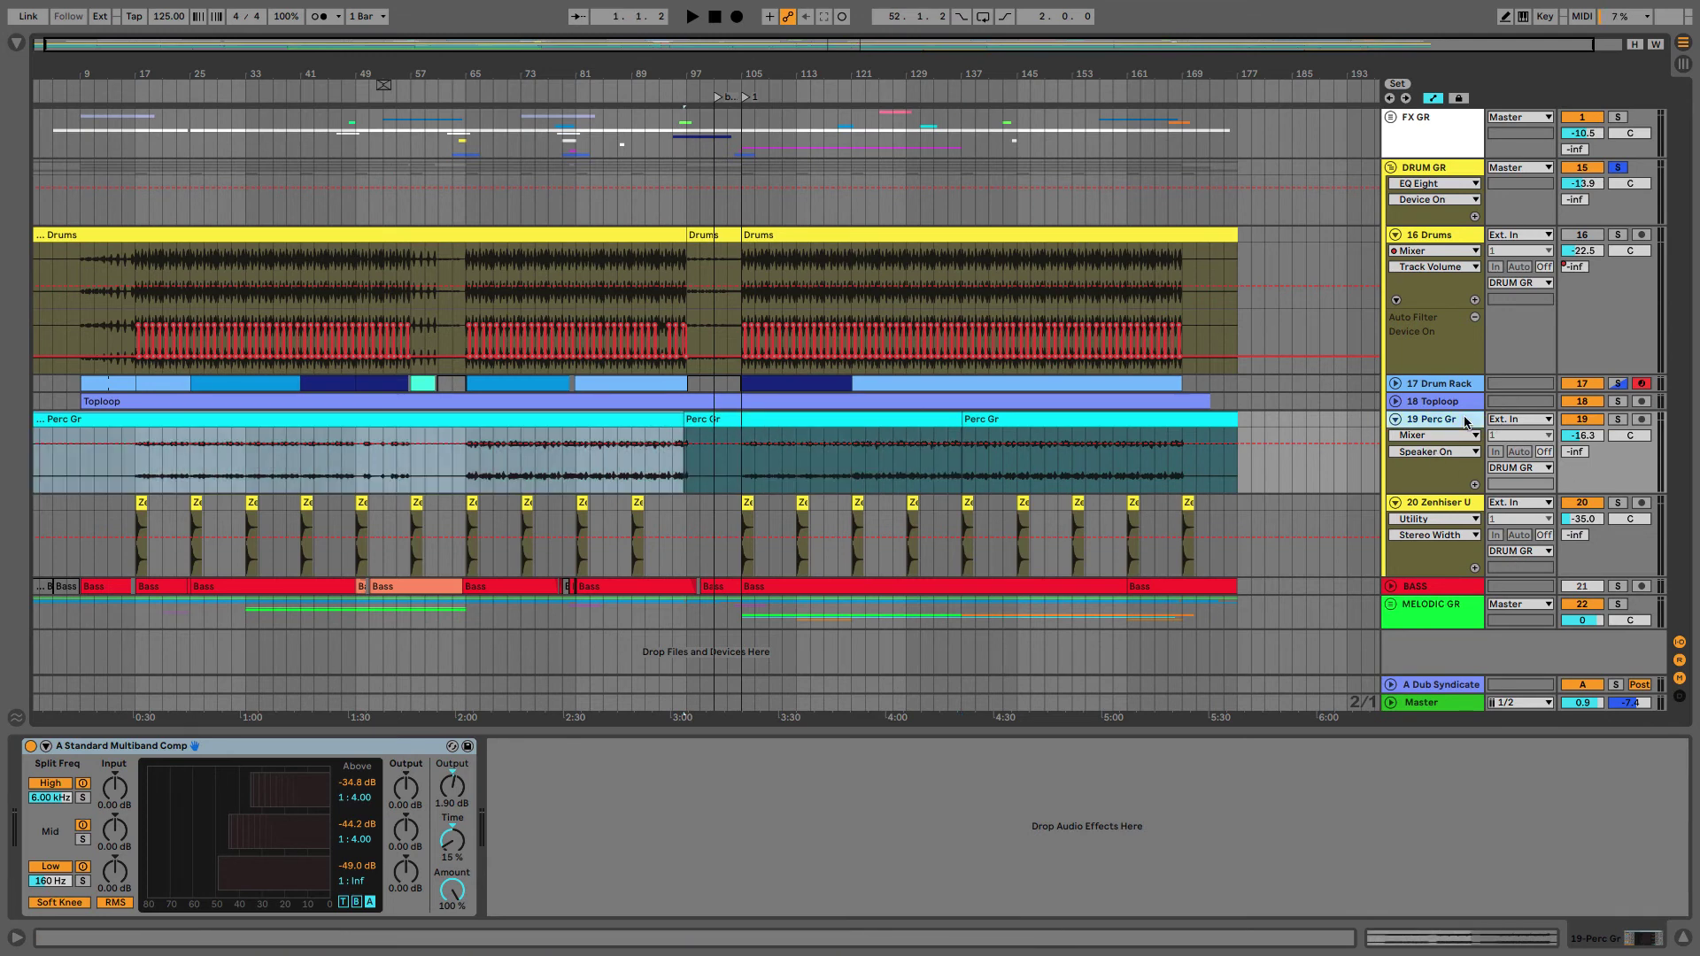
left_click(1452, 170)
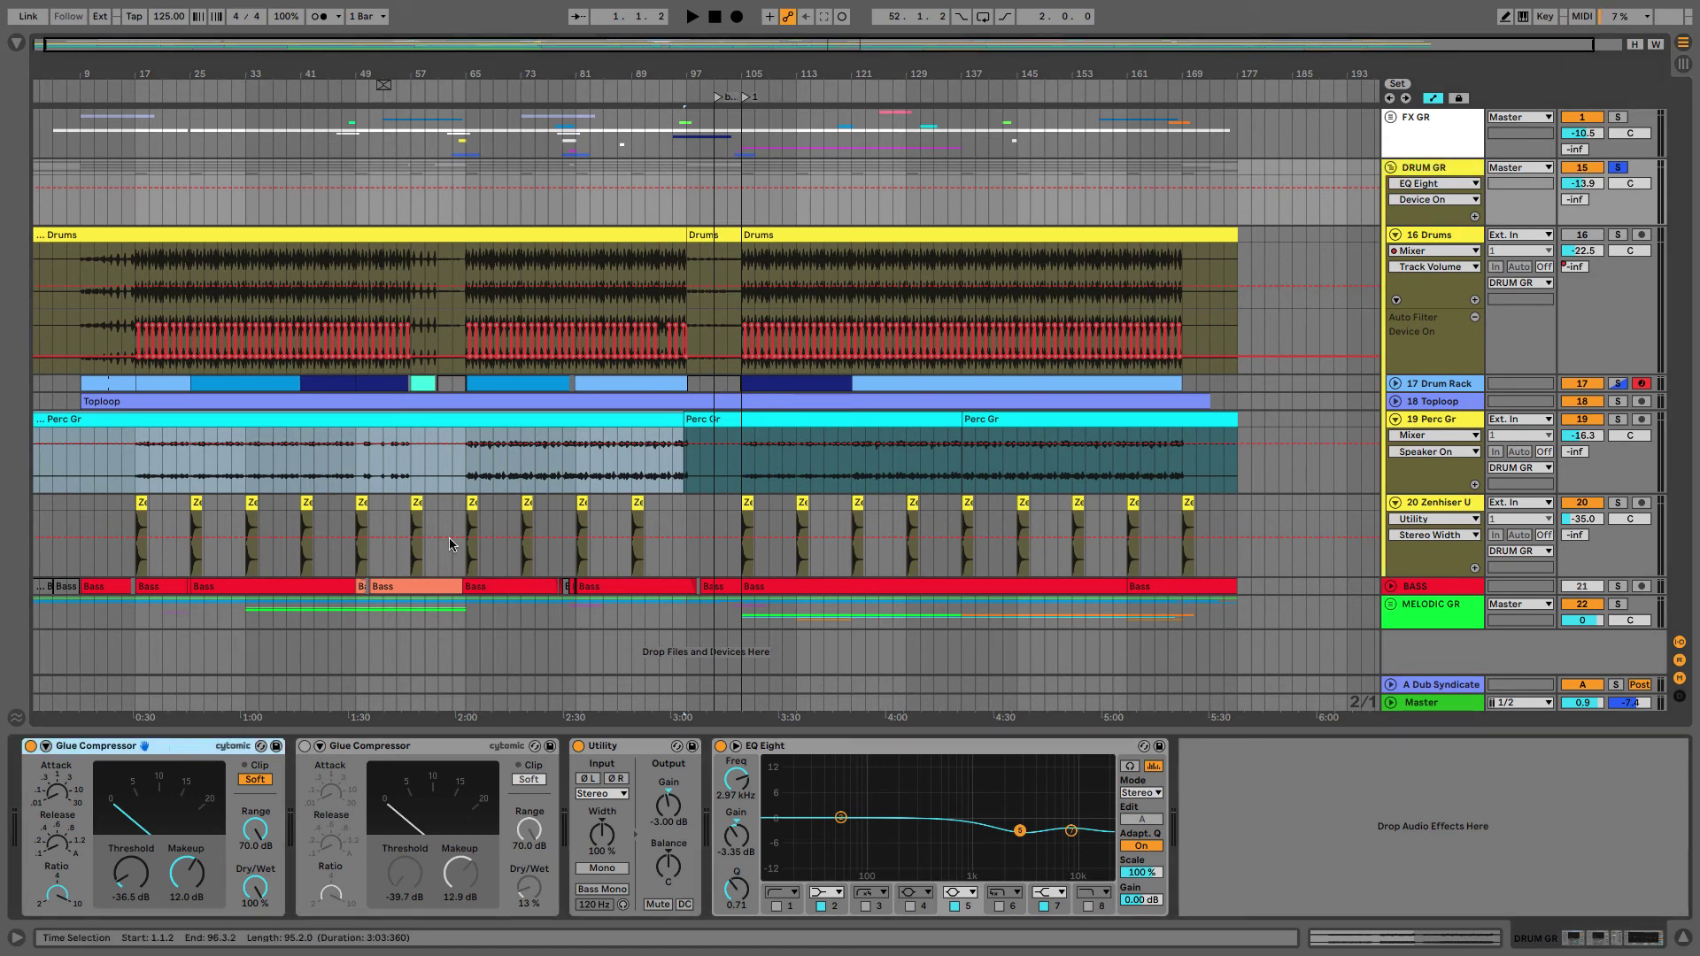
Play the soloed drum group briefly from bar 69 while showing the DRUM GR device chain
left_click(497, 257)
key("space")
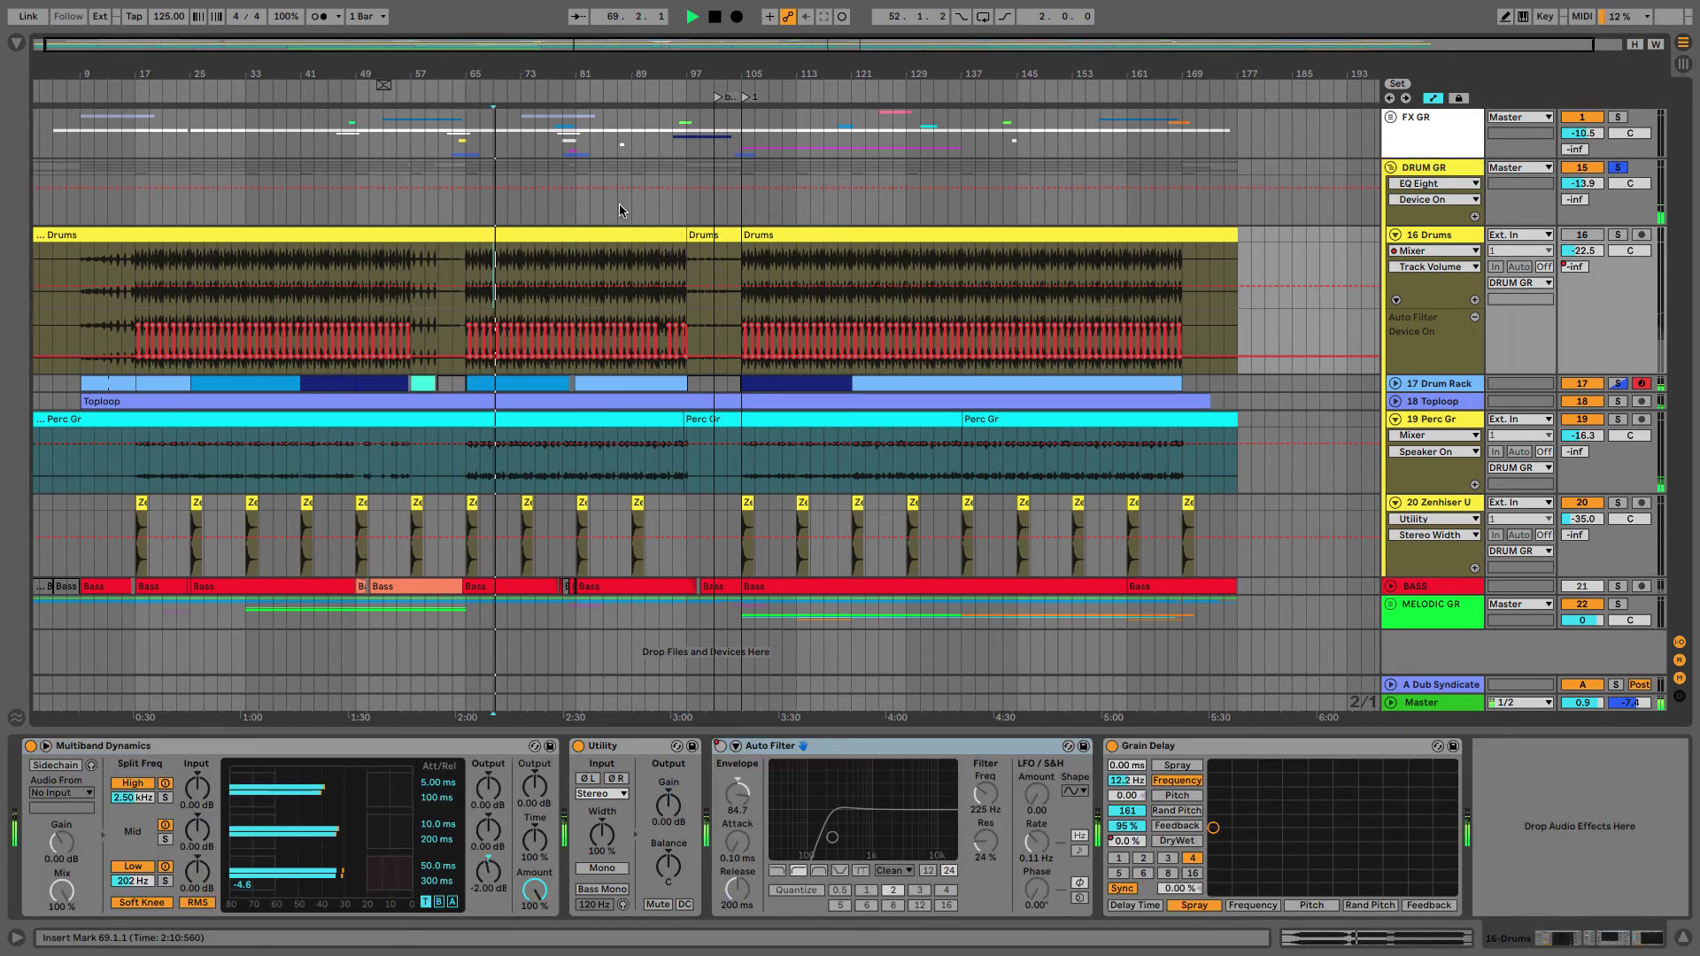
left_click(493, 202)
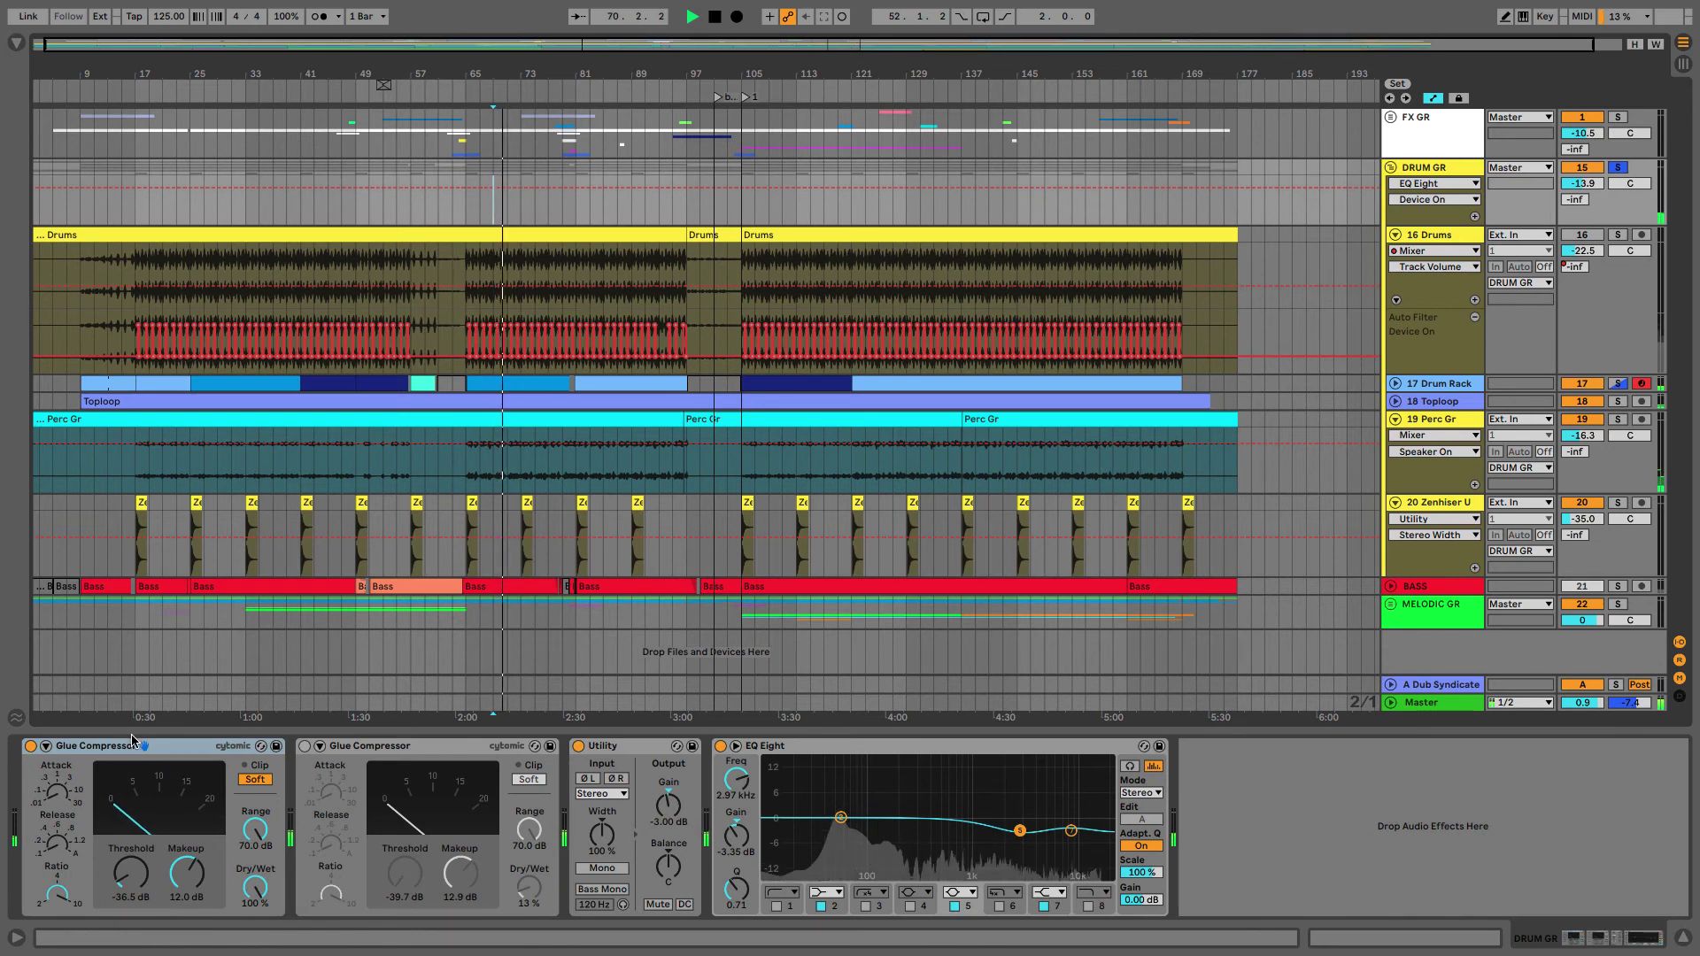
key("space")
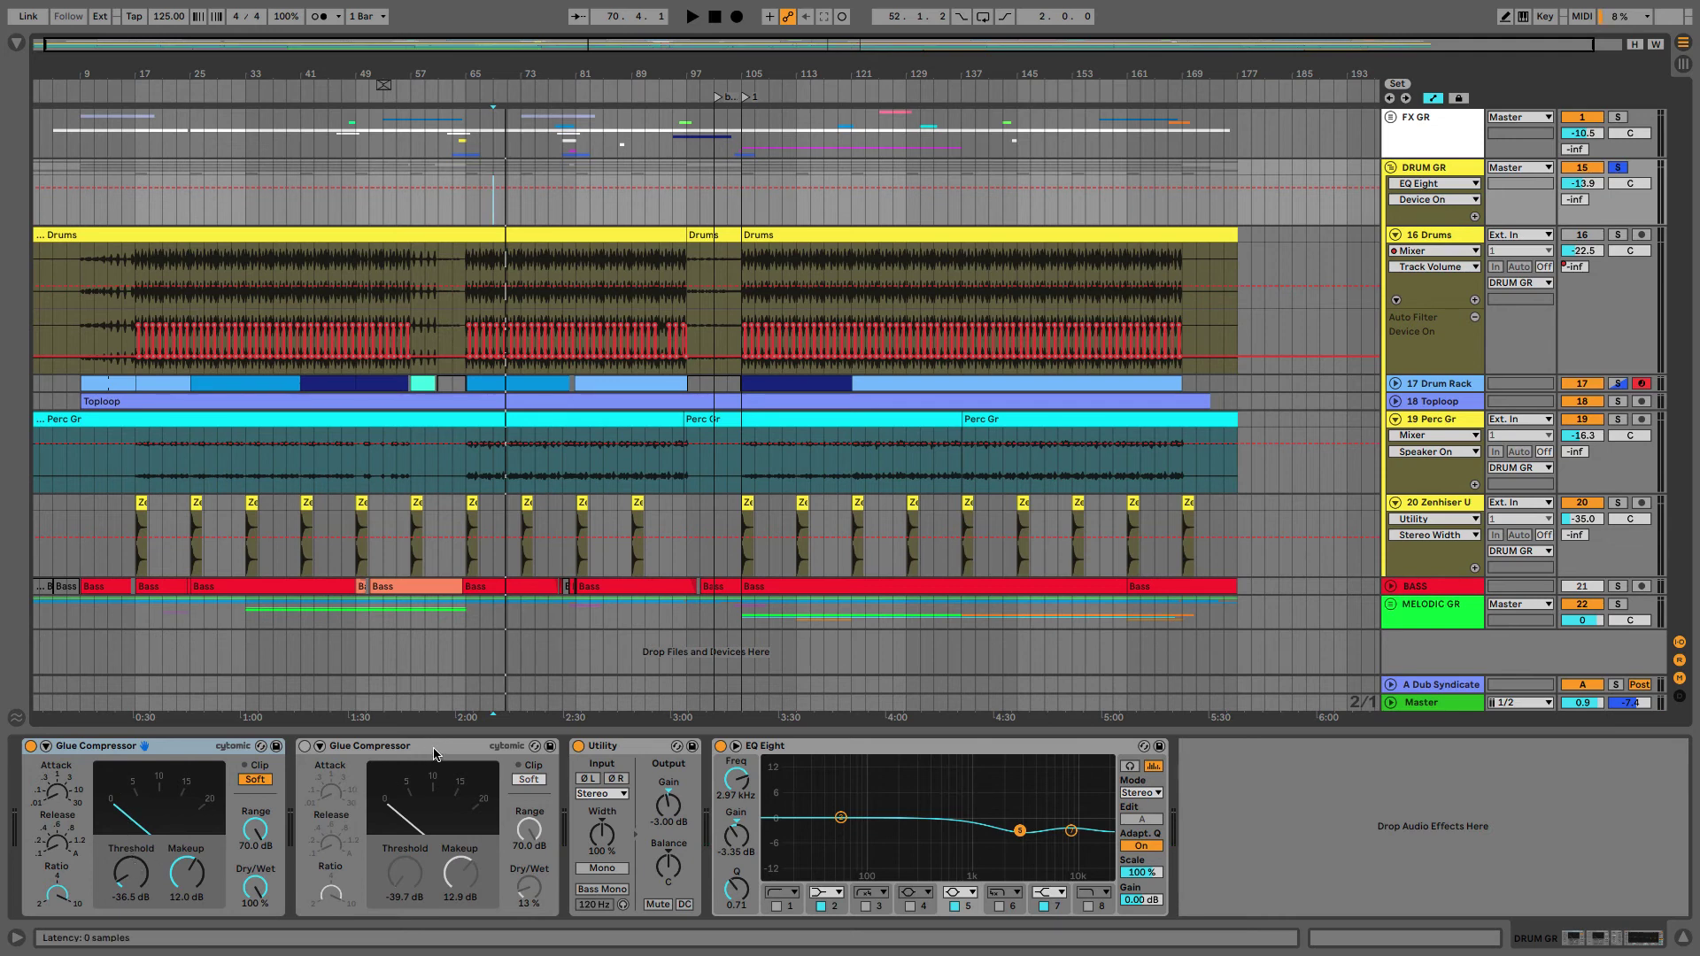
Review DRUM GR's Utility and EQ Eight, and compare playback from bar 69 with the EQ Eight bypassed and re-enabled
left_click(637, 751)
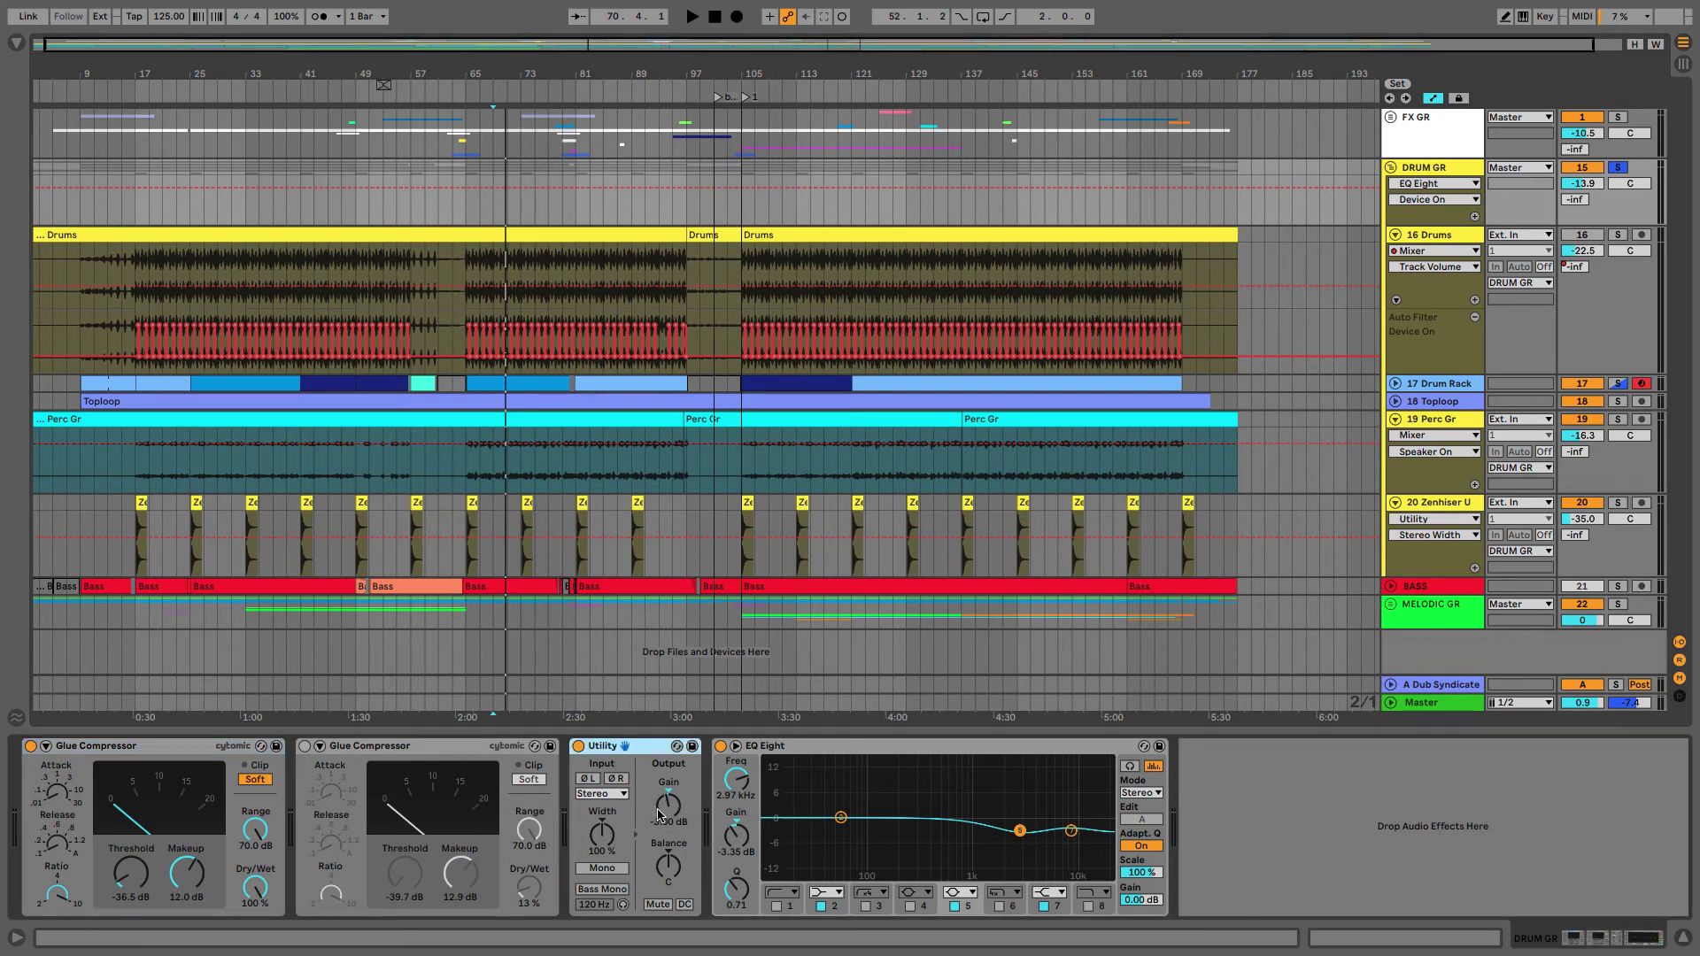
left_click(814, 751)
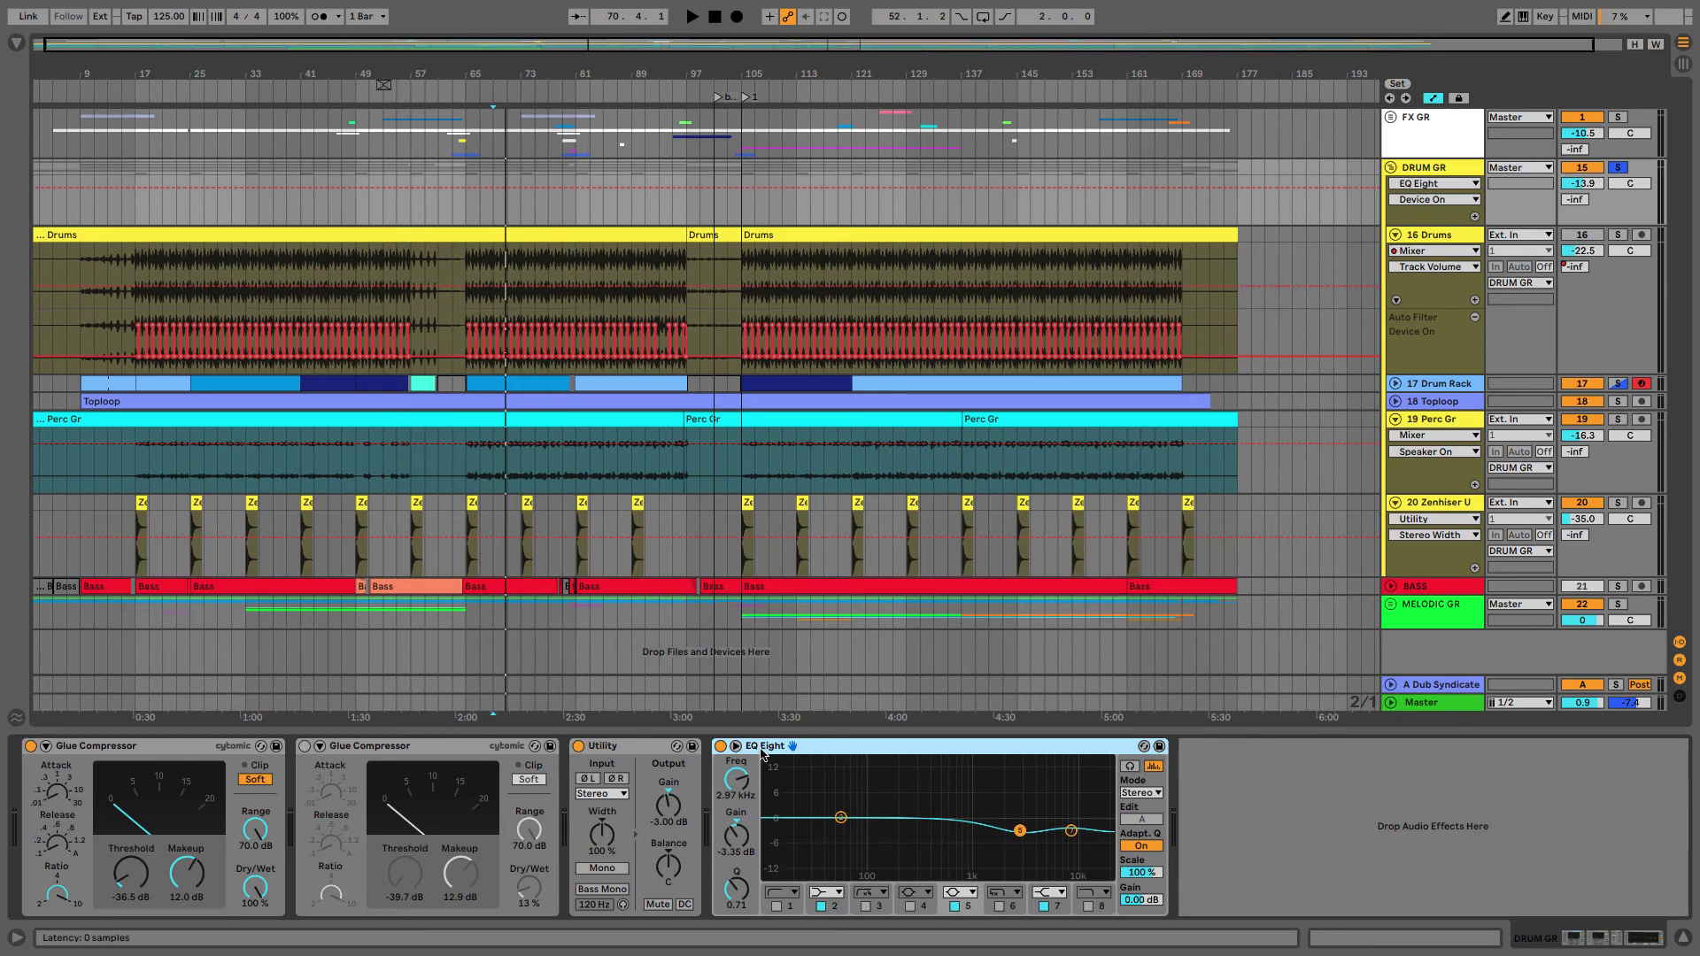
left_click(720, 747)
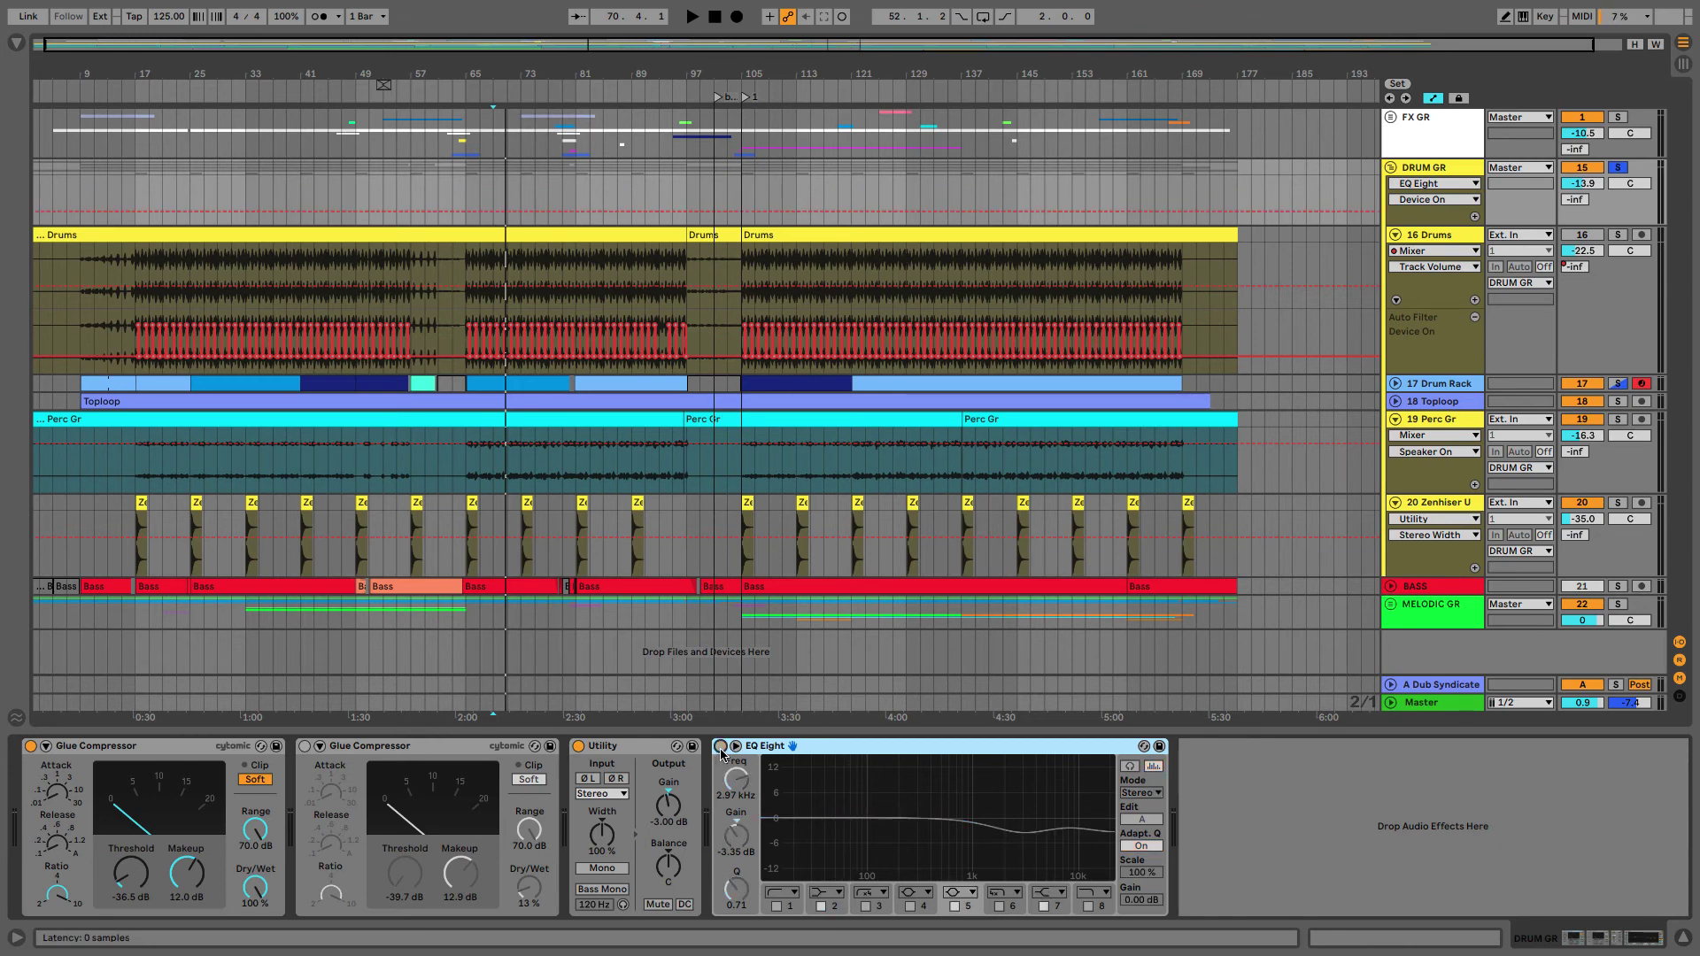
key("space")
left_click(720, 747)
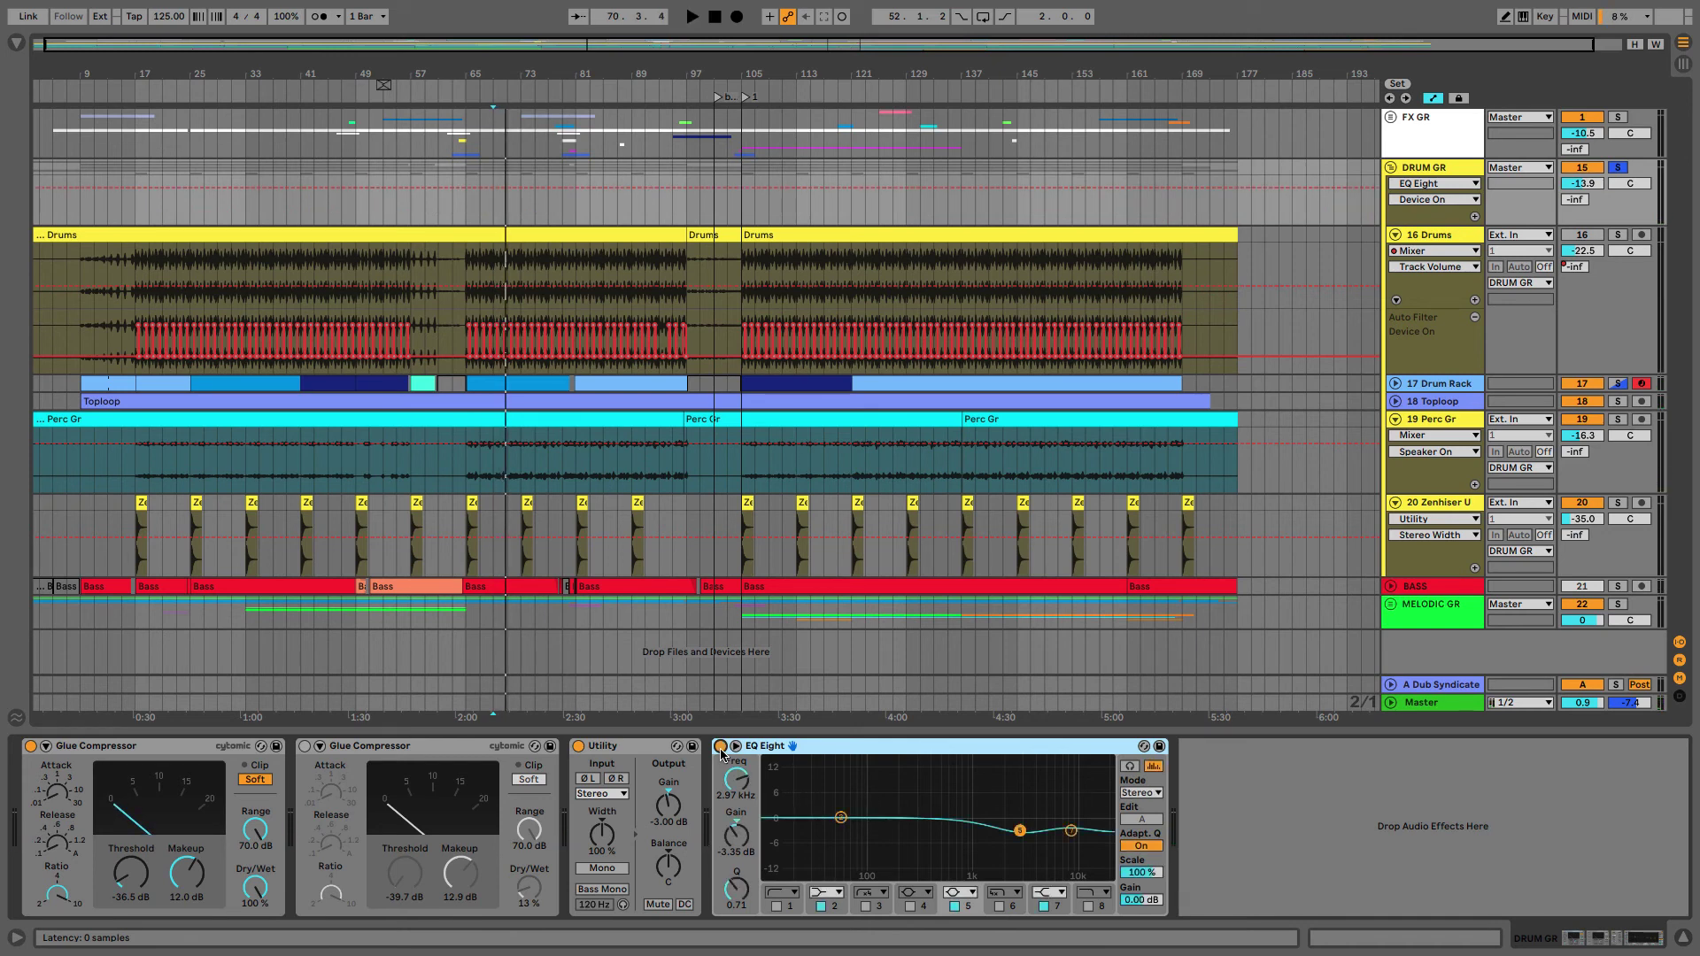
key("space")
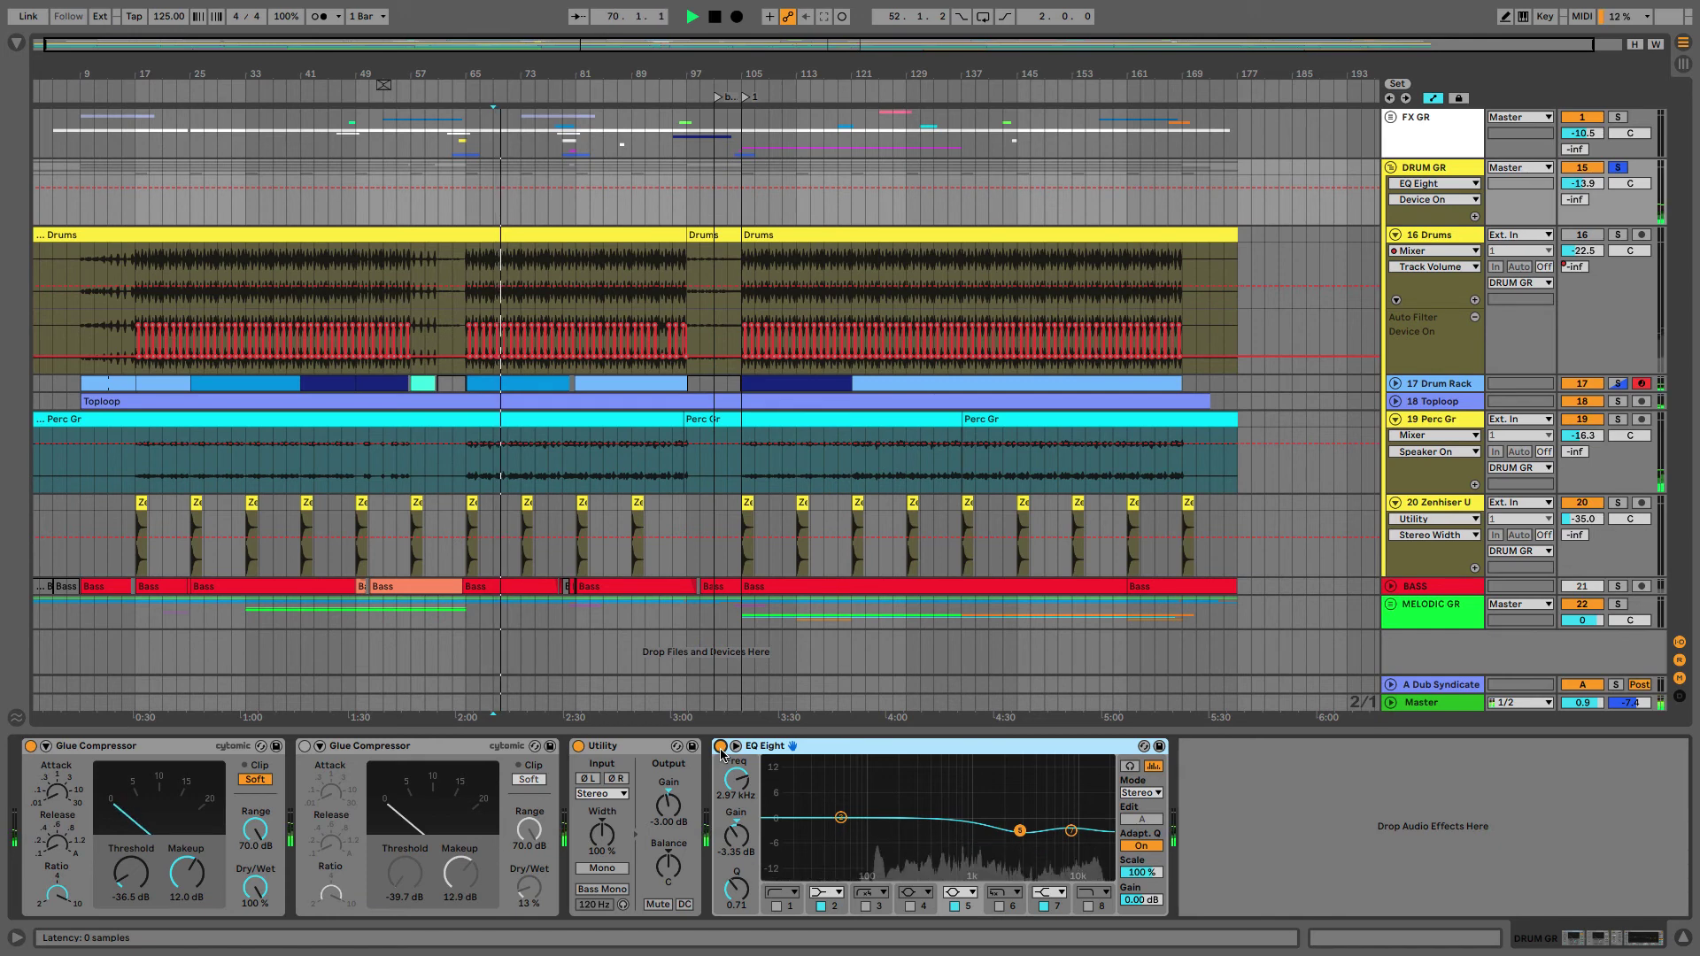
key("space")
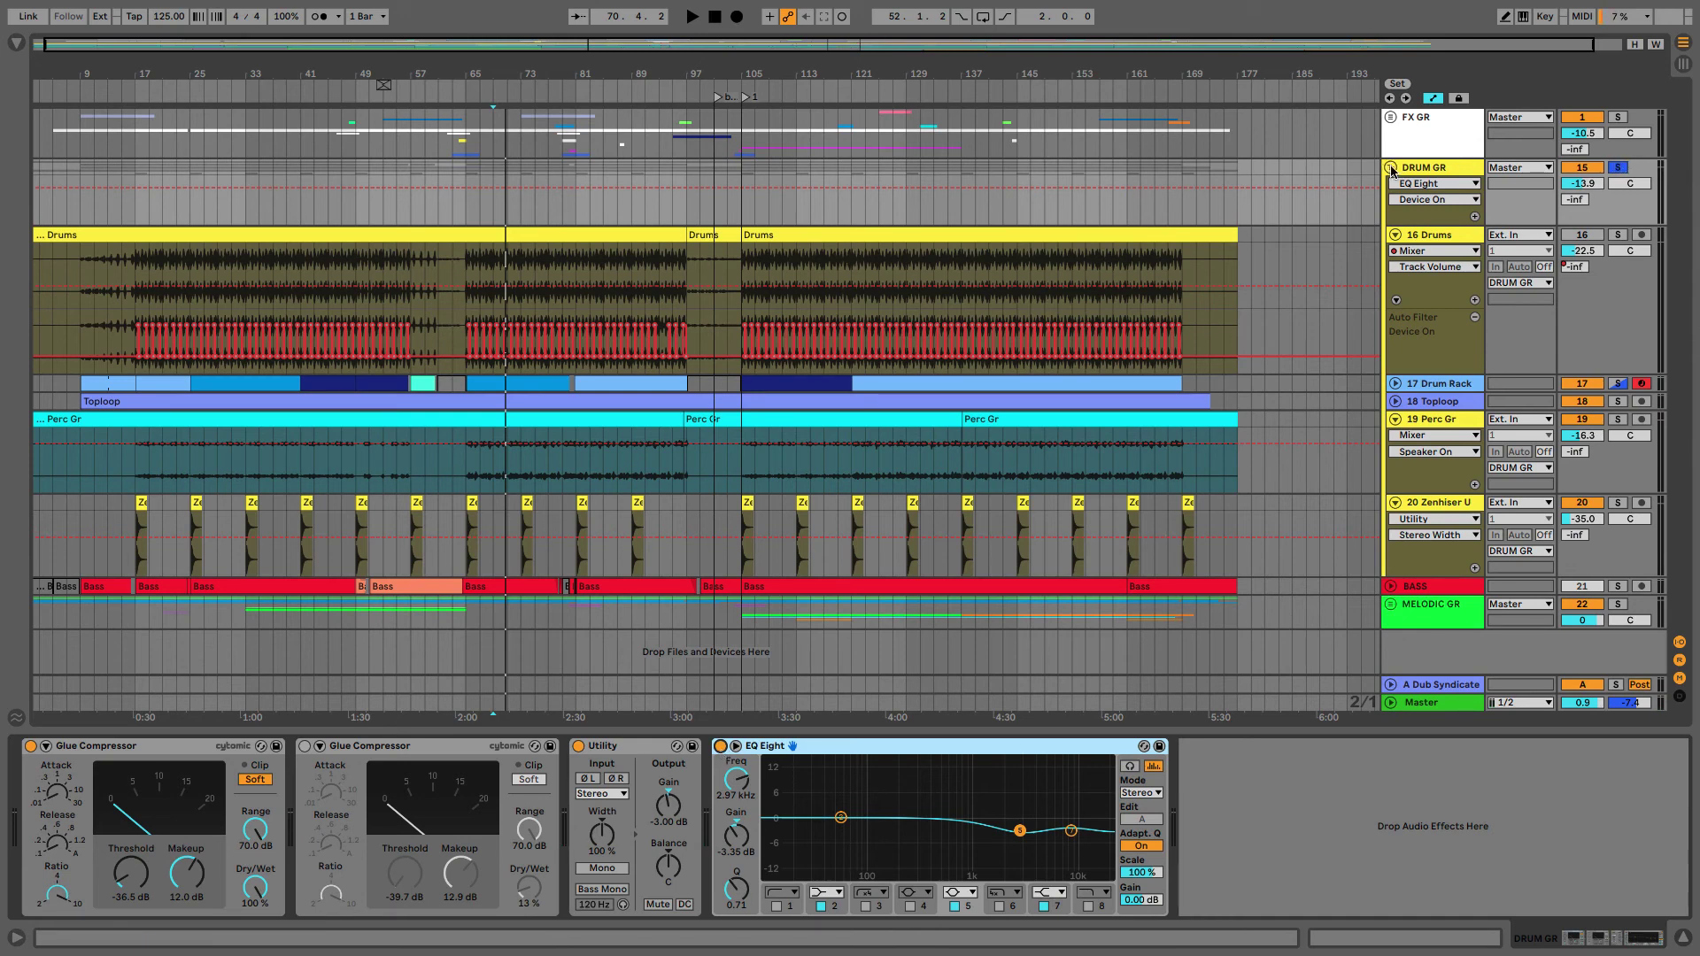
Collapse the DRUM GR group and solo the BASS track and FX GR group together with it
left_click(1423, 173)
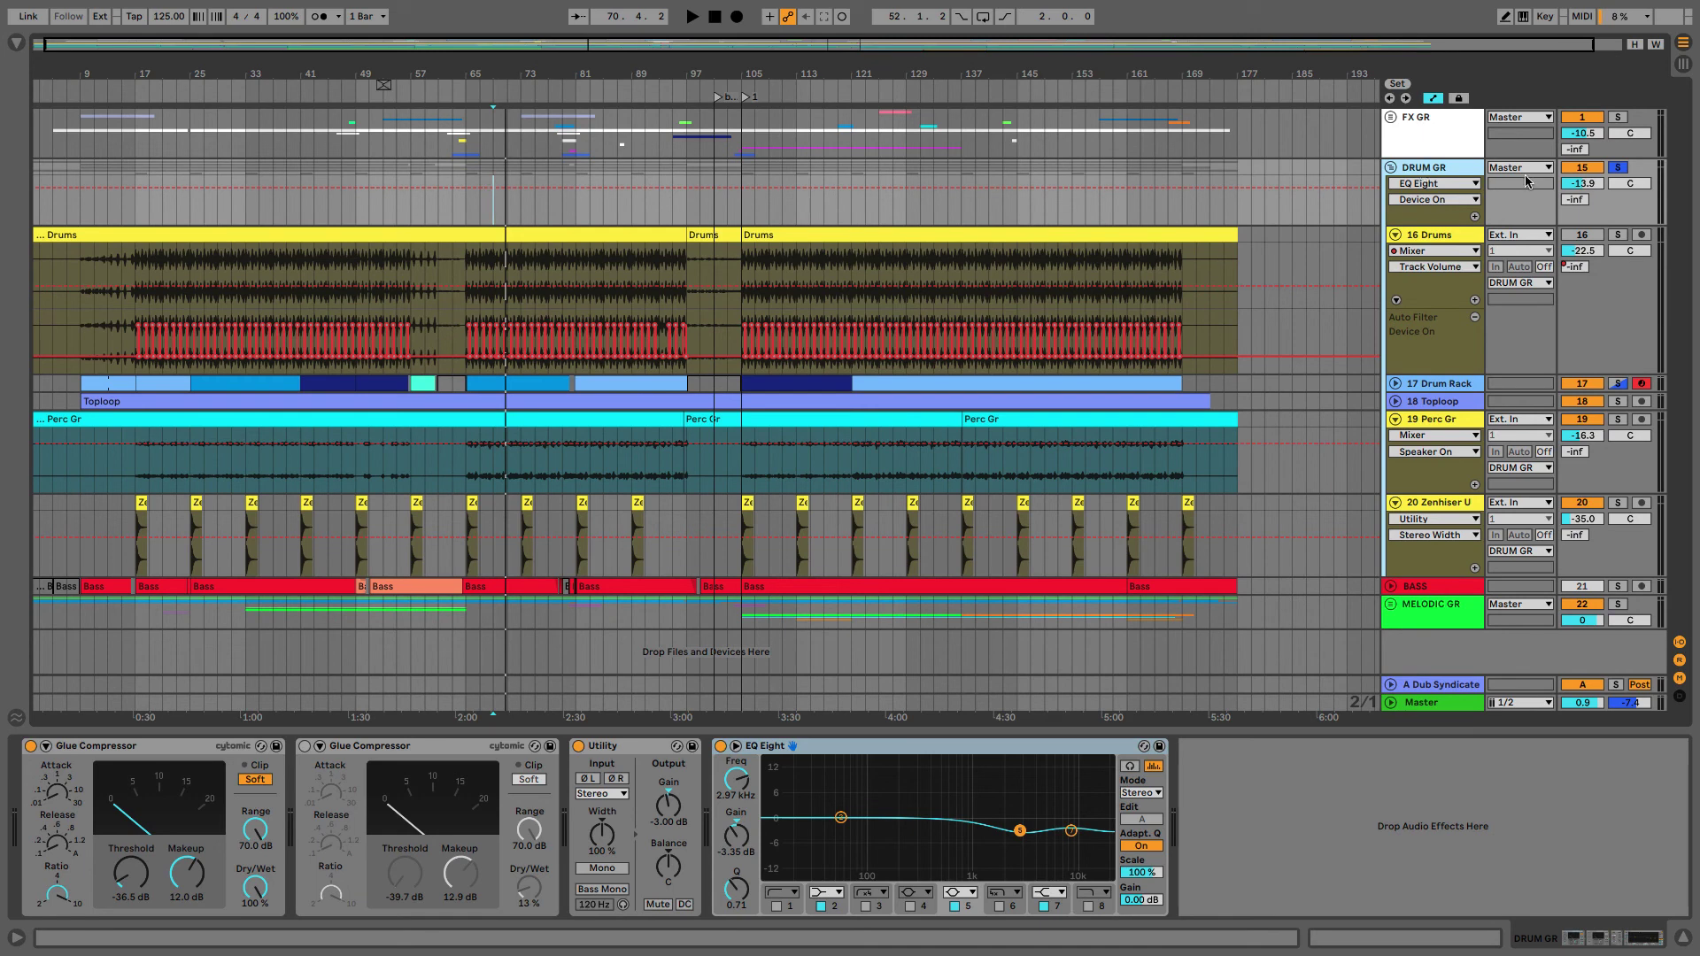
left_click(1390, 168)
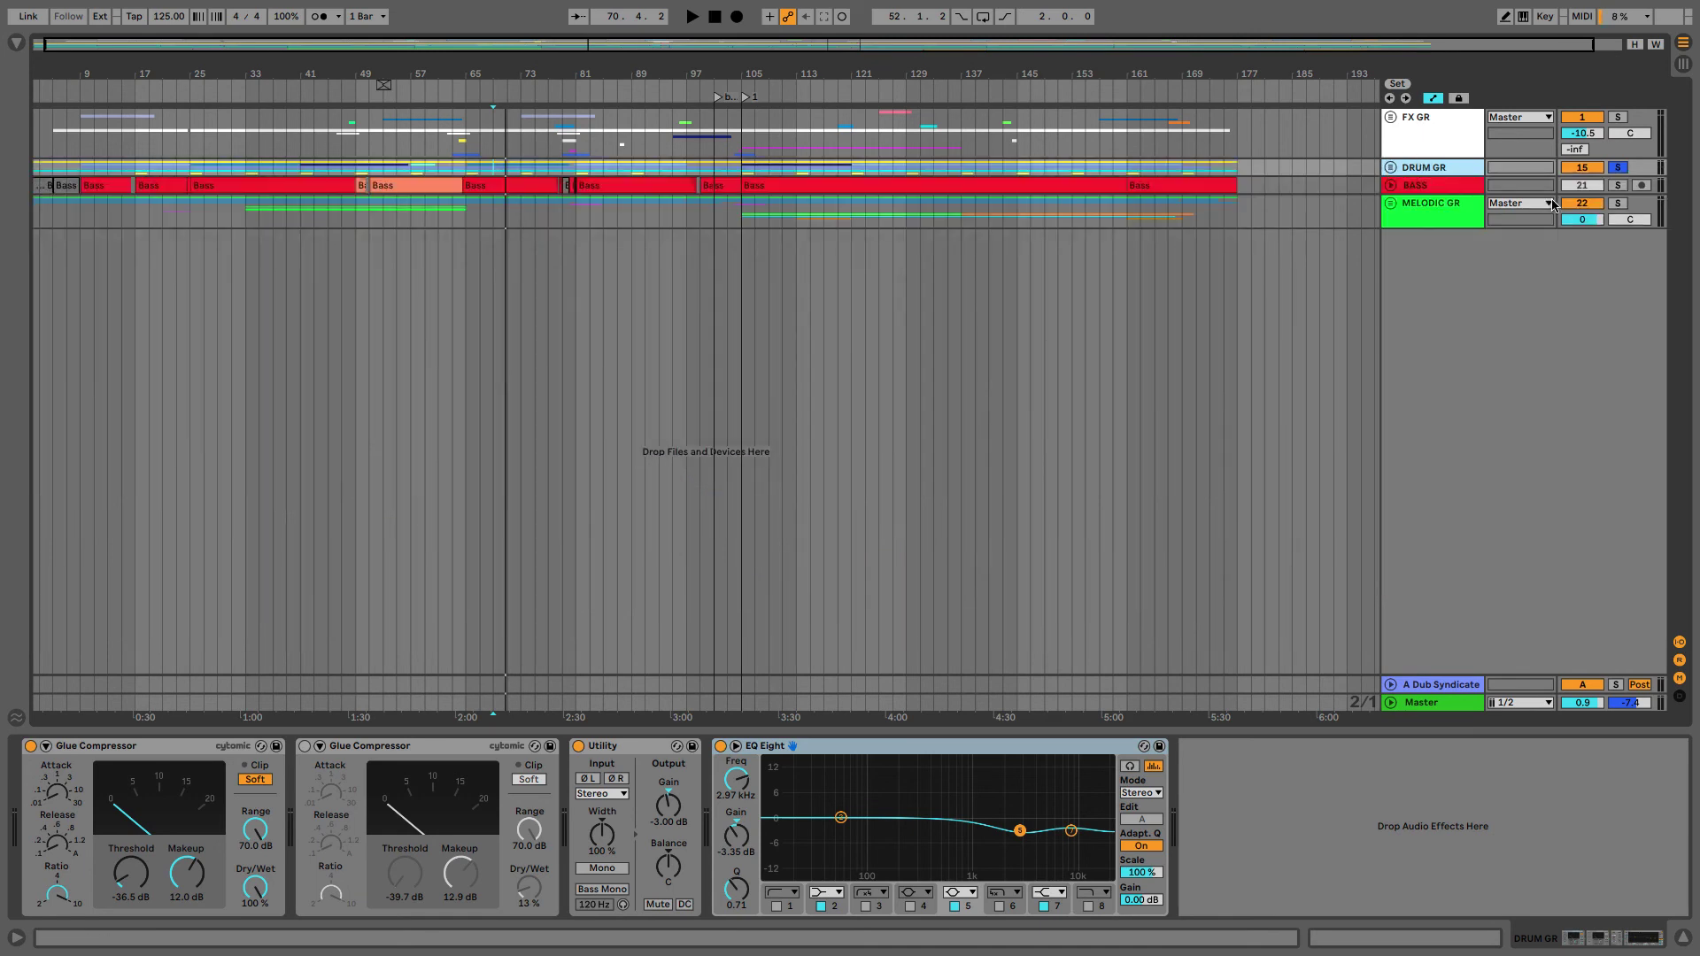
left_click(1617, 185)
left_click(1618, 117)
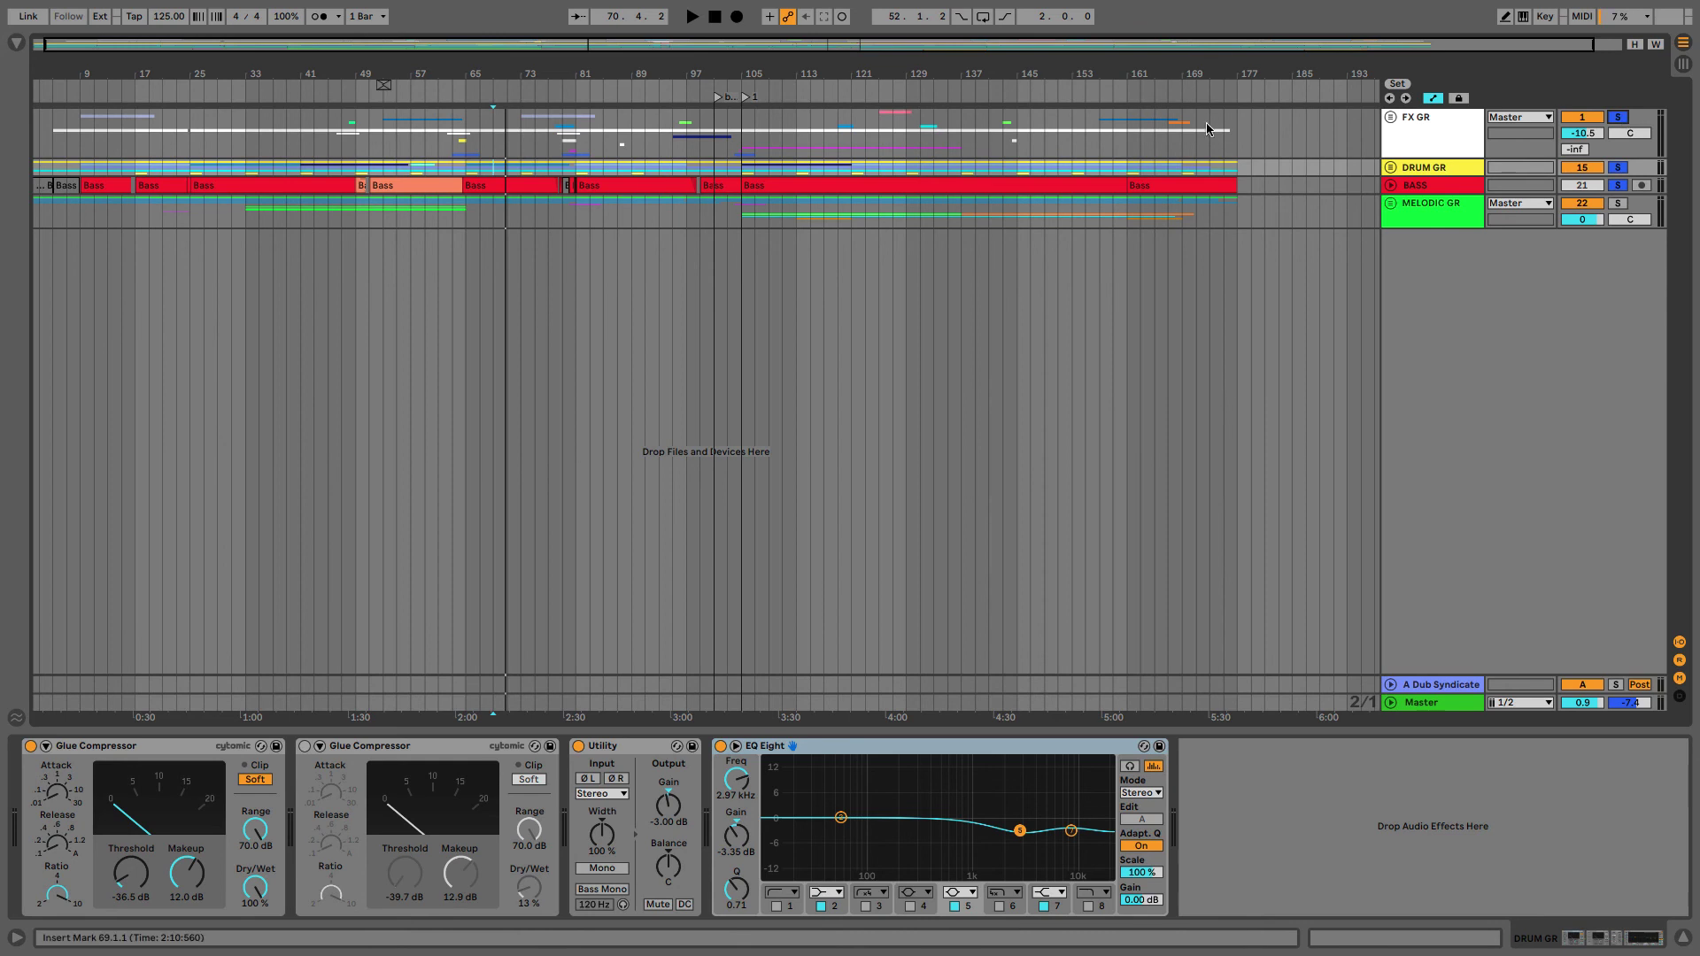
Show the FX GR device chain and play the soloed drums, bass and effects from bar 105
left_click(465, 131)
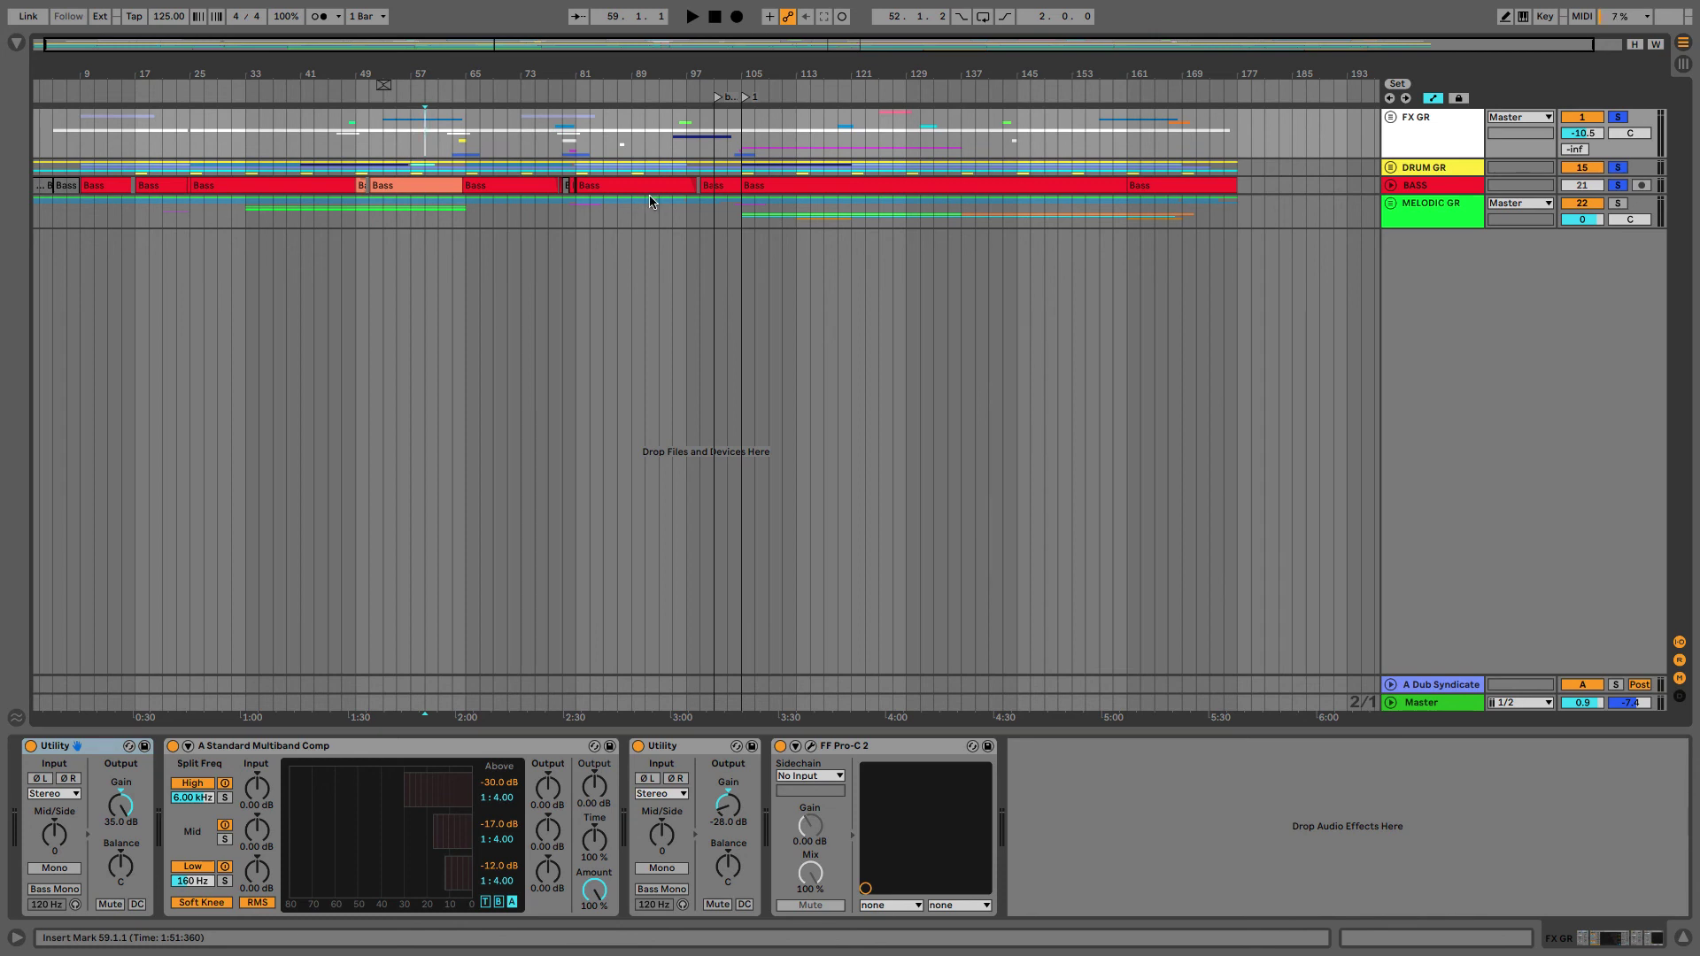
left_click(741, 141)
key("space")
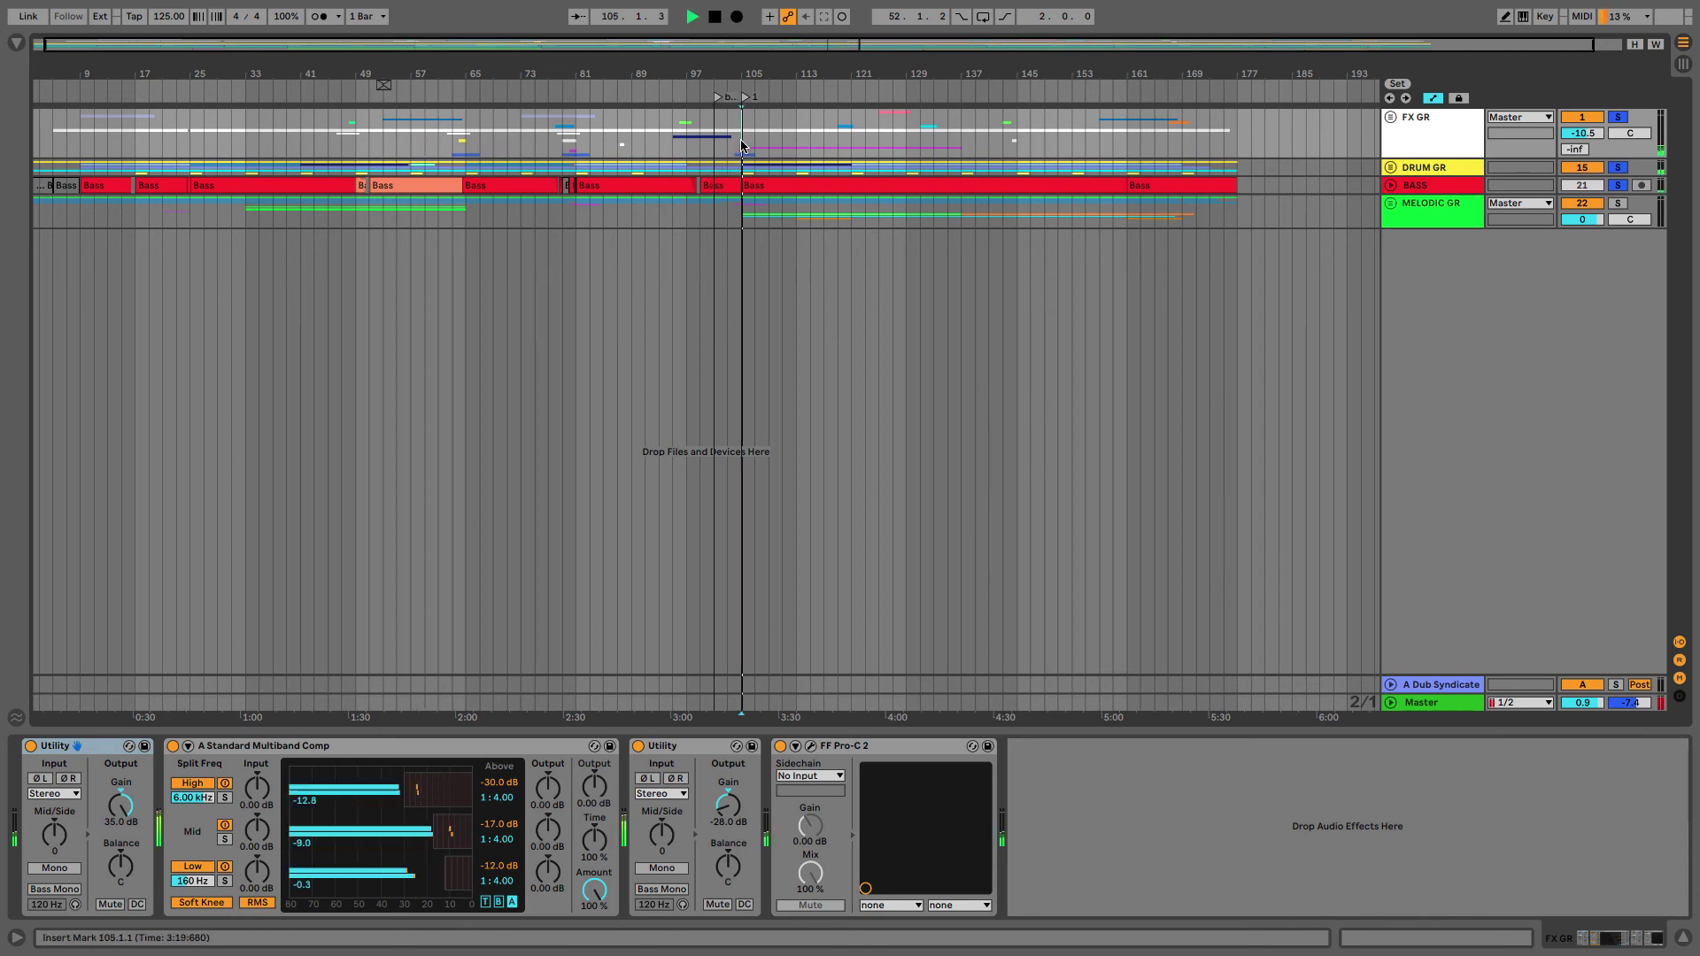
Toggle the BASS and FX GR solos during playback to compare the soloed parts with the full mix
left_click(1616, 187)
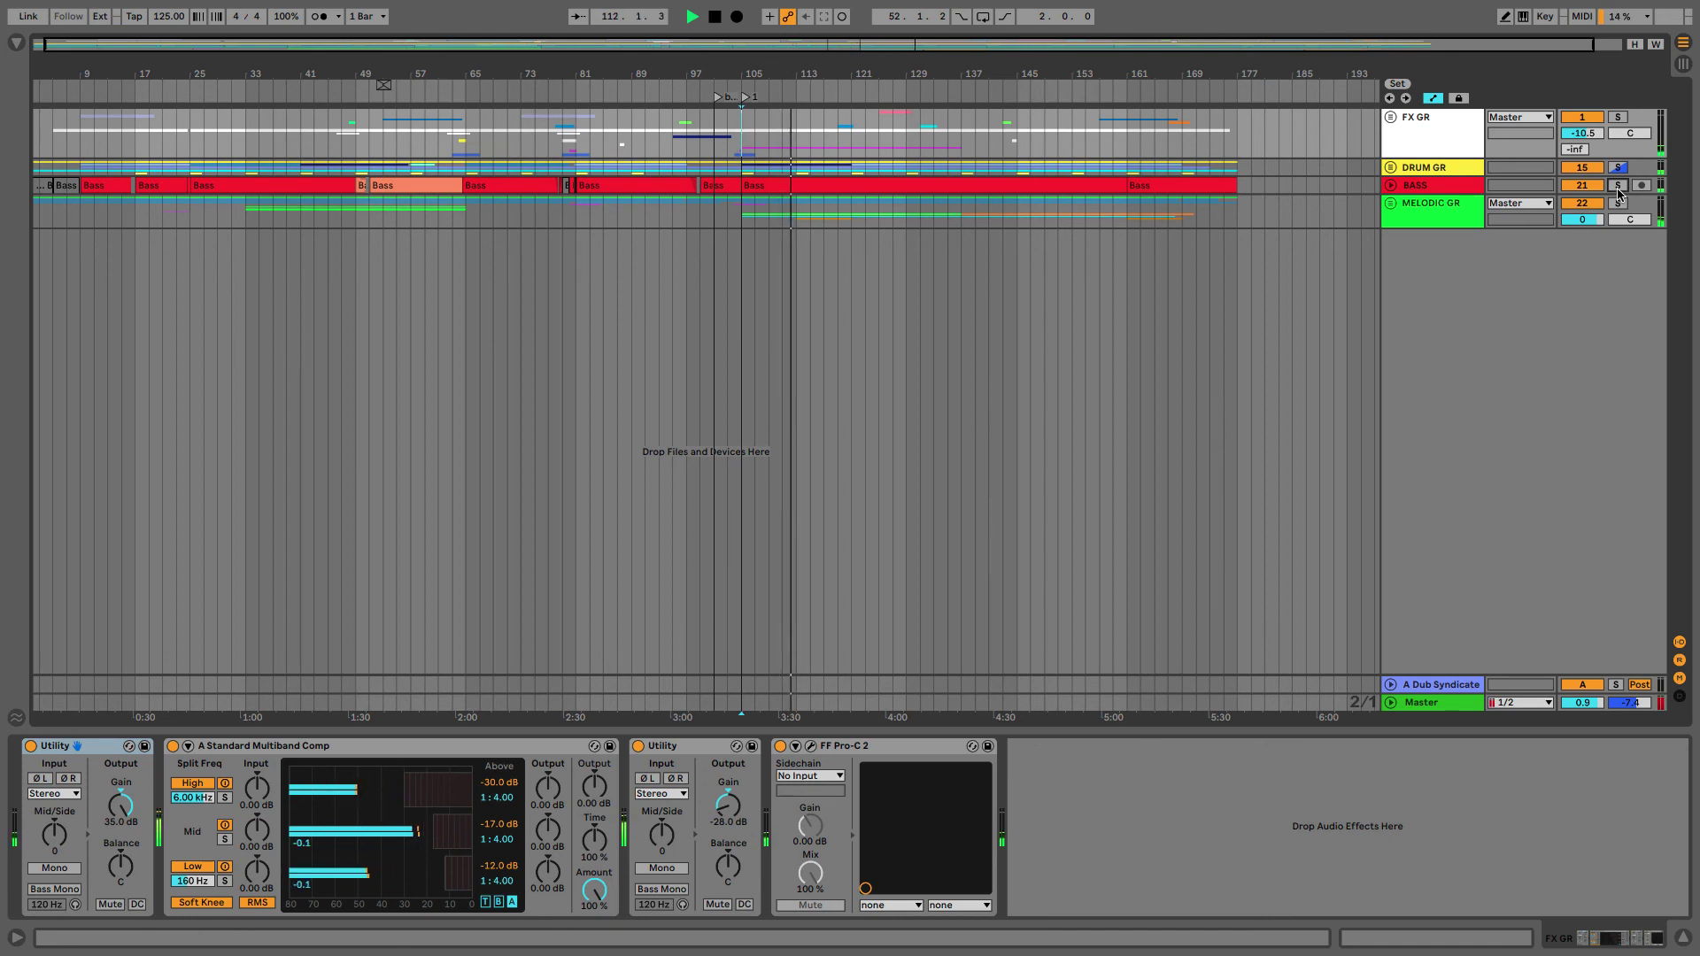
left_click(1616, 186)
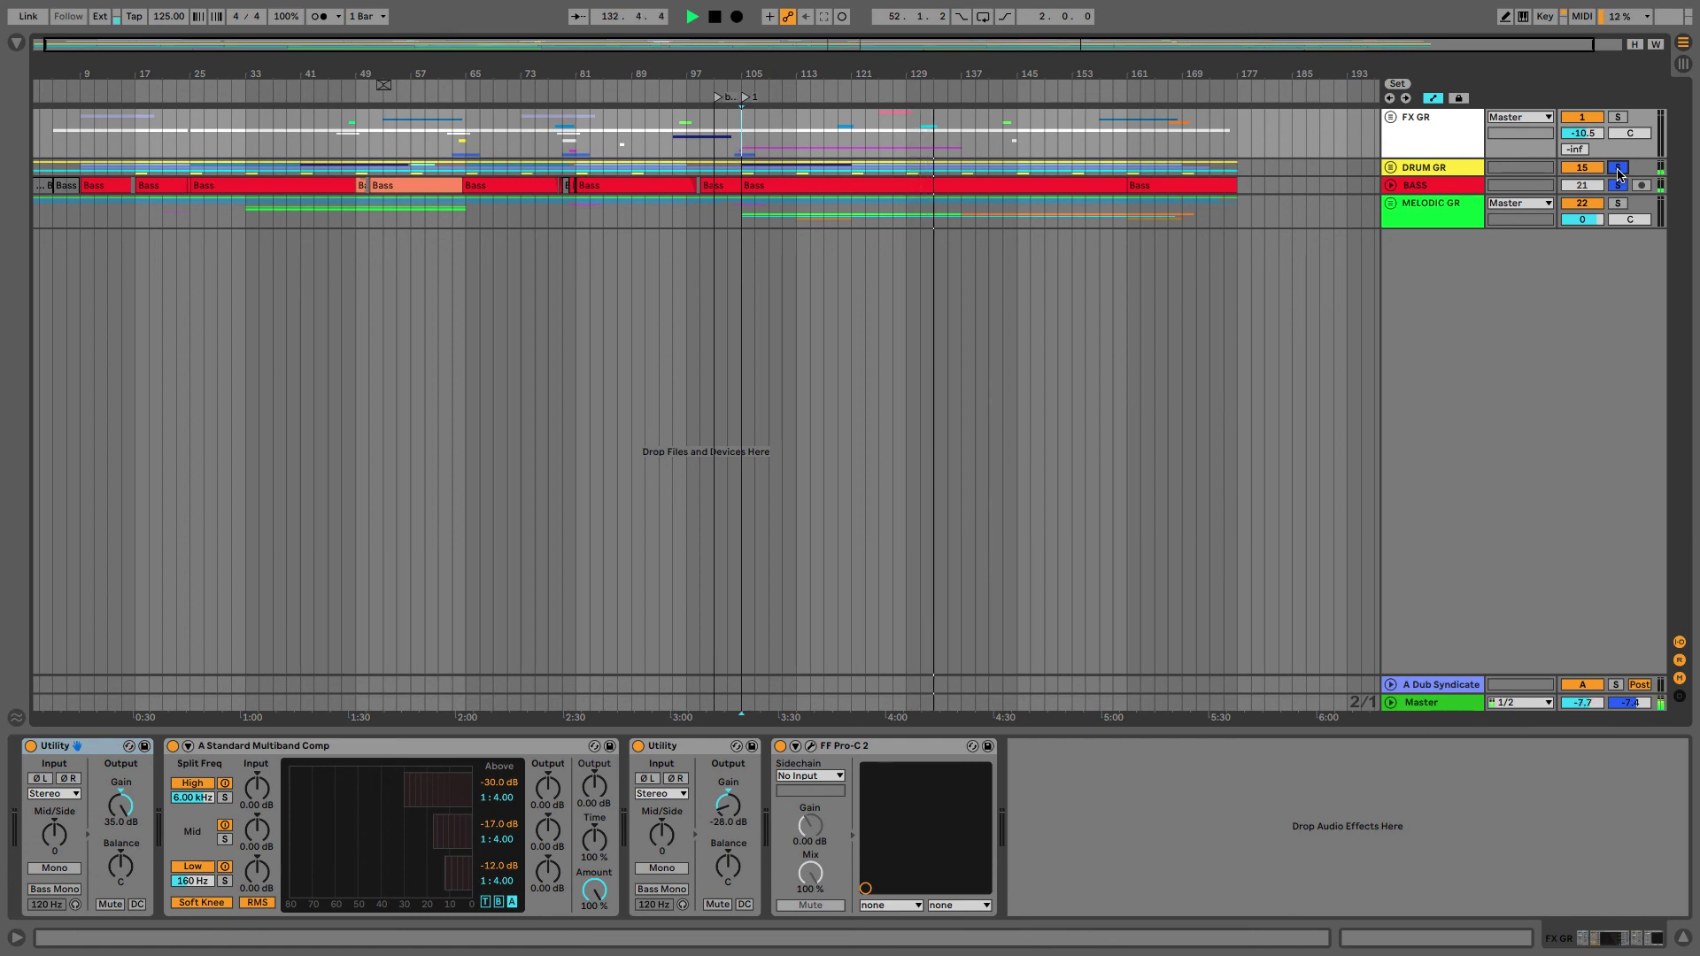
left_click(1619, 118)
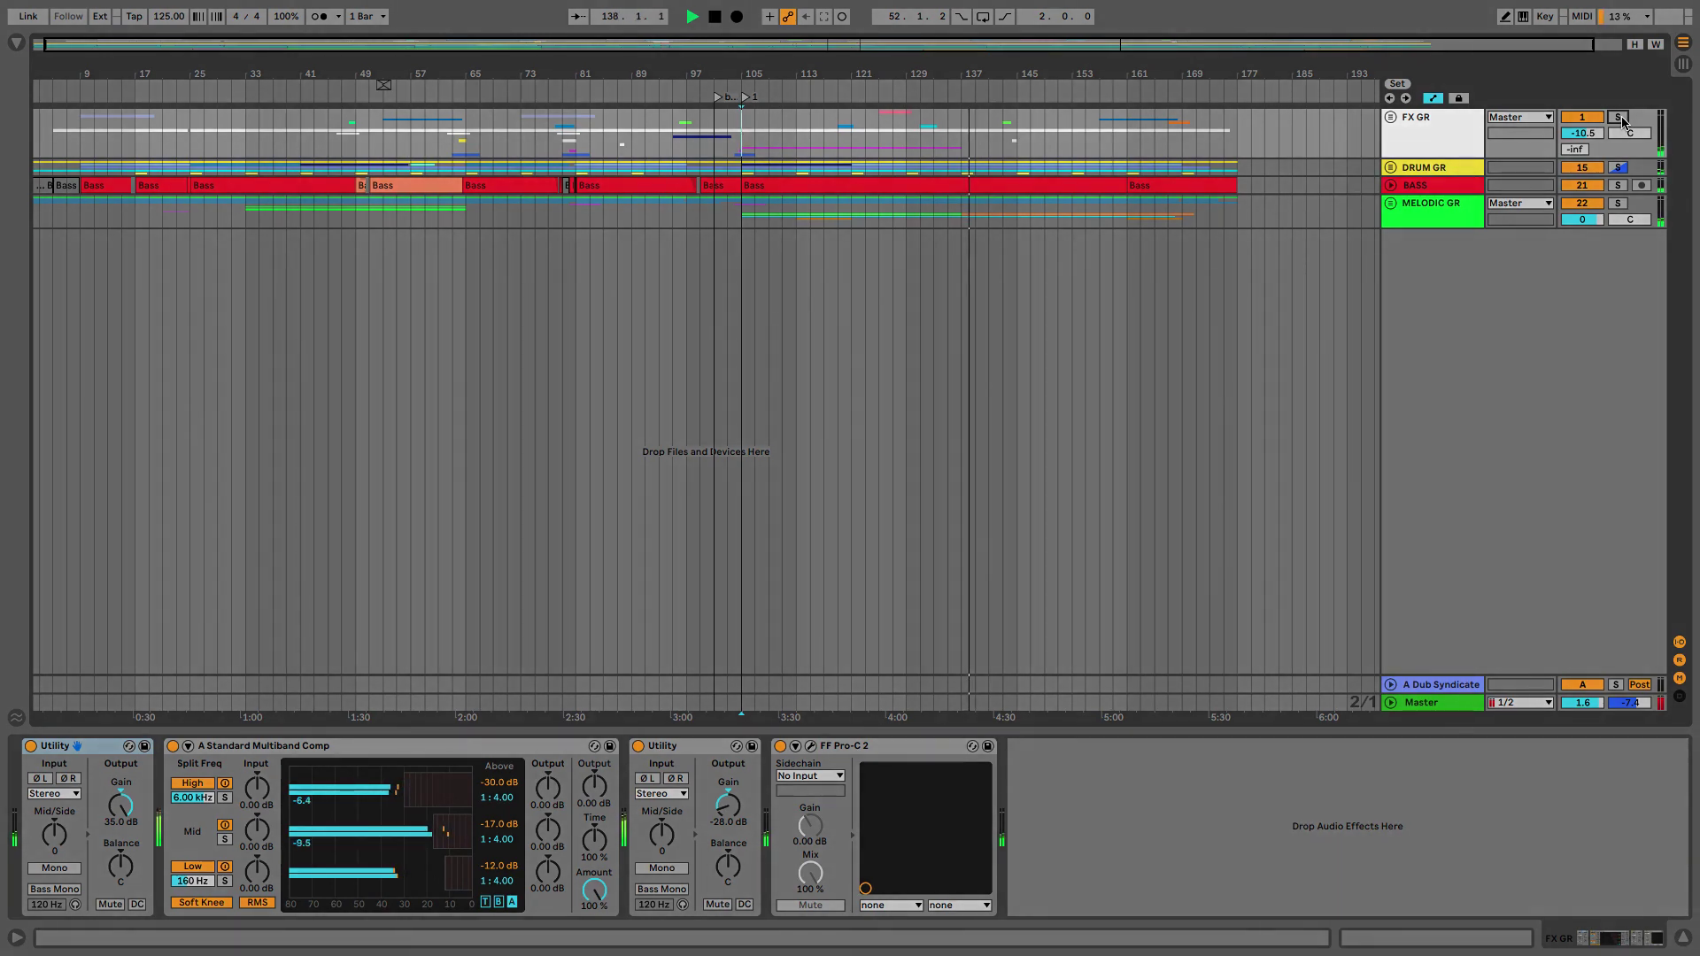